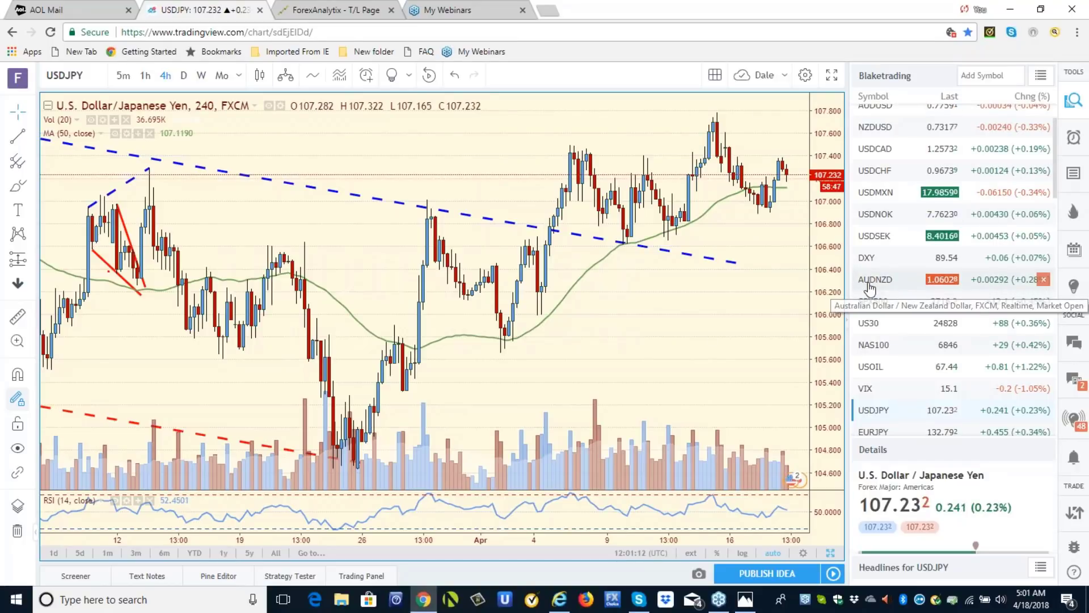
Open AUDNZD on 1-hour candles and zoom in on its two trendlines
left_click(871, 289)
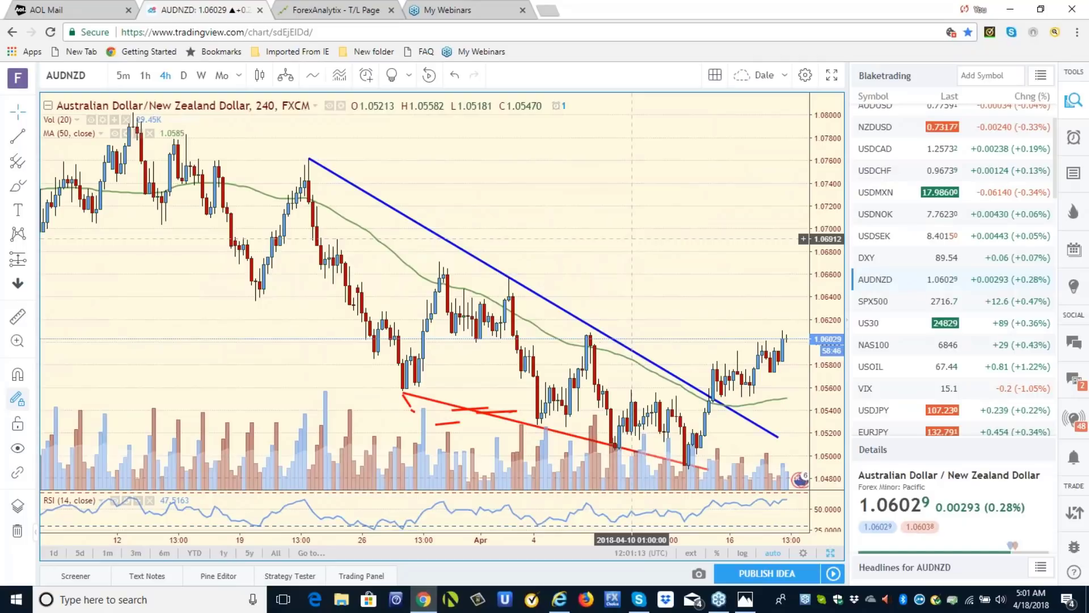
left_click(146, 75)
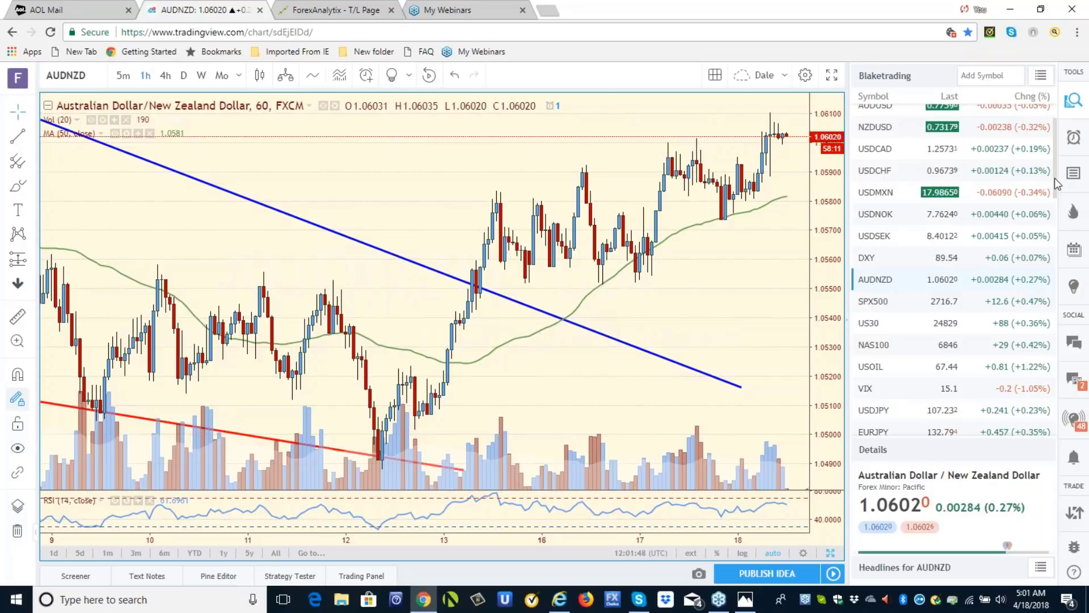
scroll(1054, 178, "up", 1)
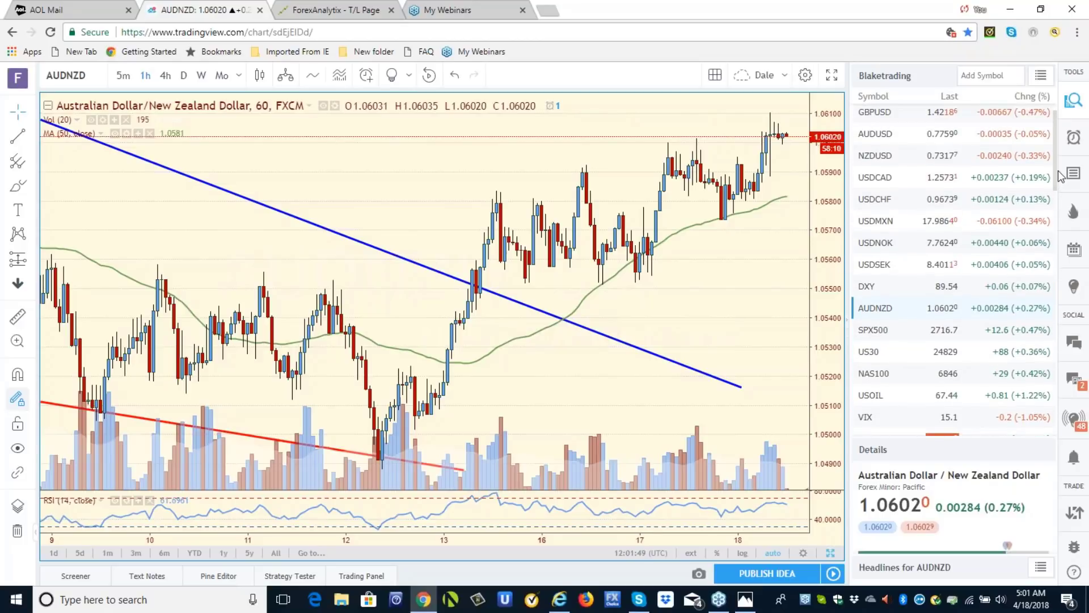
scroll(1055, 176, "up", 1)
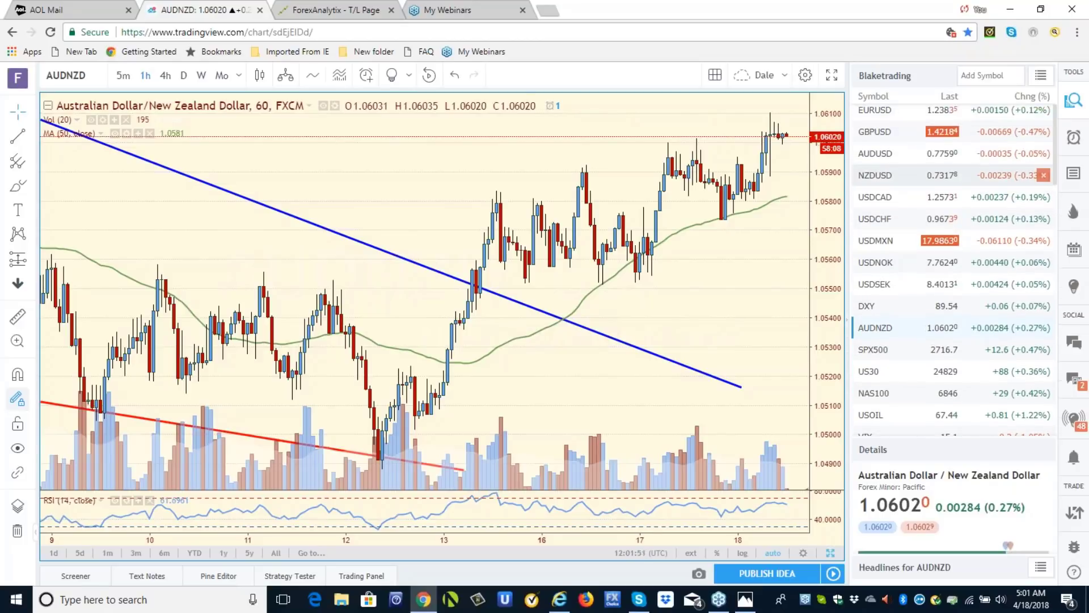
scroll(1054, 176, "up", 1)
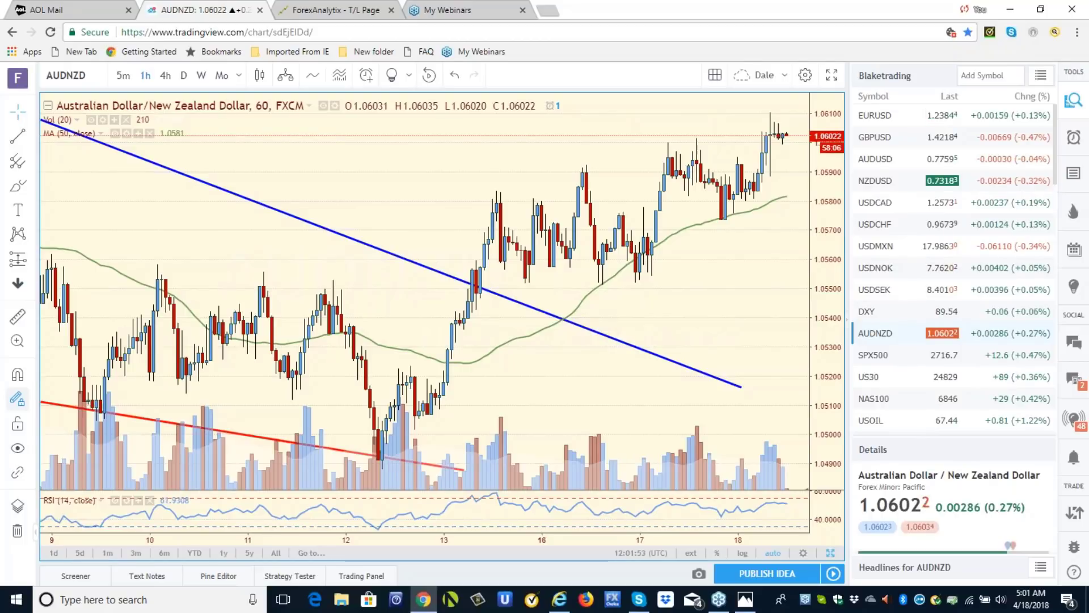
mouse_move(875, 219)
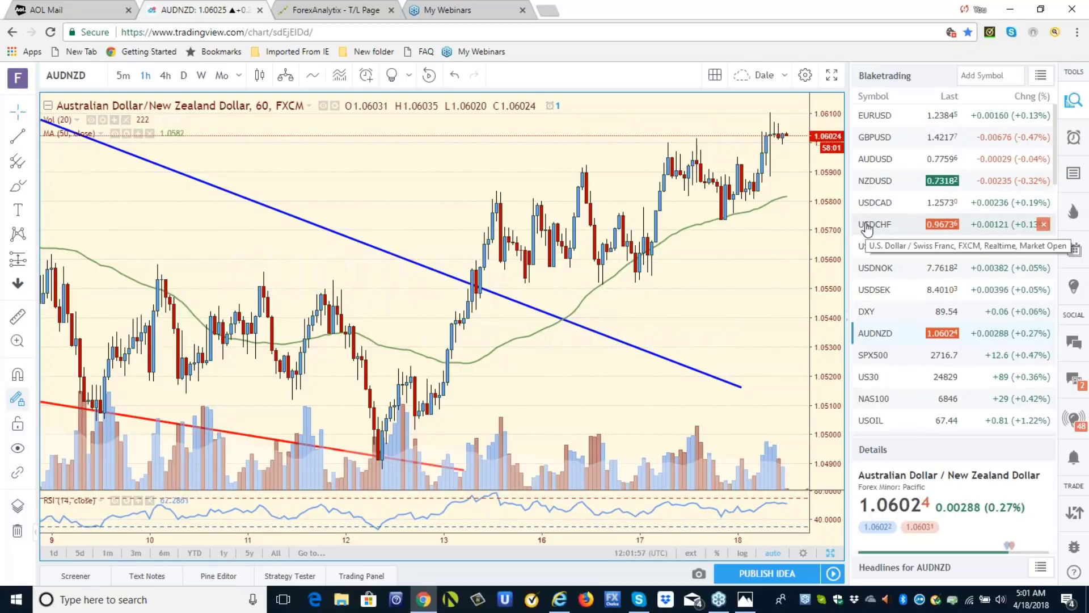
Open USDCHF on weekly candles, showing its Fibonacci retracement from 1.00360 to 0.91890
left_click(867, 229)
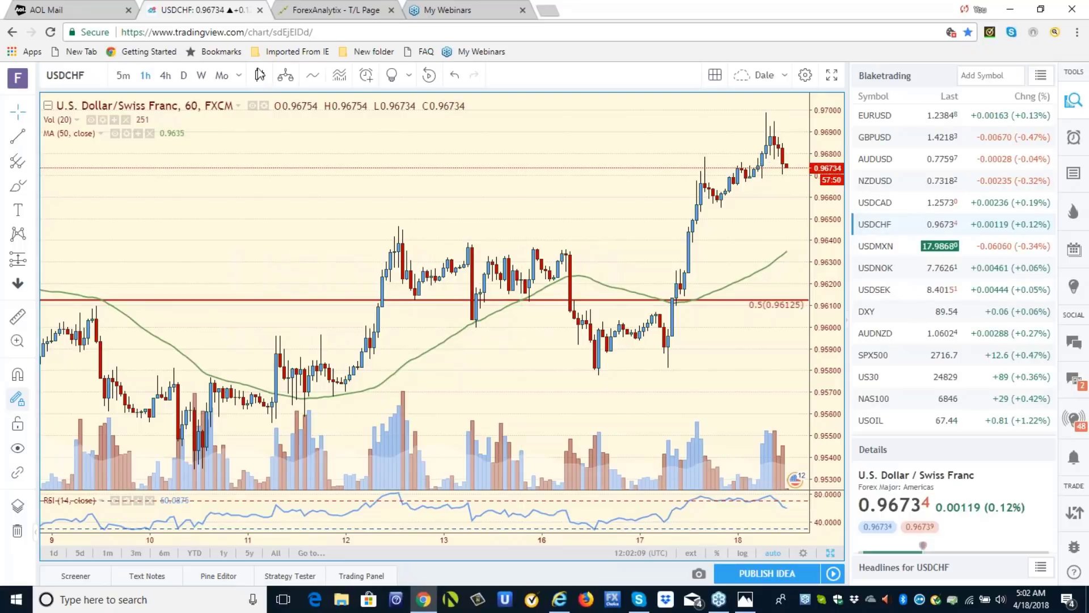
left_click(203, 78)
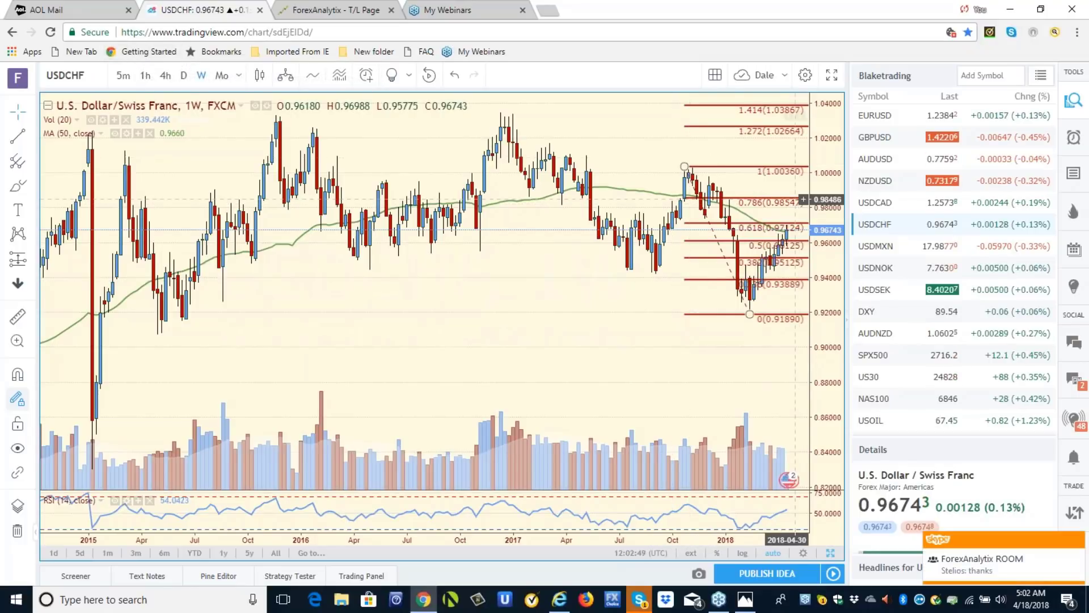
mouse_move(579, 245)
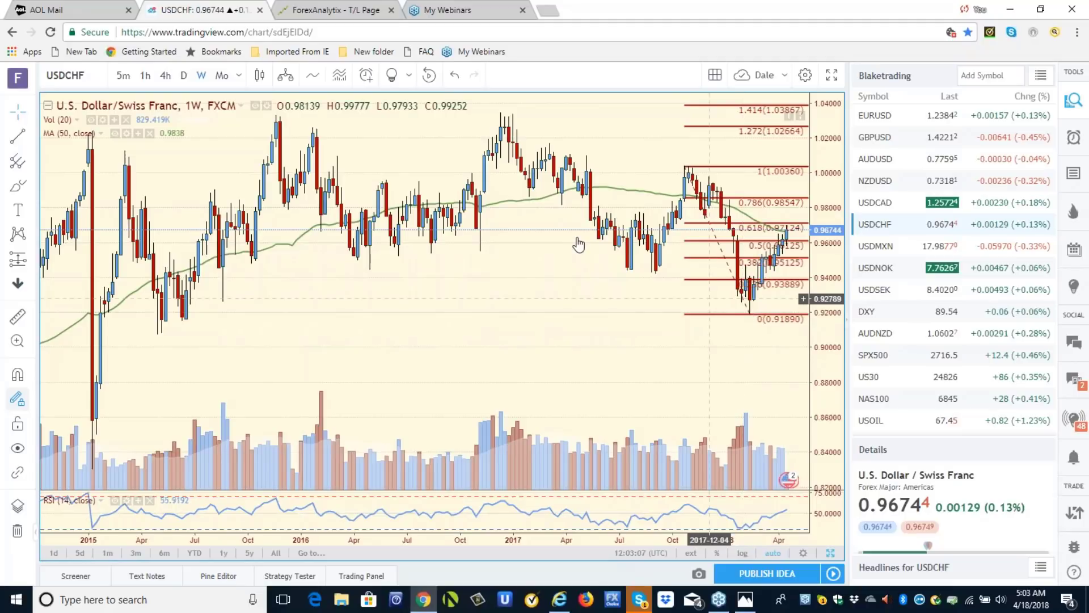
Switch USDCHF to daily, then 4-hour candles, opening and dismissing the line tools list
left_click(186, 78)
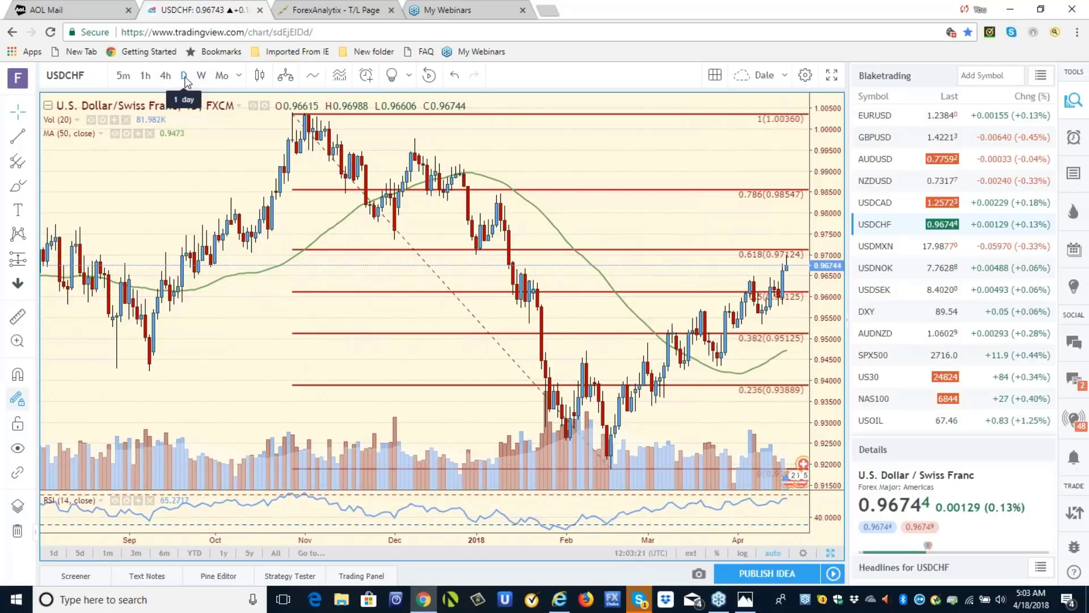
left_click(165, 77)
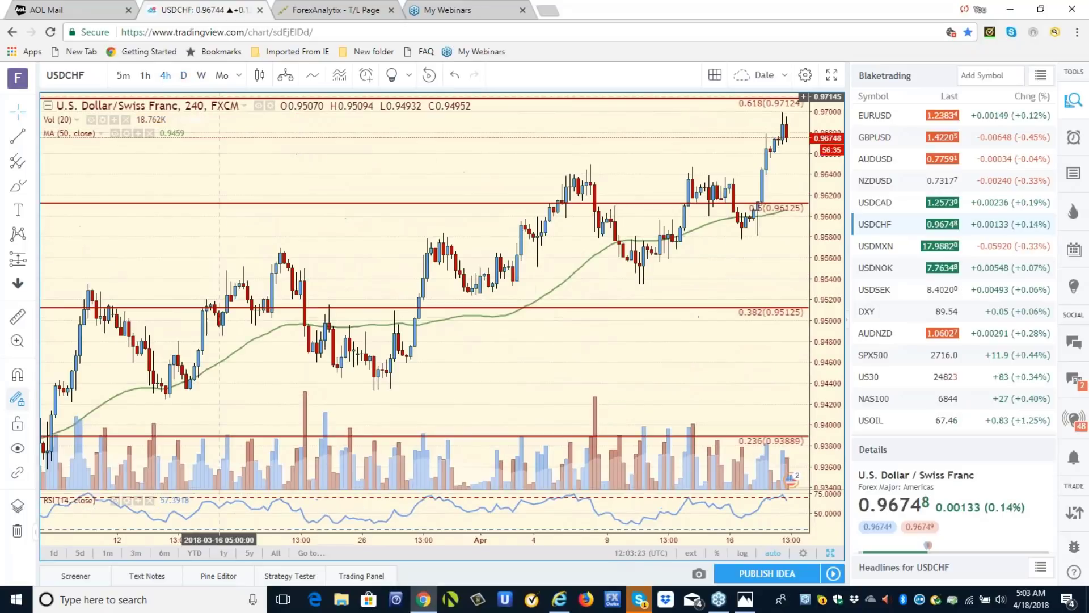
left_click(30, 133)
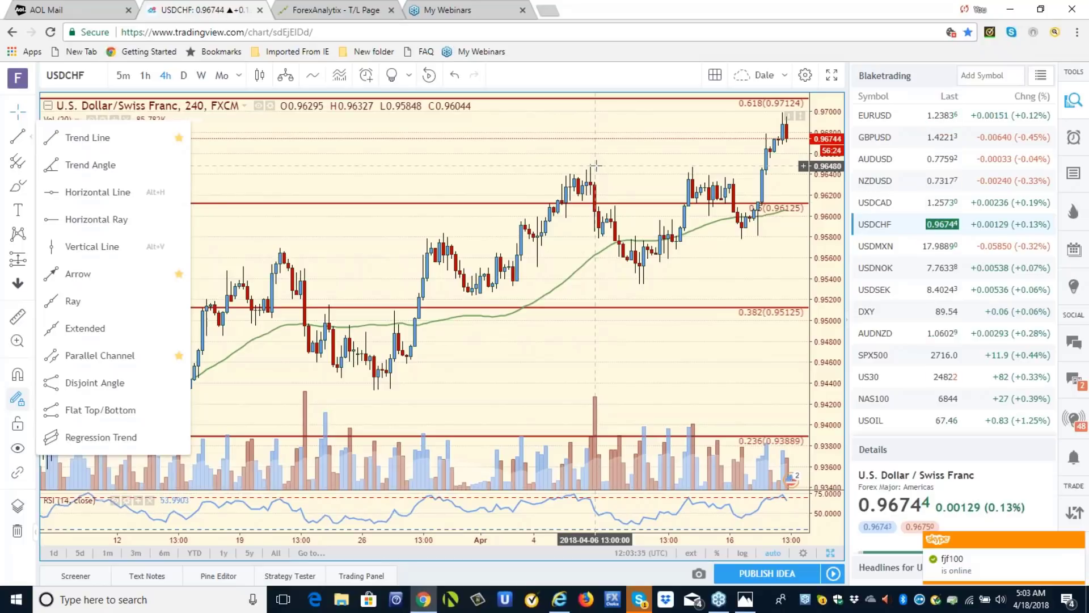
left_click(596, 164)
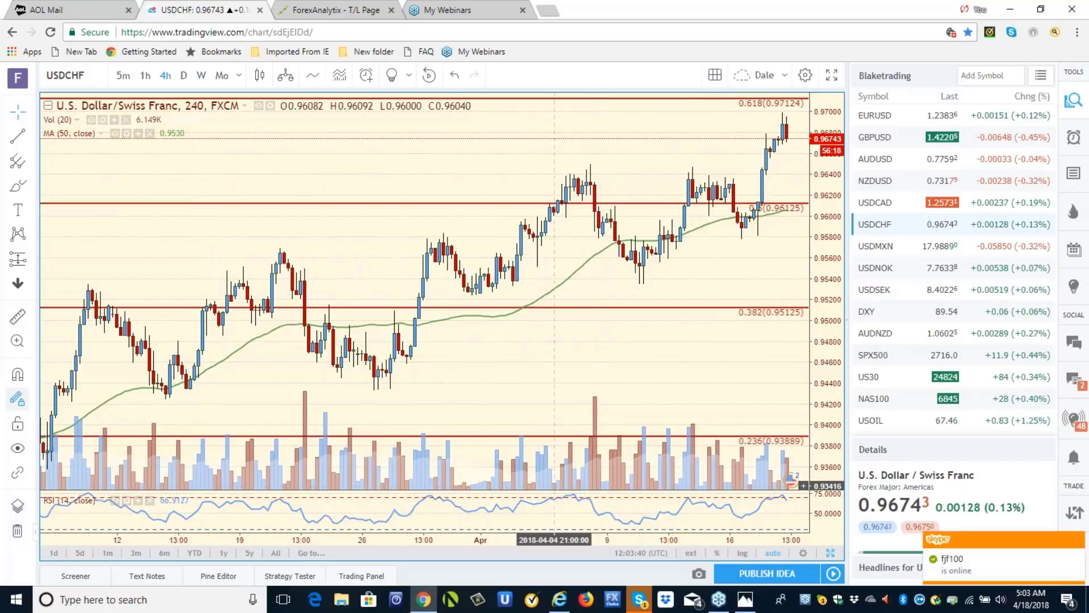
Compare USDCHF on 1-hour and 4-hour candles, finishing on the daily chart
left_click(147, 76)
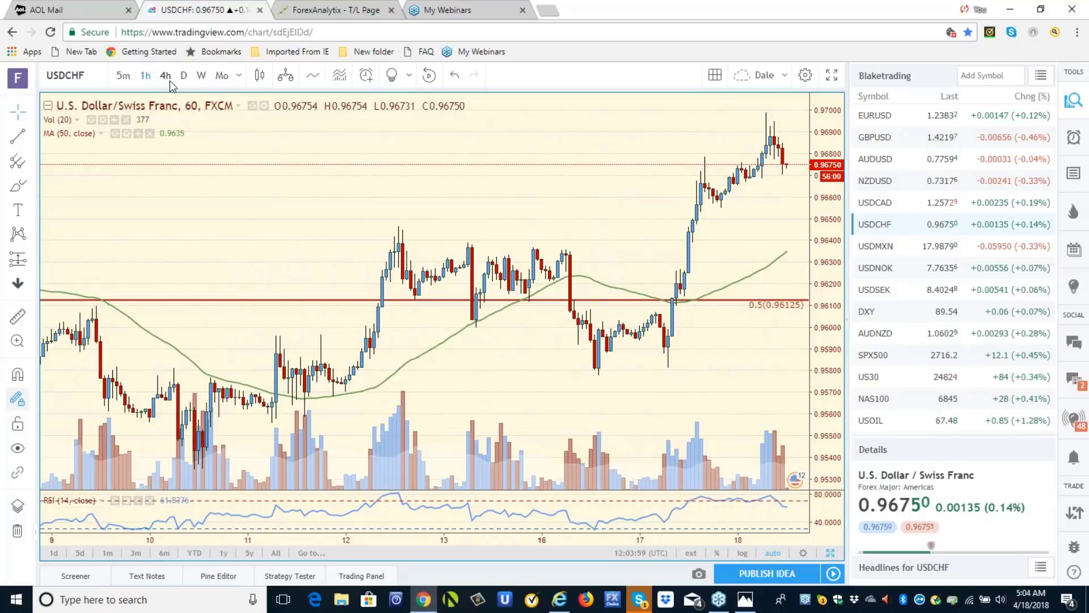
left_click(165, 75)
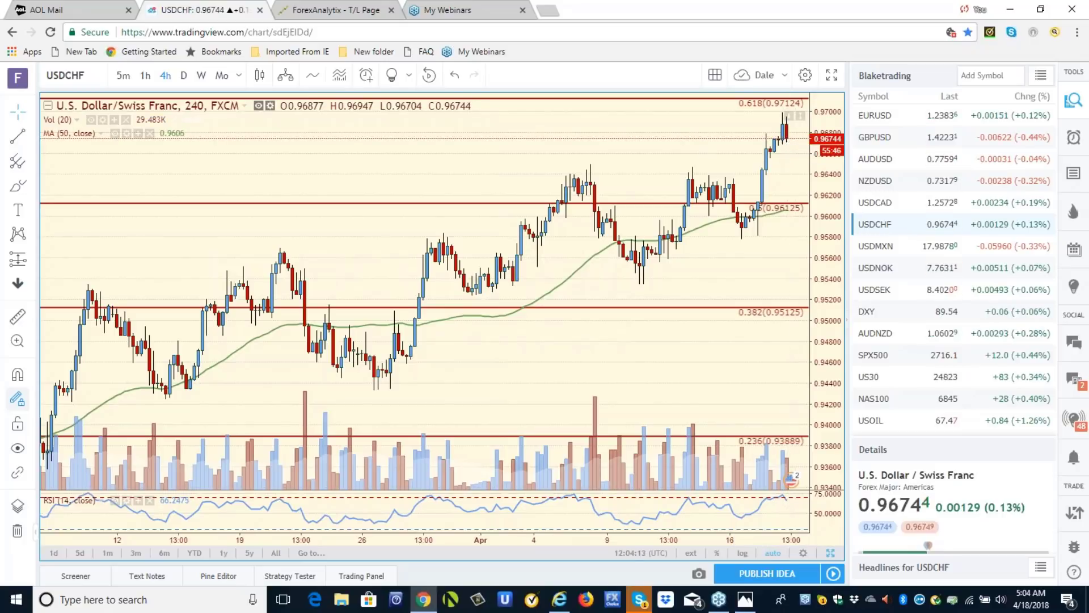
left_click(184, 78)
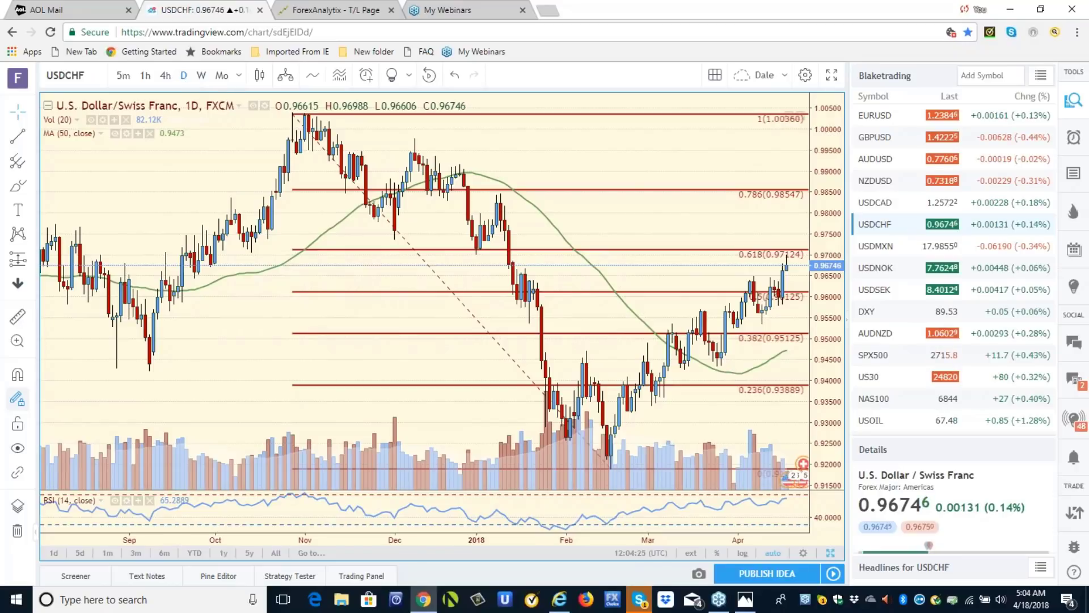
Show USOIL on 4-hour candles after checking 1-hour, then scroll the watchlist to the metals
left_click(866, 421)
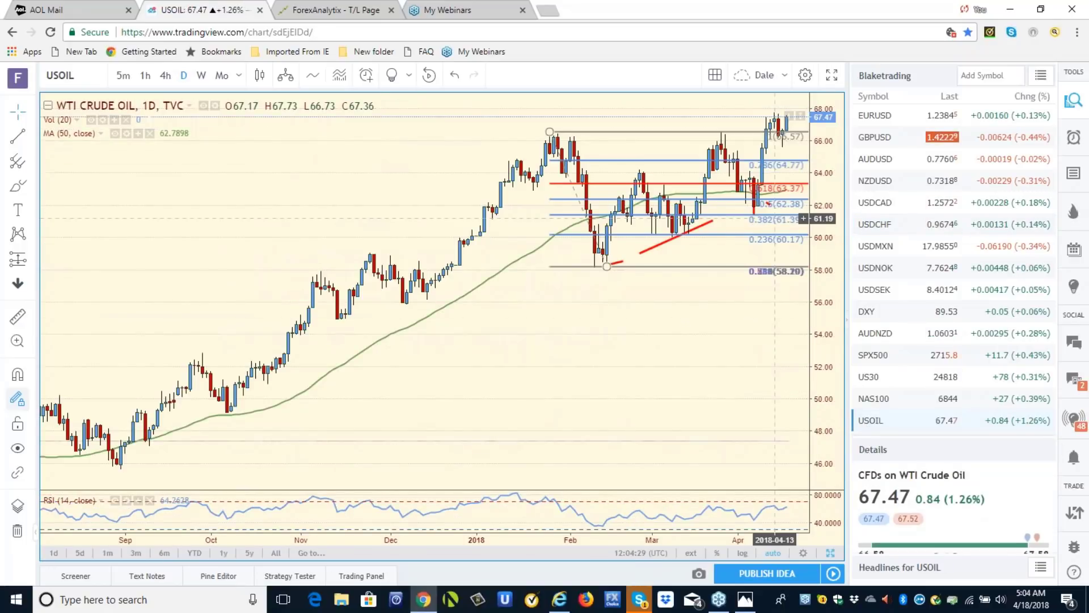
left_click(164, 76)
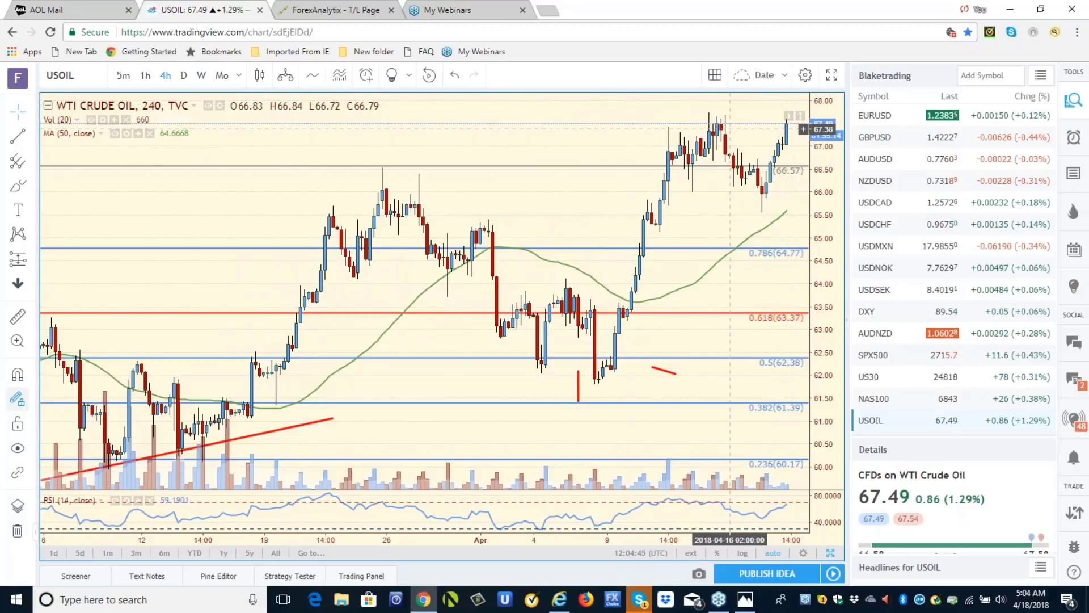
left_click(148, 81)
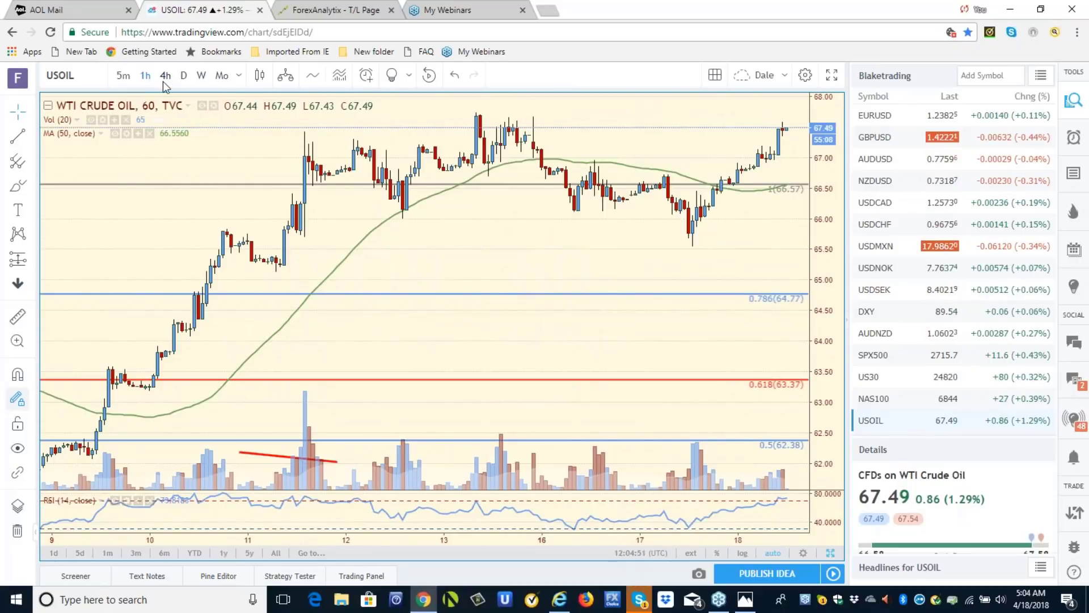
left_click(164, 78)
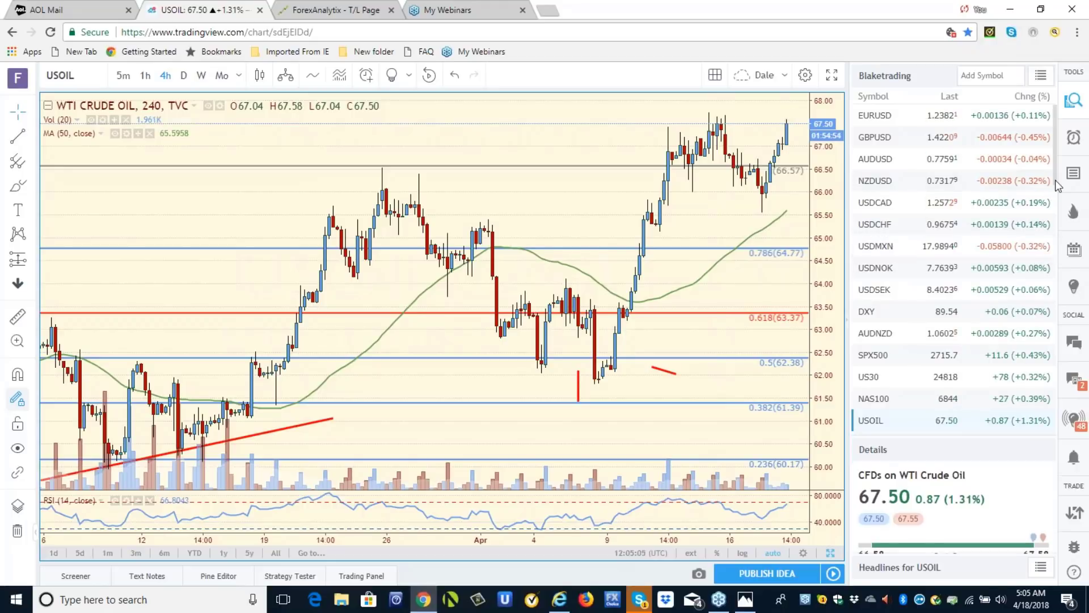
left_click_drag(1057, 185, 1057, 236)
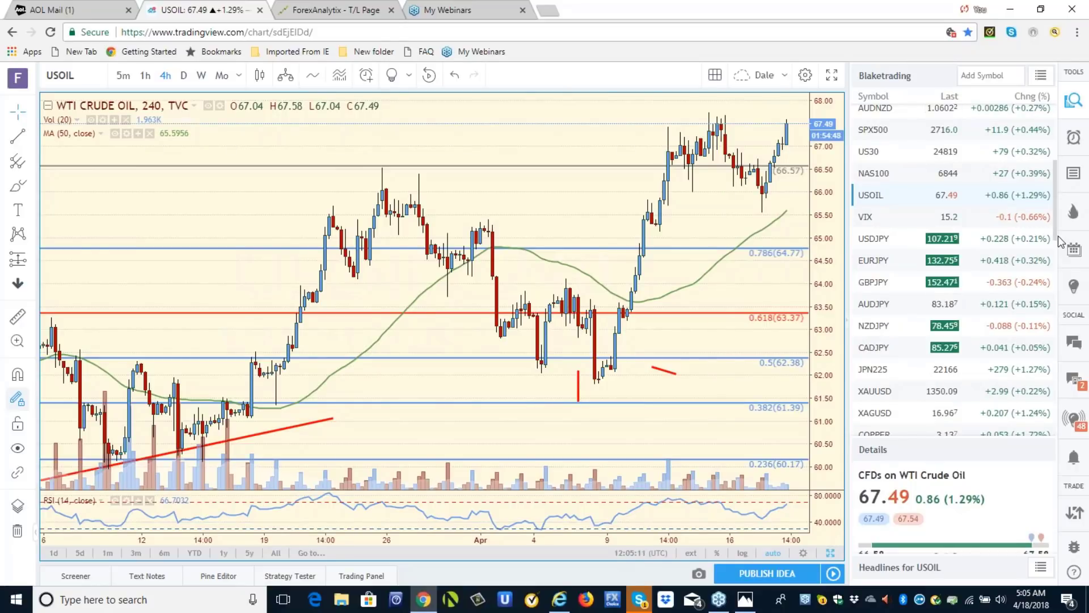
left_click_drag(1058, 236, 1058, 243)
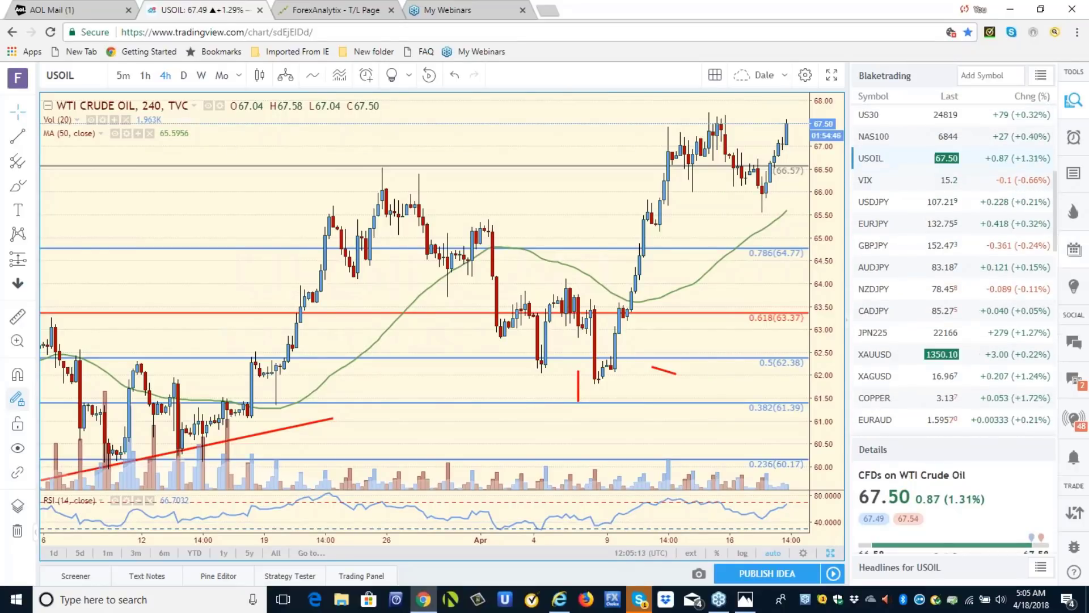
Open the gold XAUUSD chart, then the silver XAGUSD chart
left_click(877, 364)
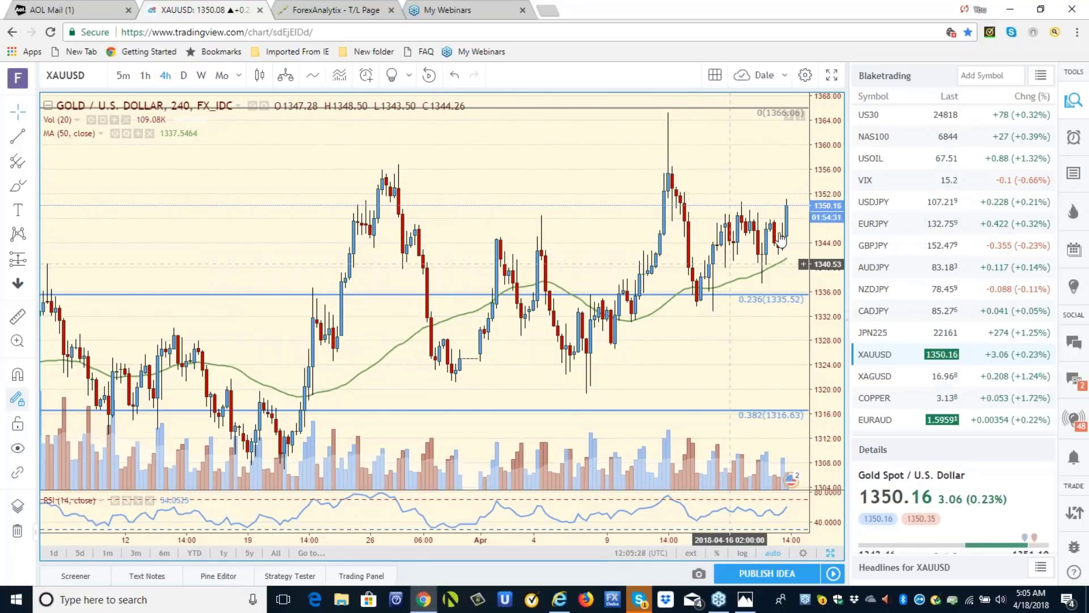
left_click(874, 376)
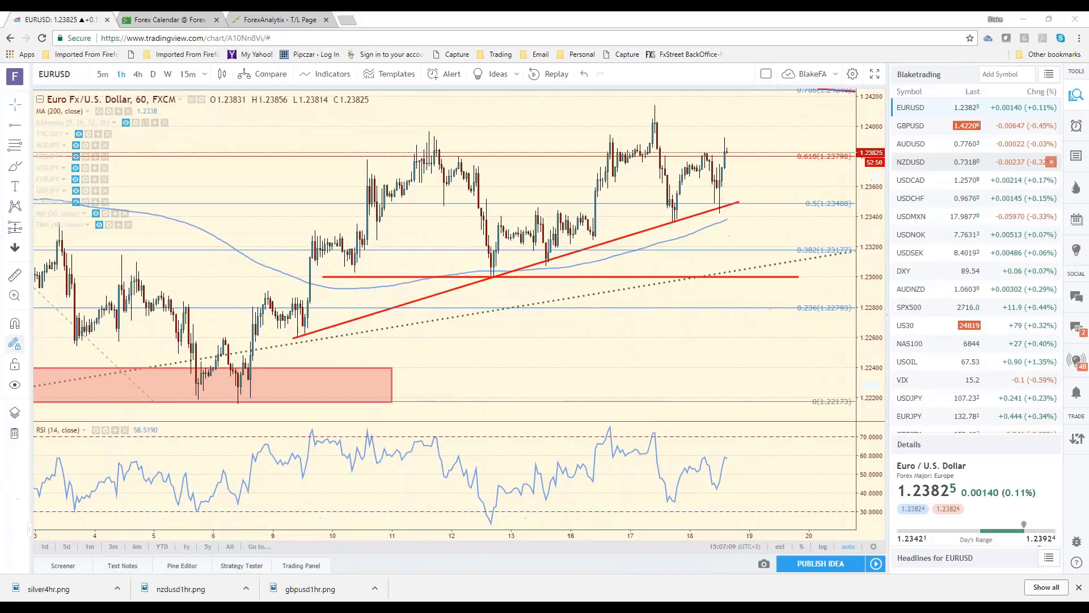
Step down to GBPUSD and zoom its 1-hour chart out back to early March
key("Down")
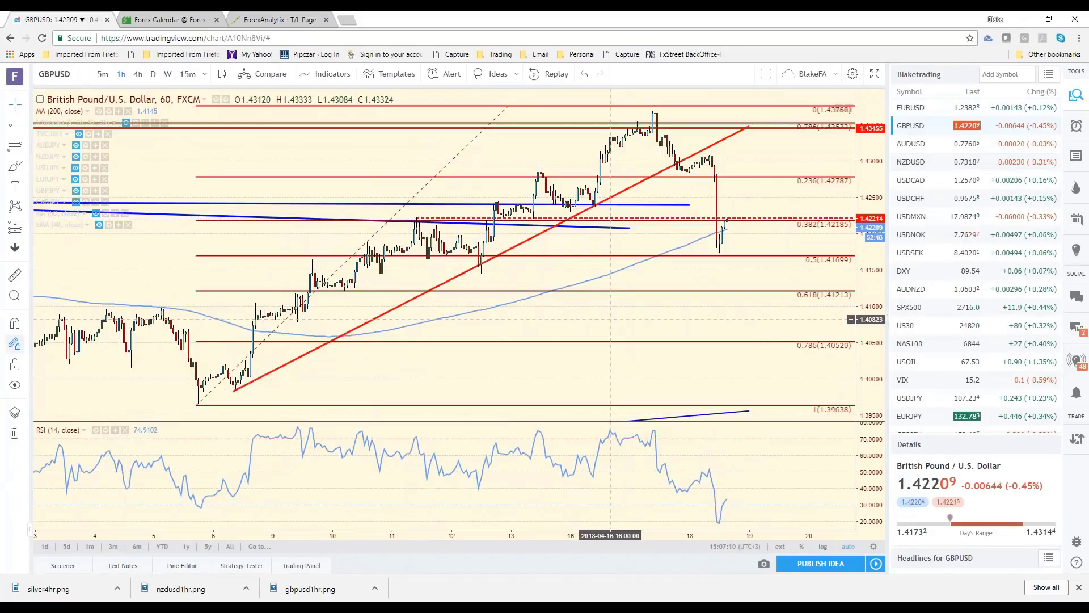
scroll(611, 319, "up", 1)
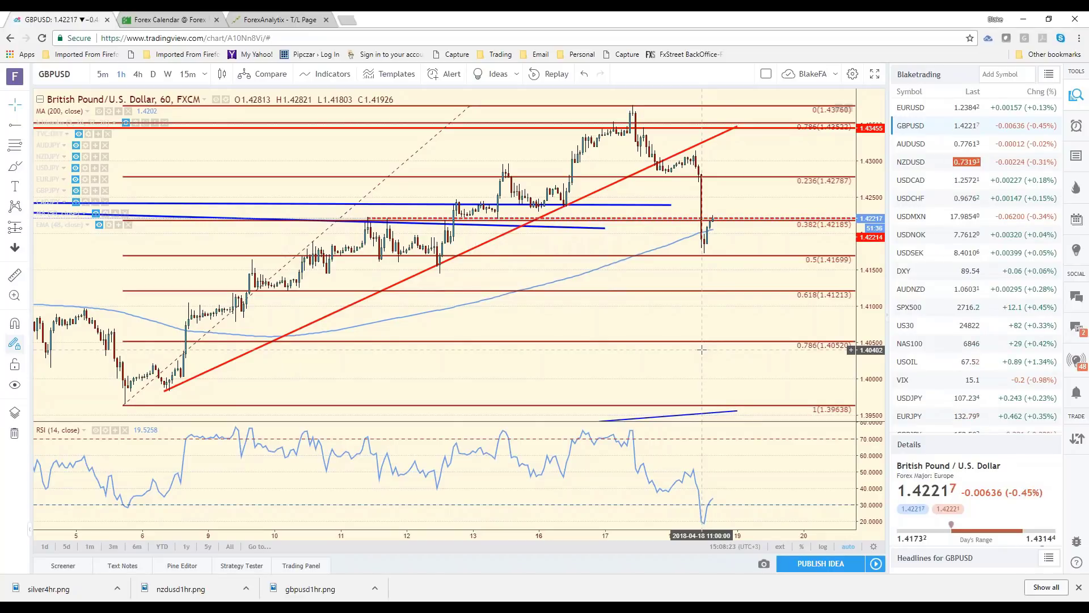
scroll(697, 353, "down", 1)
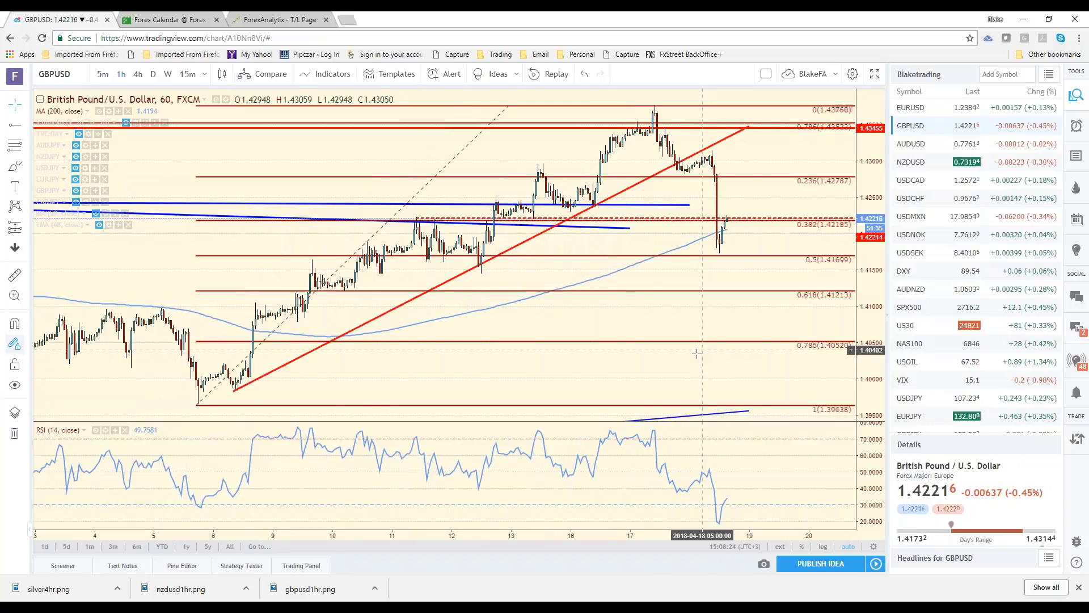
scroll(696, 354, "down", 2)
scroll(697, 354, "down", 2)
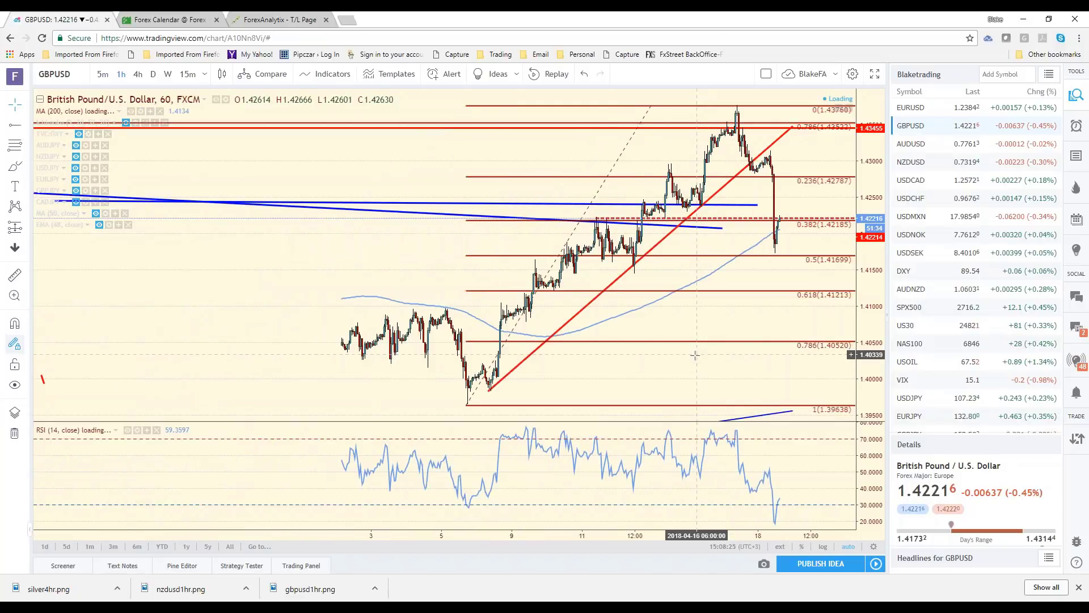
scroll(695, 355, "down", 2)
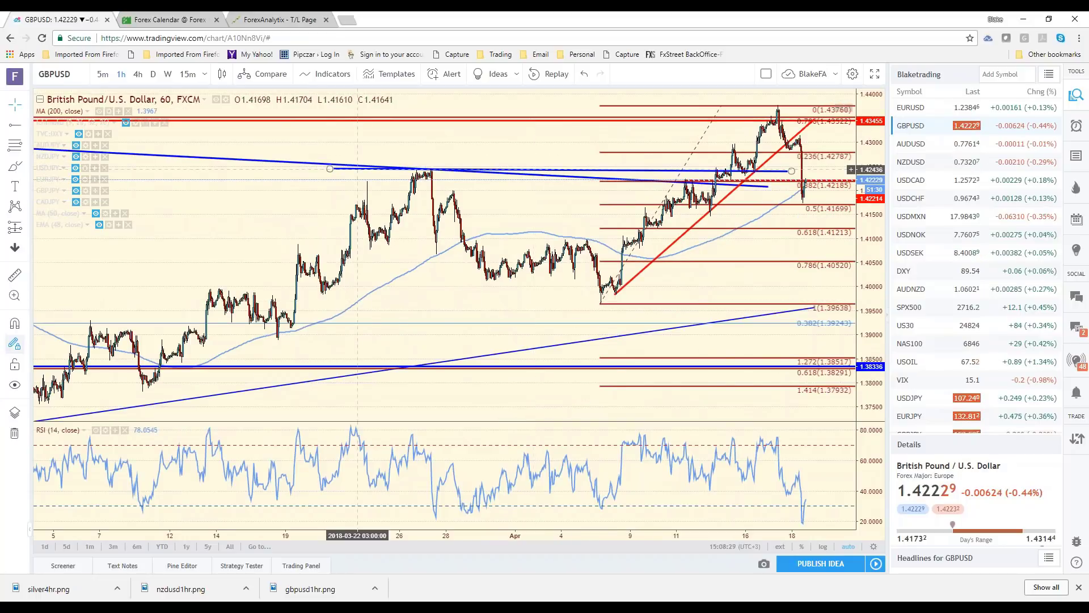
Move the blue trendline's end onto the late-March peak on the GBPUSD hourly chart
mouse_move(357, 169)
left_mouse_down()
mouse_move(451, 168)
mouse_move(443, 170)
left_mouse_up()
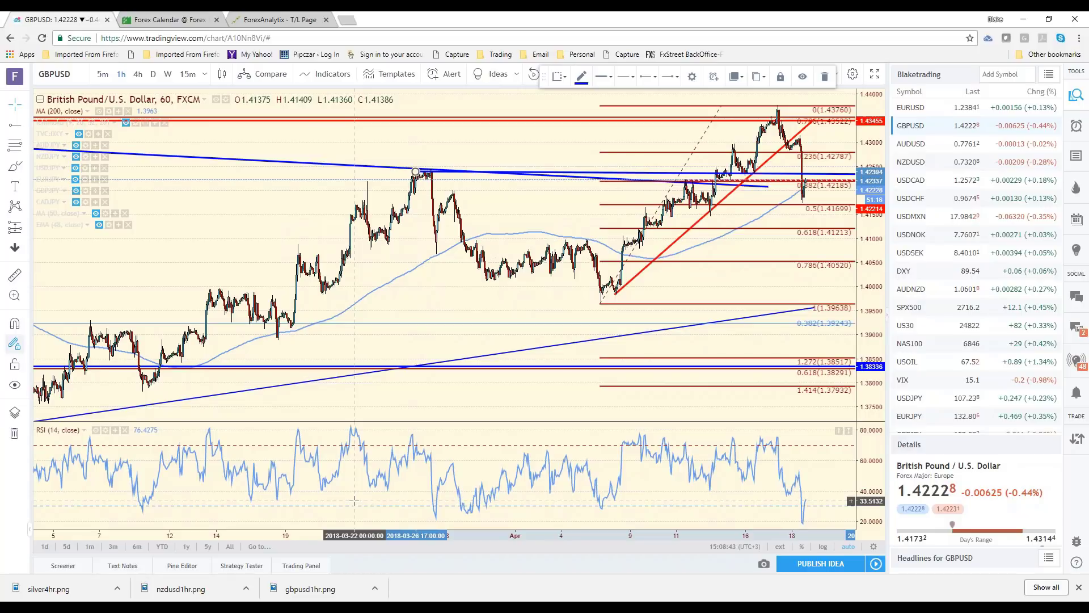
scroll(353, 500, "up", 2)
left_click(390, 407)
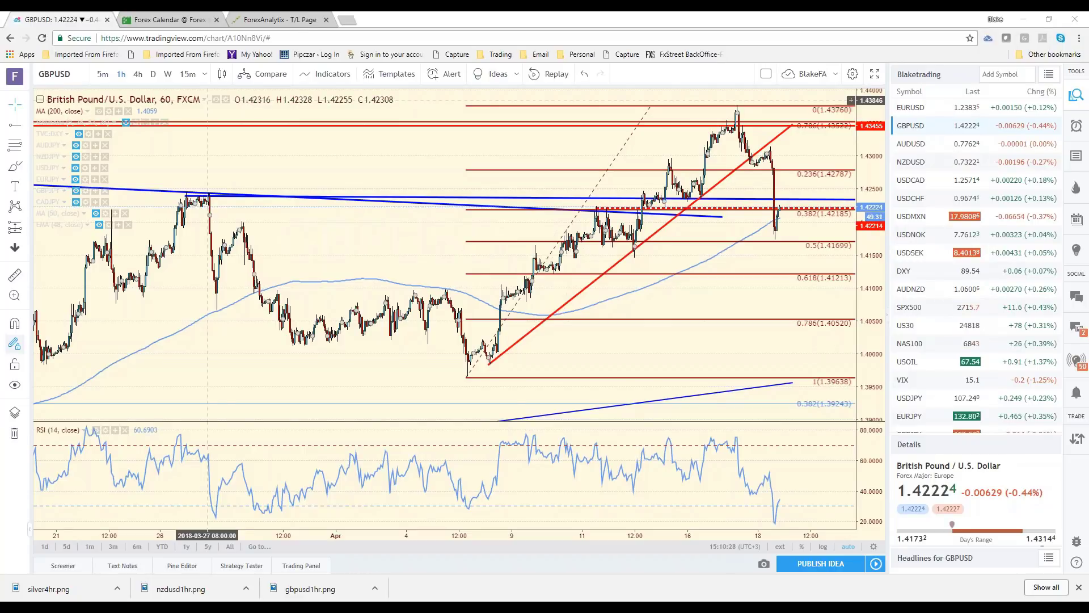
Put GBPUSD on daily candles and zoom out and back in over the rising dotted channel
left_click(153, 78)
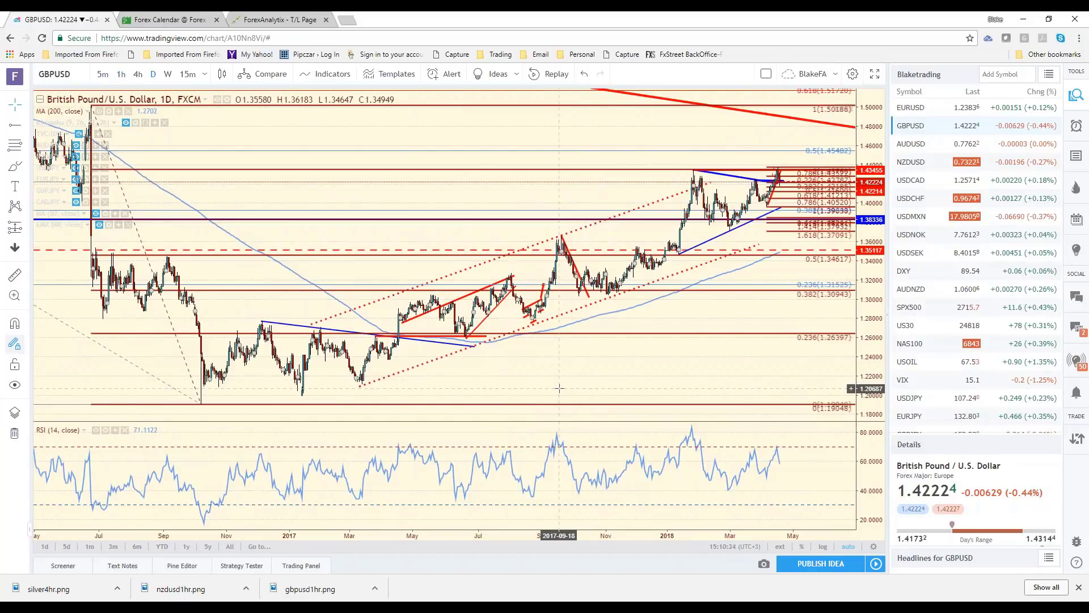
scroll(559, 388, "down", 2)
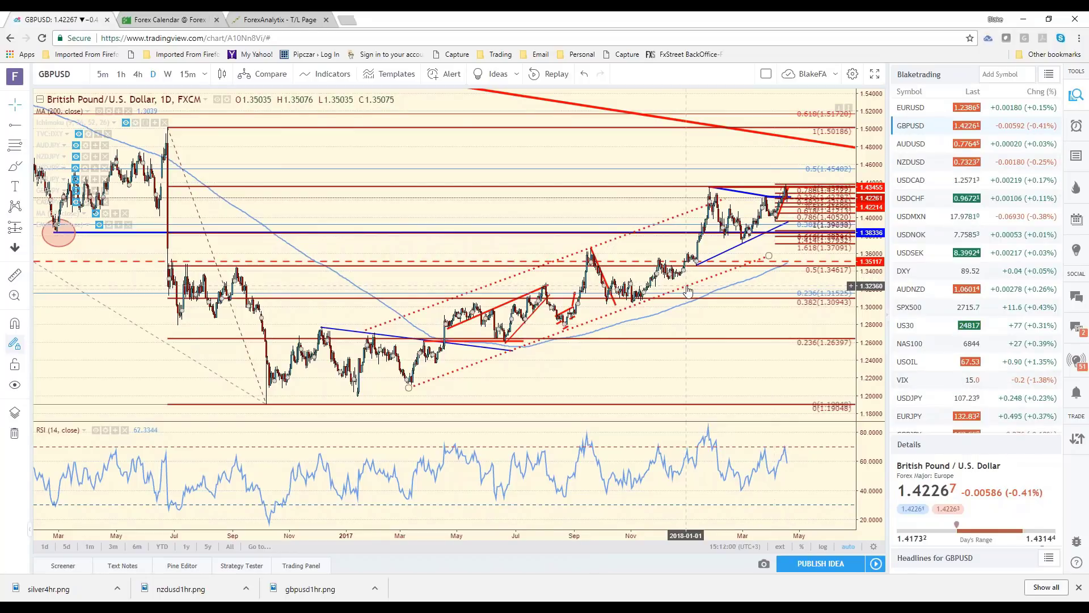
scroll(691, 290, "up", 3)
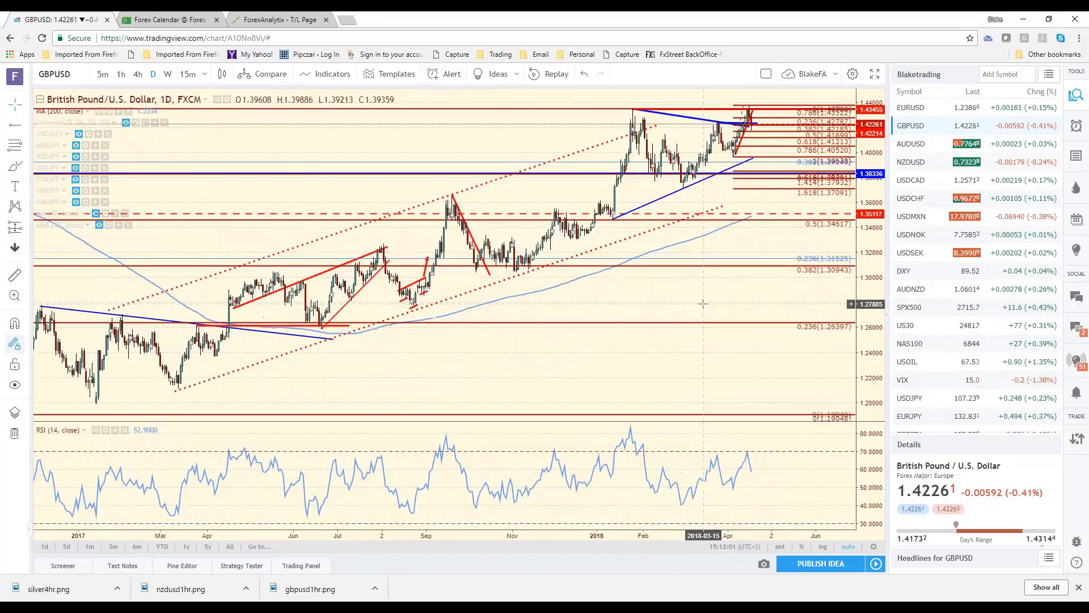
scroll(703, 304, "up", 2)
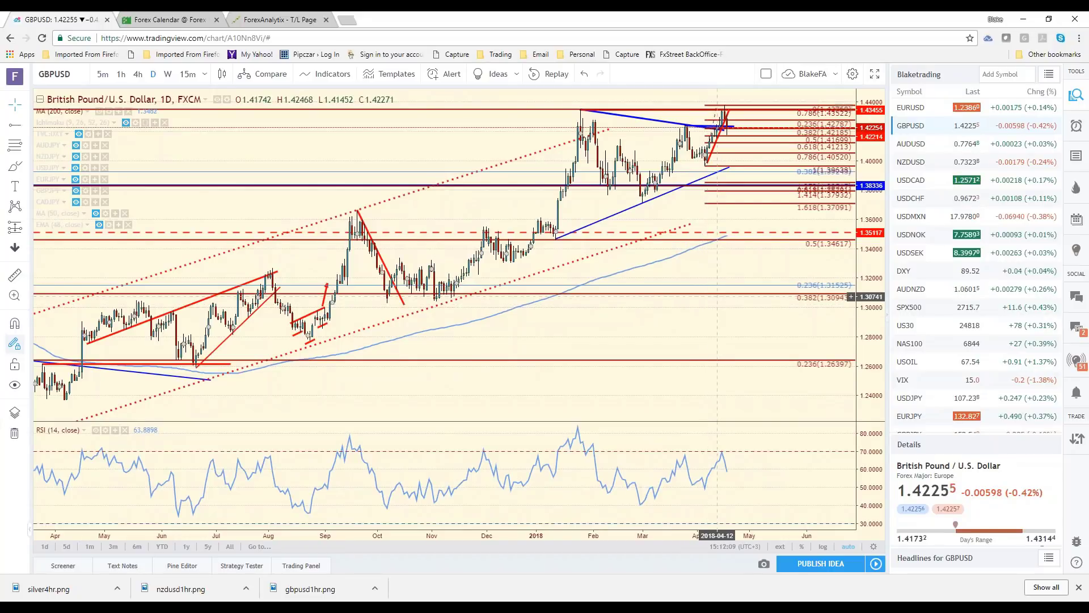
Check the recent GBPUSD drop on hourly candles, then switch to 15-minute candles
left_click(126, 79)
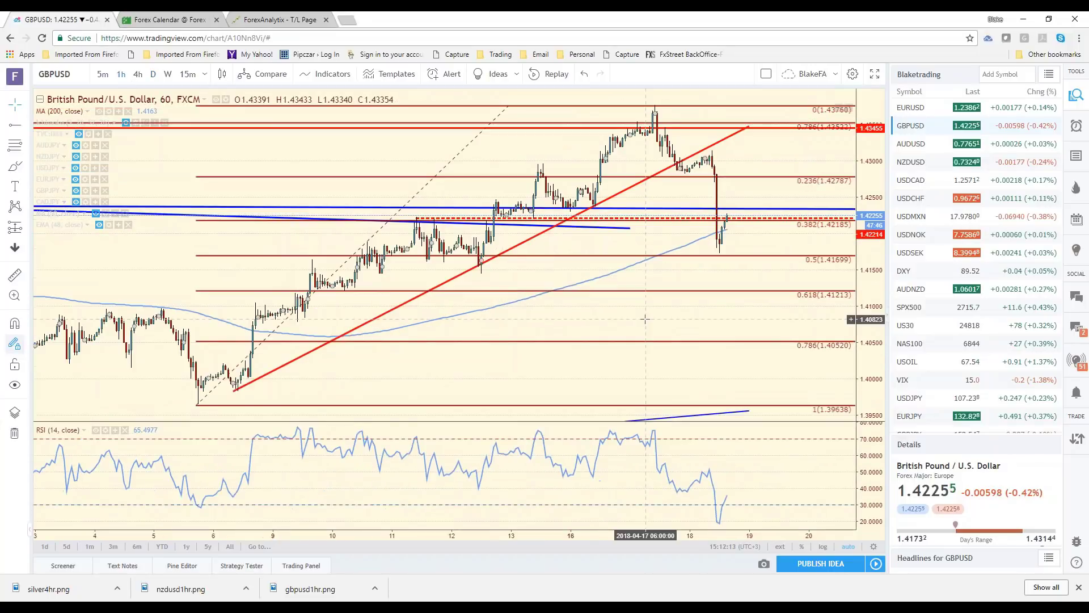
scroll(645, 318, "down", 1)
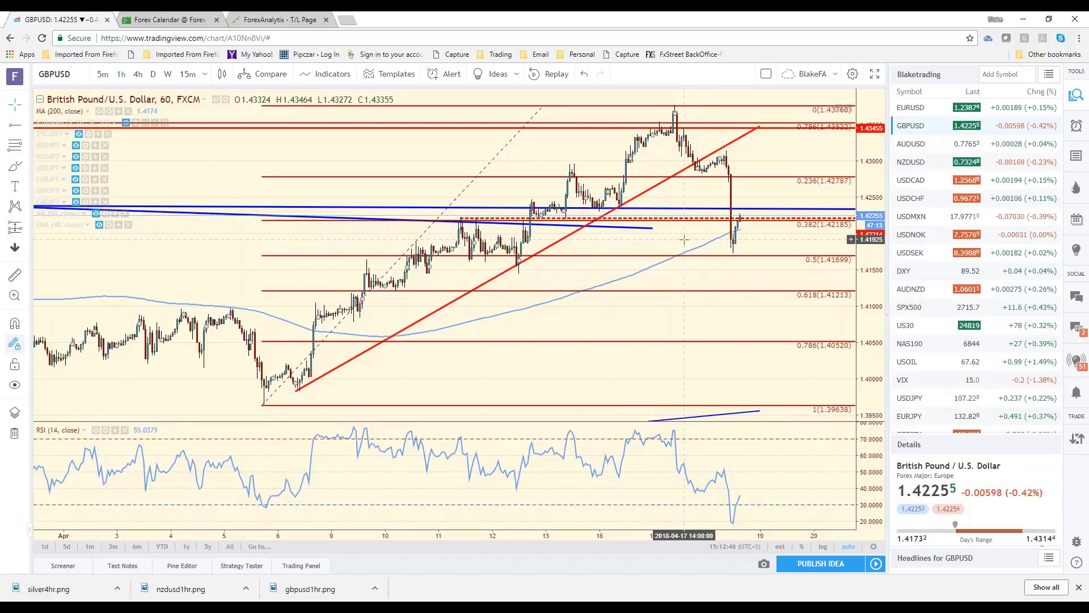
scroll(684, 240, "up", 3)
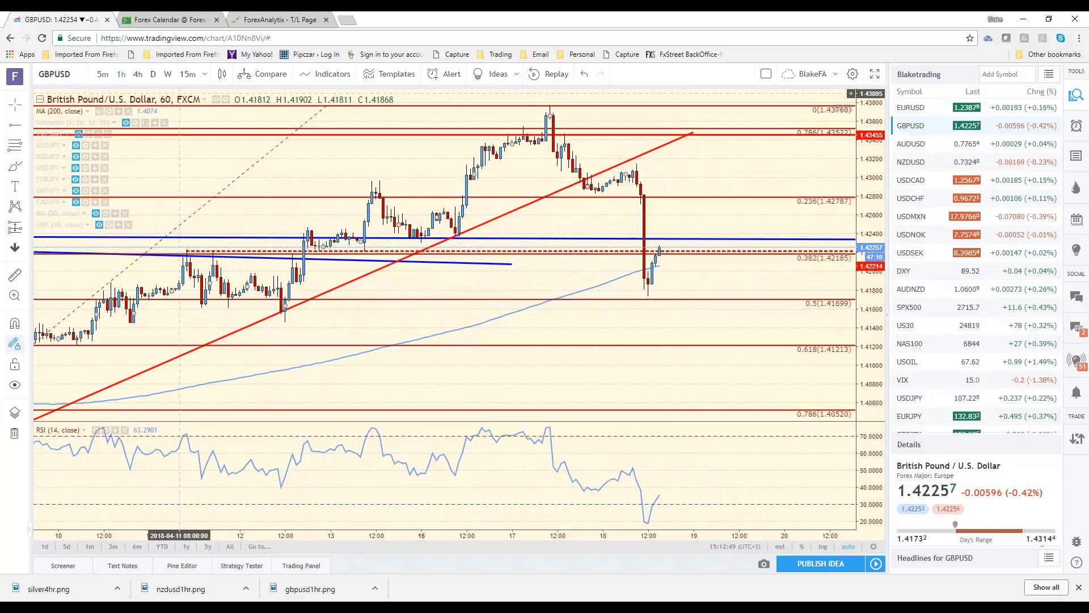
left_click(188, 74)
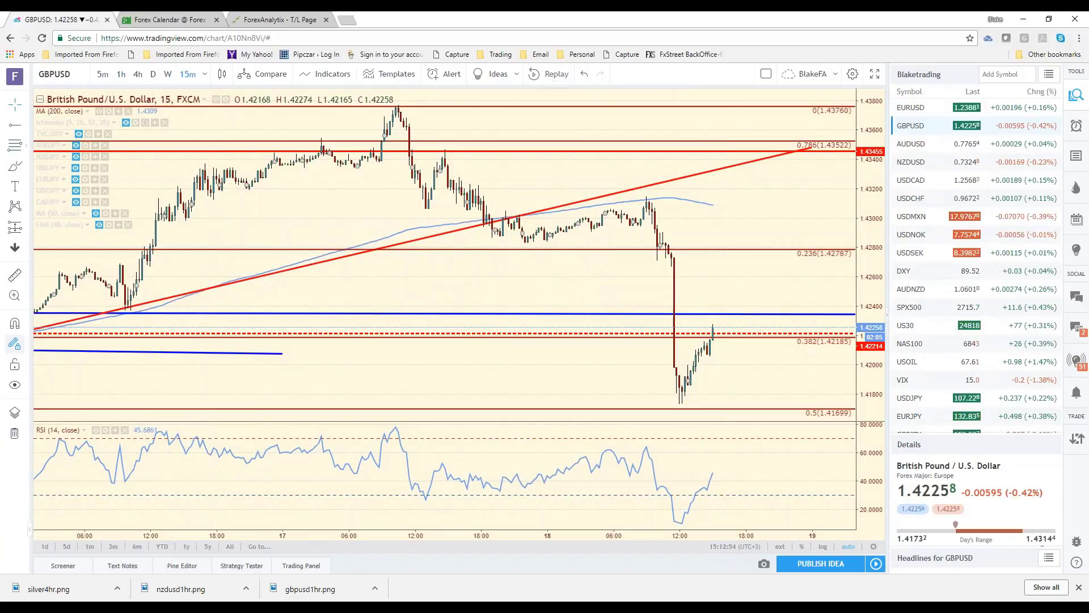
Anchor the Fib retracement at the 1.43153 high and 1.41731 low, then adjust the zoom
left_click(643, 196)
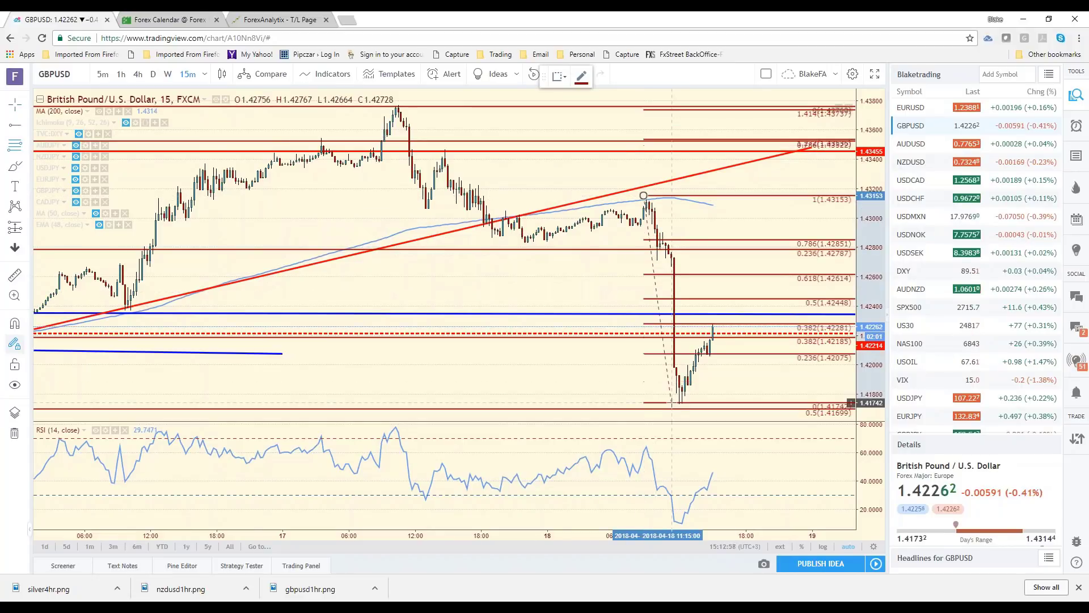
left_click(671, 404)
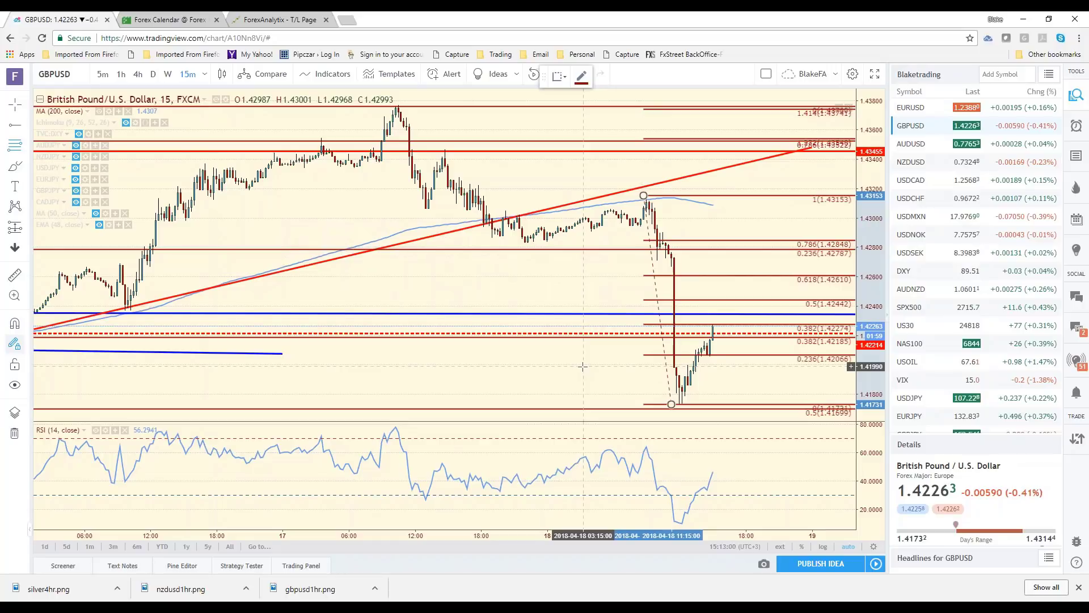
scroll(582, 366, "up", 1)
scroll(582, 363, "up", 1)
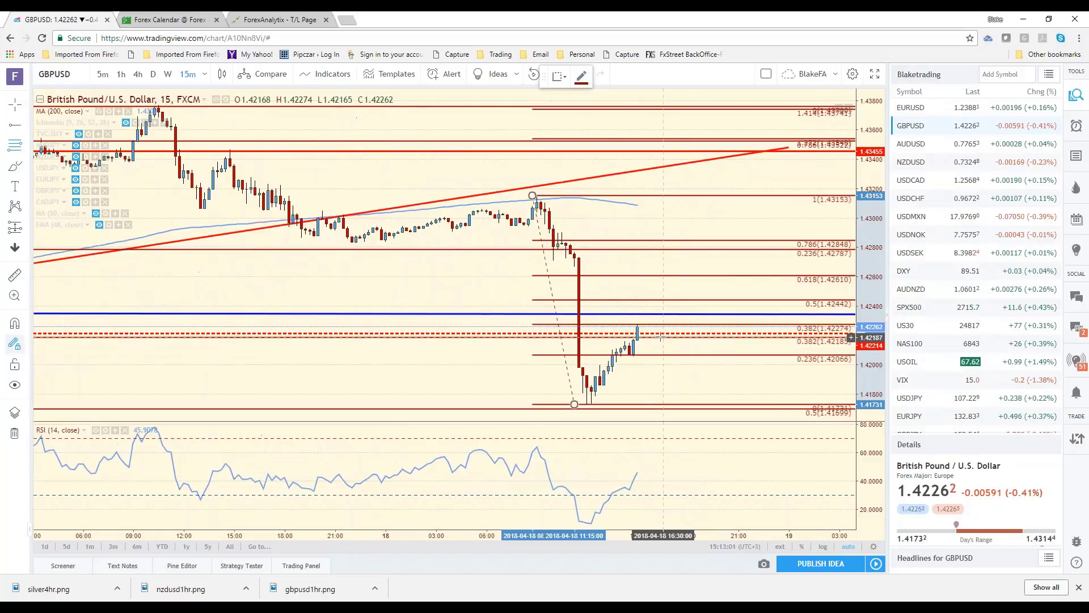
scroll(639, 369, "down", 2)
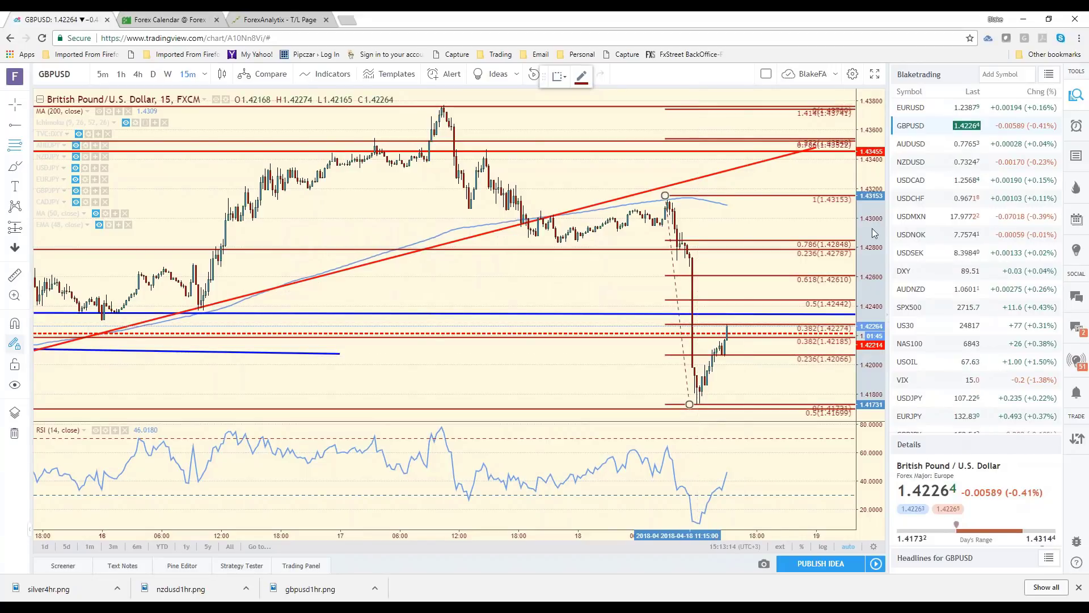
Glance at EURUSD, then open EURGBP on the daily (D) timeframe with its channel and Fibonacci levels
left_click(904, 108)
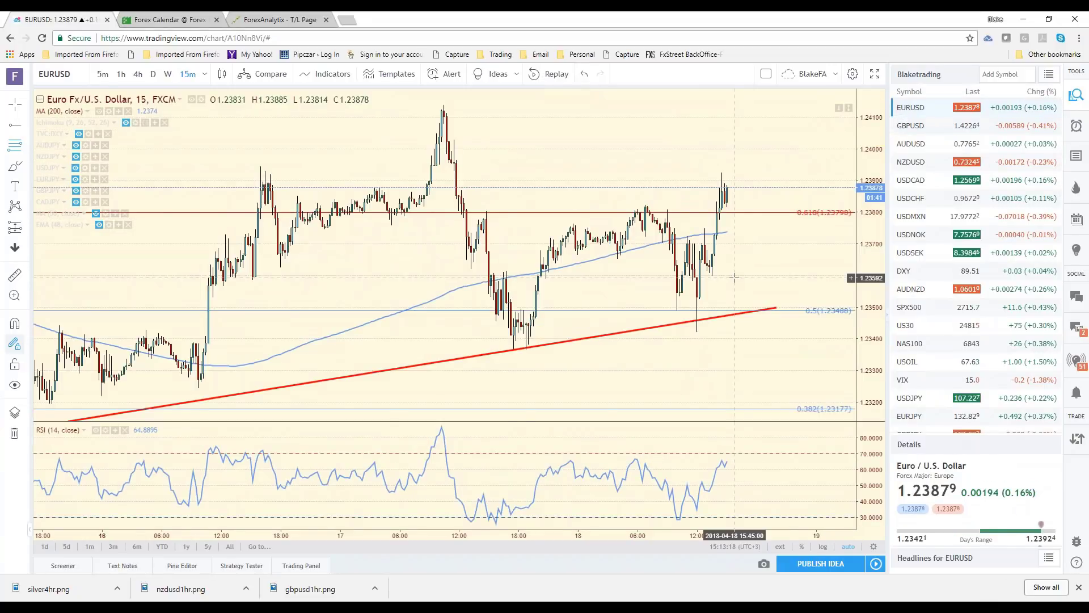
scroll(734, 278, "down", 3)
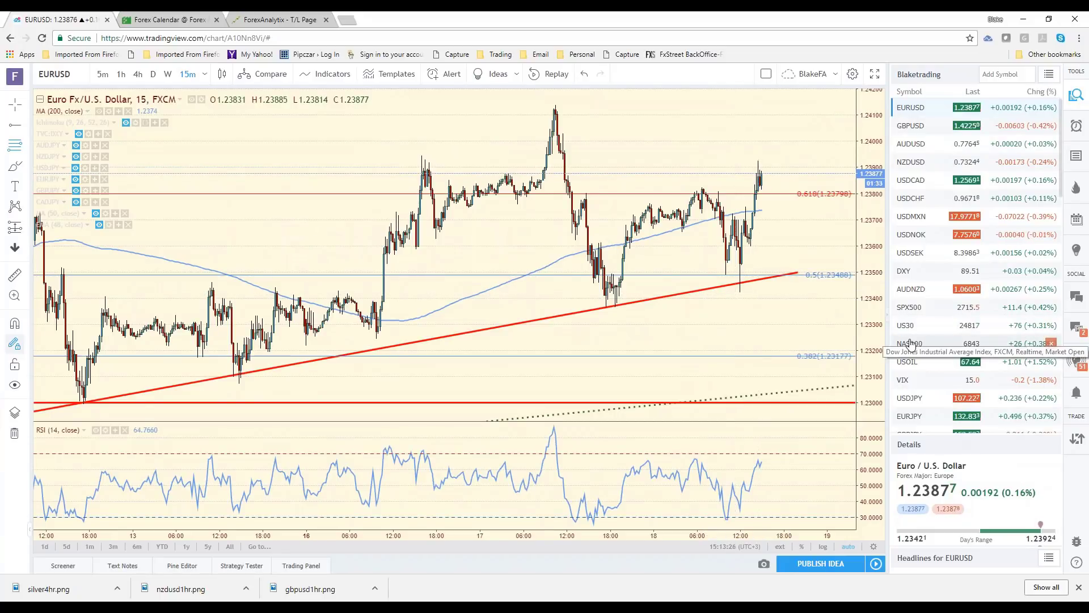
scroll(910, 343, "down", 1)
scroll(915, 359, "down", 1)
scroll(920, 374, "down", 1)
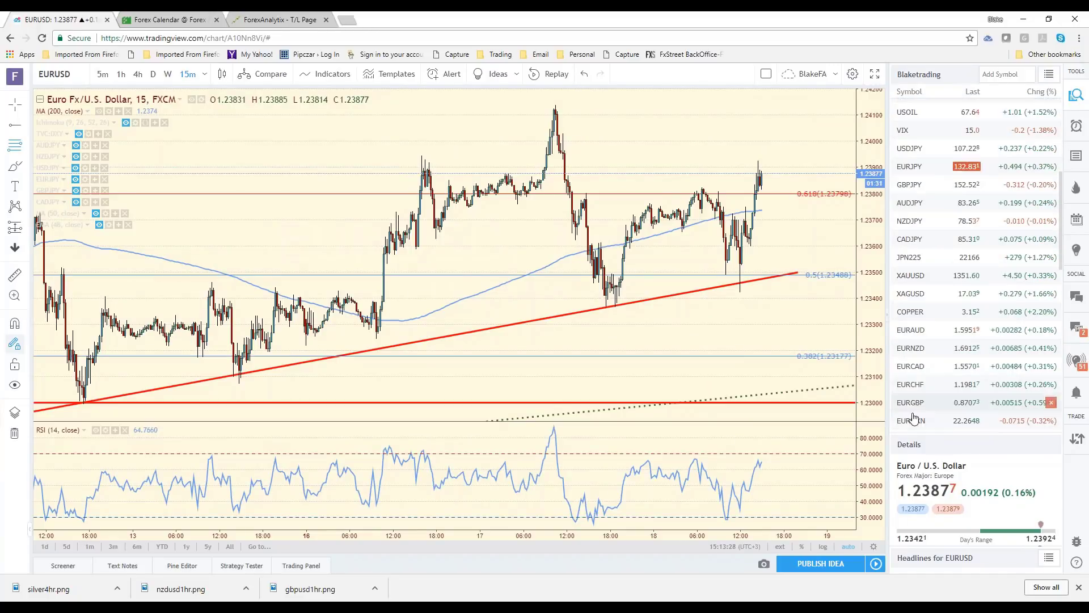
scroll(924, 389, "down", 1)
left_click(910, 403)
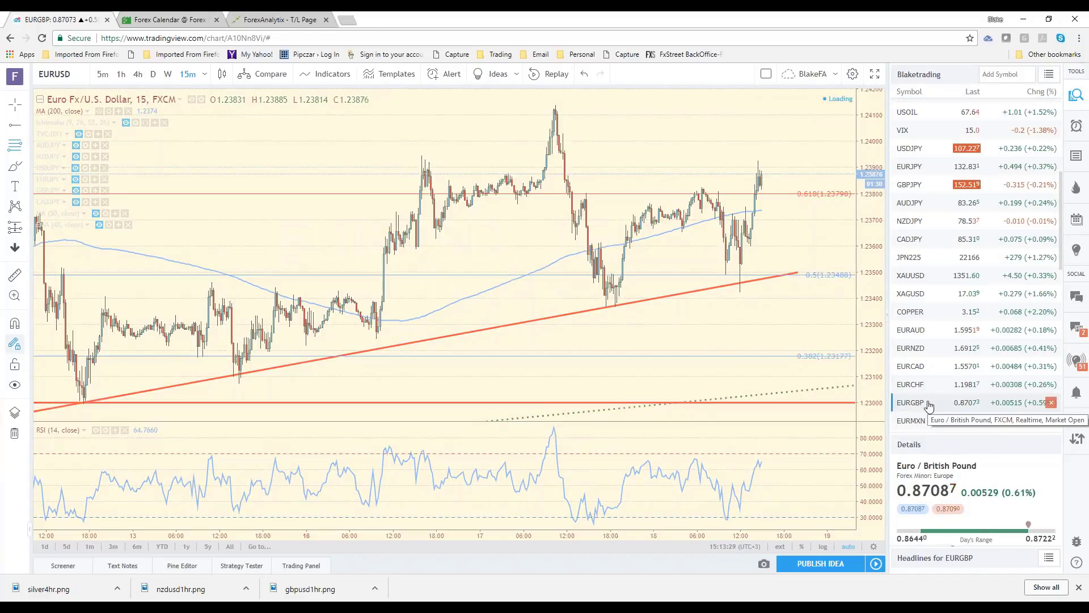
left_click(153, 74)
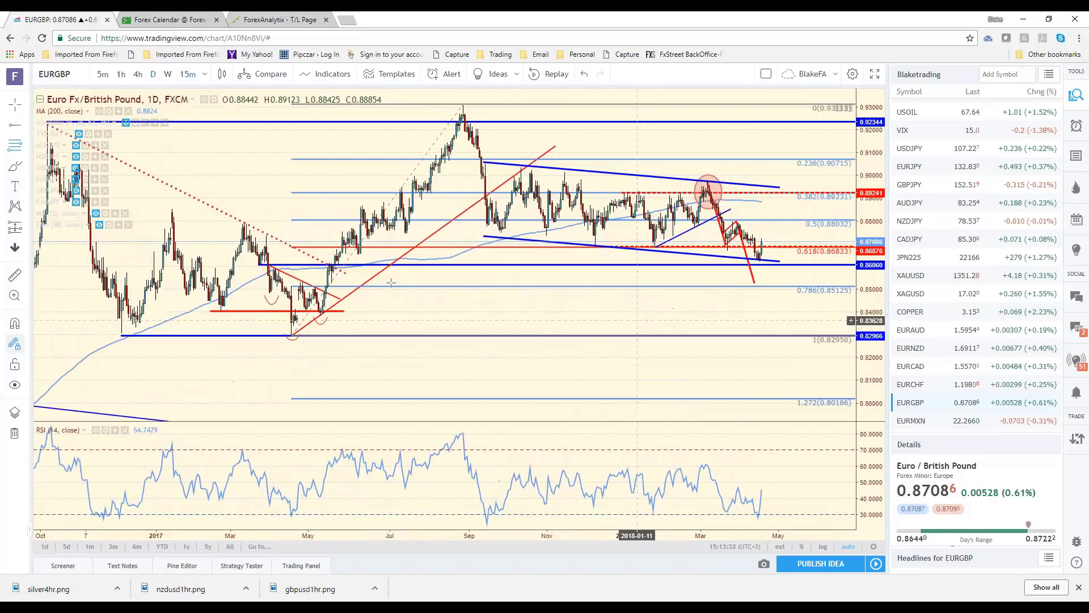
Switch to the ForexAnalytix dashboard and review the Active and Closed Patterns in Play
left_click(269, 20)
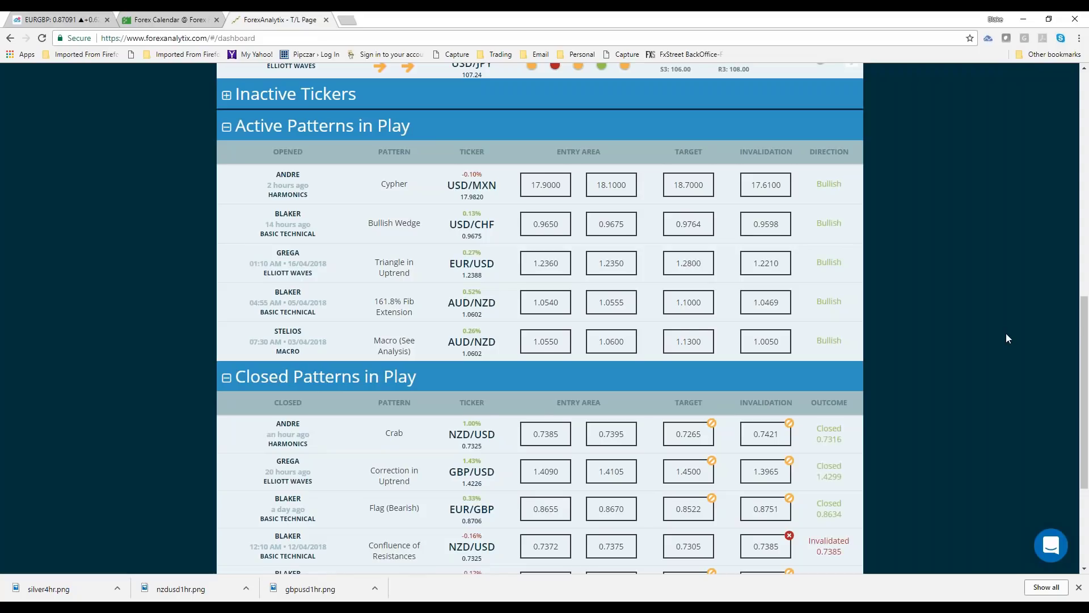
scroll(933, 379, "down", 3)
scroll(934, 379, "up", 2)
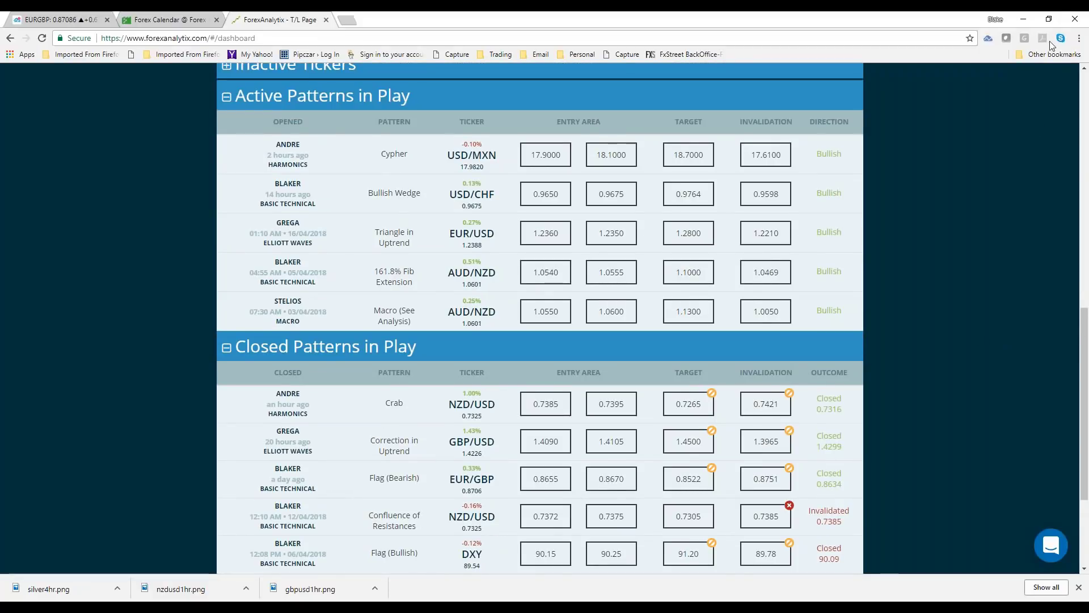
Zoom into the EURGBP daily channel bounce, trialling then deleting a horizontal line at 0.86268
left_click(83, 23)
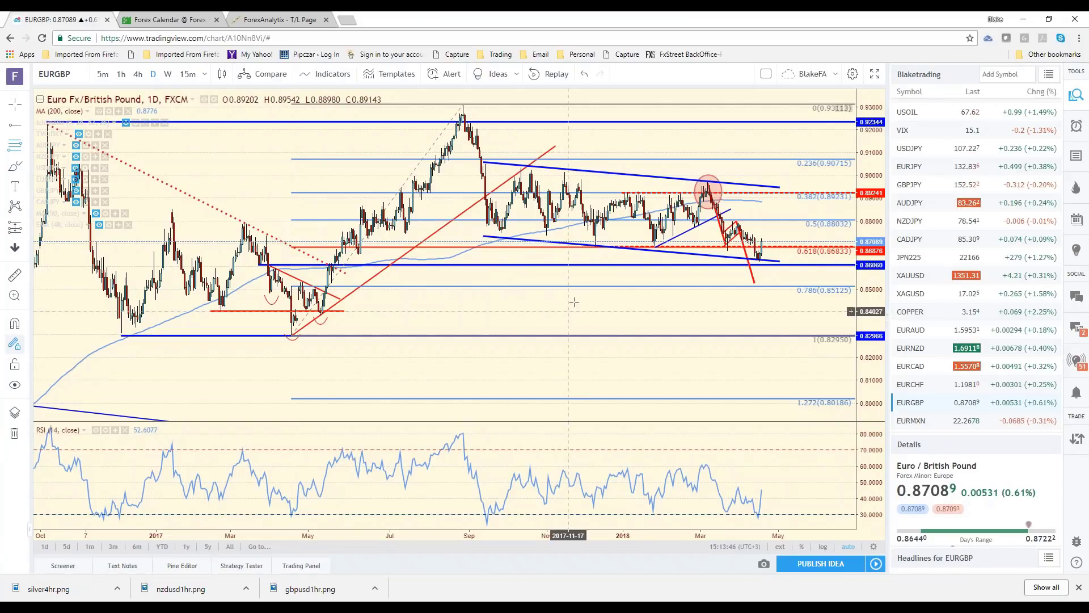
scroll(574, 301, "up", 3)
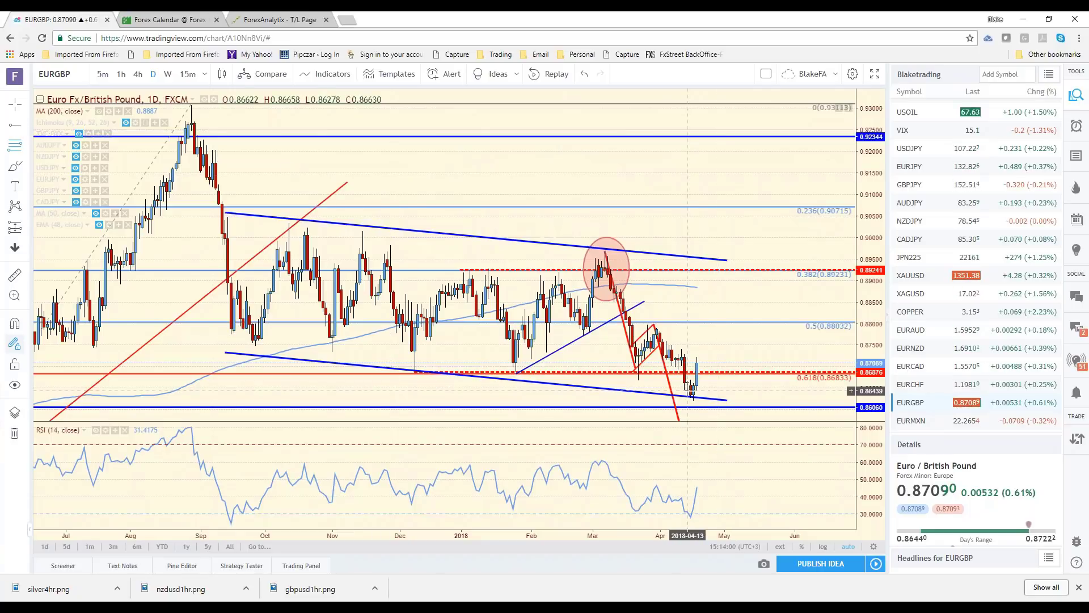
scroll(729, 393, "up", 2)
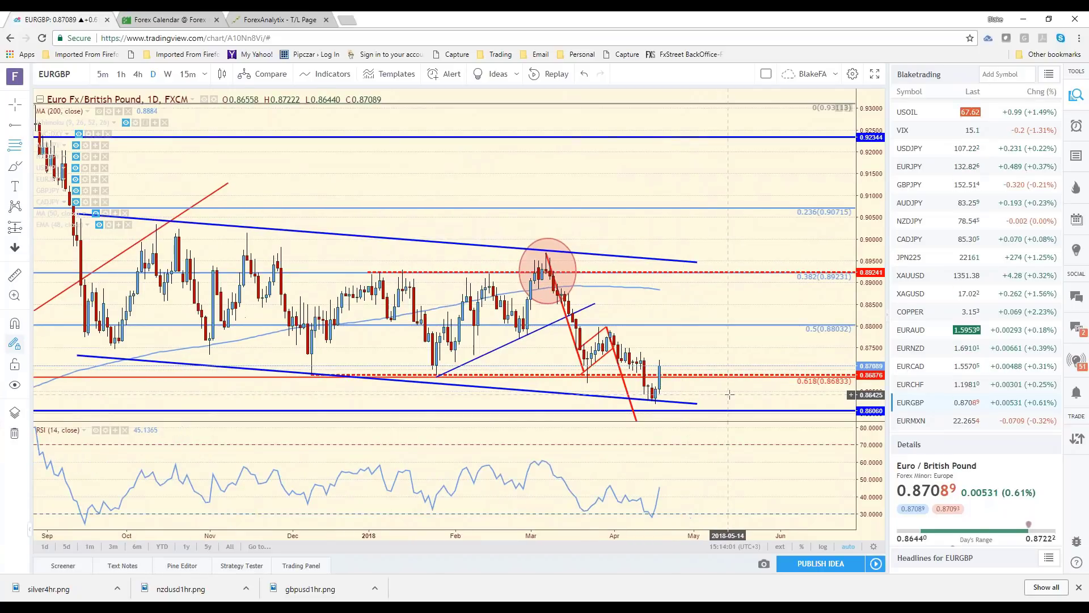
left_click_drag(414, 402, 494, 401)
key("Delete")
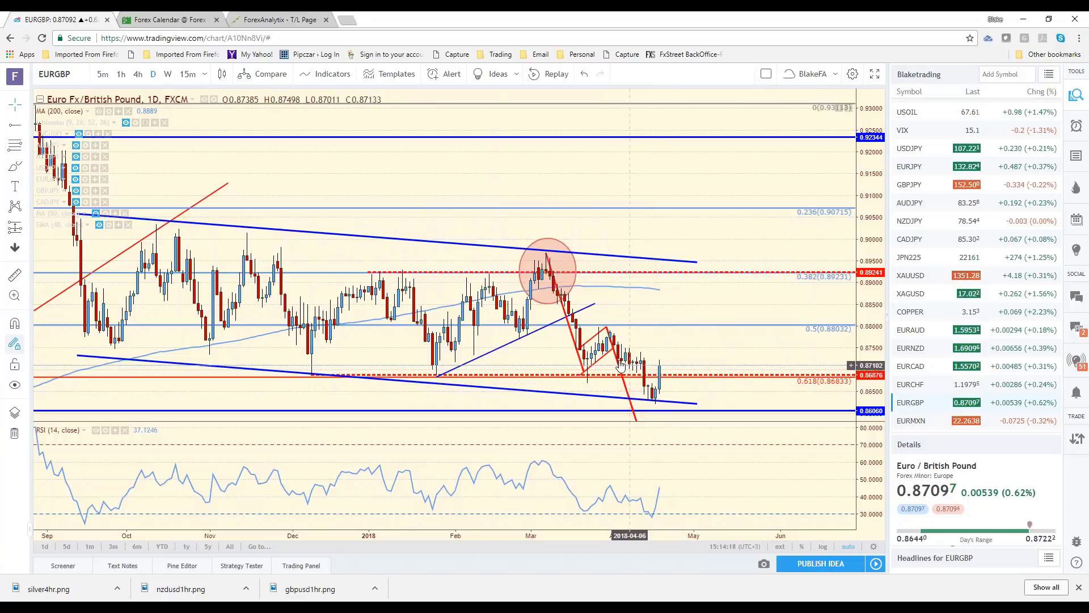
scroll(656, 395, "down", 2)
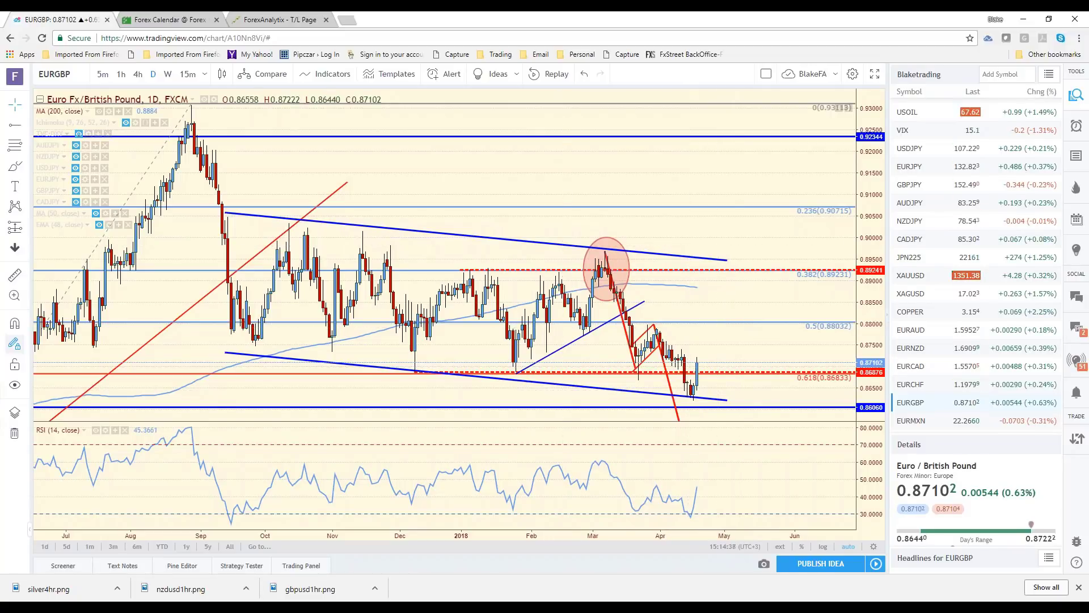
key("alt+t")
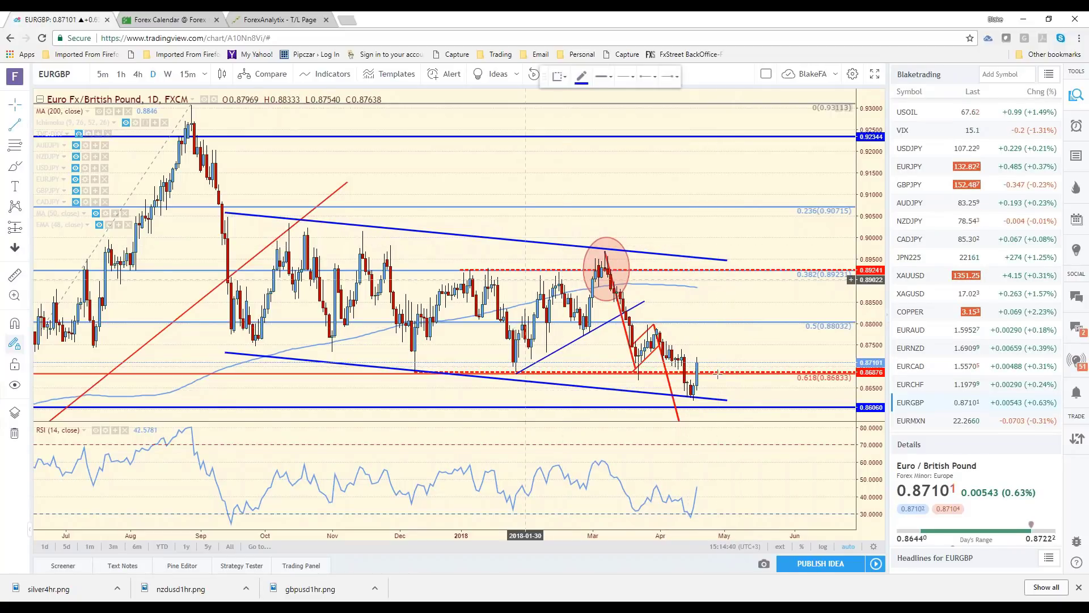
left_click(703, 356)
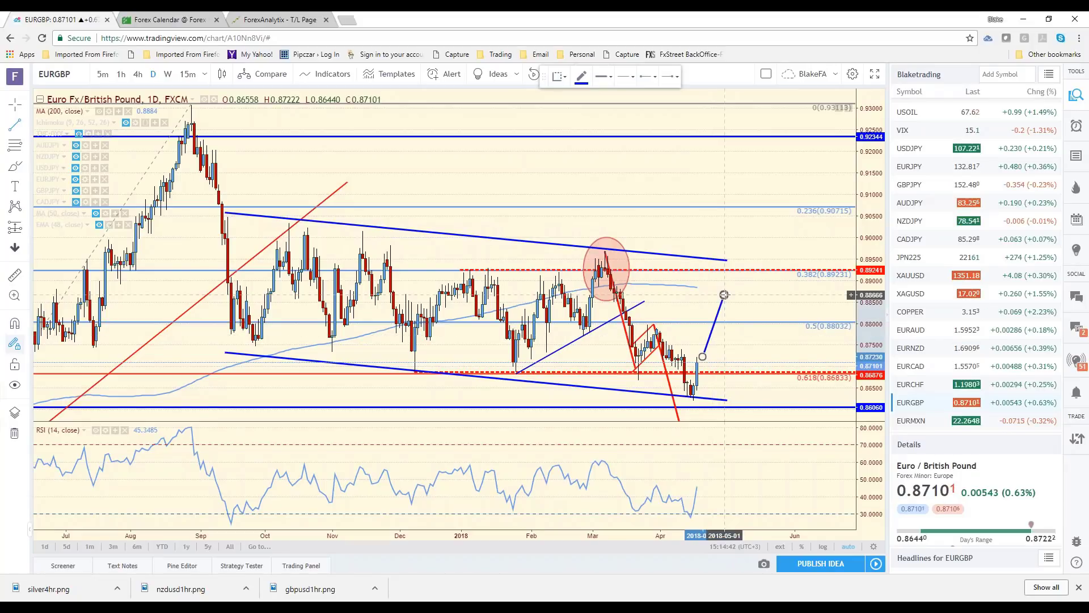
left_click(724, 294)
left_click(745, 345)
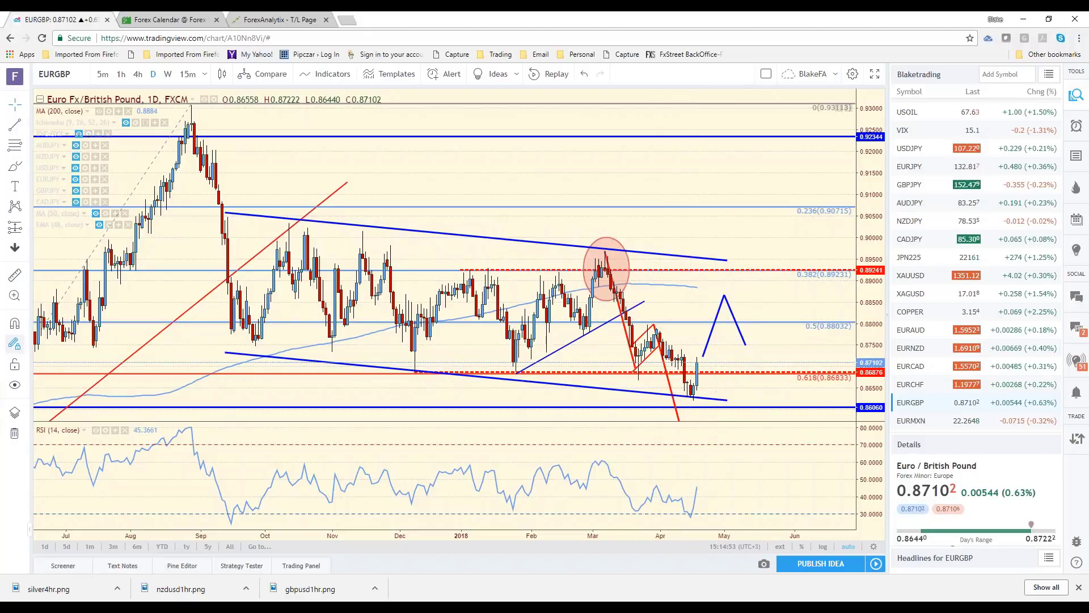
left_click_drag(871, 323, 871, 352)
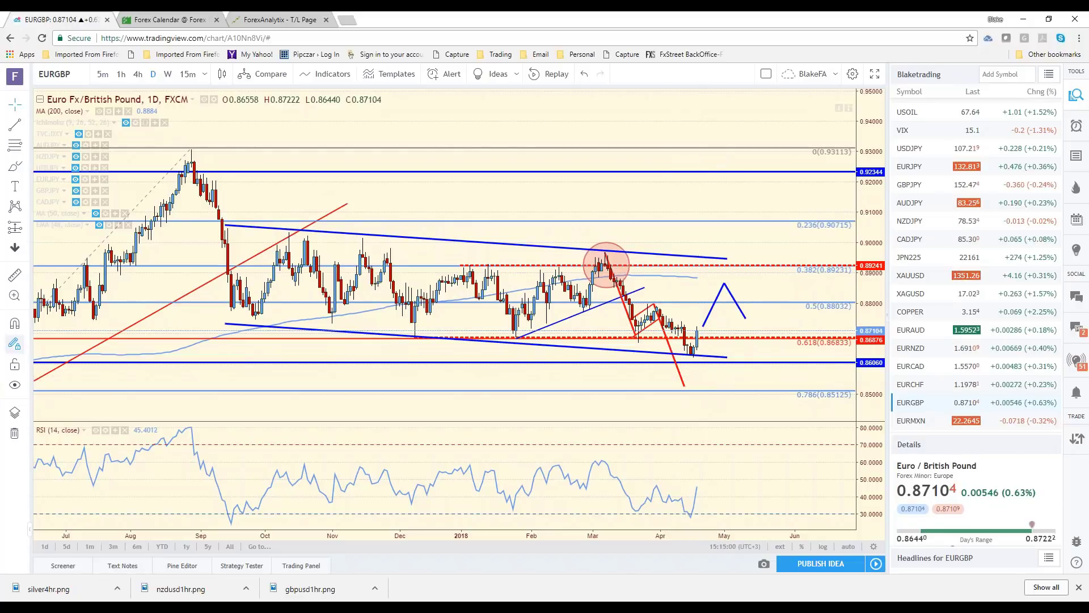
mouse_move(938, 293)
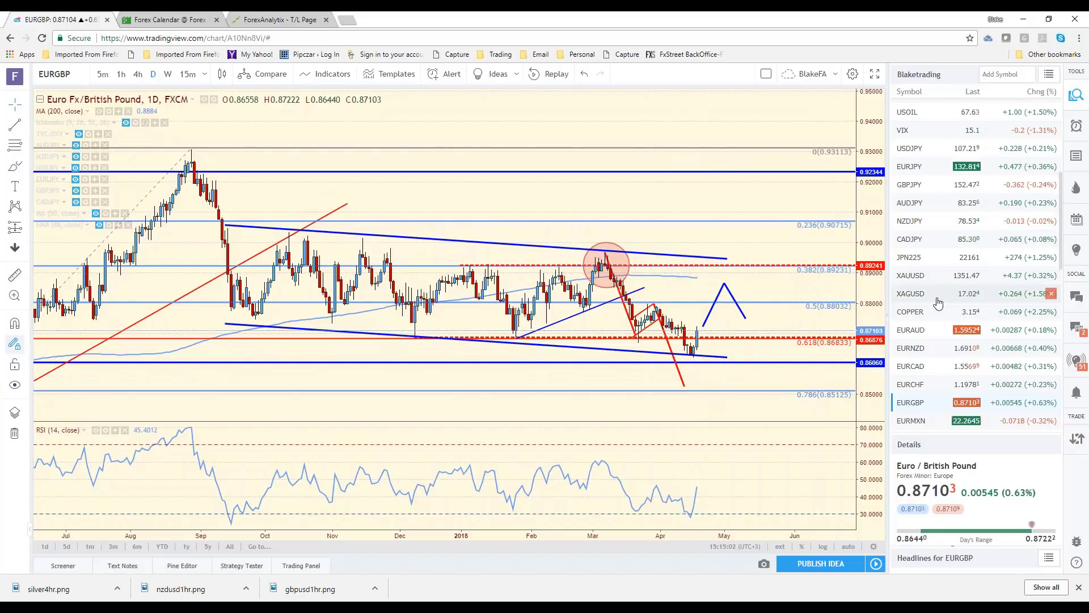
scroll(939, 284, "up", 4)
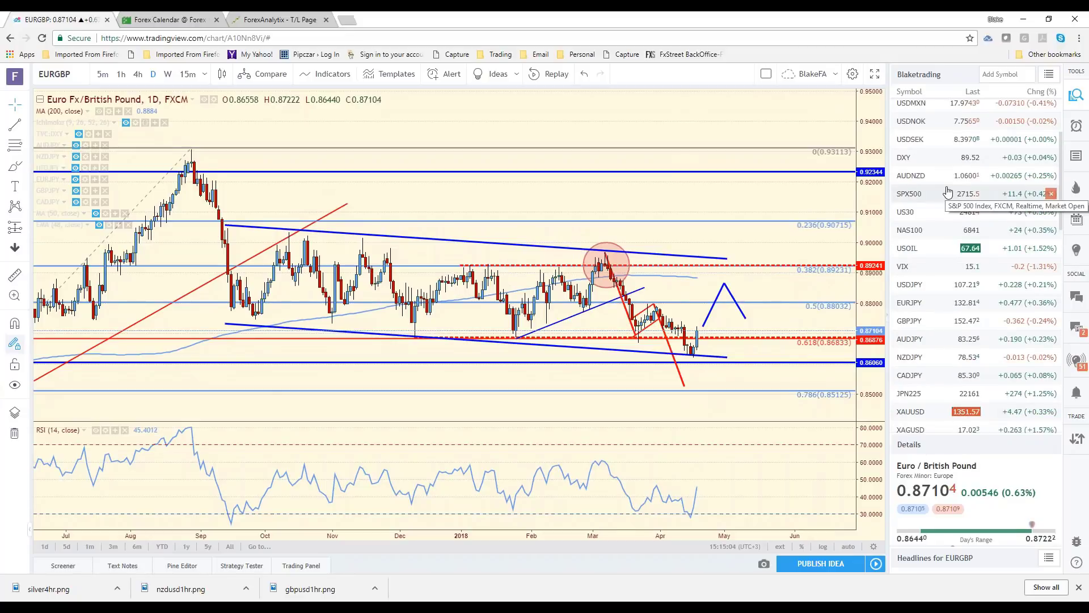
scroll(930, 187, "up", 1)
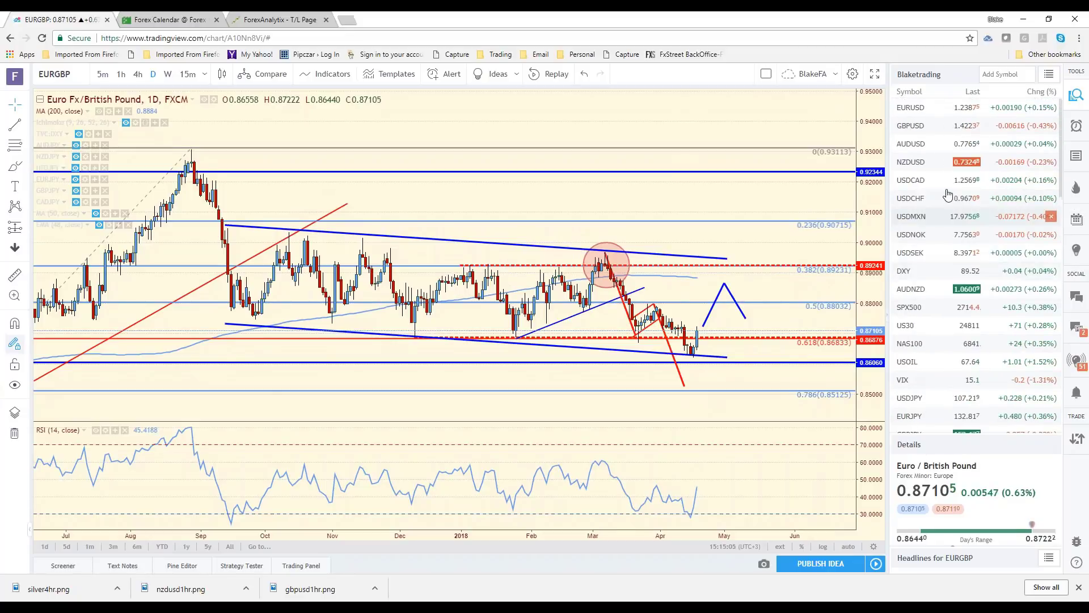
Show USDCAD on the 4-hour timeframe, price near 1.2569 below the 1.618 level
left_click(915, 182)
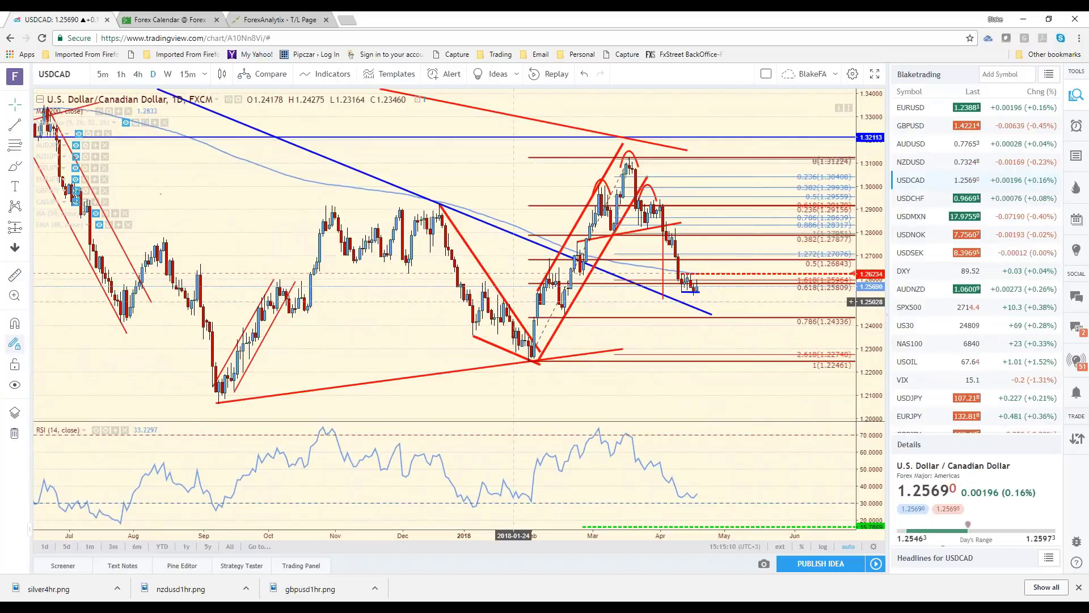
left_click(139, 77)
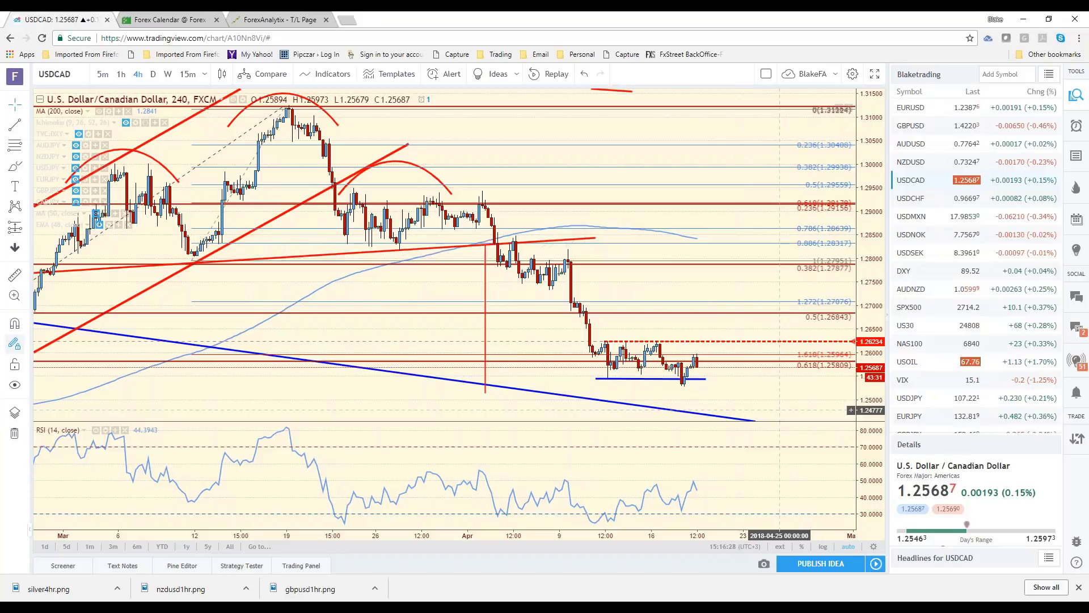
scroll(780, 410, "down", 2)
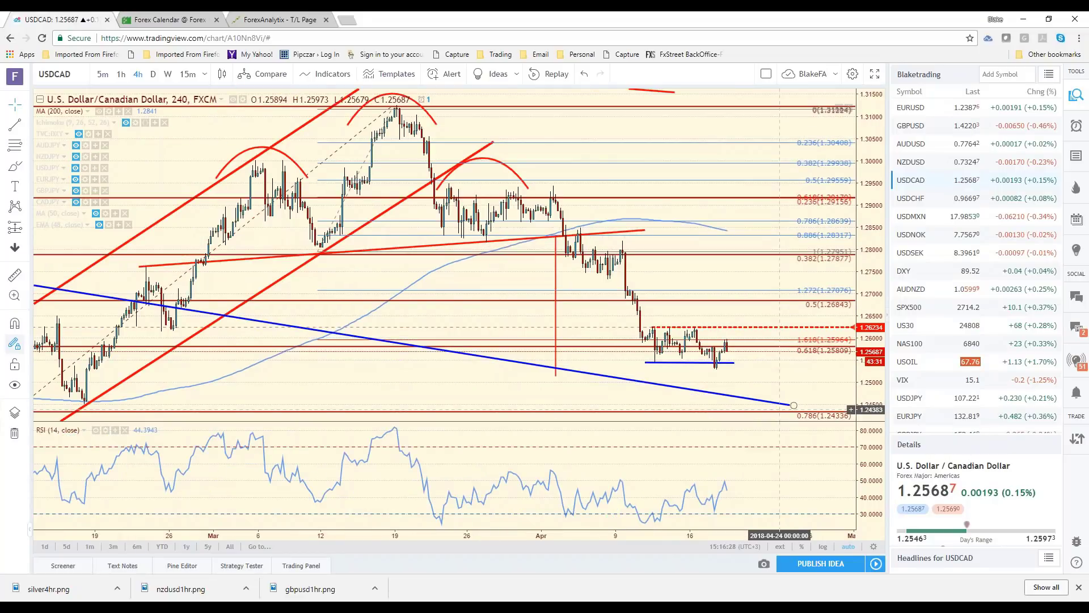
scroll(780, 410, "down", 1)
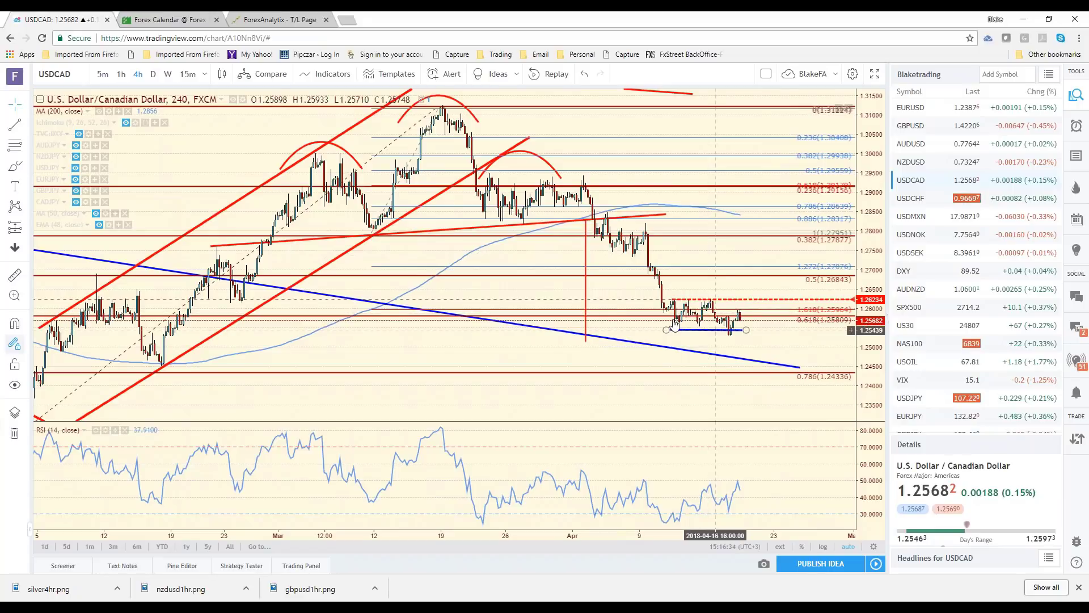
left_click(154, 76)
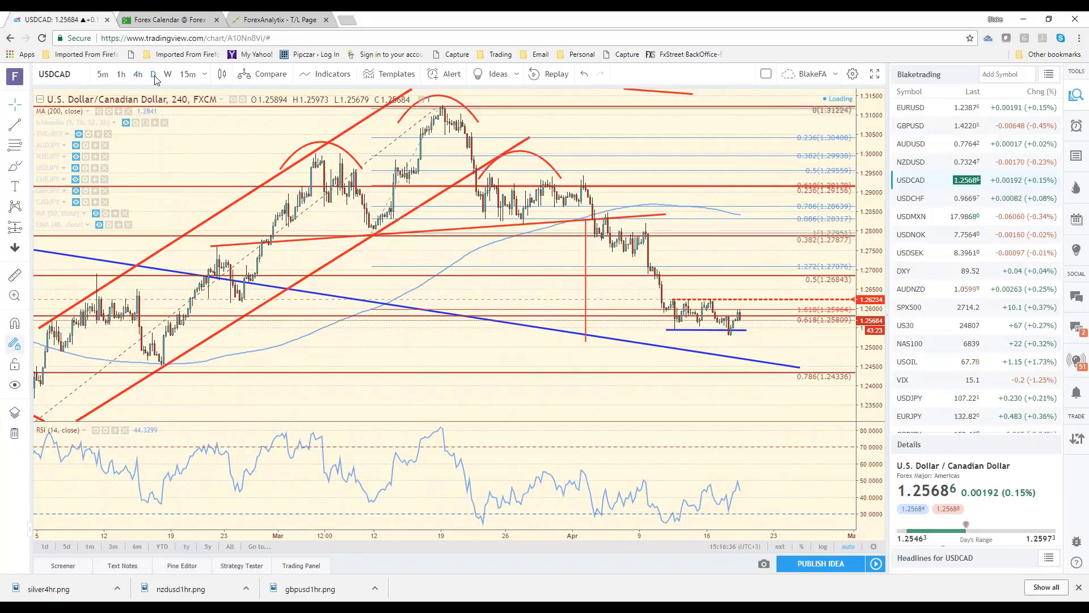
scroll(545, 302, "up", 2)
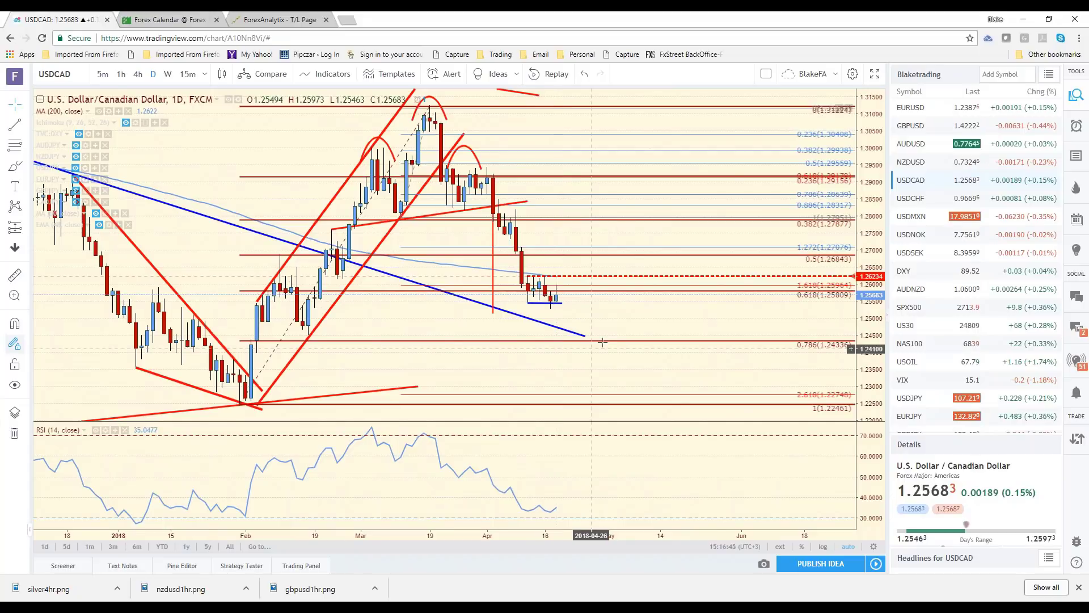
scroll(602, 342, "down", 3)
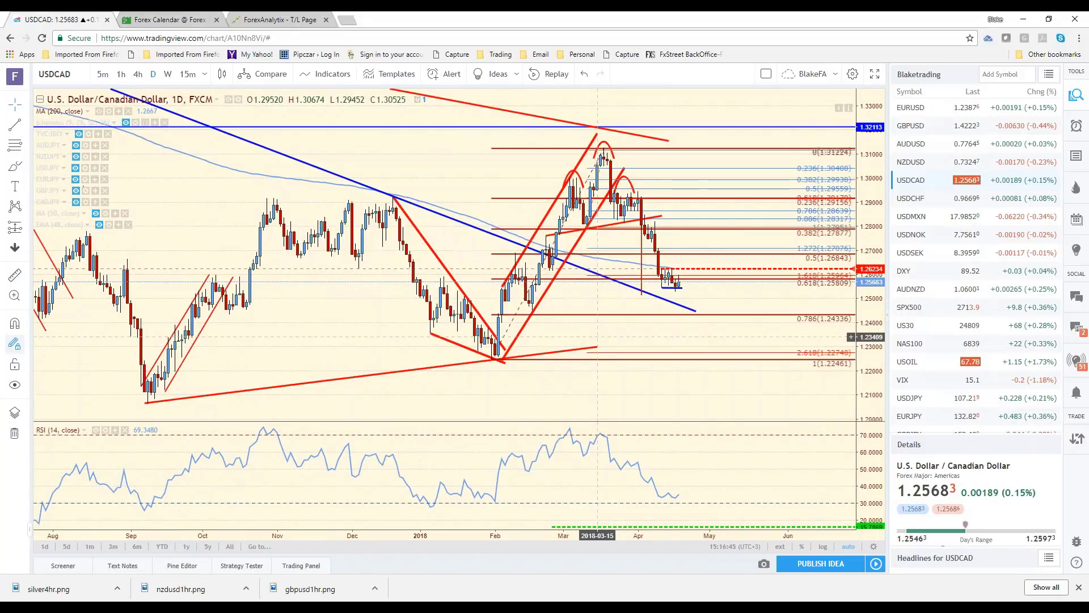
left_click(138, 74)
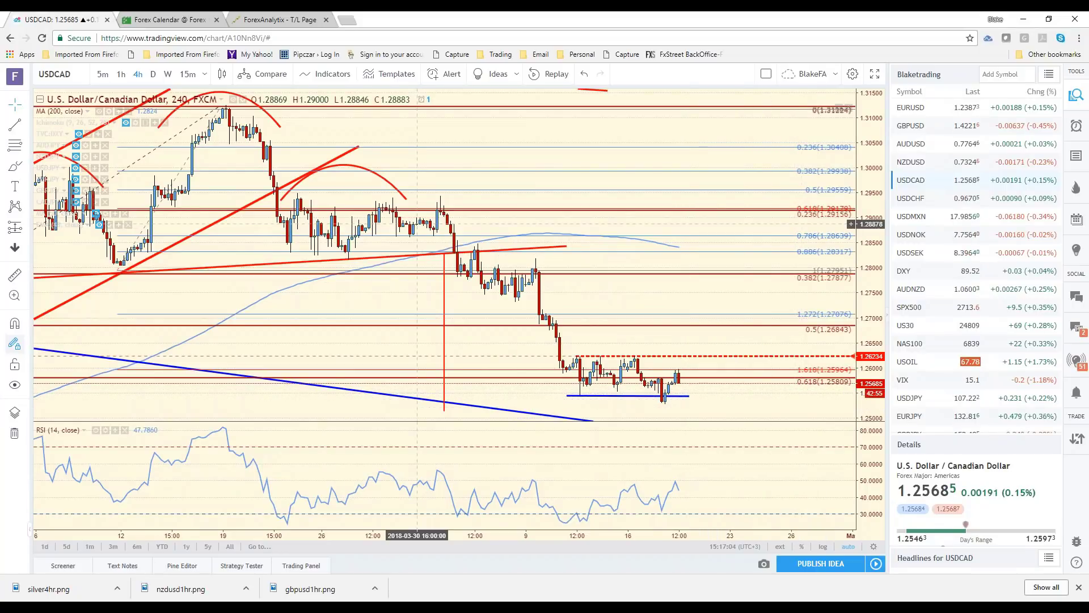
left_click(16, 127)
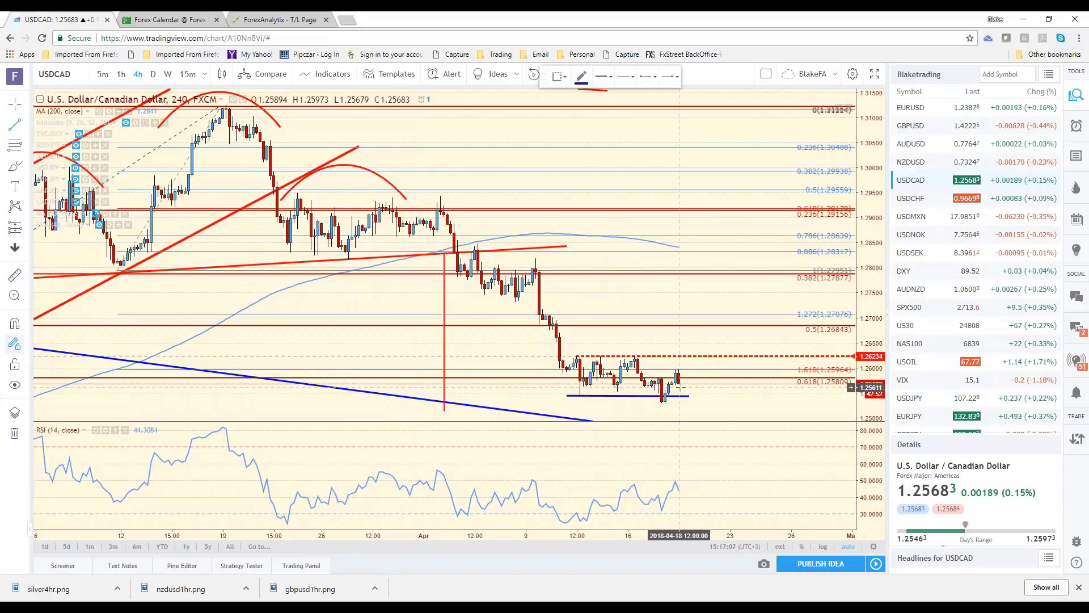
left_click(679, 388)
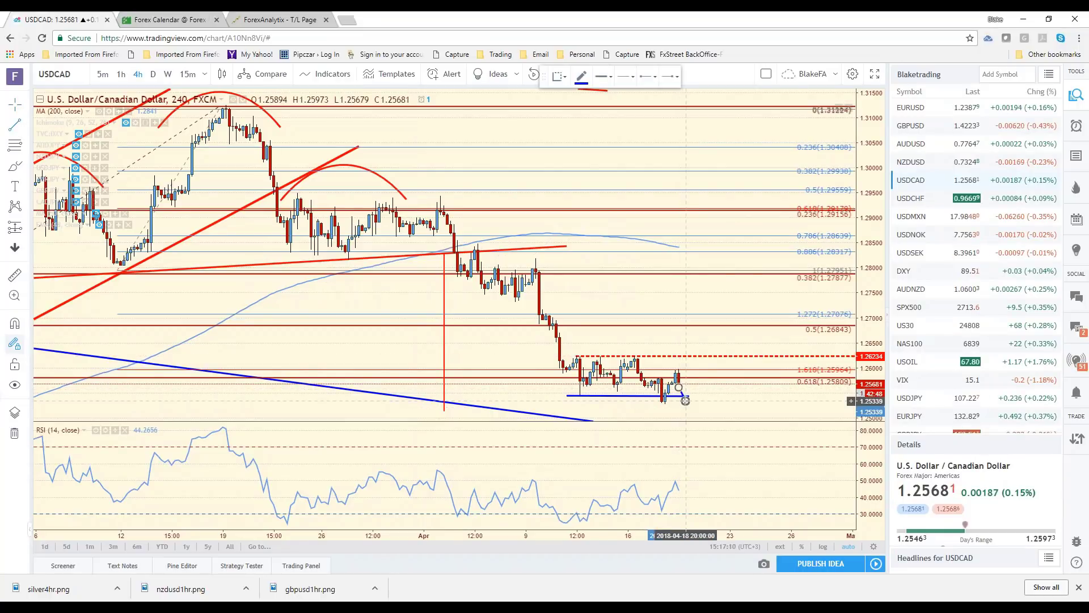
left_click(686, 400)
left_click(719, 353)
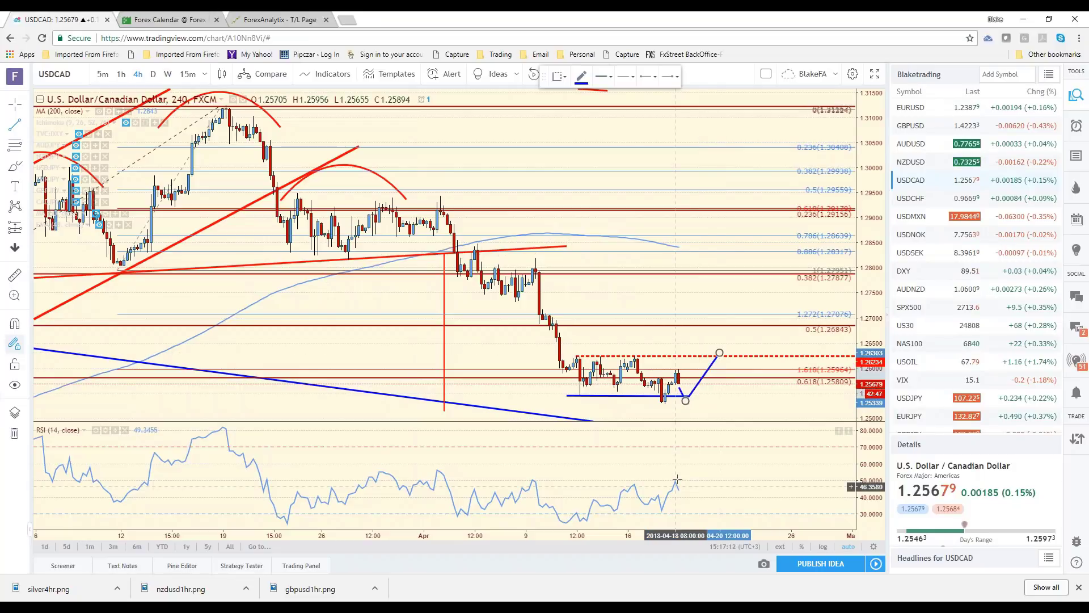
left_click(726, 414)
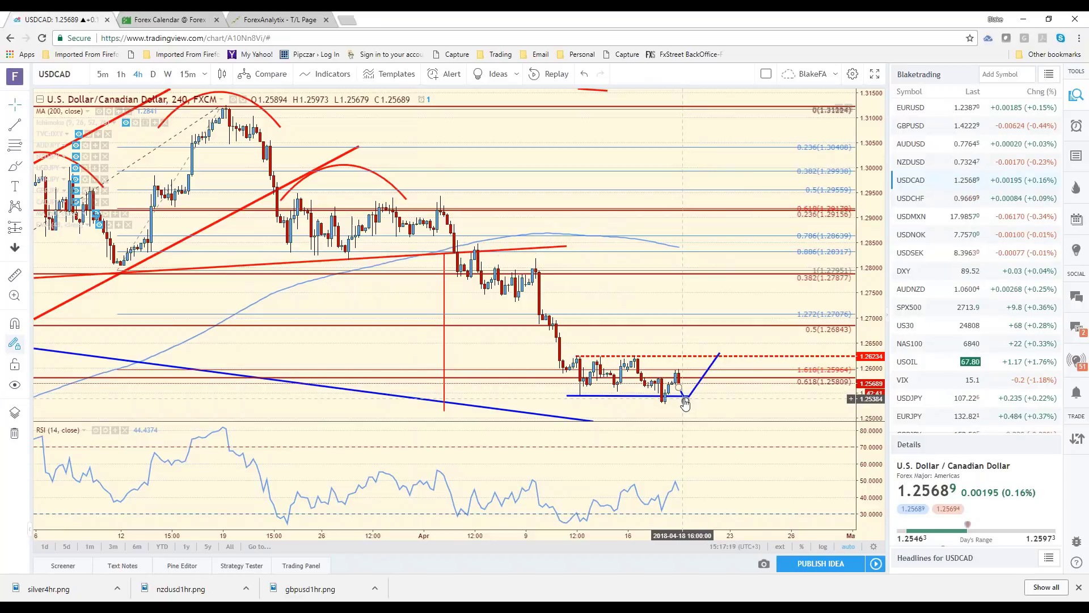
left_click(685, 398)
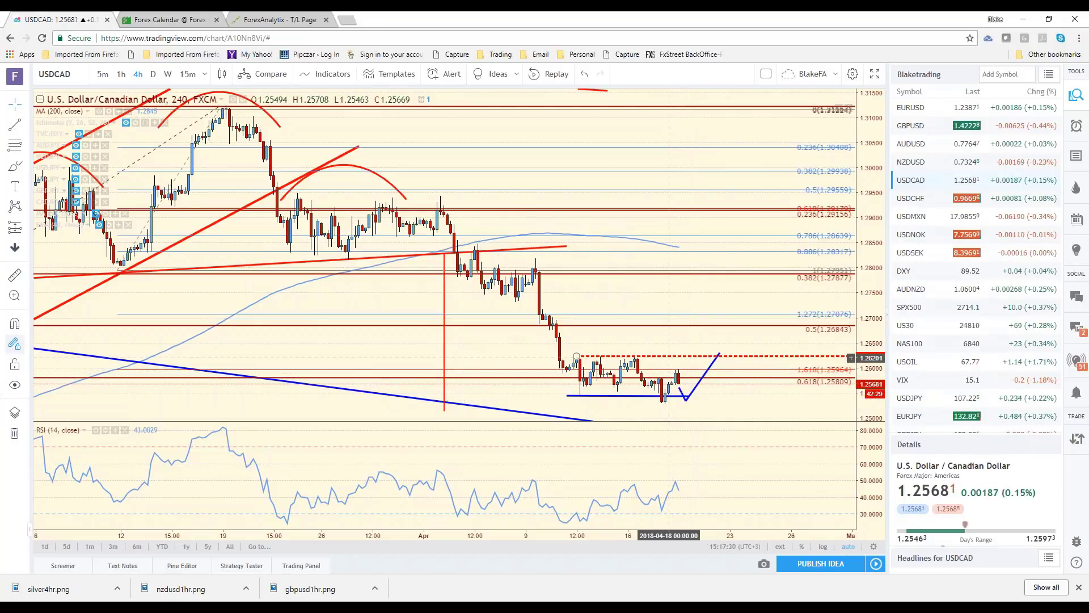
left_click(692, 391)
key("Delete")
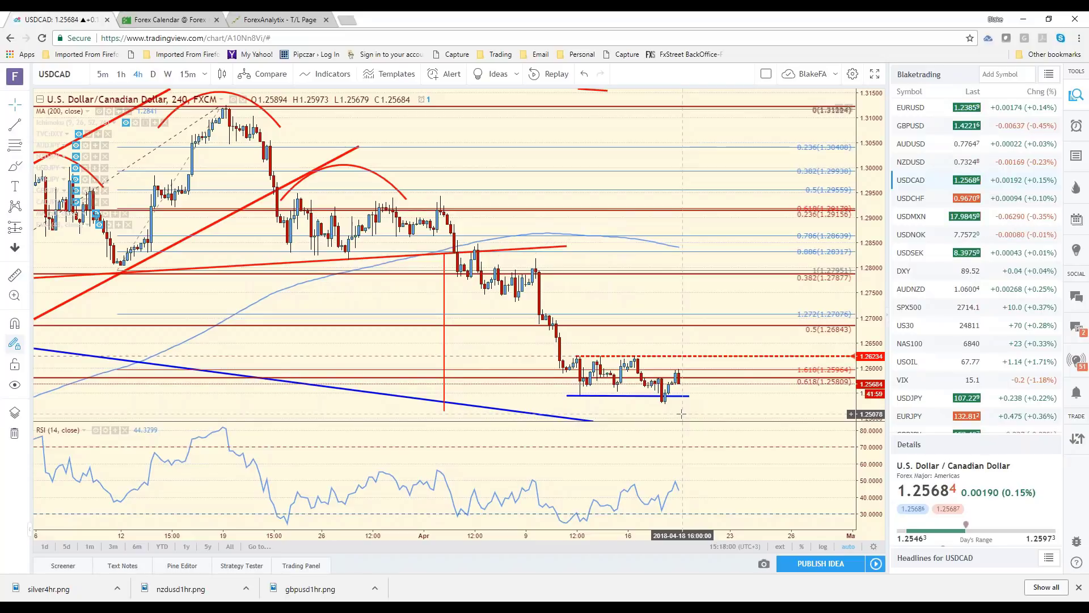
scroll(681, 414, "down", 2)
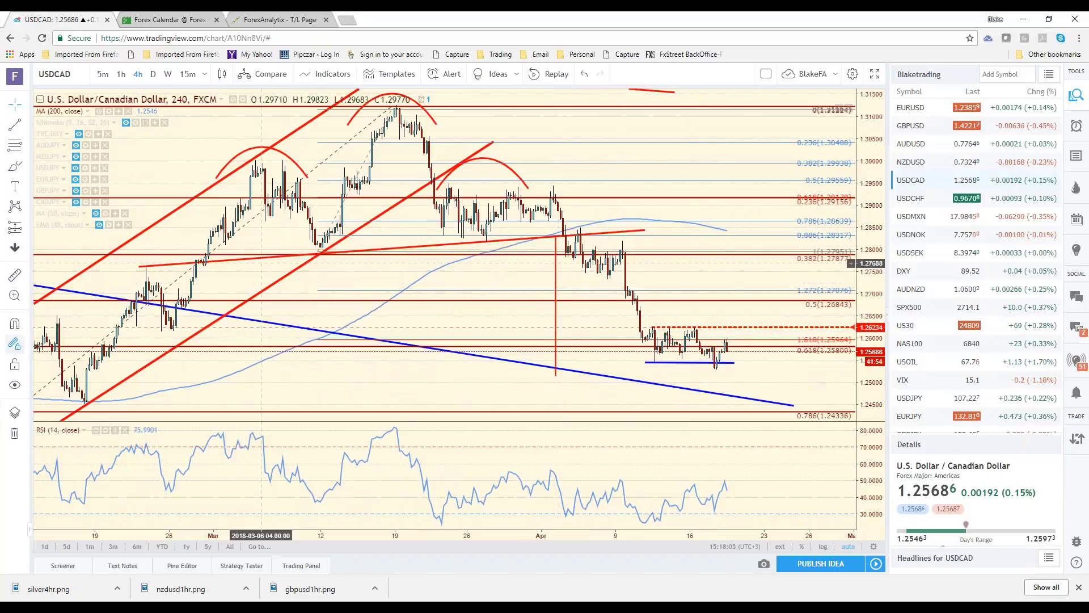
left_click(555, 284)
mouse_move(555, 285)
left_mouse_down()
mouse_move(391, 147)
mouse_move(396, 155)
left_mouse_up()
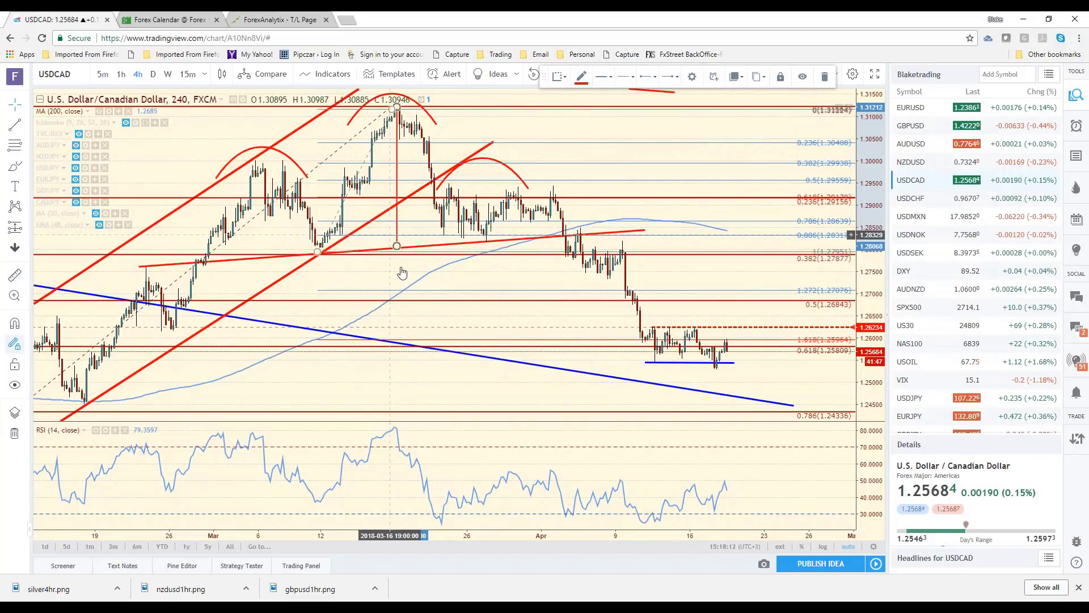
scroll(402, 273, "down", 3)
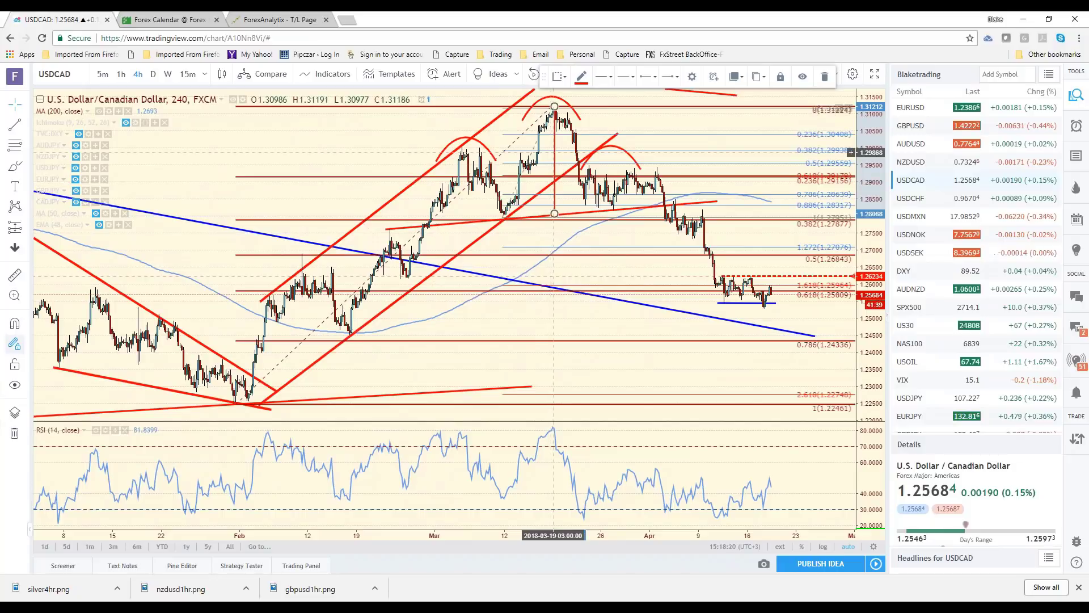
mouse_move(554, 152)
left_mouse_down()
mouse_move(669, 240)
mouse_move(660, 254)
left_mouse_up()
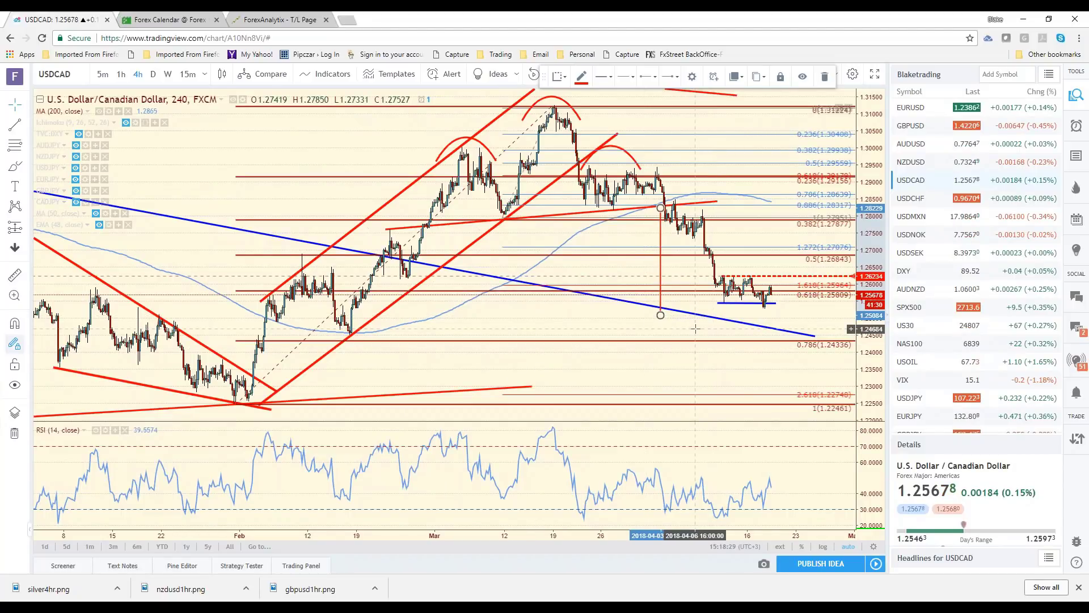
scroll(583, 336, "up", 2)
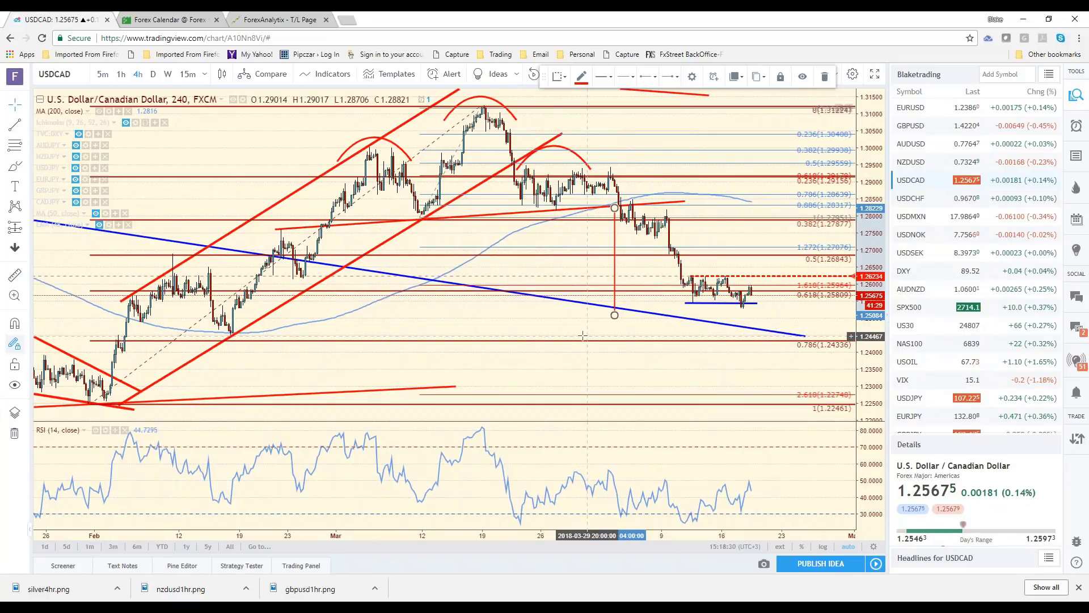
left_click_drag(726, 337, 661, 337)
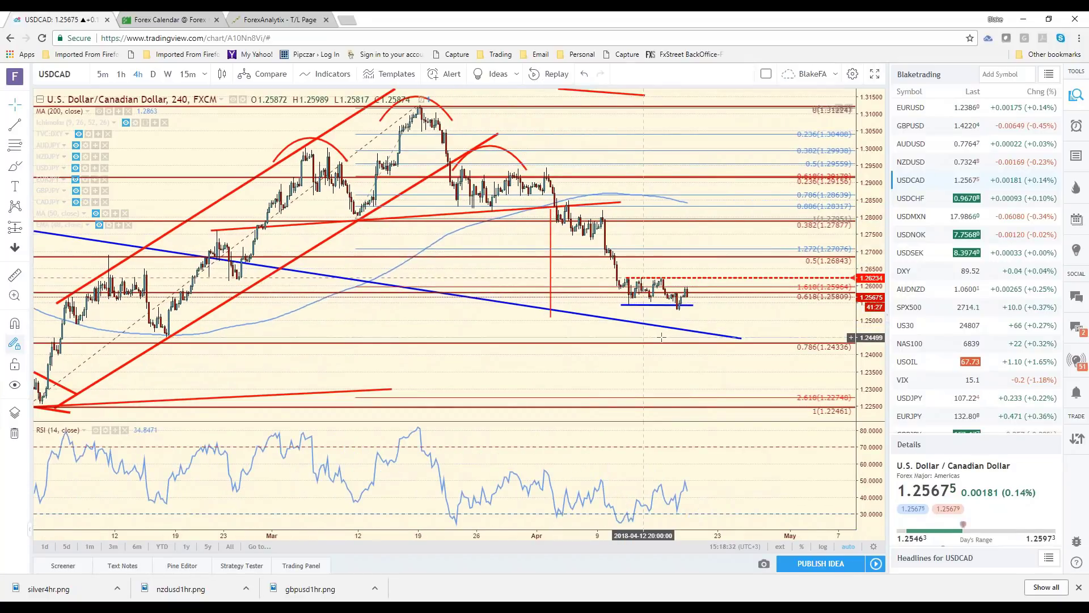
left_click(384, 247)
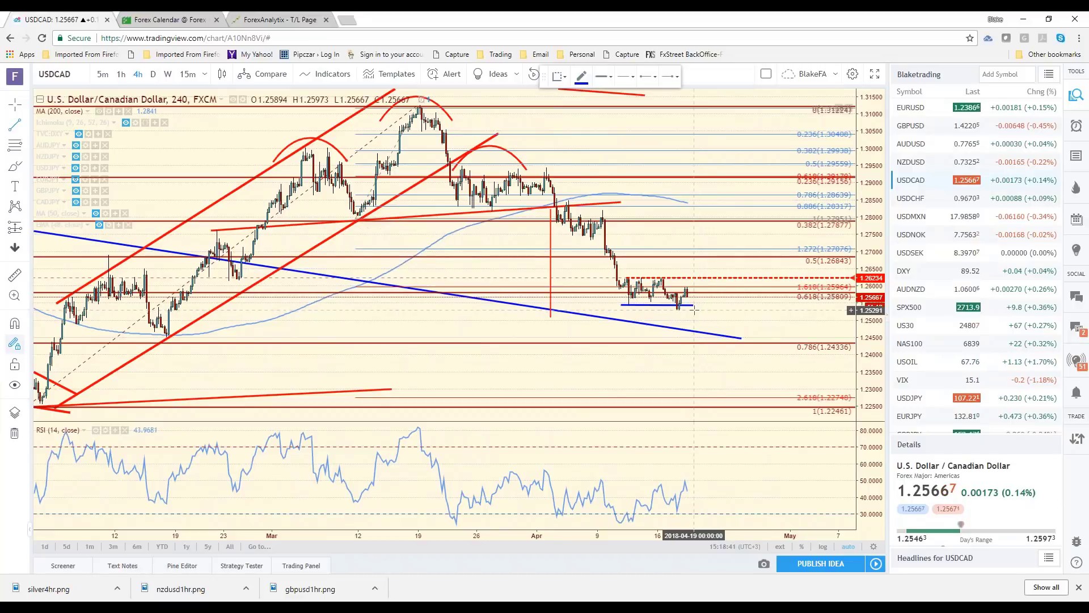
Sketch a blue projected path toward 1.272 and a flat trend line from the early-April low
left_click_drag(693, 311, 713, 314)
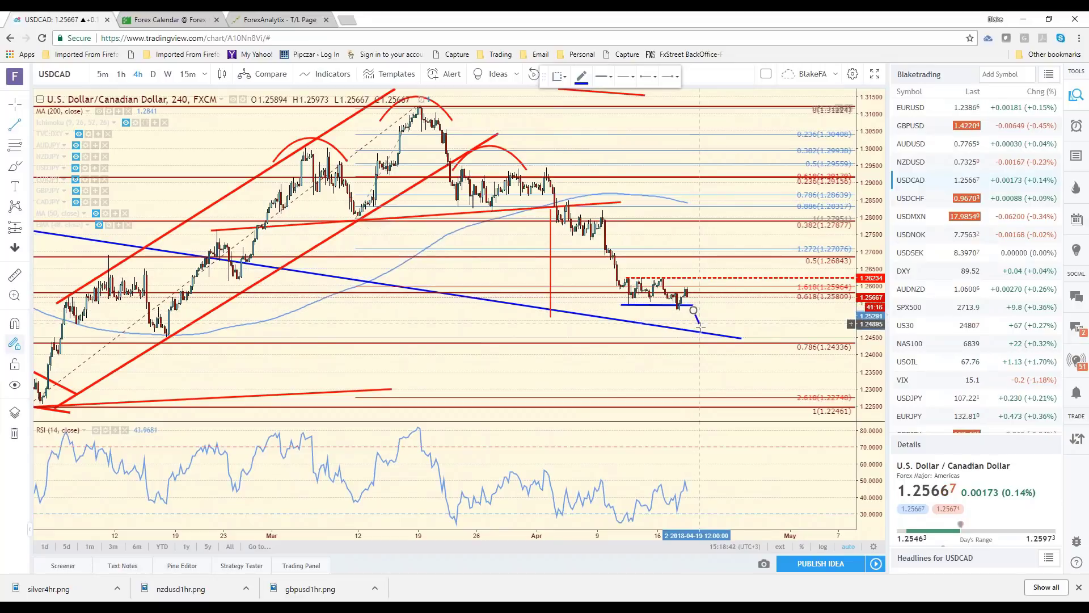
left_click(753, 250)
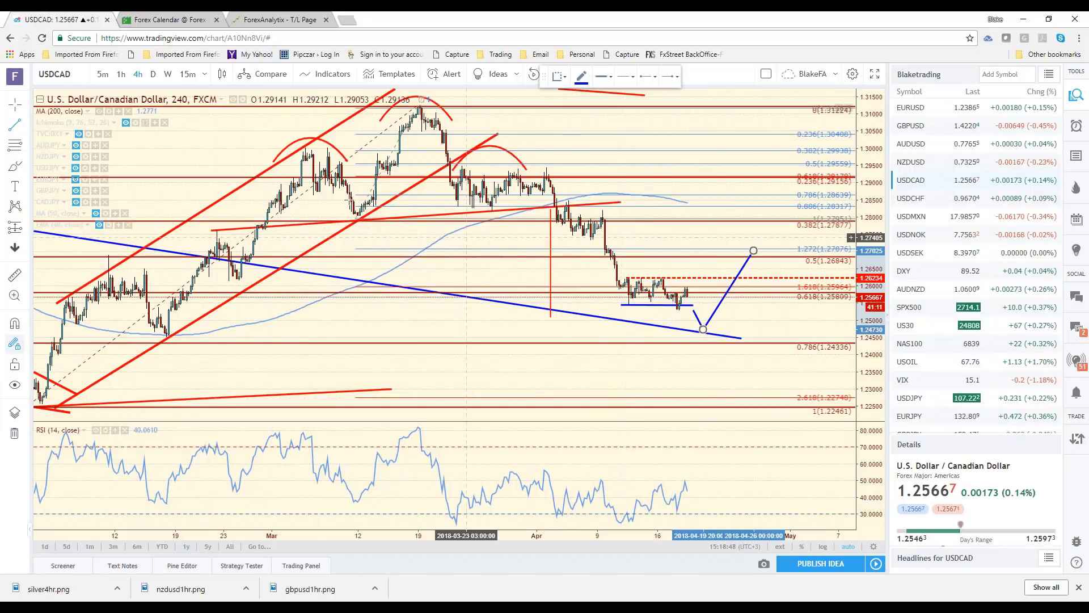
left_click(15, 127)
left_click(68, 124)
left_click(558, 316)
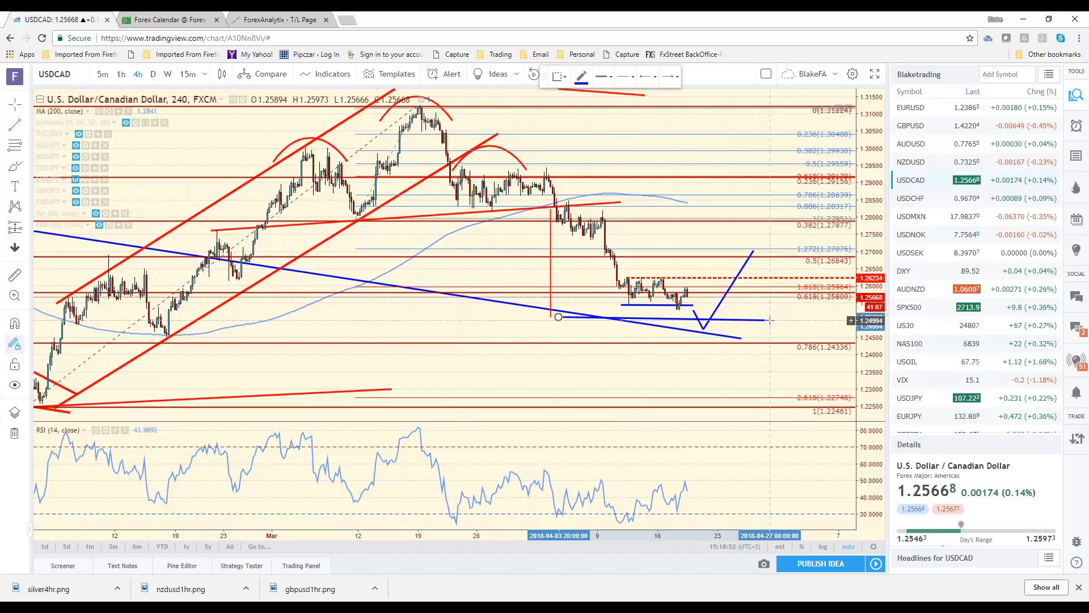
left_click(770, 320)
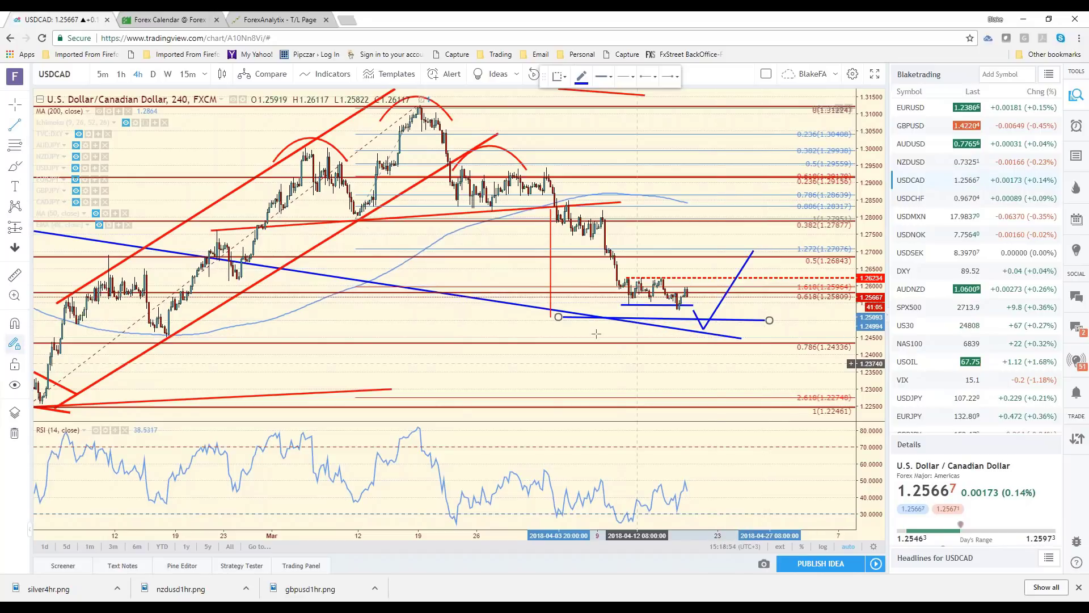
Draw a pink rectangle zone where the projected path bottoms near 1.2490
left_click(15, 165)
left_click(68, 187)
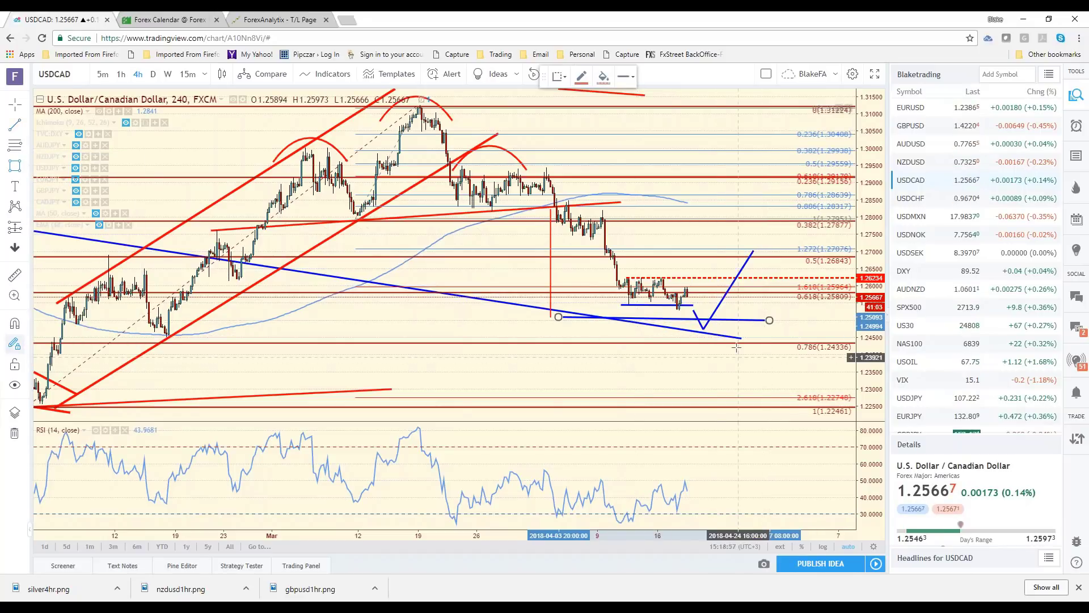
left_click(691, 319)
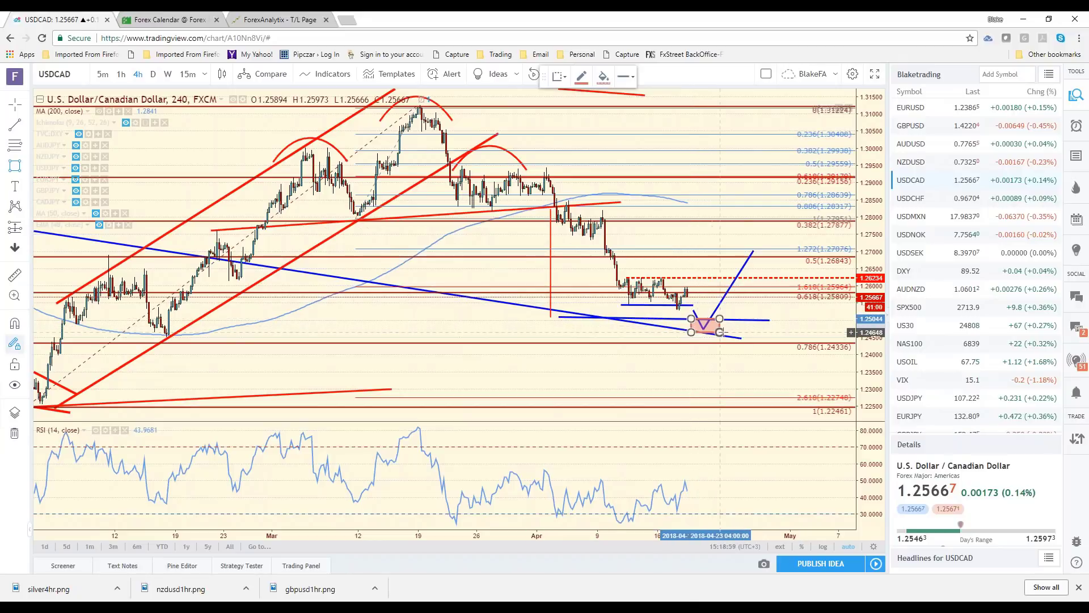
left_click(724, 332)
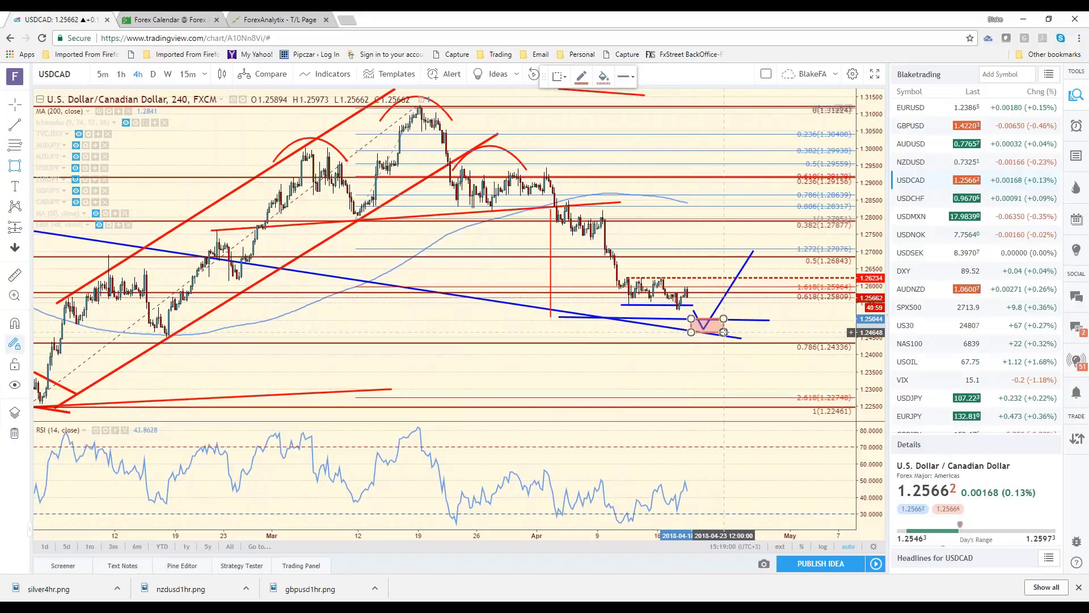
left_click(636, 332)
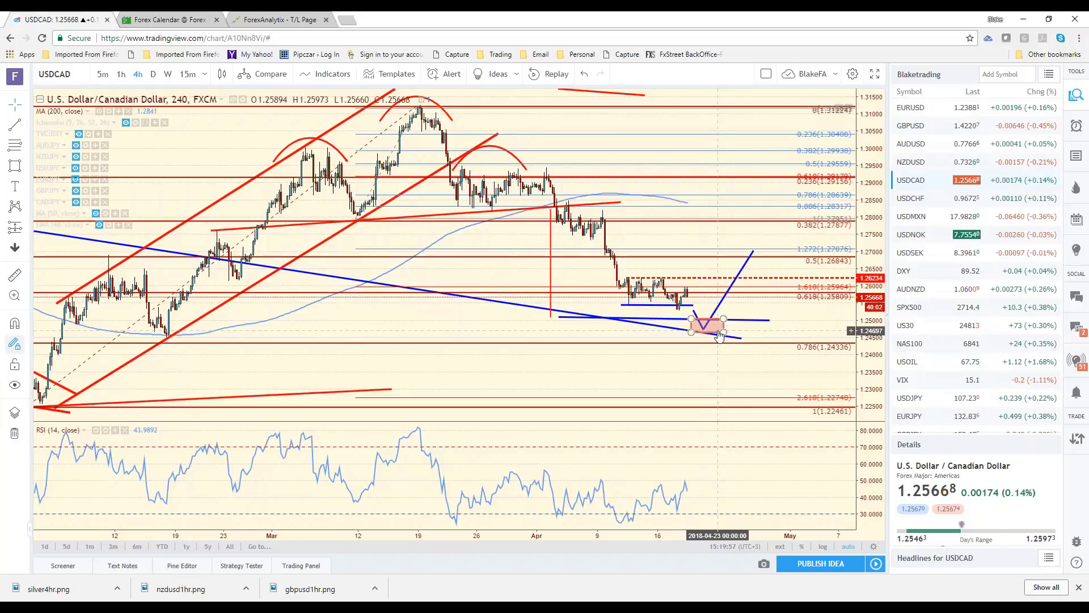
Delete the pink zone, undo the projected path, delete the long blue line, and zoom out
left_click(719, 335)
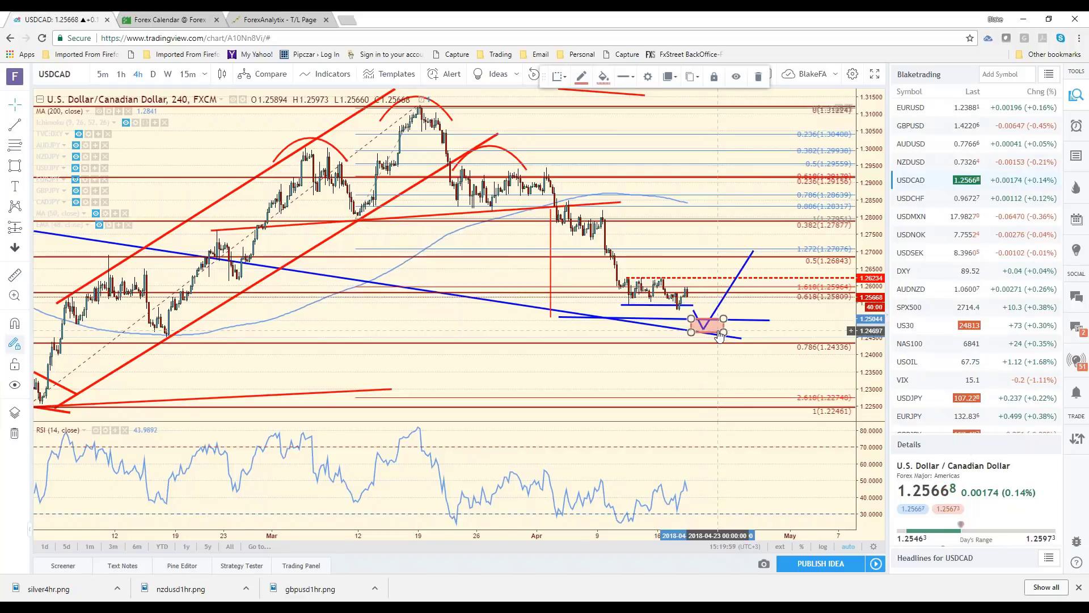
key("Delete")
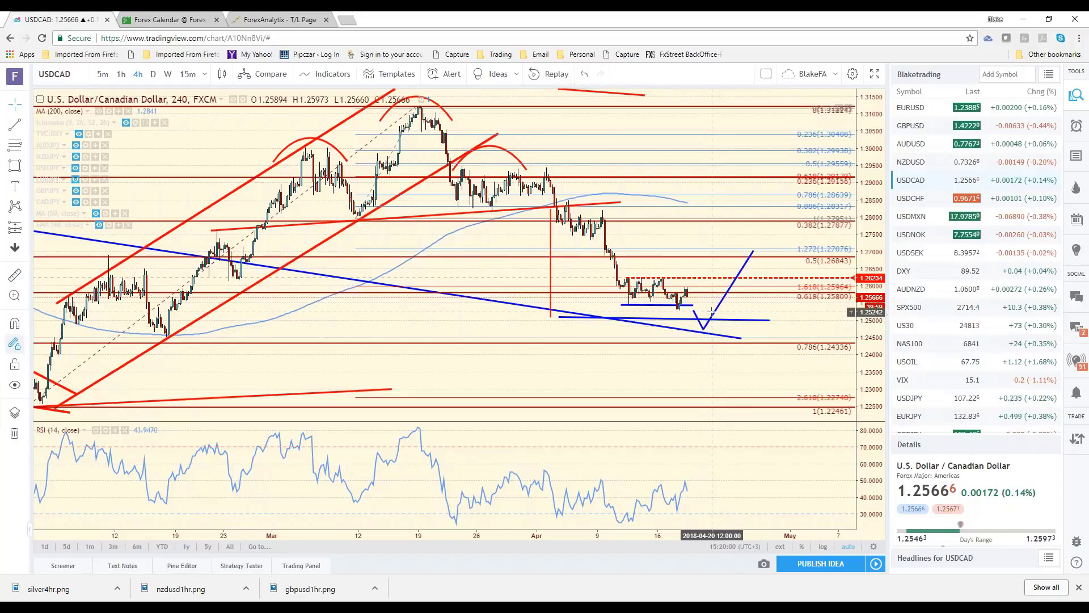
key("ctrl+z")
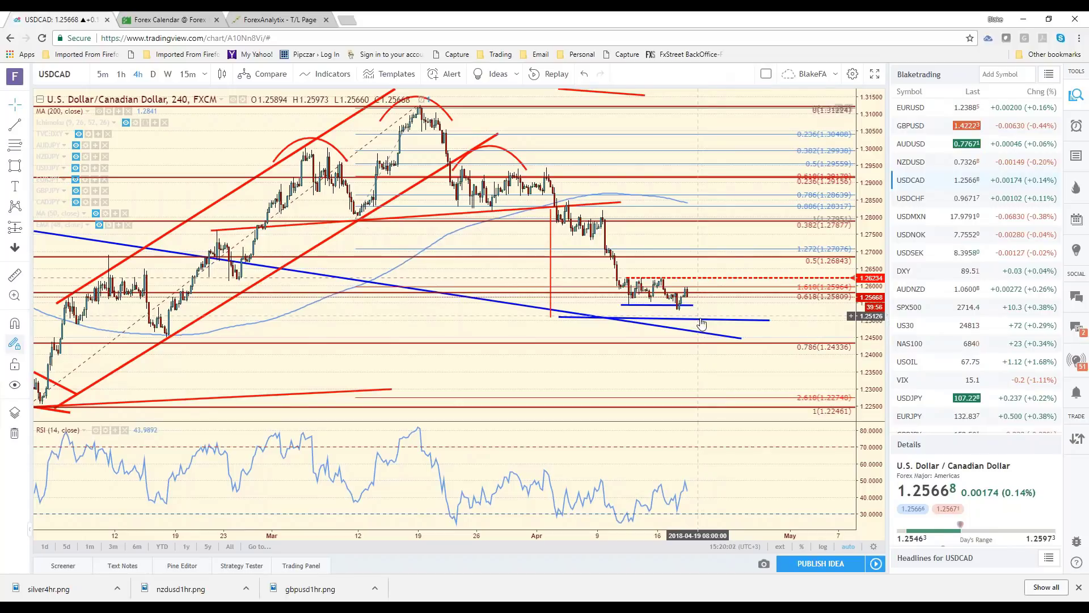
left_click(703, 320)
key("Delete")
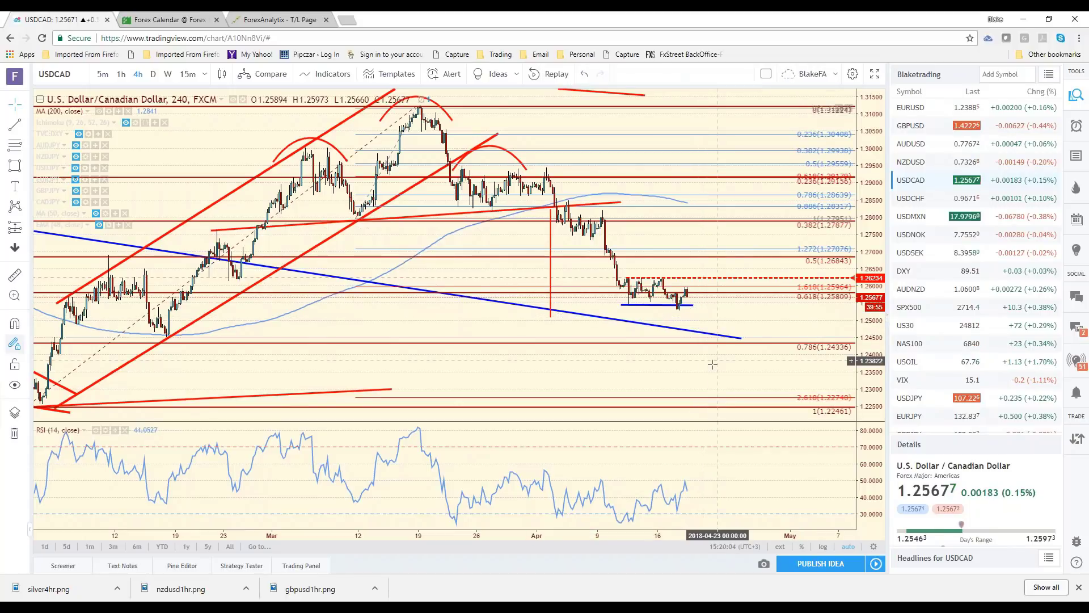
scroll(712, 365, "down", 1)
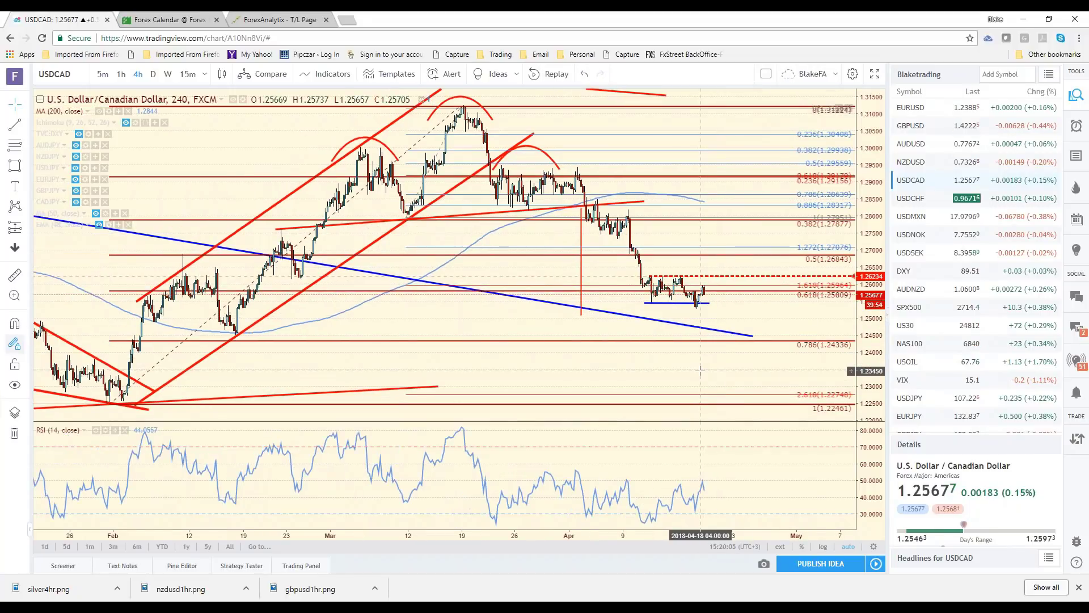
scroll(694, 358, "down", 1)
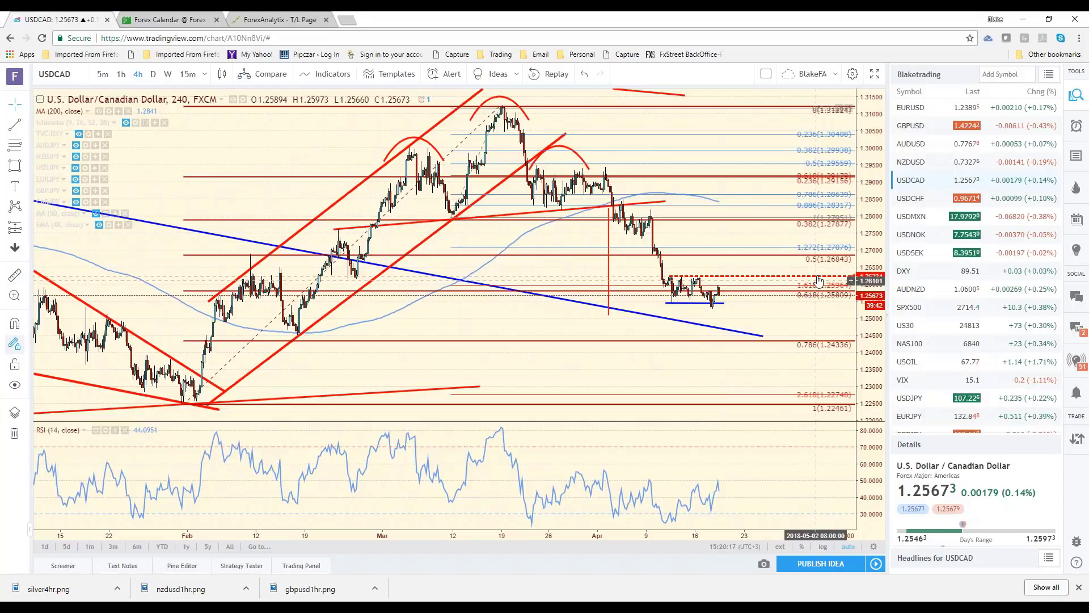
mouse_move(919, 161)
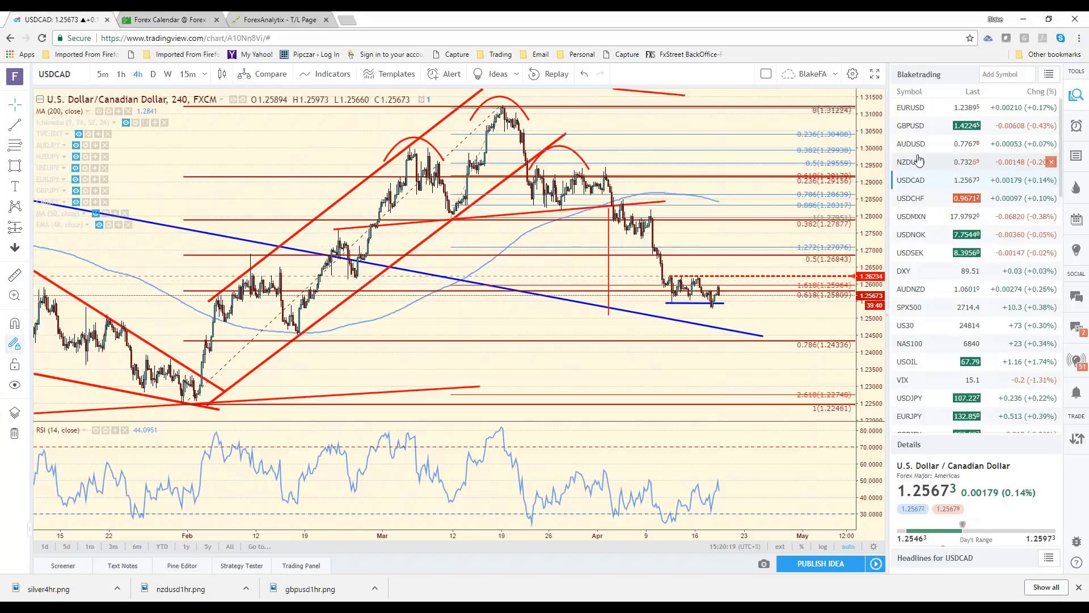
Show the NZDUSD 4-hour chart, price near 0.7328 at the 0.618 Fibonacci level
left_click(908, 162)
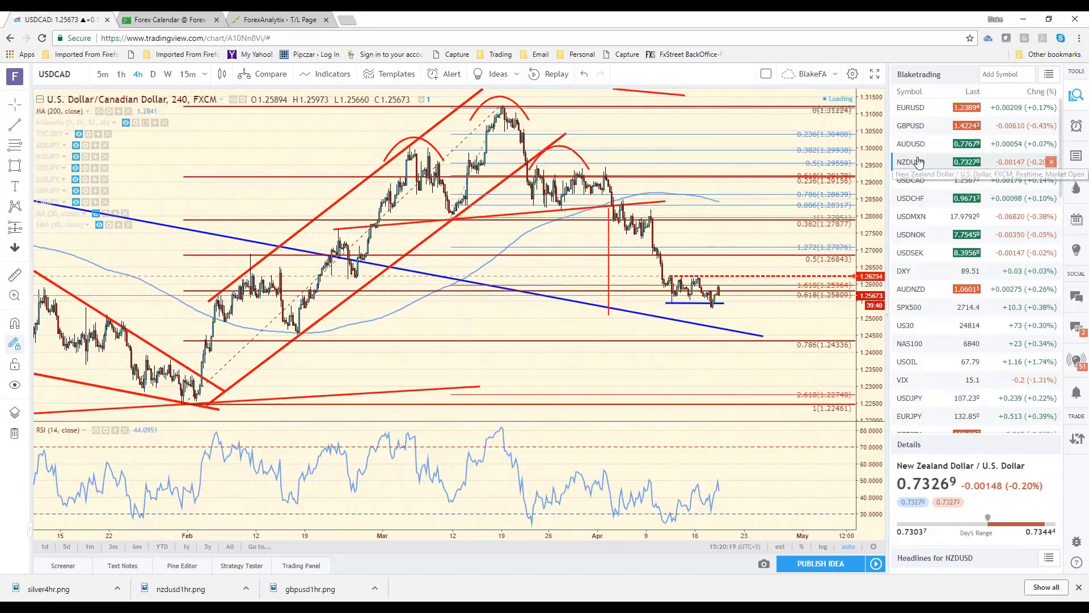
scroll(699, 308, "down", 2)
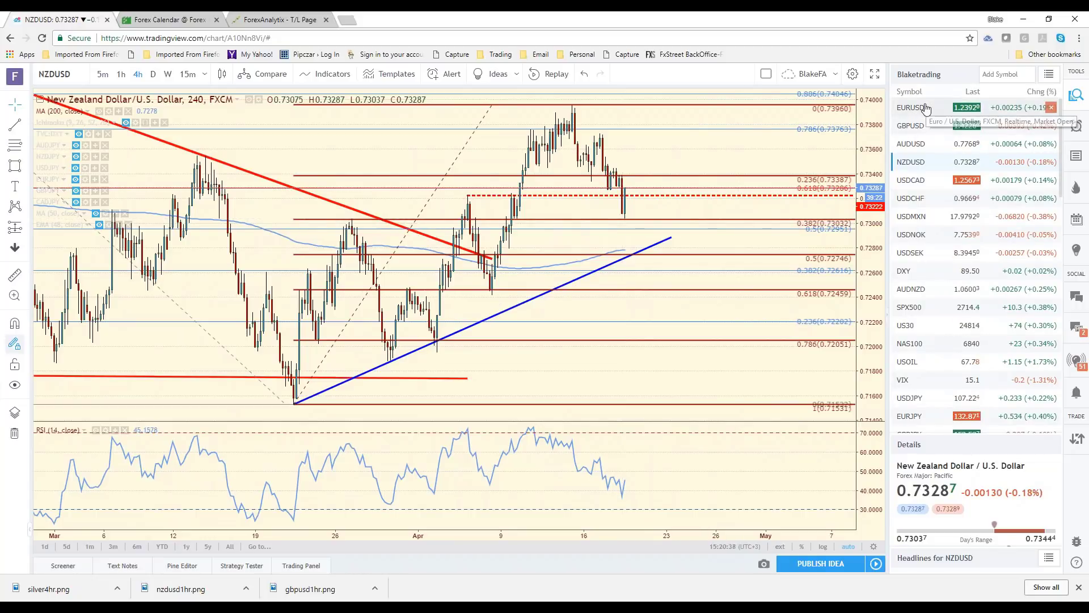
Look at EURUSD, then flip back to NZDUSD for comparison
left_click(926, 109)
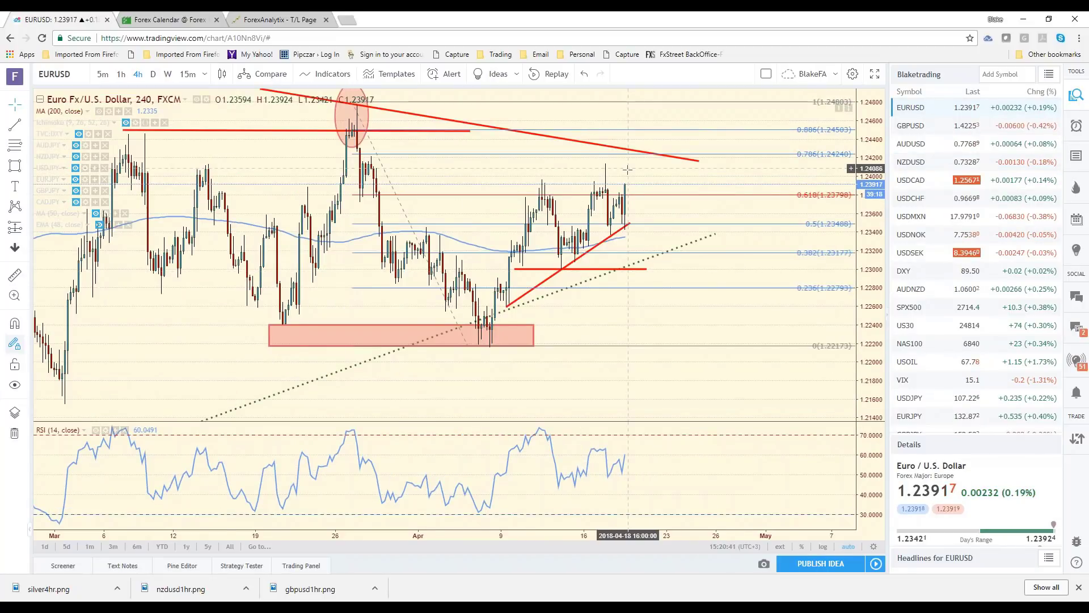
scroll(663, 206, "down", 2)
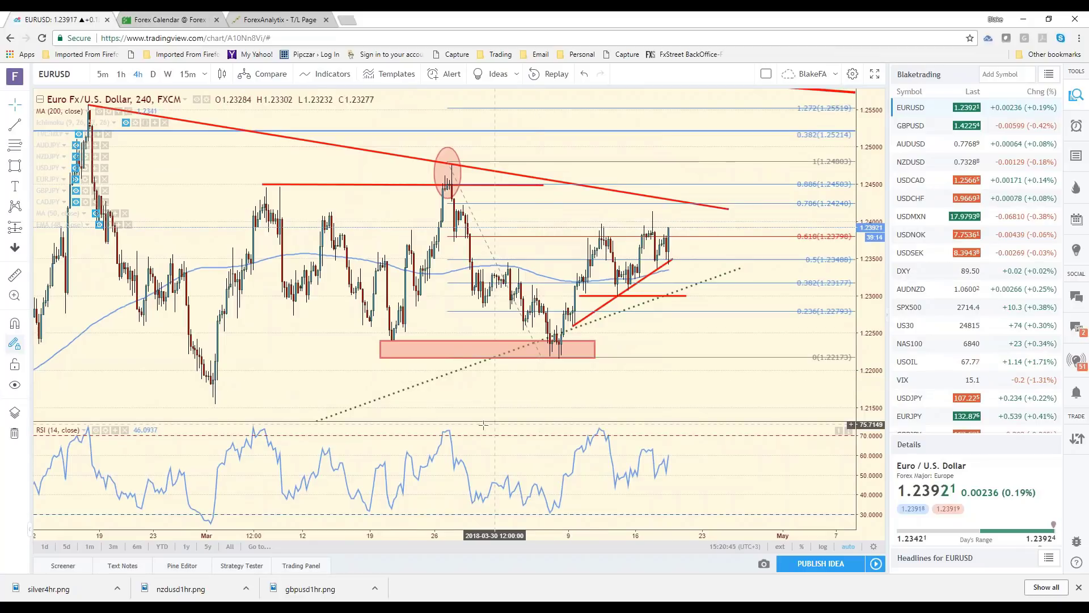
left_click(931, 167)
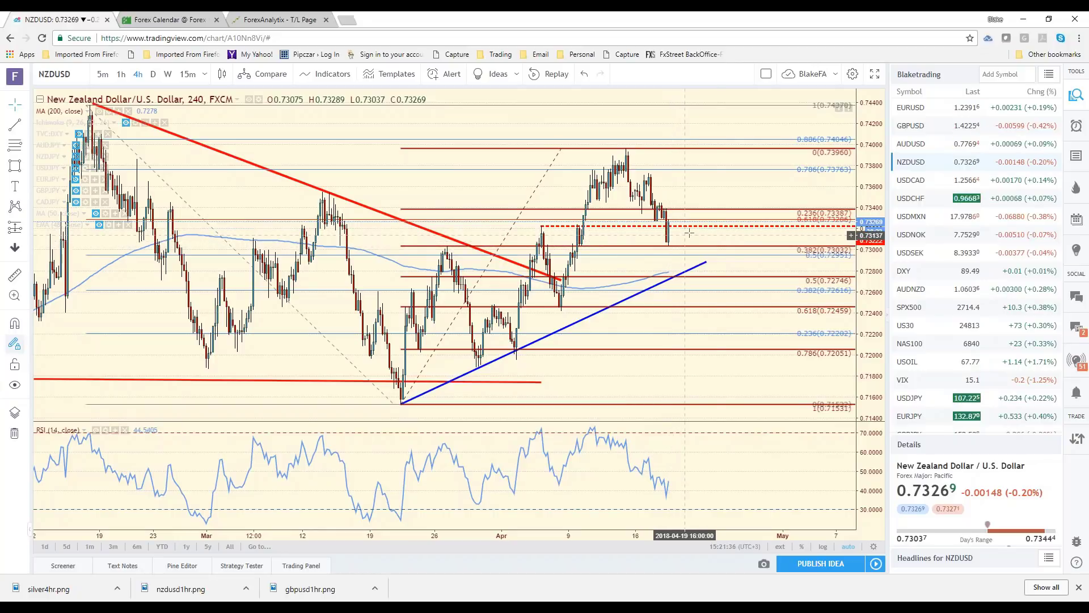
Return to EURUSD and scroll the watchlist down toward EURGBP
left_click(922, 109)
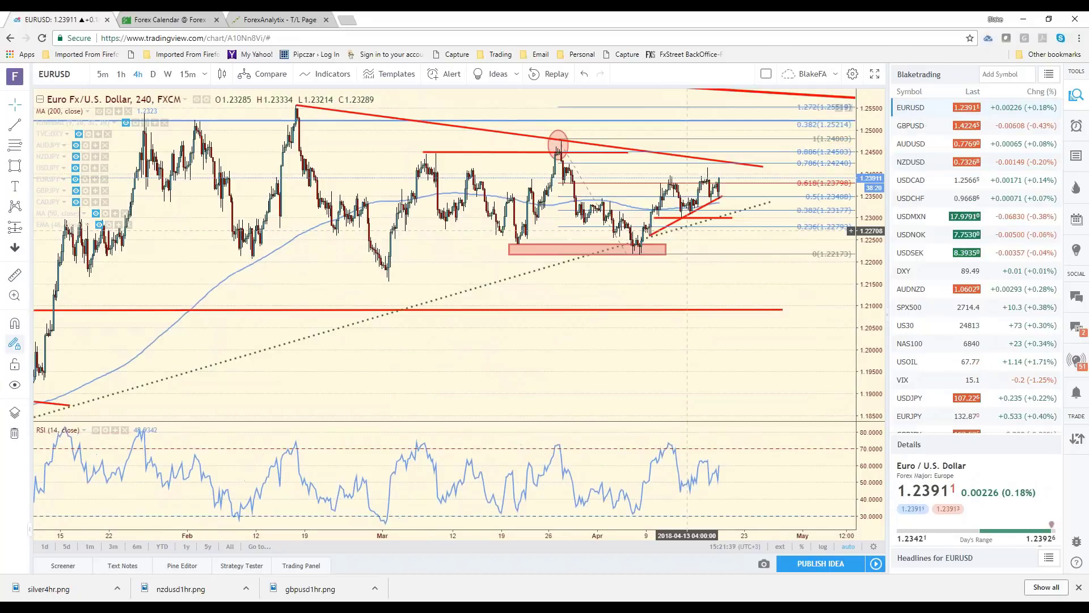
scroll(687, 231, "up", 3)
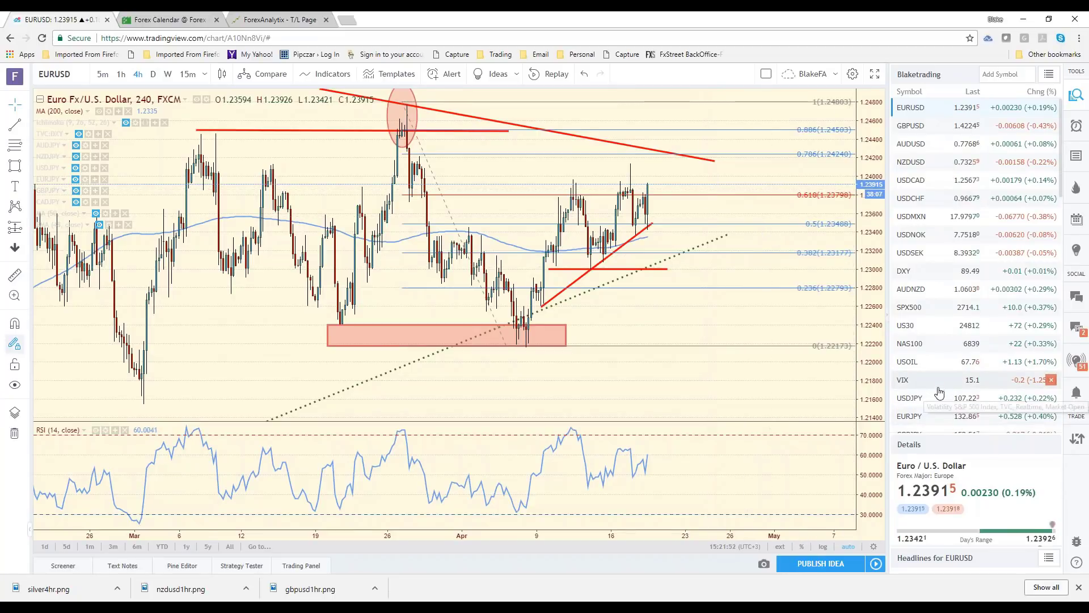
scroll(939, 393, "down", 1)
scroll(940, 393, "down", 1)
scroll(938, 394, "down", 1)
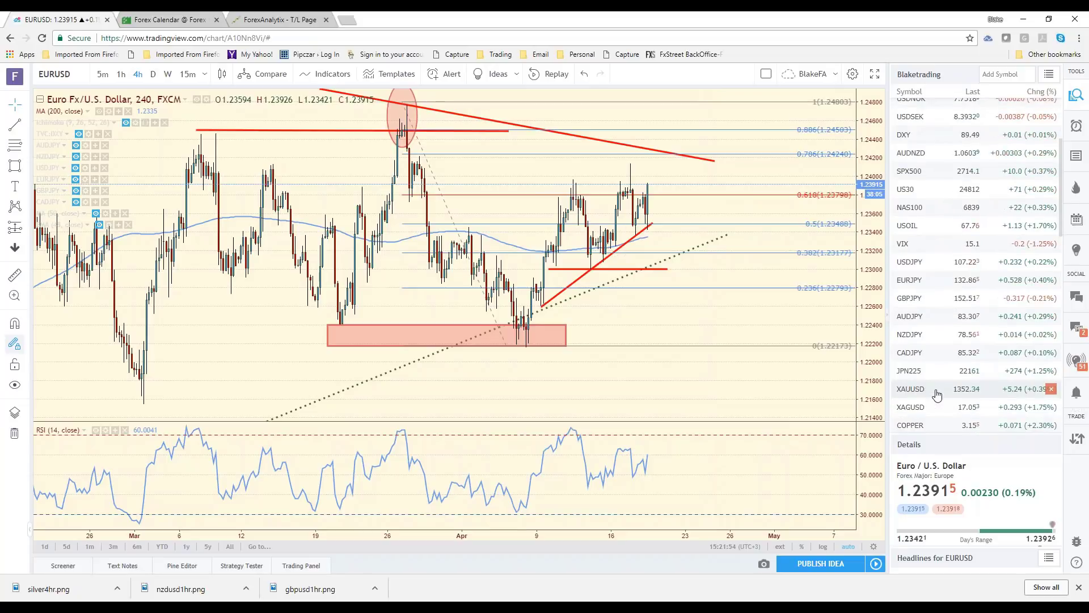
scroll(935, 397, "down", 1)
scroll(935, 397, "down", 2)
scroll(933, 402, "down", 1)
View EURGBP zoomed out to the start of the year, then move on to USDCHF
left_click(930, 407)
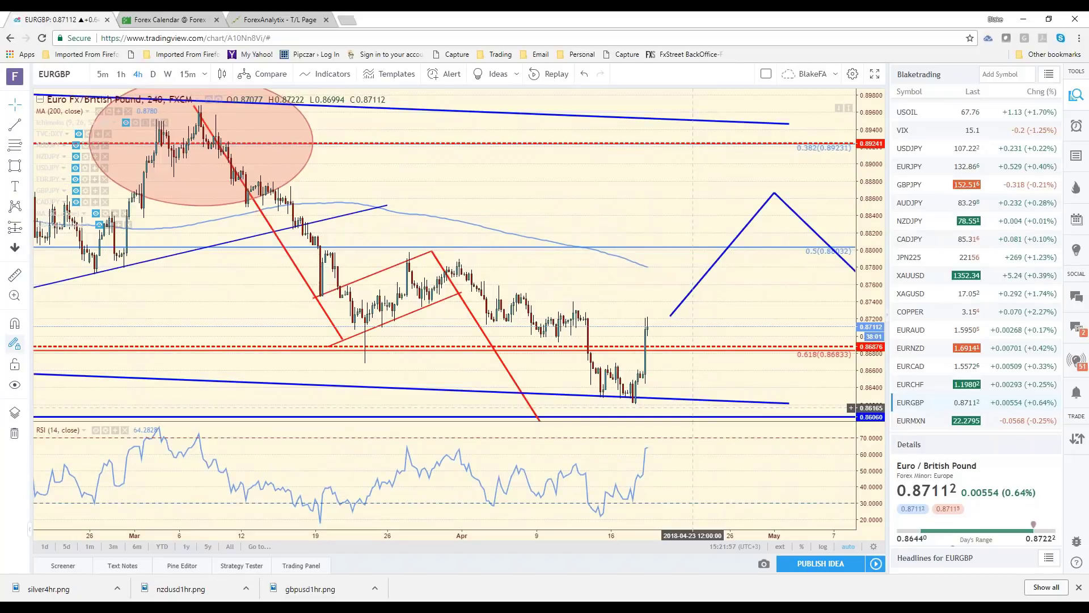
scroll(693, 408, "down", 3)
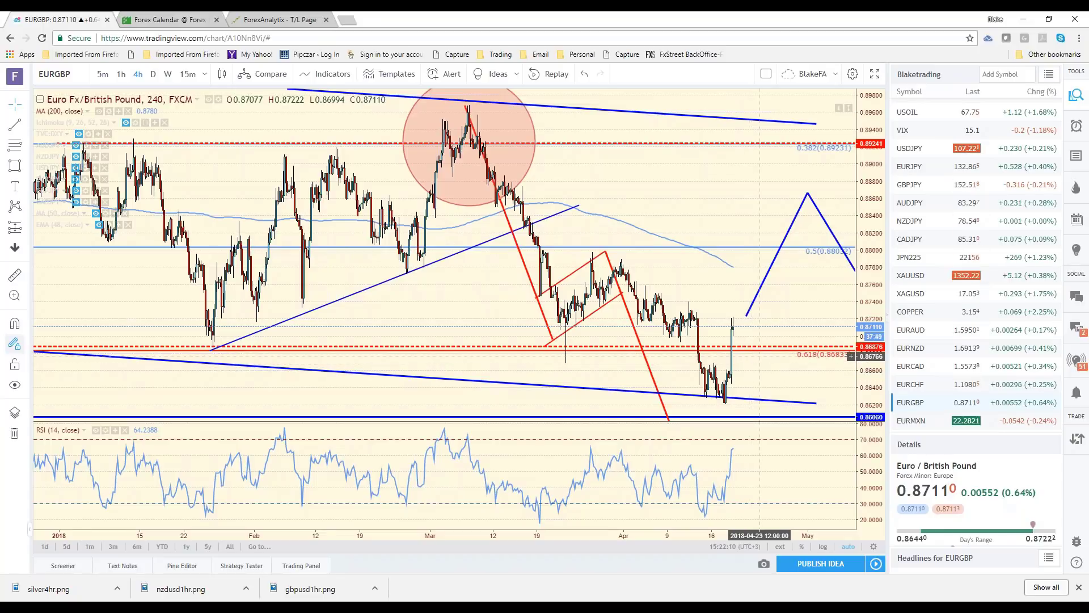
scroll(972, 184, "up", 3)
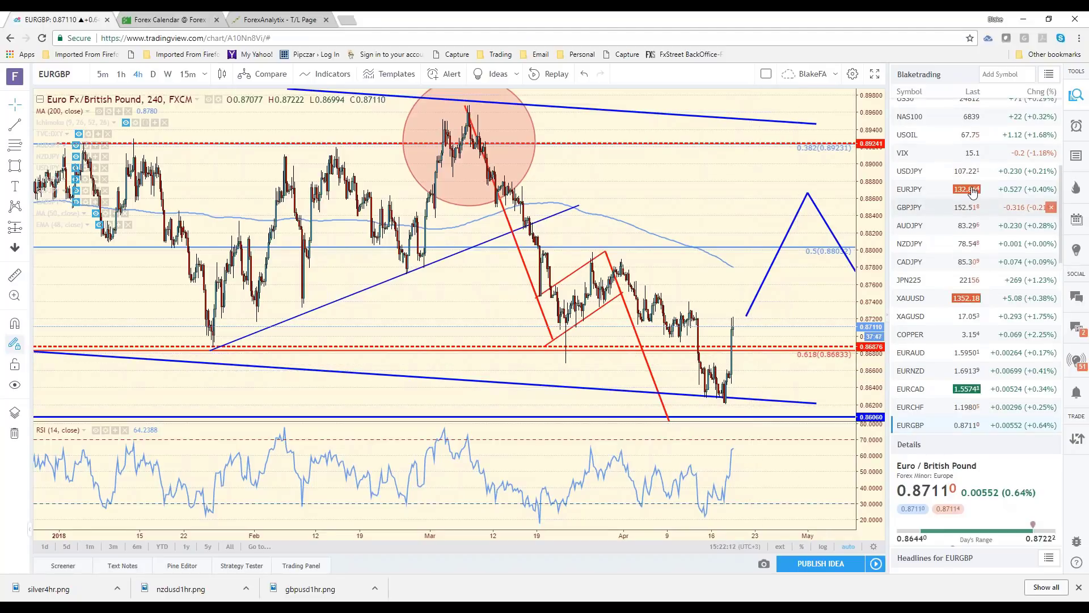
scroll(965, 210, "up", 2)
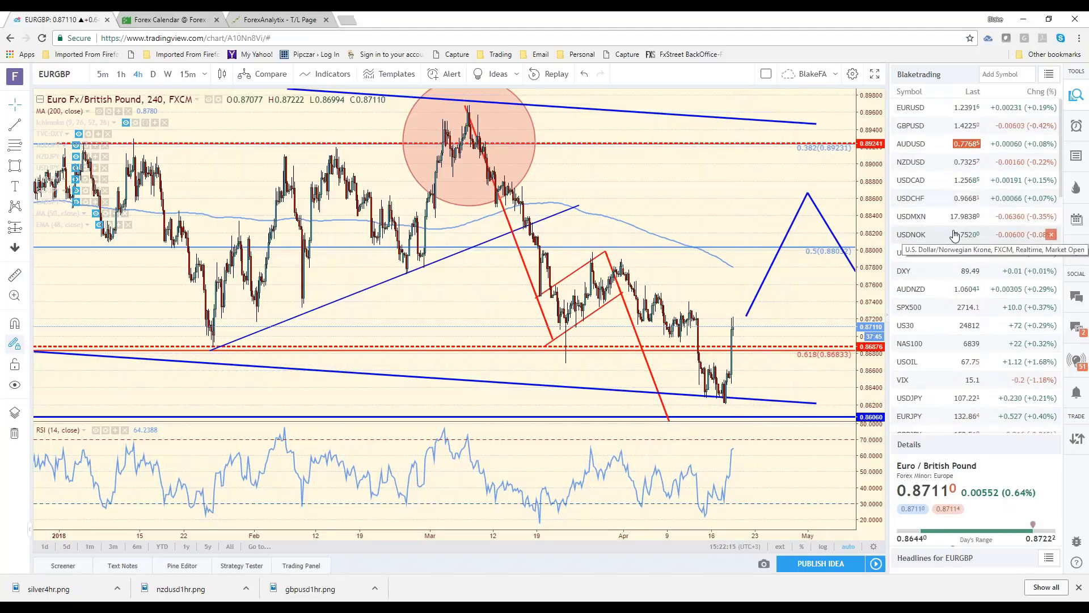
left_click(925, 204)
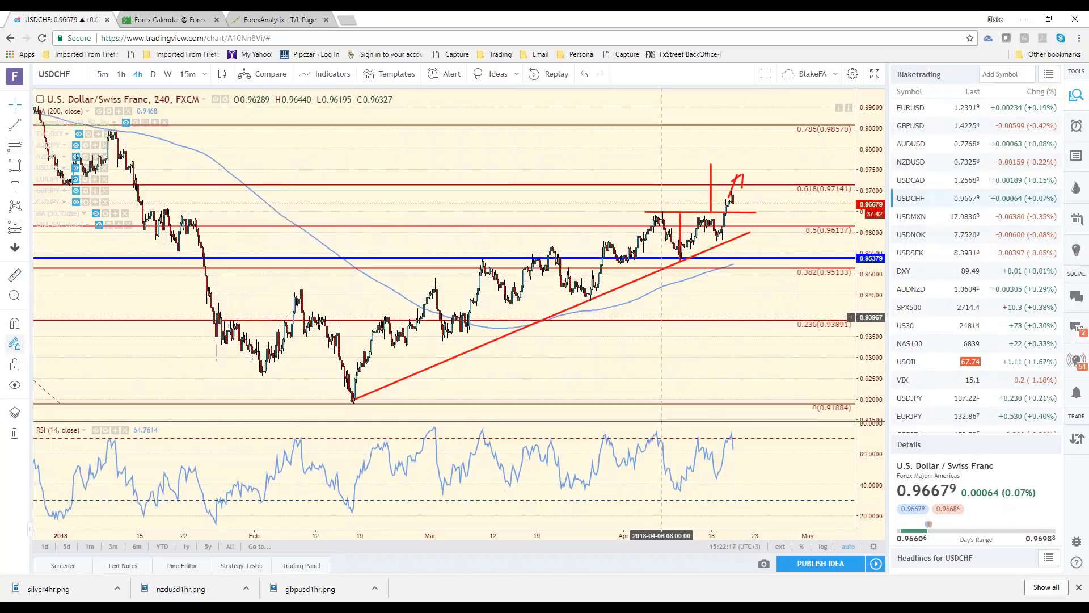
Delete the red hand-drawn arrow above the latest USDCHF candles
scroll(662, 317, "up", 1)
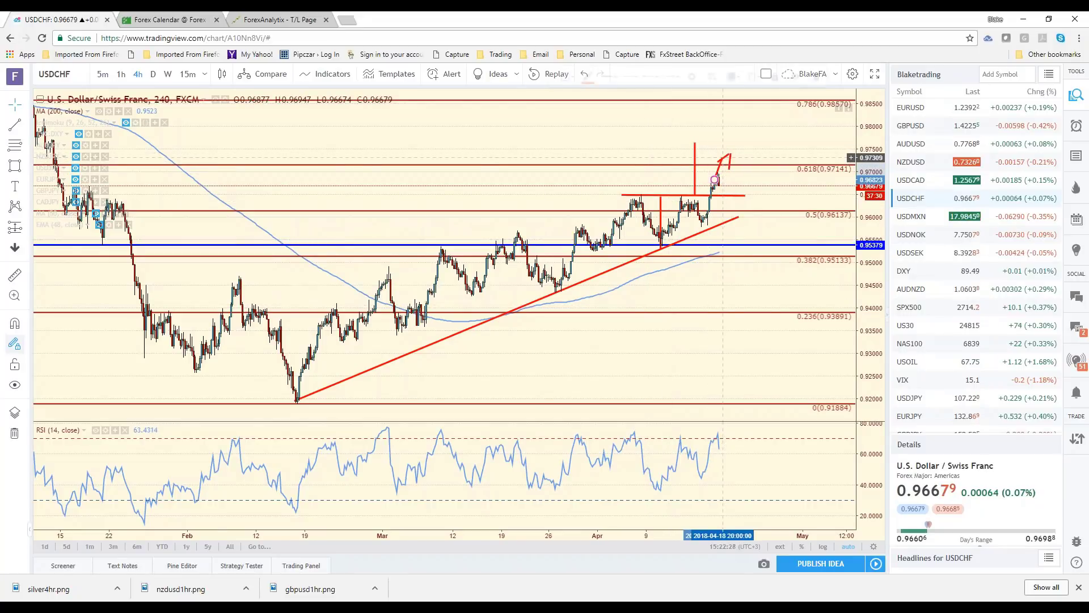
left_click_drag(722, 162, 722, 157)
left_click(722, 158)
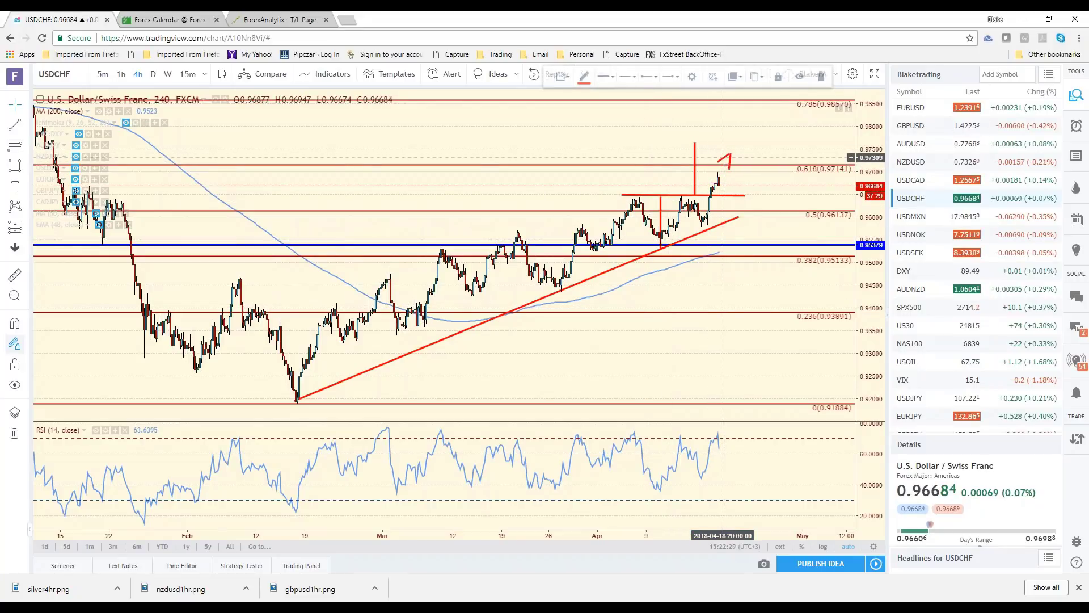
key("Delete")
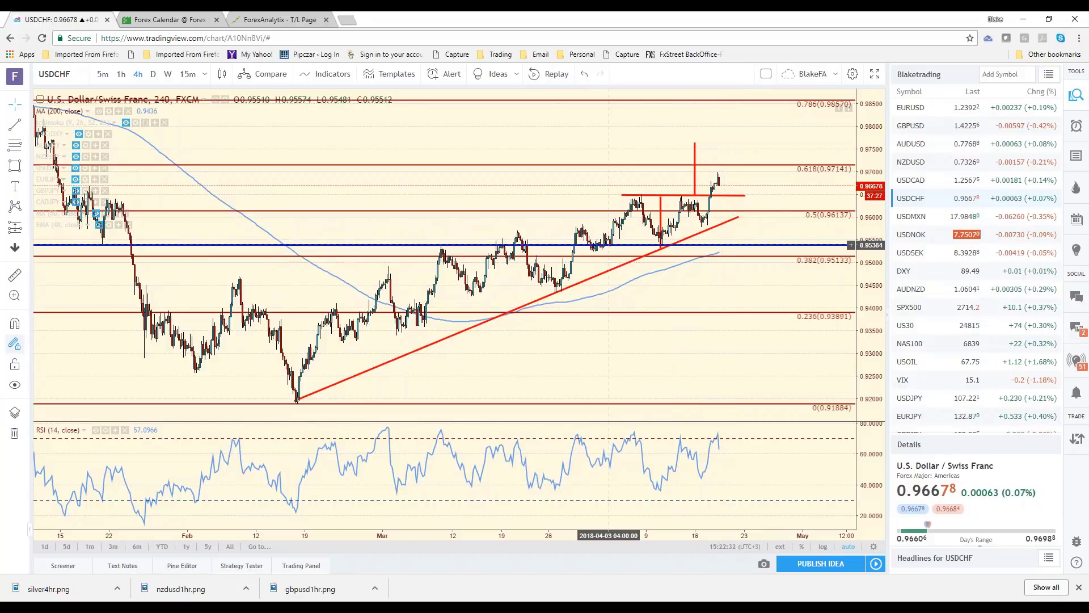
Check the short red resistance line on USDCHF, then switch to the DXY index chart
scroll(746, 191, "up", 2)
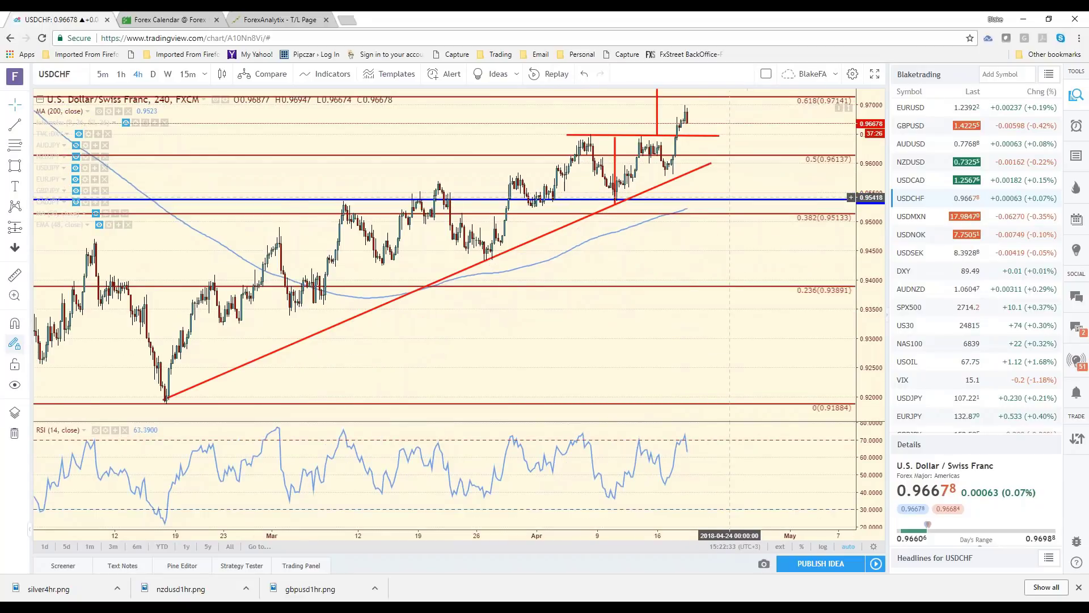
scroll(730, 197, "up", 1)
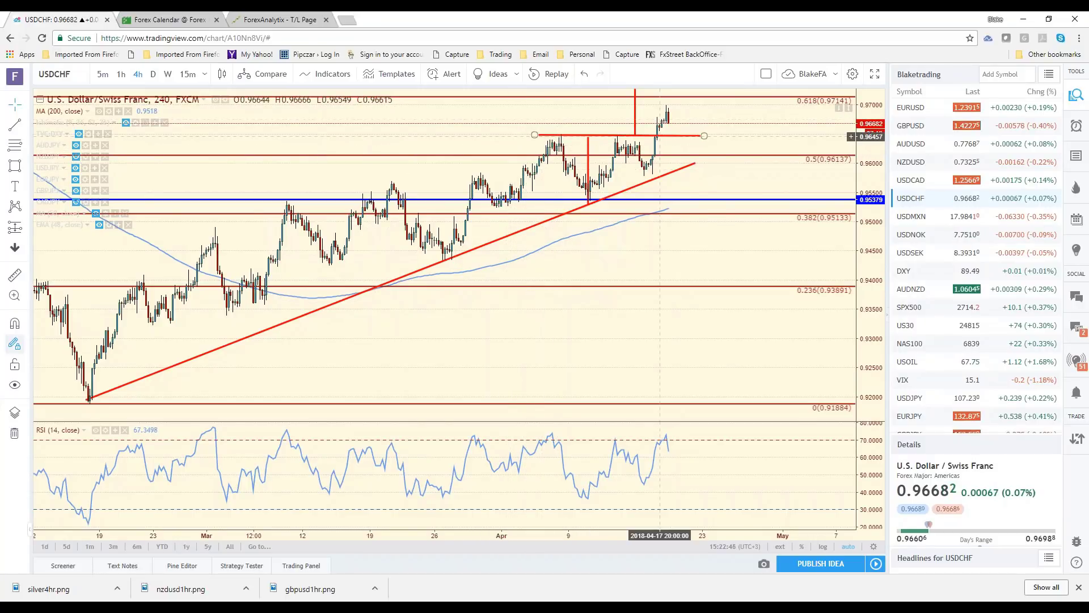
scroll(659, 137, "down", 2)
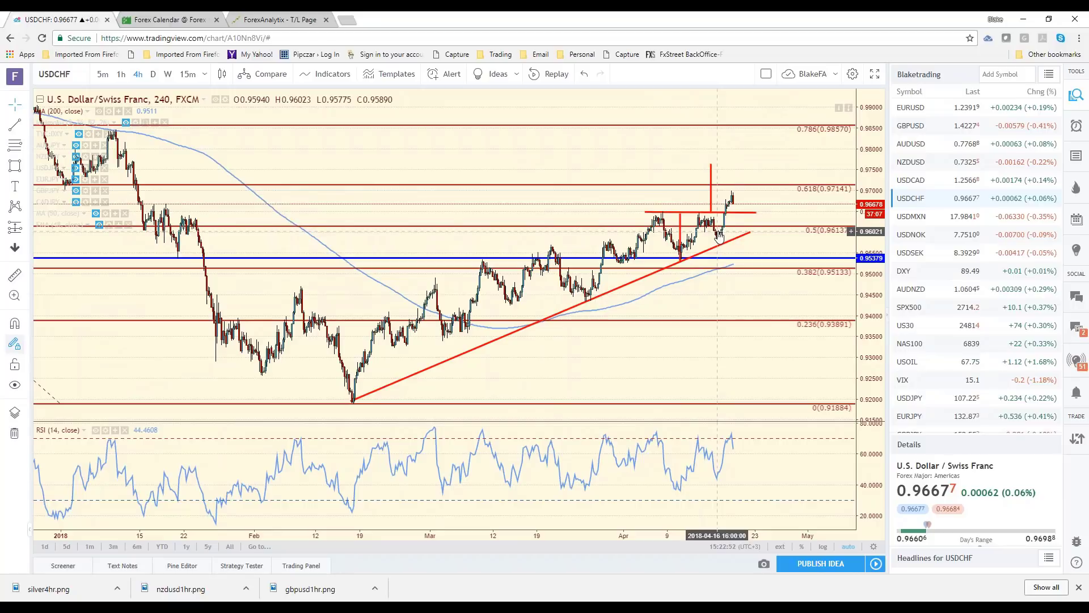
left_click(732, 212)
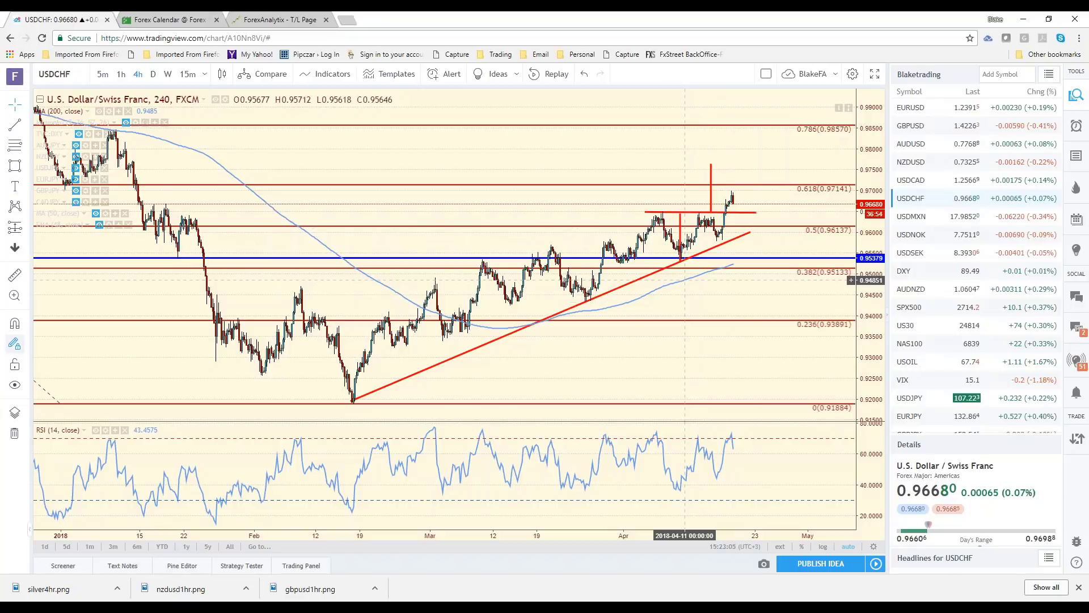
mouse_move(945, 270)
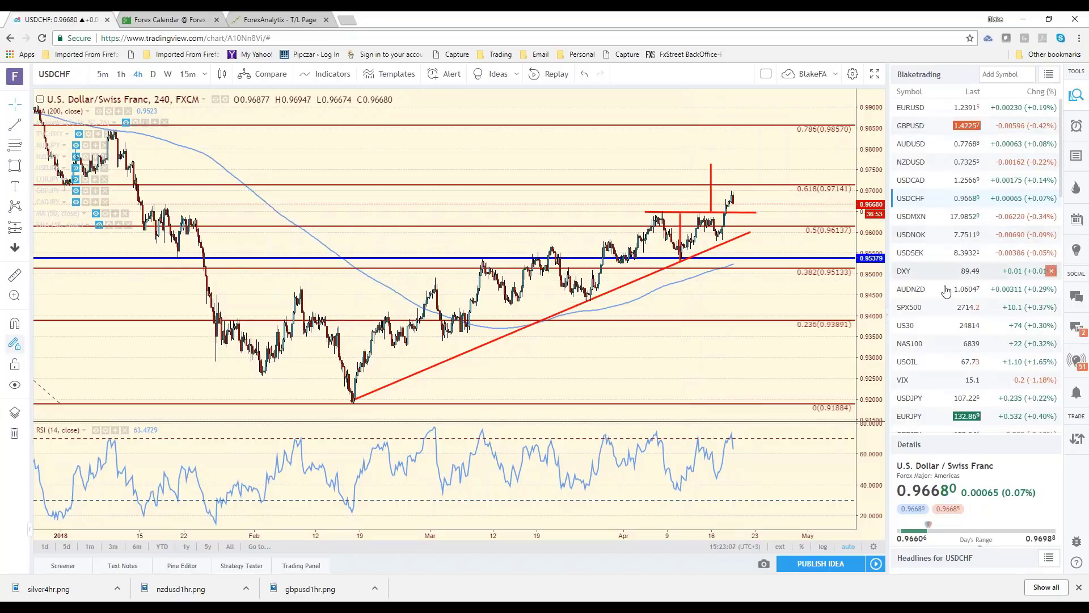
left_click(944, 281)
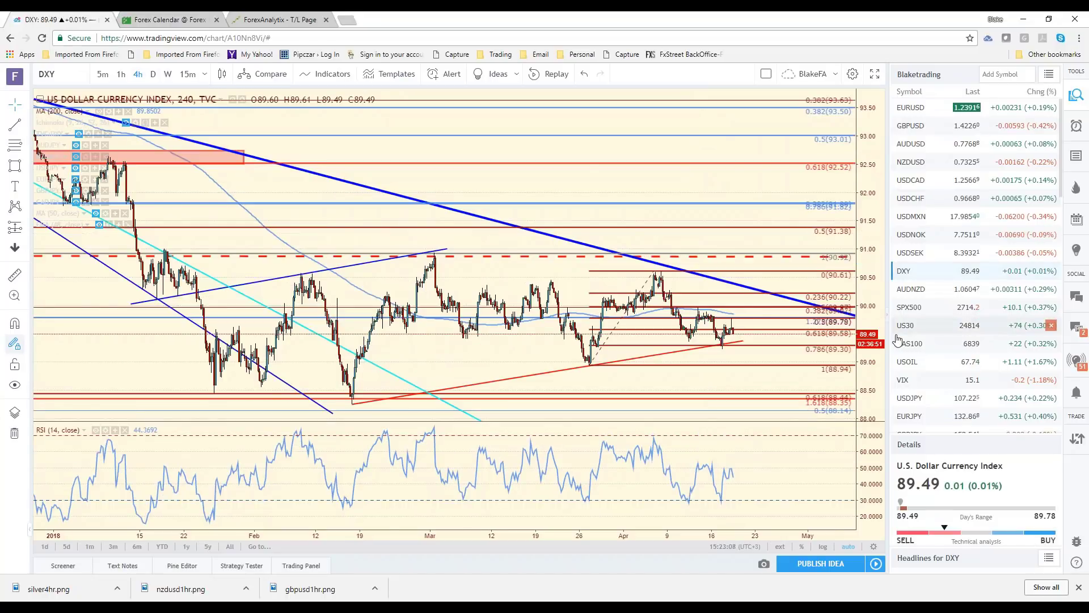
Extend the rising red DXY trendline slightly to the right, then switch to the USD/JPY chart
scroll(804, 385, "up", 3)
scroll(804, 385, "down", 2)
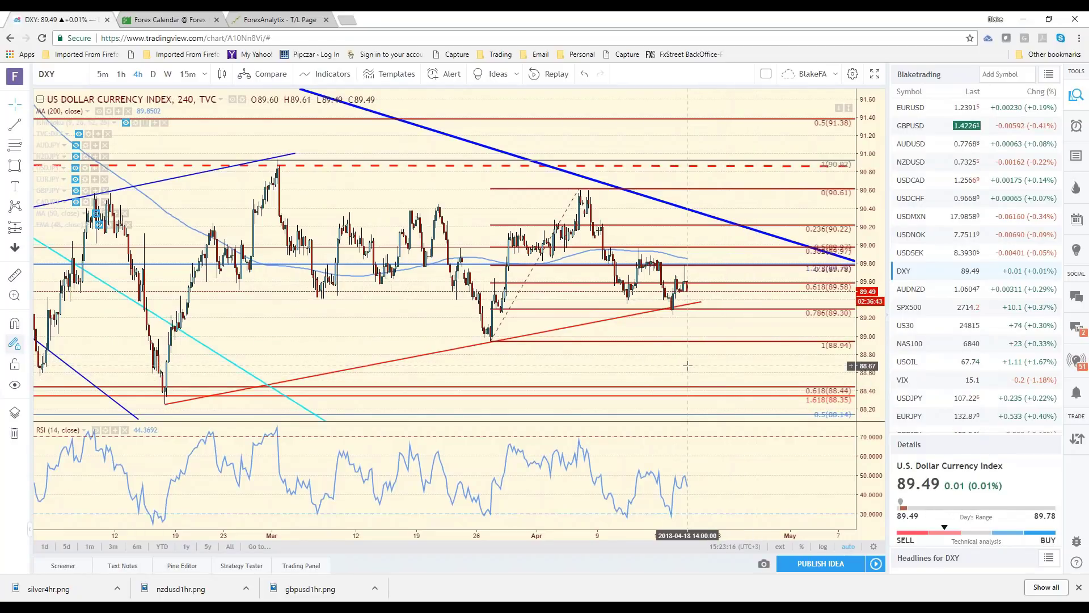
scroll(688, 366, "down", 2)
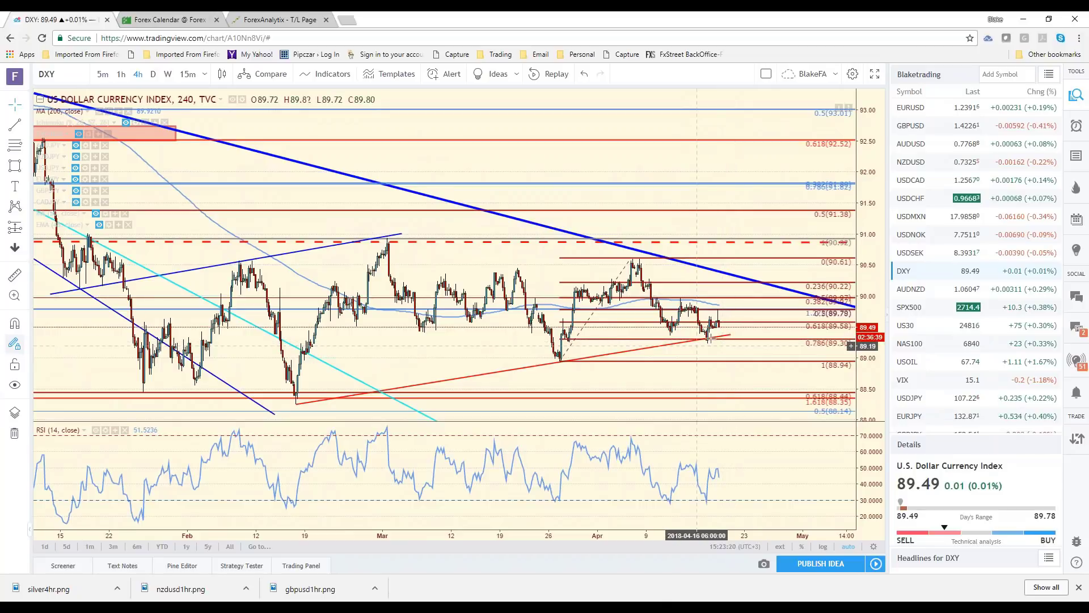
left_click_drag(729, 334, 736, 331)
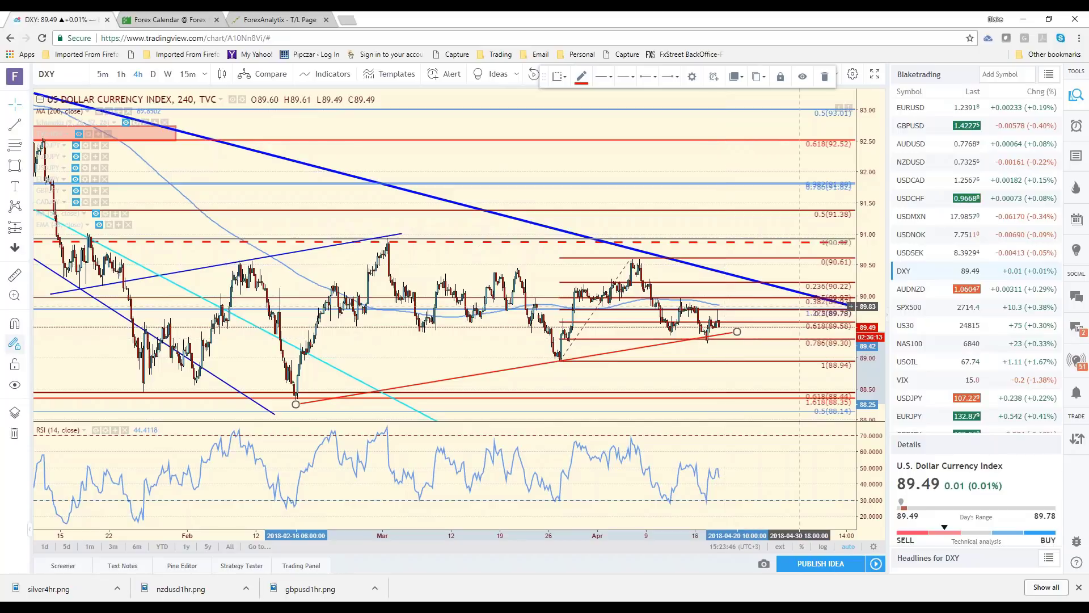
left_click(948, 398)
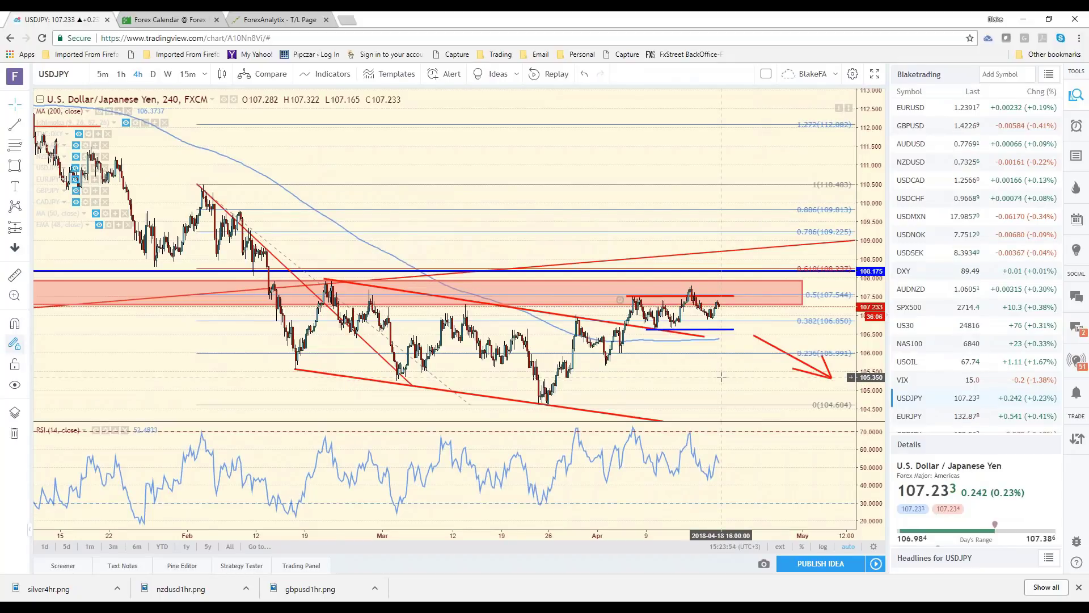
Adjust the USDJPY 4-hour chart zoom and open the Compare symbol search
scroll(721, 376, "up", 1)
scroll(721, 376, "up", 1)
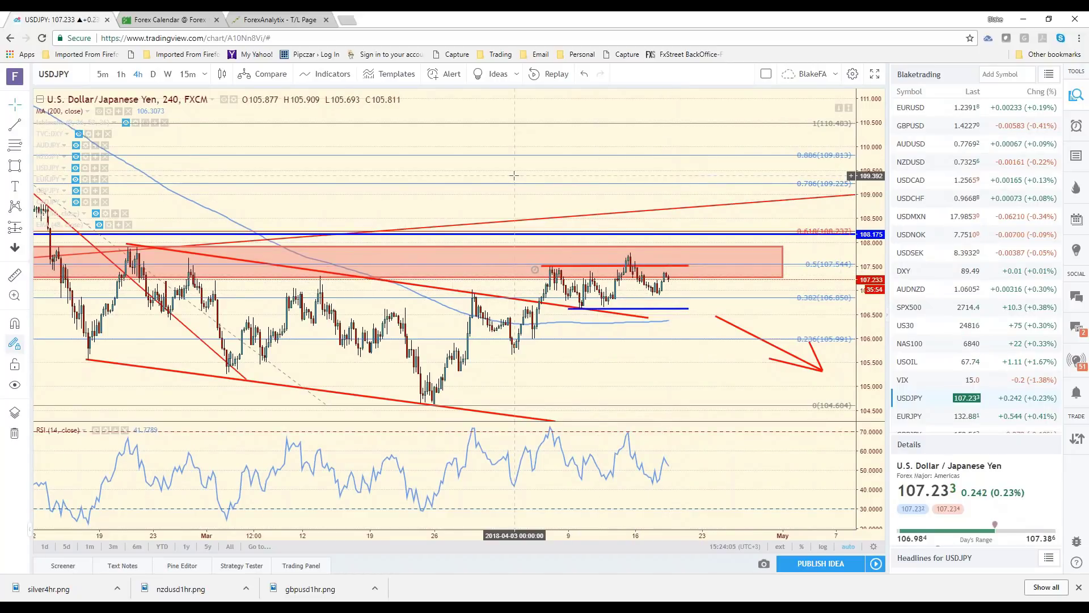
scroll(514, 176, "down", 1)
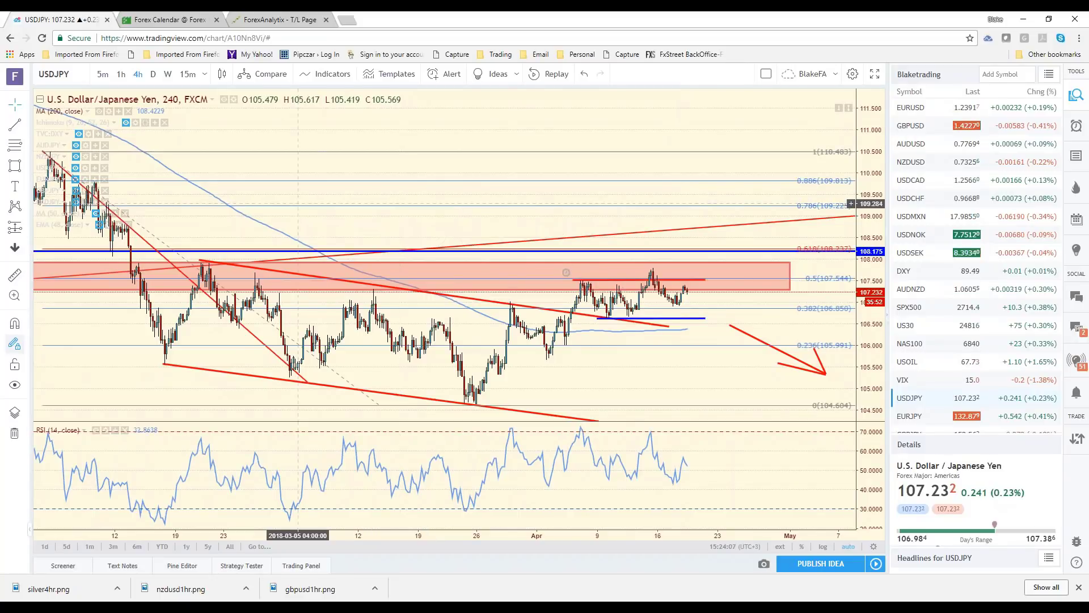
left_click(270, 76)
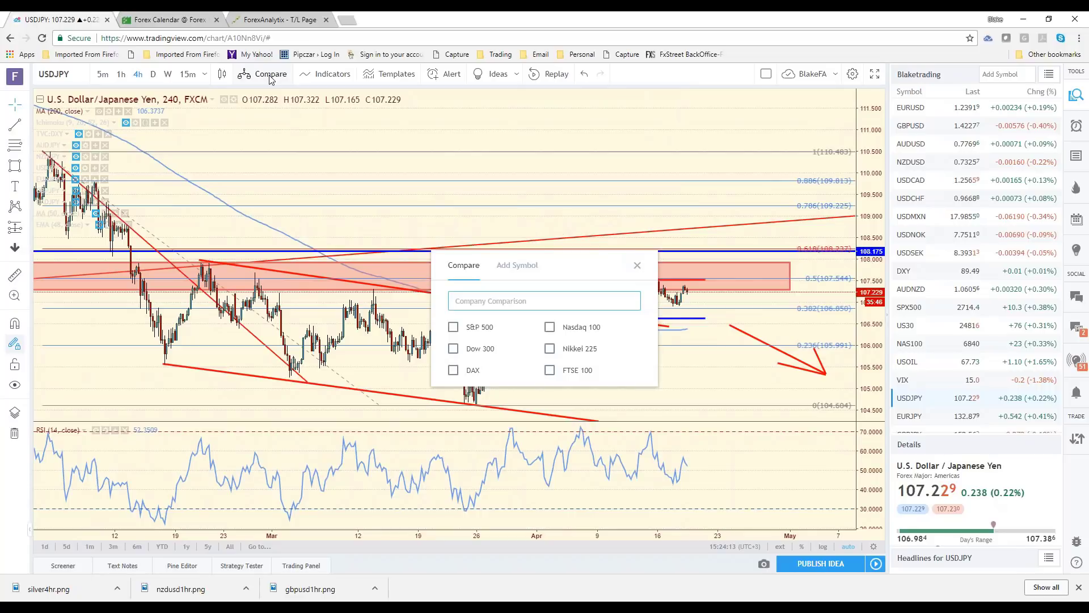
Overlay SPX500USD on the USD/JPY chart via a search for SPX
type("SPX")
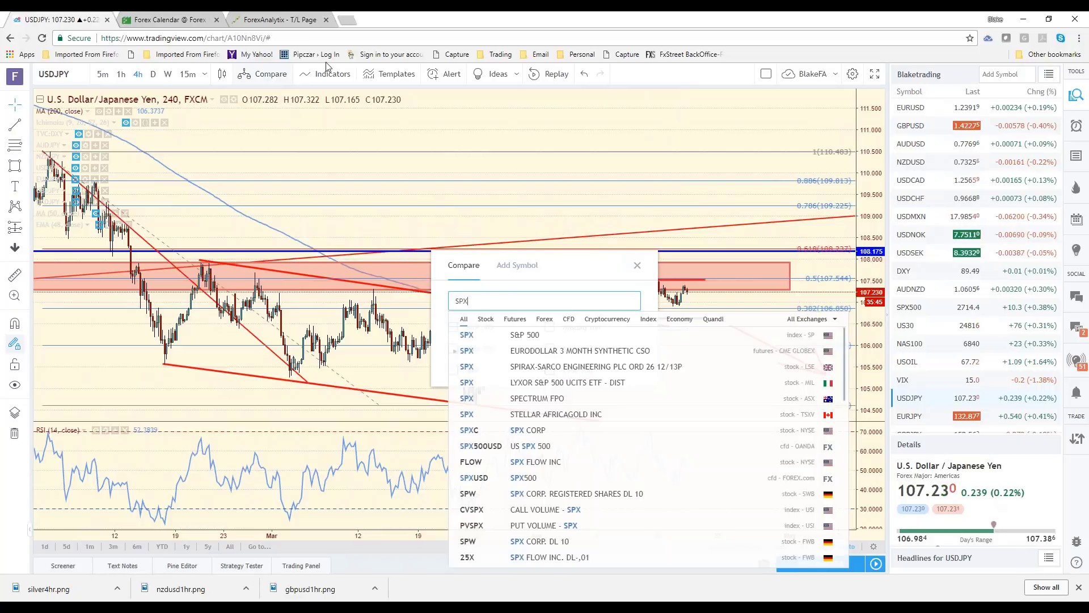
left_click(589, 449)
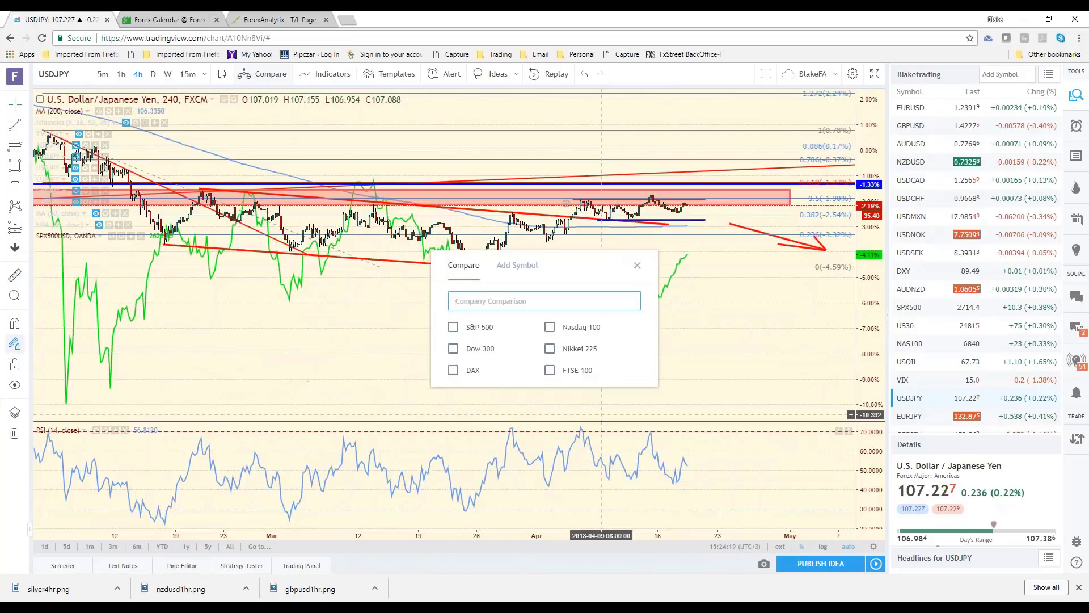
key("Escape")
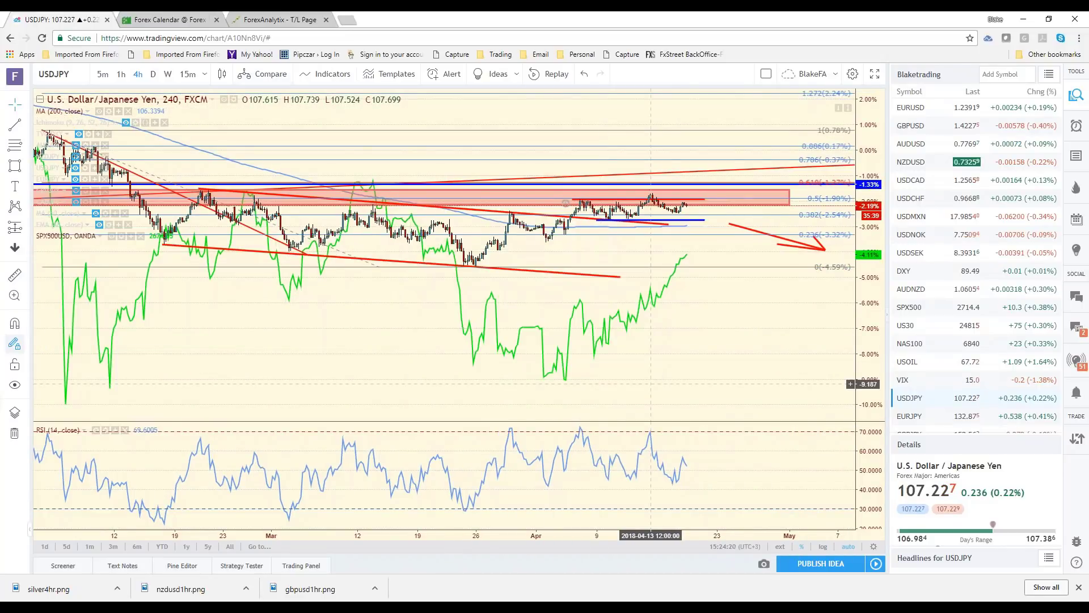
Review earlier price history, remove the S&P 500 overlay, and switch to the SPX500 chart
scroll(651, 384, "up", 3)
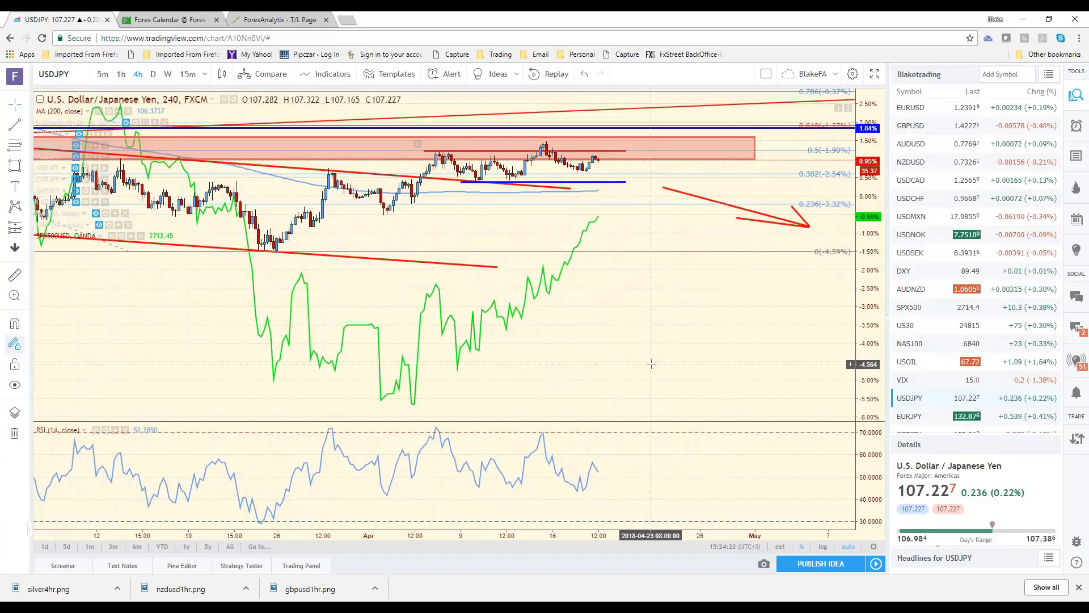
left_click_drag(650, 363, 776, 382)
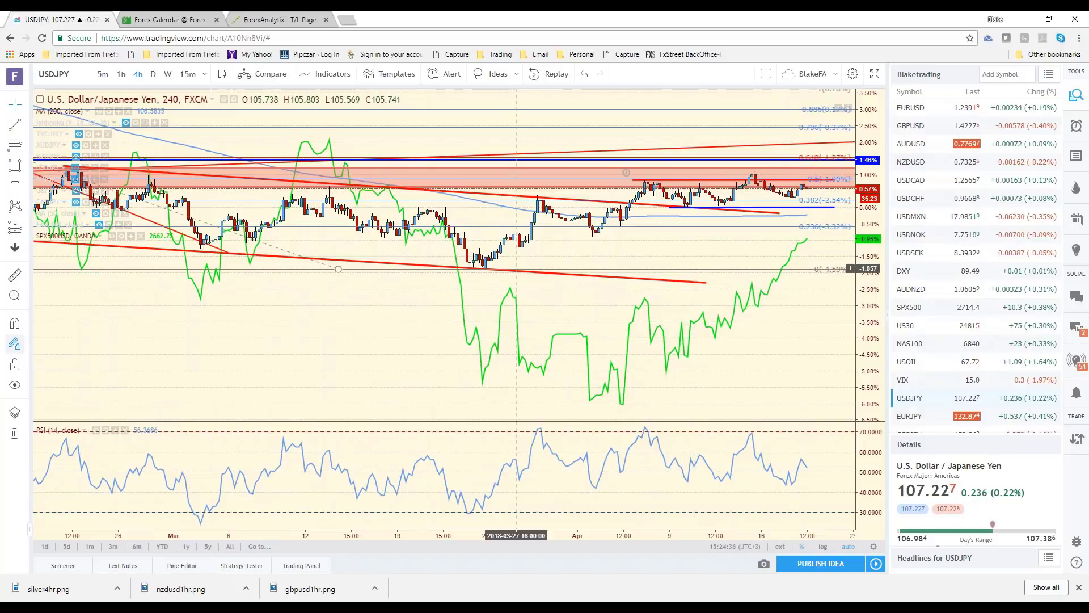
scroll(492, 292, "down", 3)
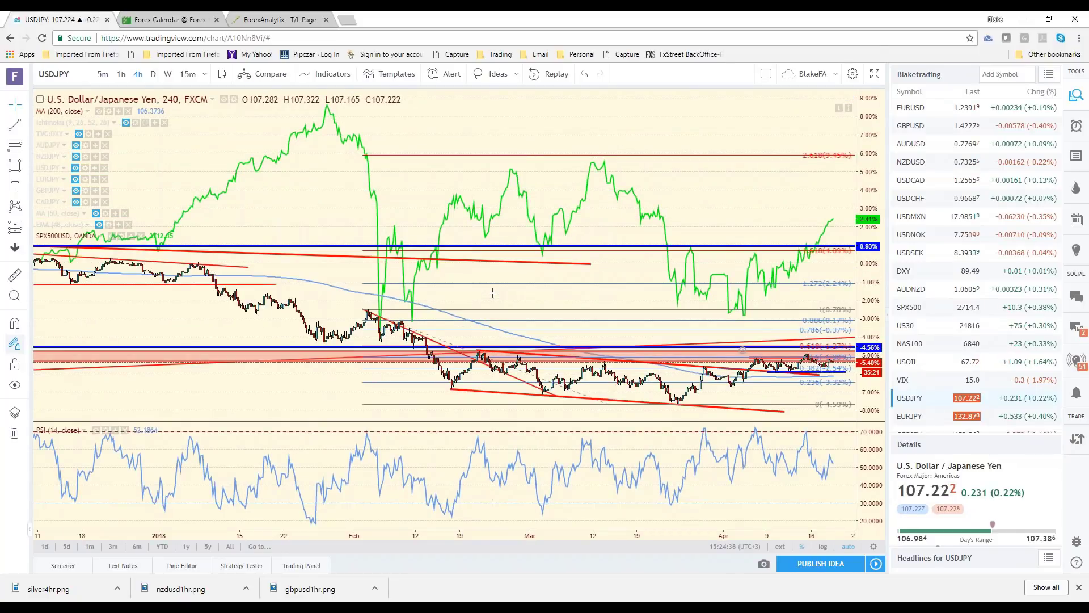
scroll(493, 292, "up", 2)
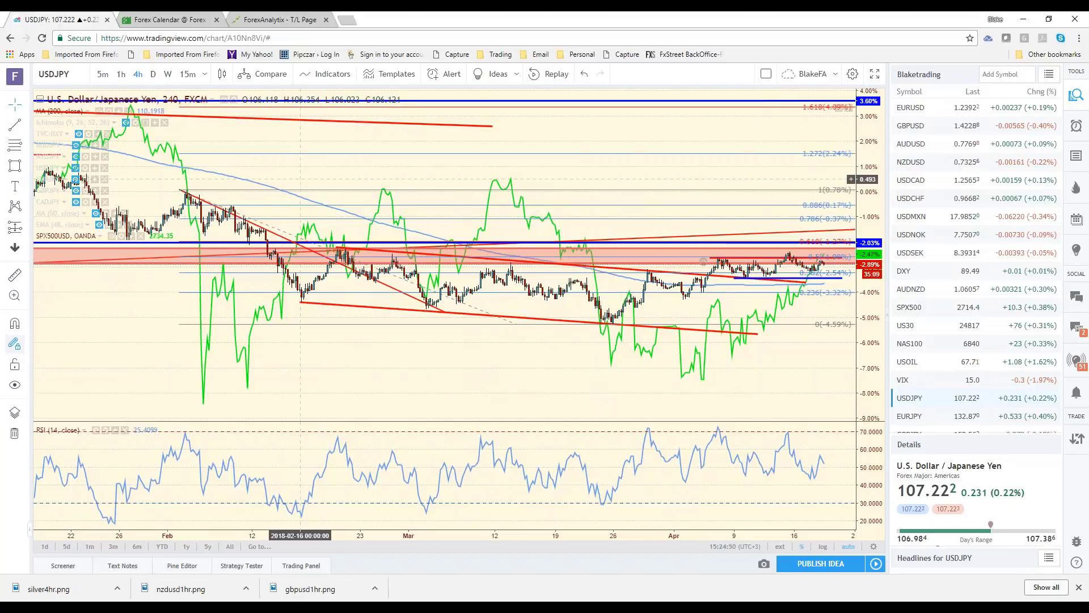
left_click(140, 236)
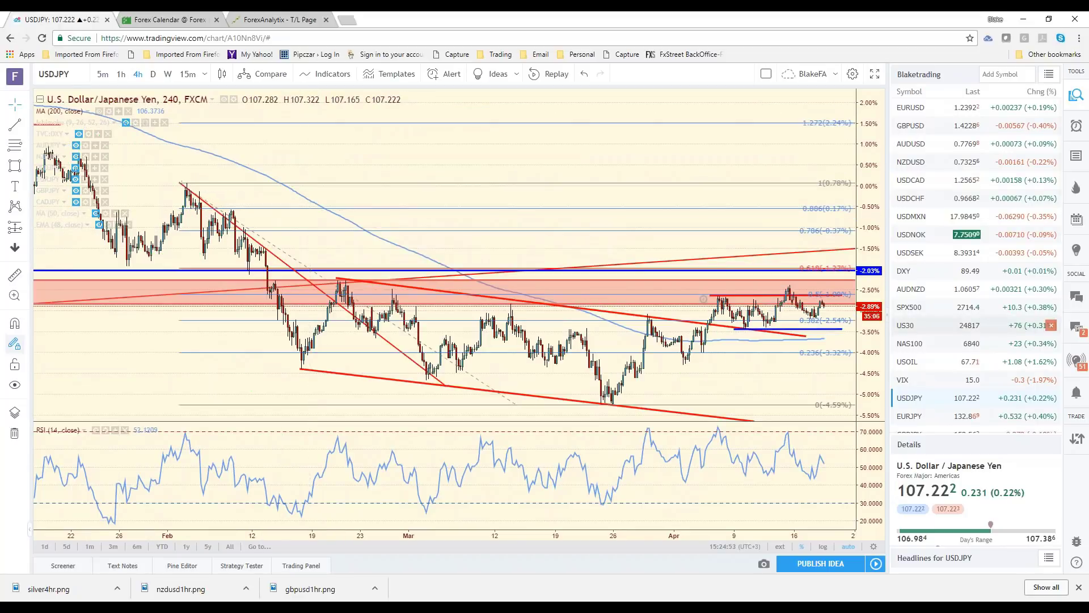
left_click(919, 307)
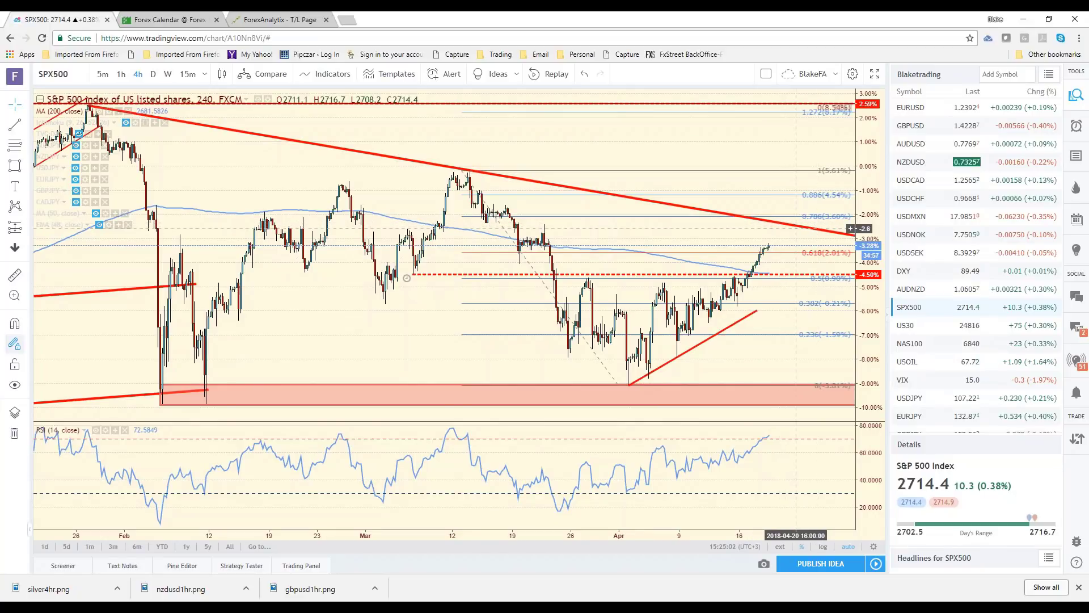
Turn off the Percentage price scale on the S&P 500 chart, then move to the silver daily chart
right_click(776, 224)
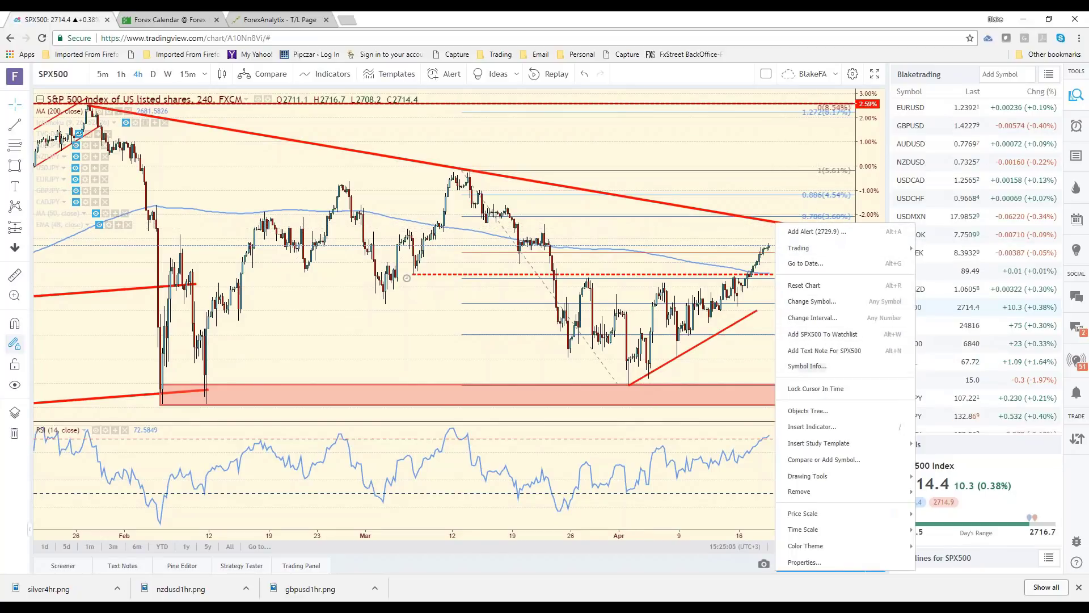
mouse_move(802, 513)
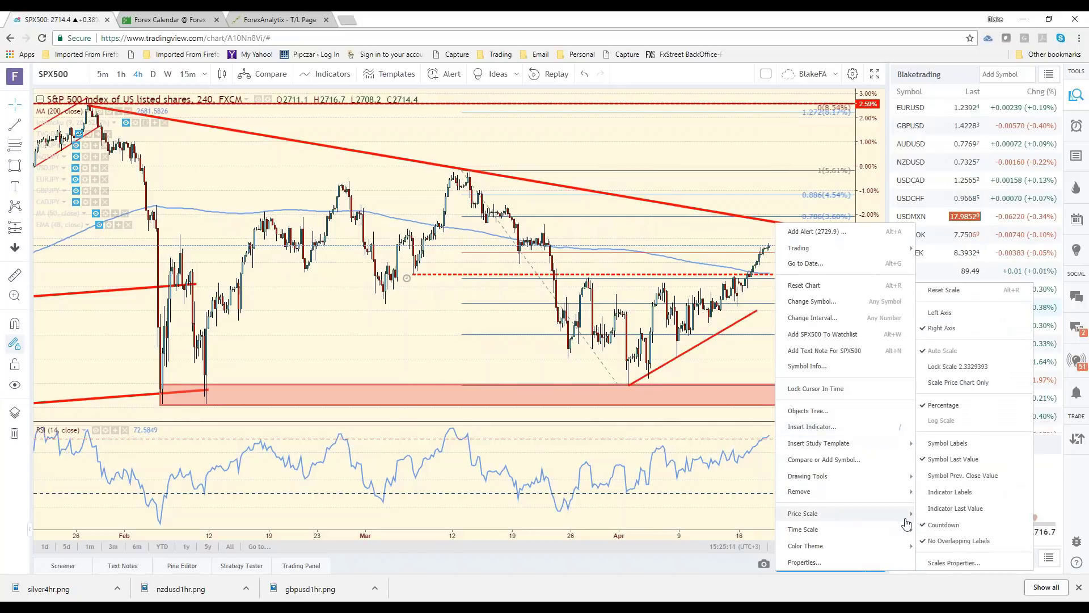
left_click(961, 406)
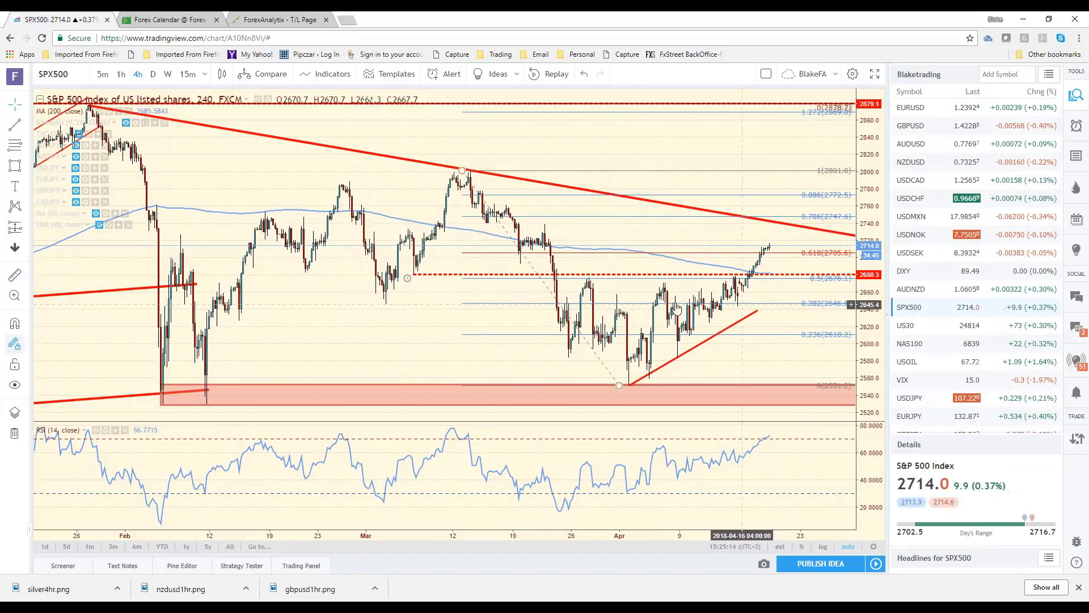
scroll(718, 279, "down", 1)
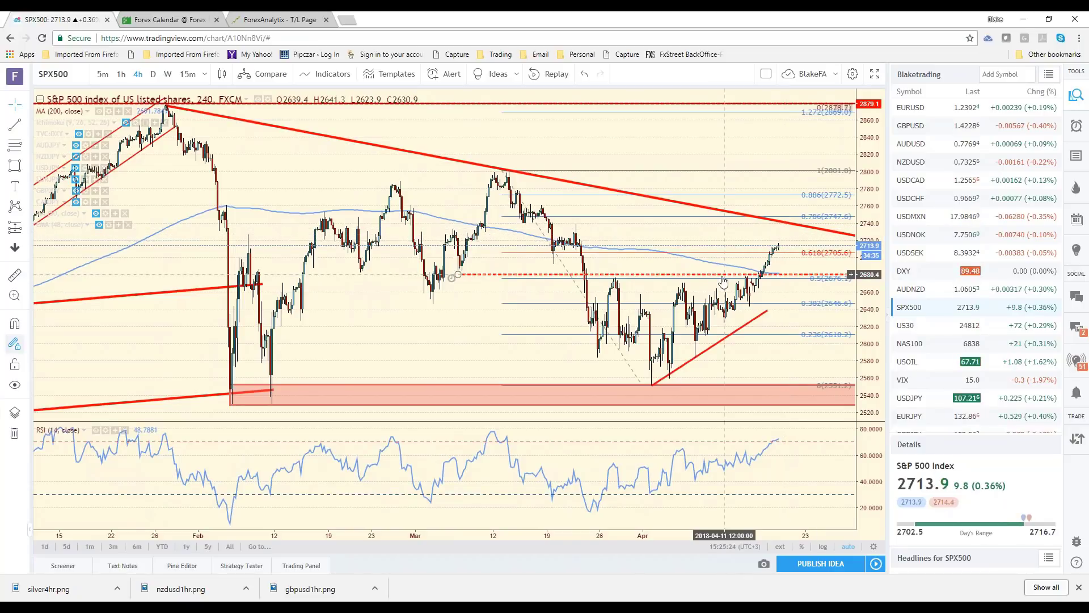
scroll(722, 282, "down", 2)
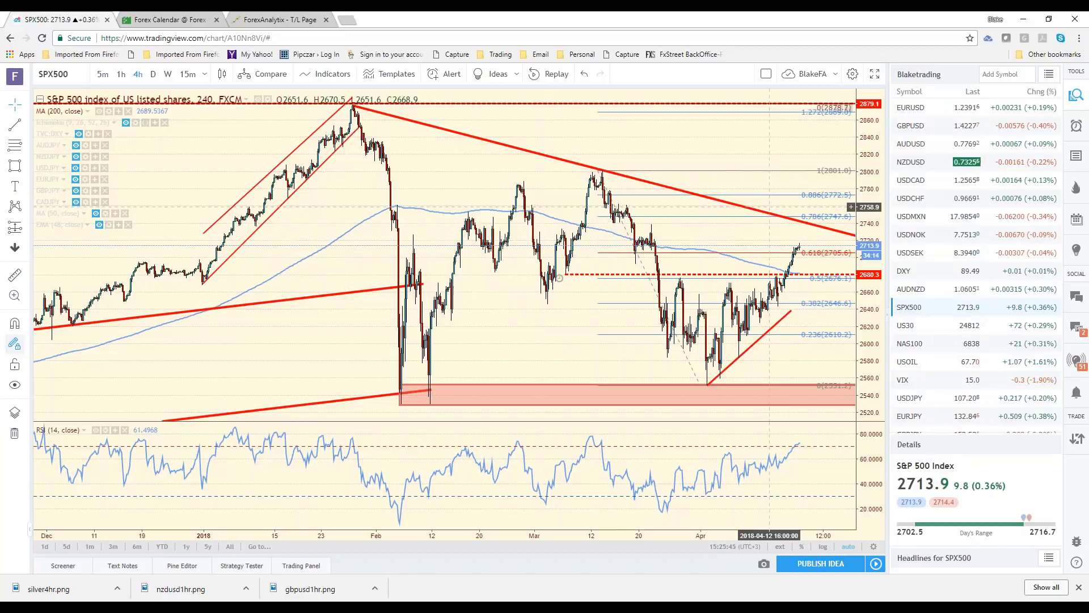
mouse_move(936, 253)
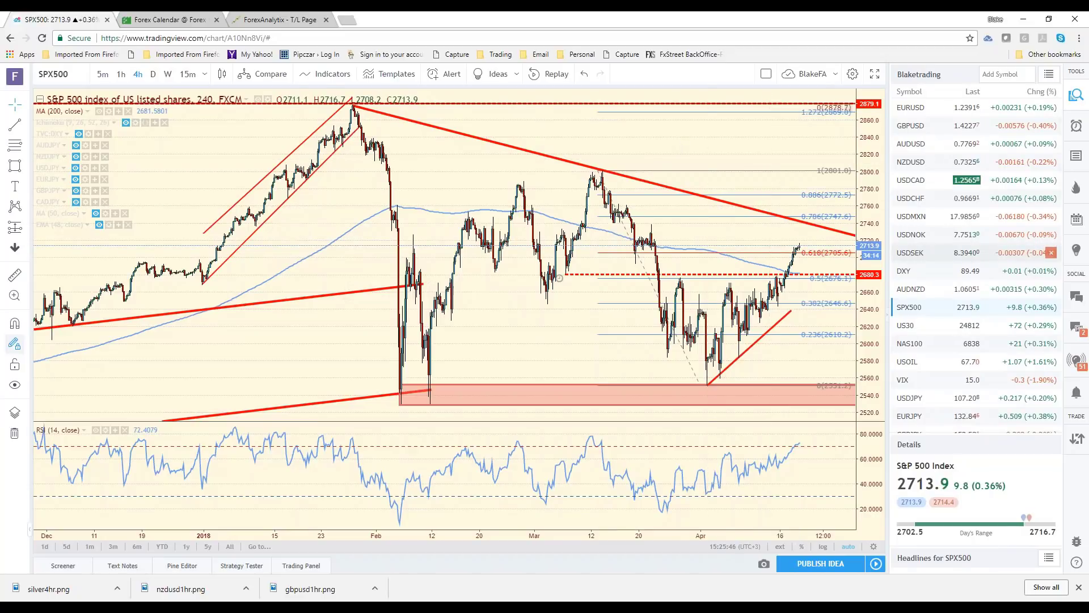
left_click(936, 407)
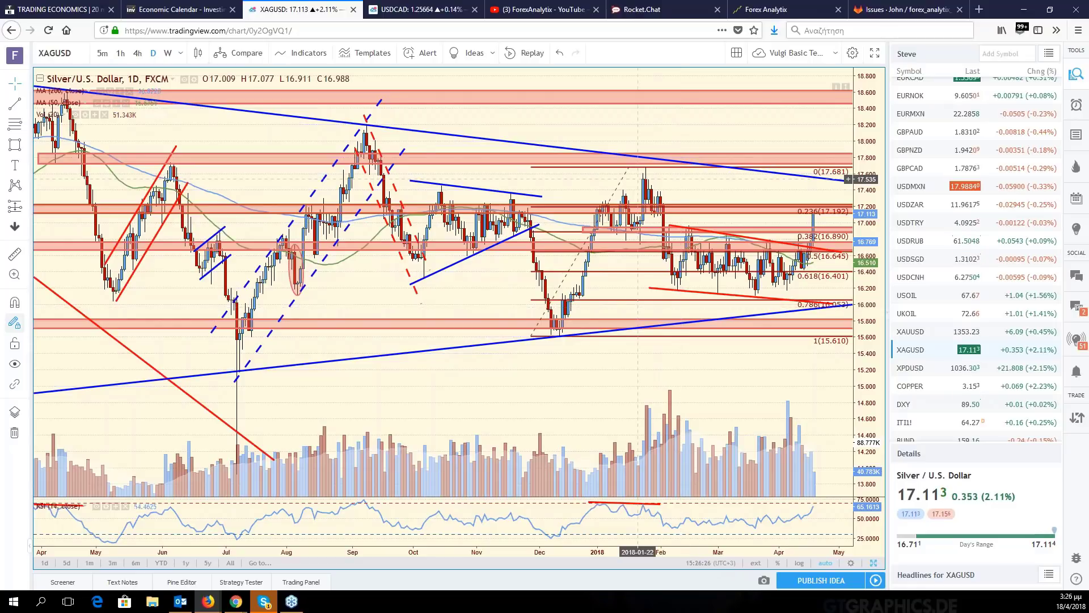
Re-anchor the silver Fibonacci retracement between the 17.681 high and the 16.103 low
left_click(630, 170)
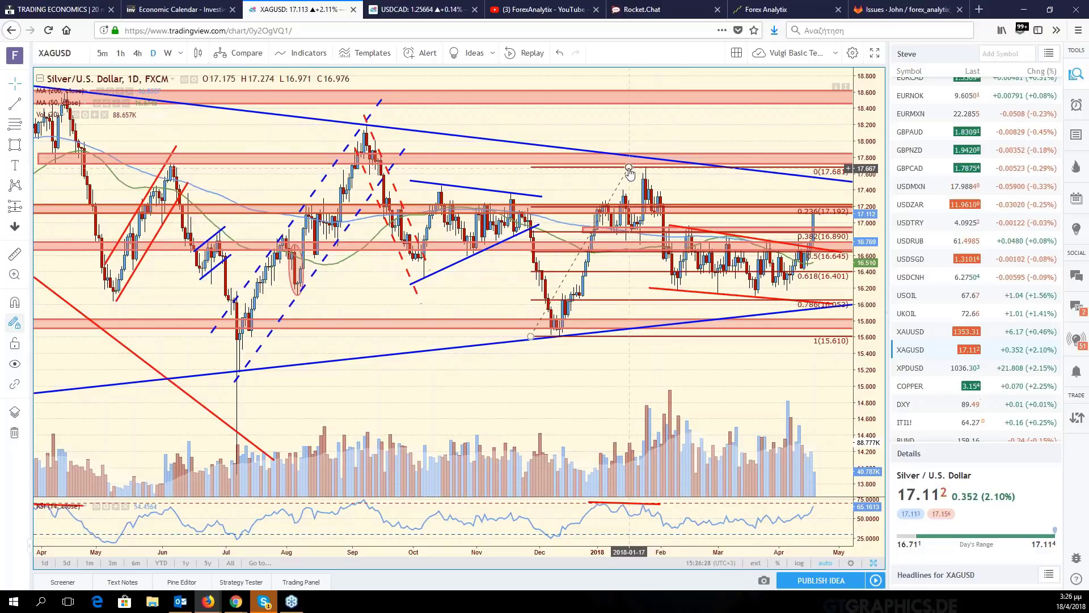
left_click_drag(630, 170, 732, 296)
left_click_drag(531, 337, 617, 167)
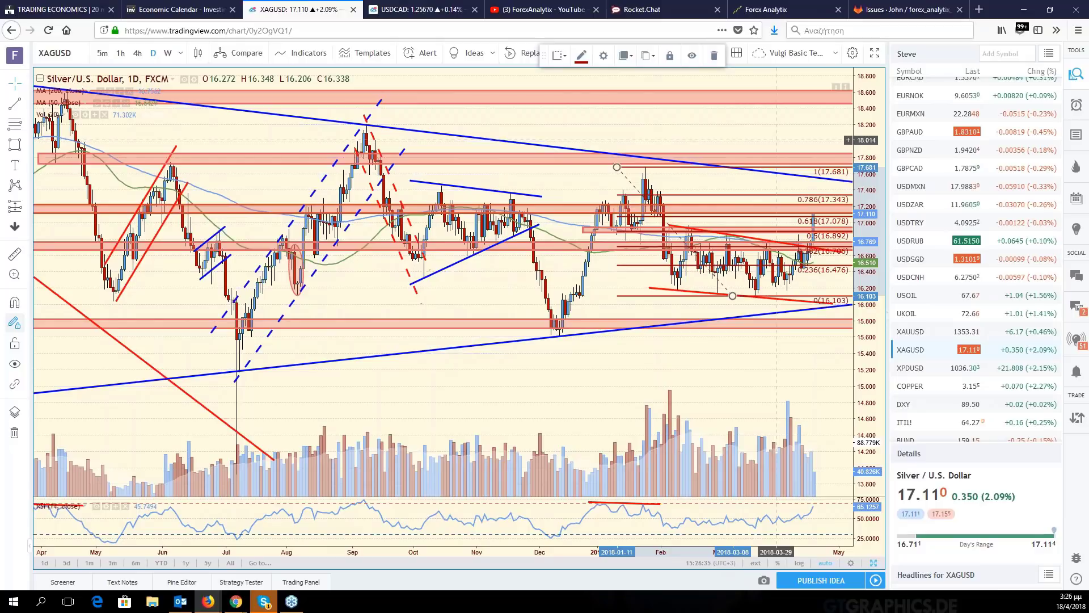
Return to the six-chart layout with the EURUSD chart active
left_click_drag(777, 140, 761, 133)
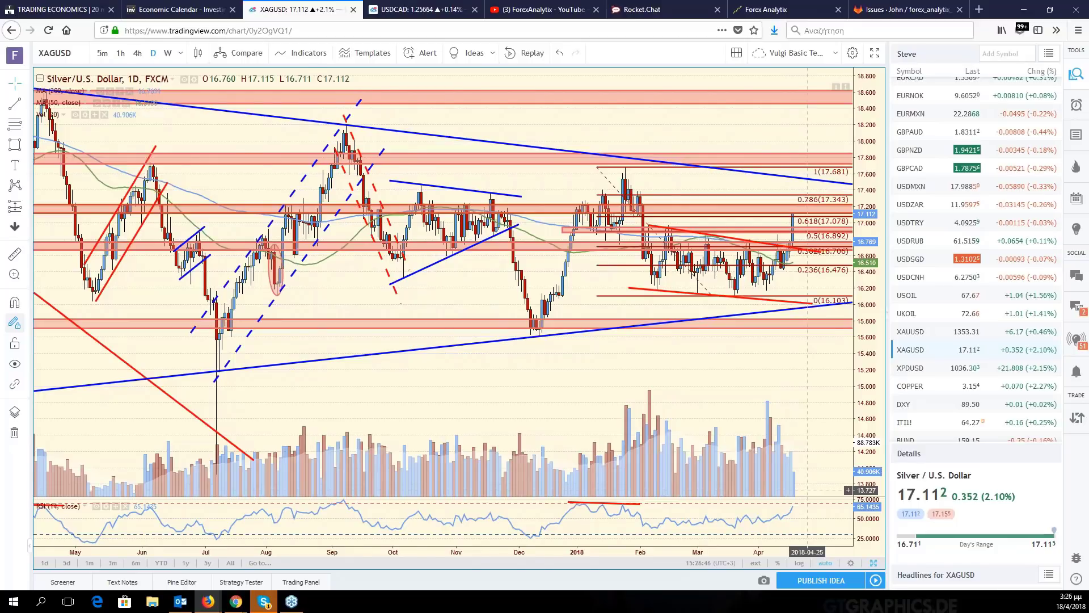
key("alt+Return")
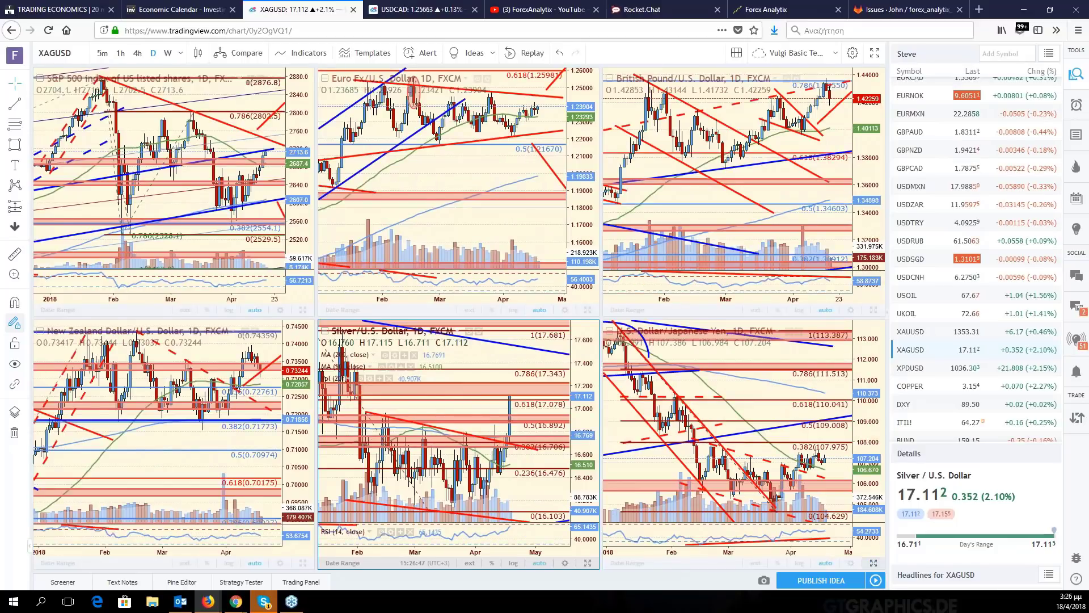
left_click(538, 224)
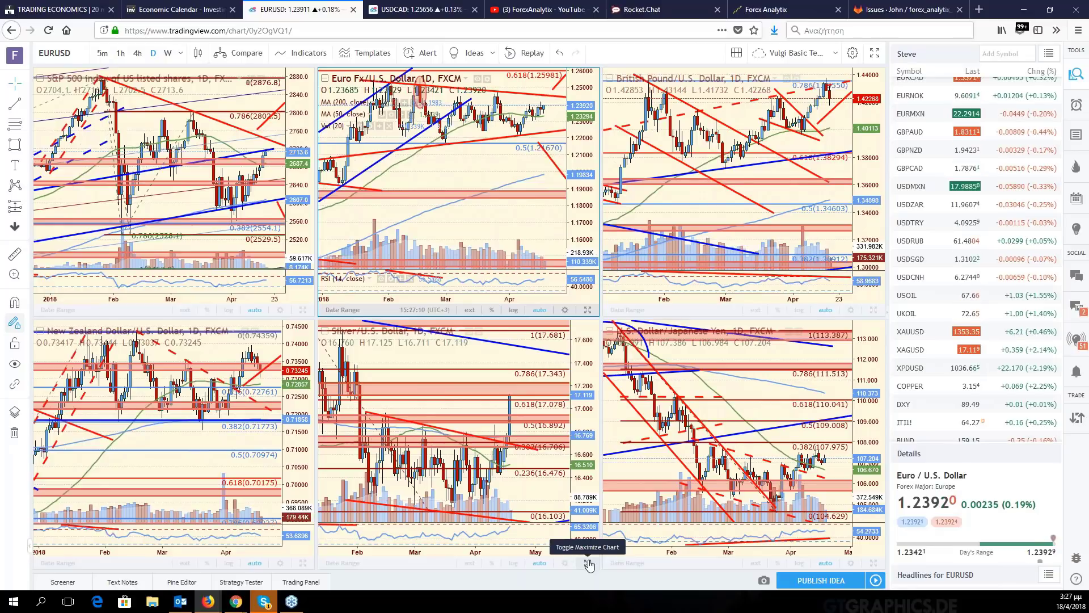
left_click(588, 563)
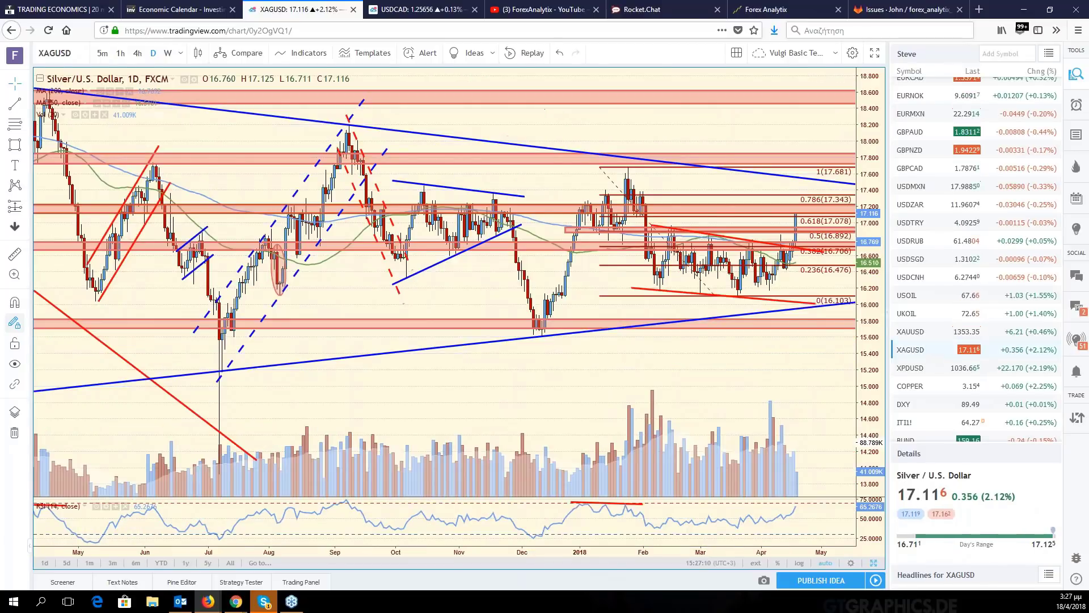
left_click_drag(801, 398, 776, 397)
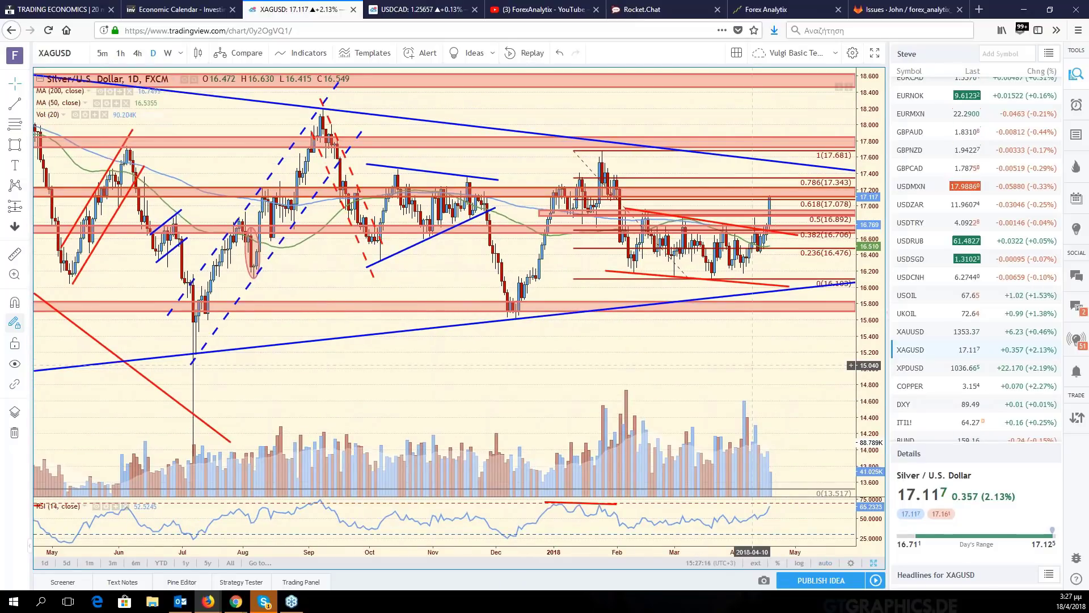
left_click_drag(752, 365, 755, 384)
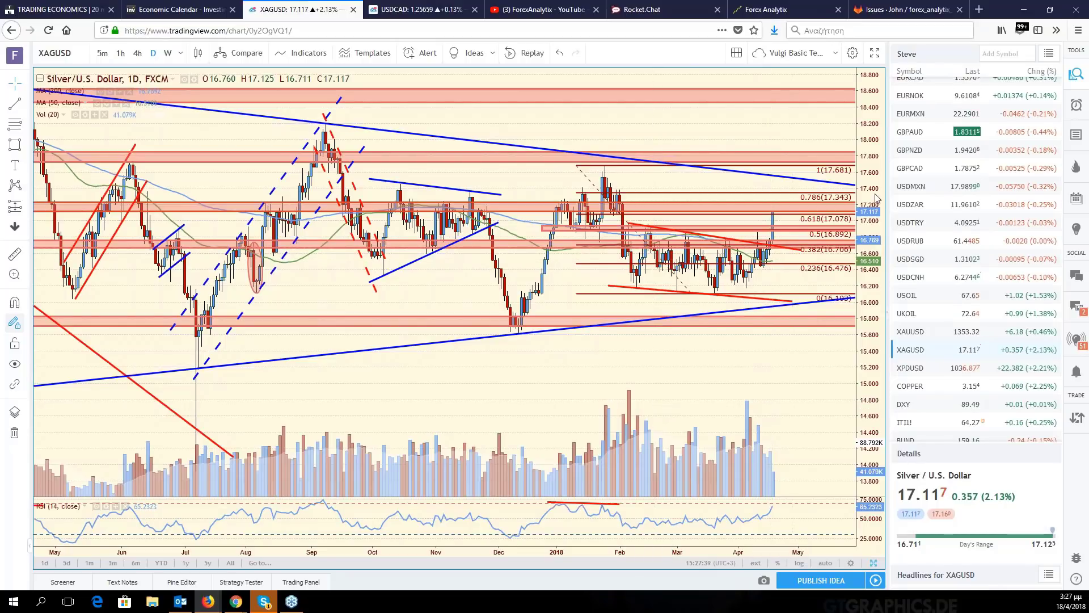
left_click_drag(877, 199, 869, 234)
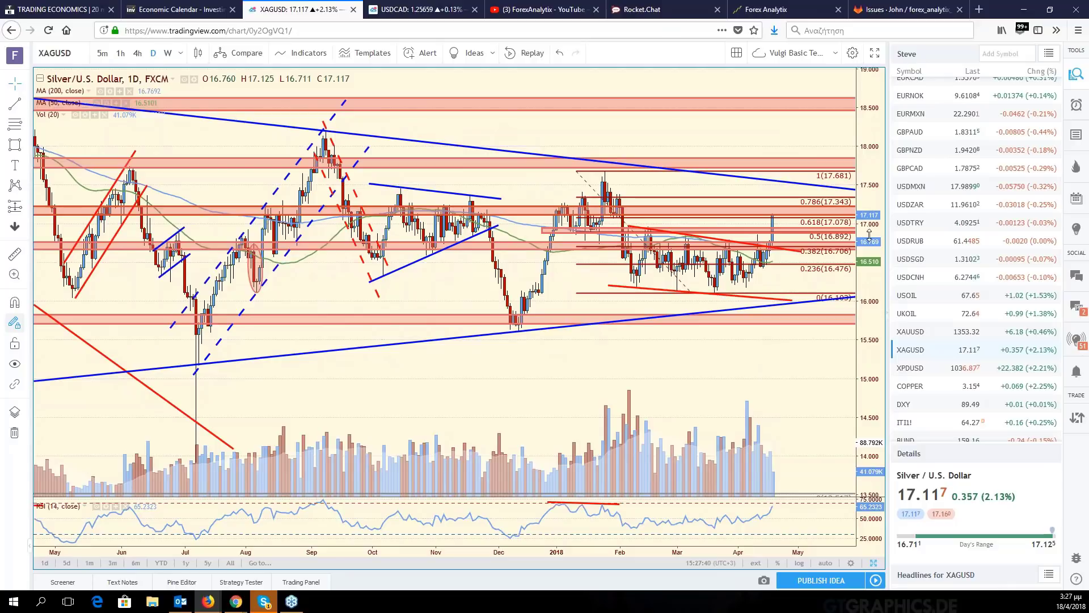
scroll(791, 290, "down", 2)
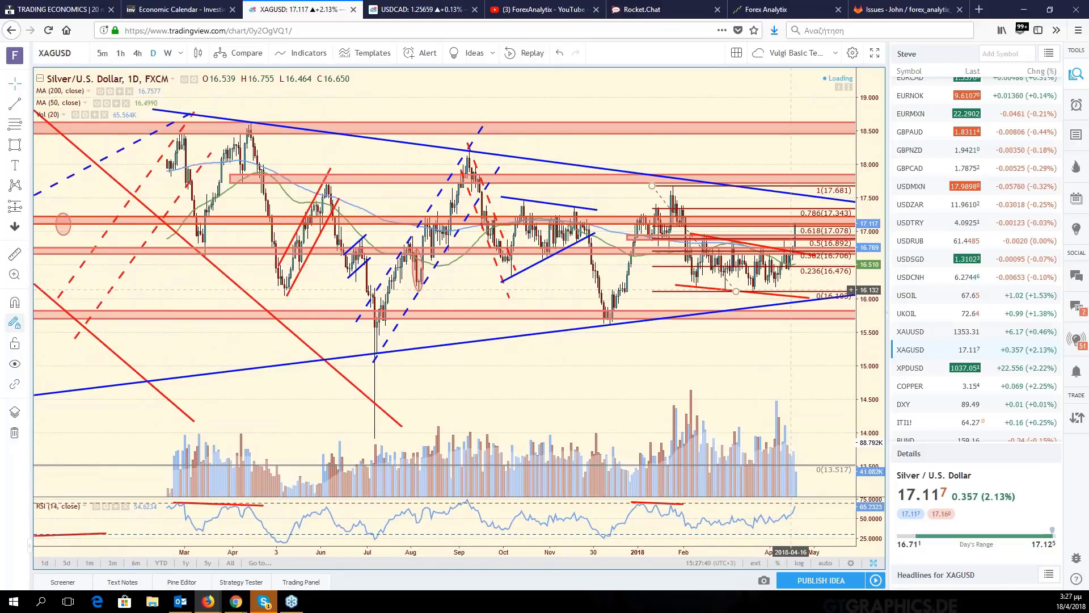
scroll(792, 289, "down", 2)
left_click_drag(792, 289, 711, 325)
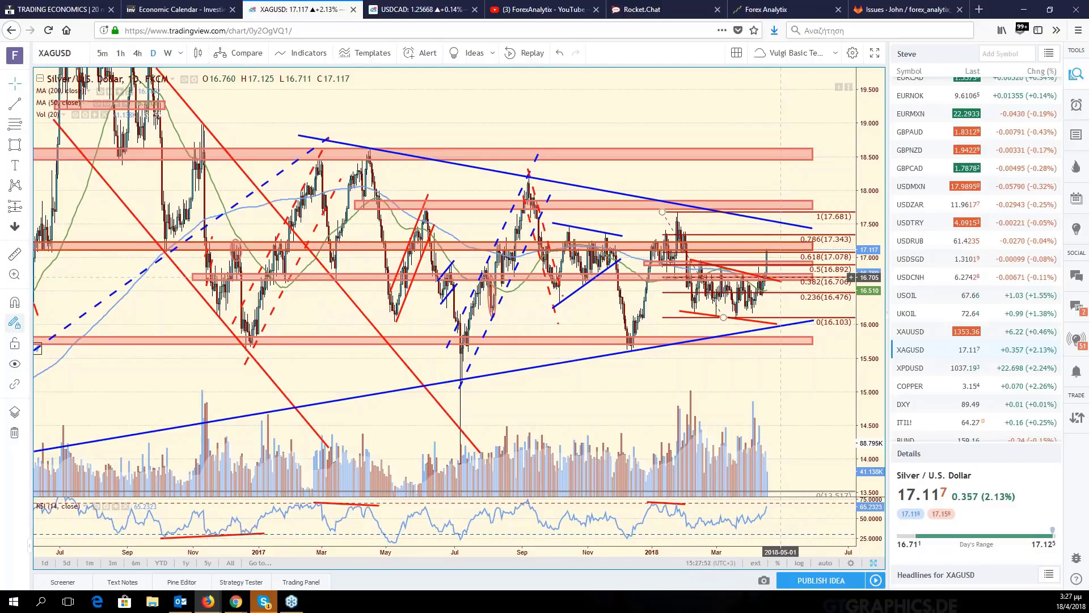
scroll(780, 277, "up", 2)
scroll(781, 277, "up", 2)
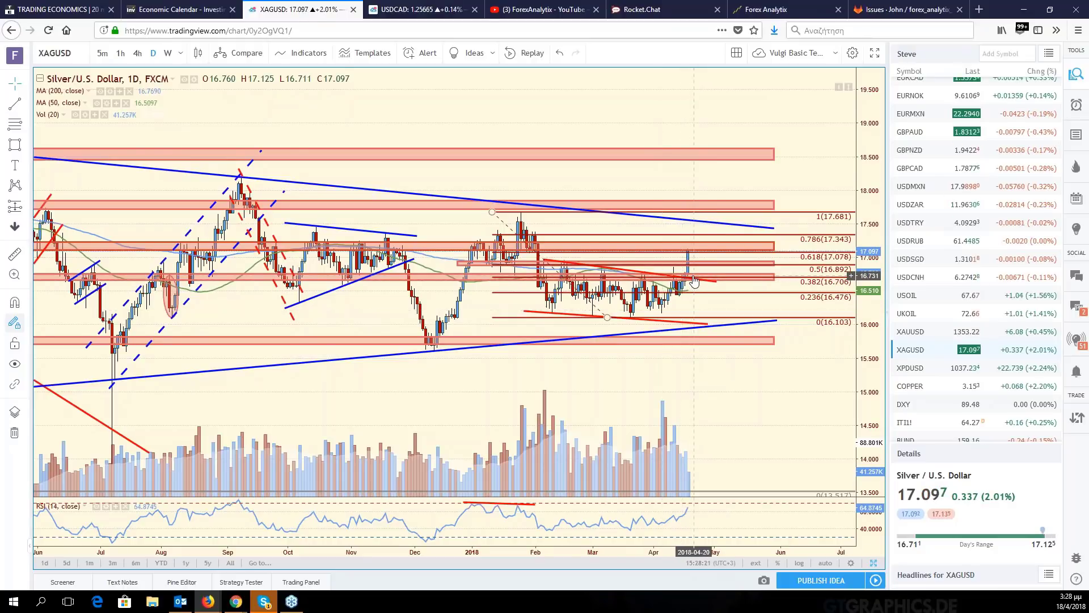
scroll(693, 279, "up", 2)
scroll(625, 282, "up", 1)
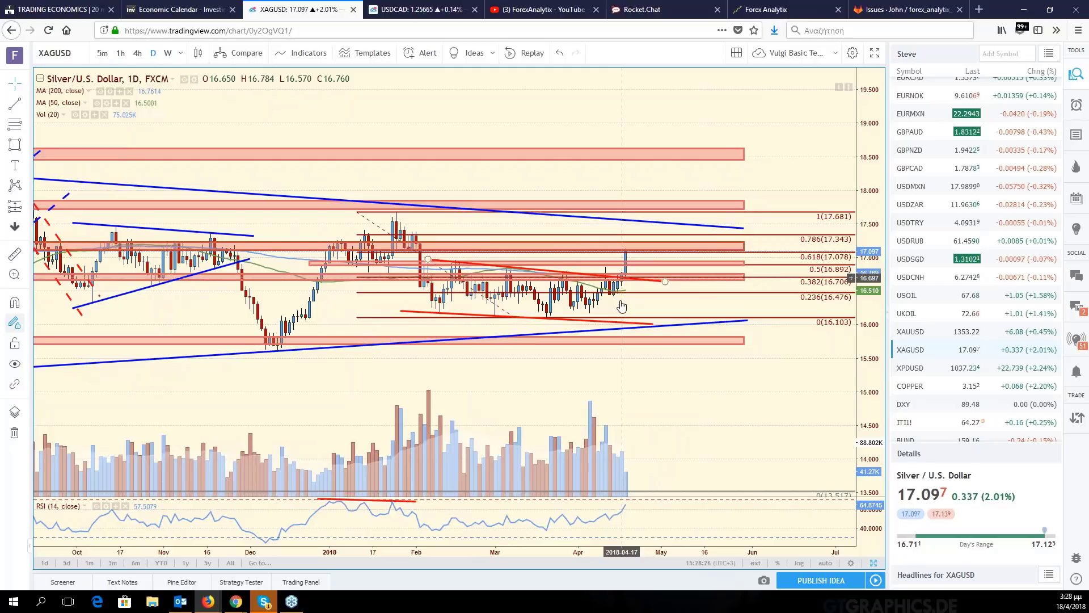
left_click(627, 319)
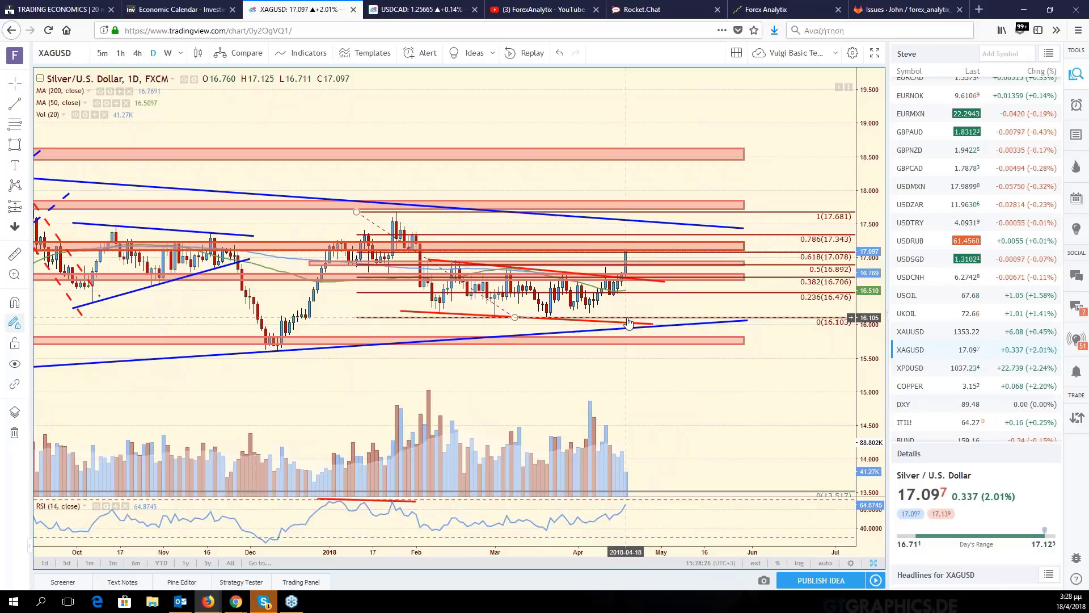
scroll(627, 322, "down", 2)
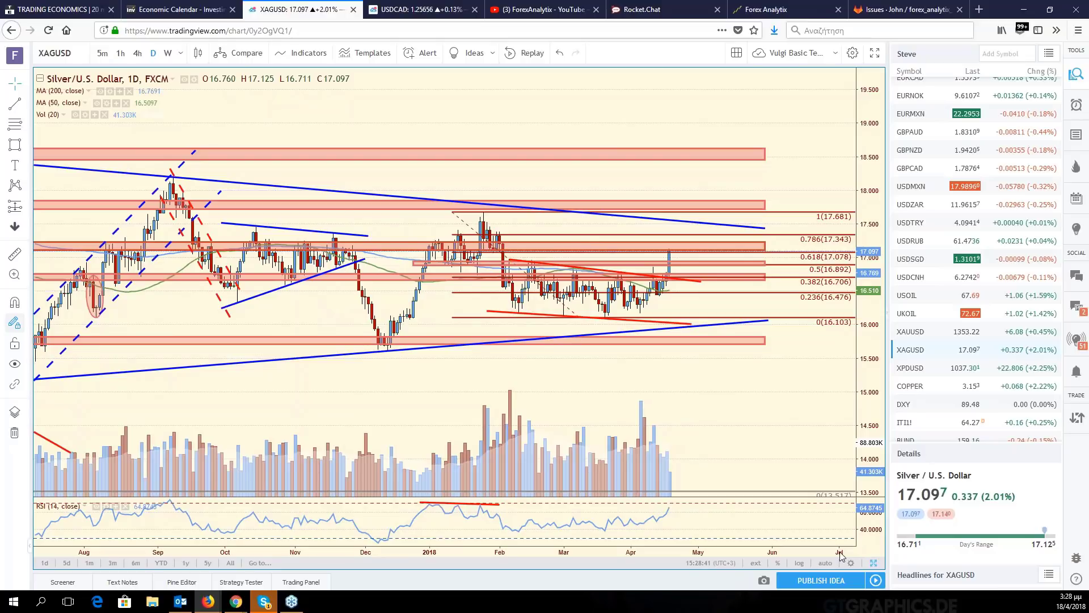
left_click(826, 563)
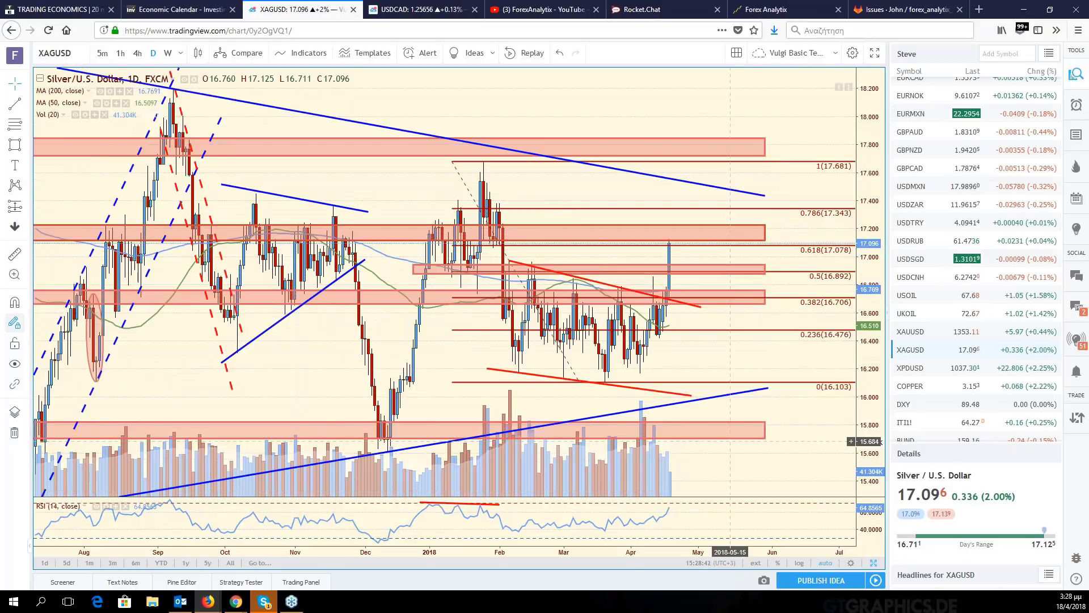
left_click_drag(850, 441, 861, 293)
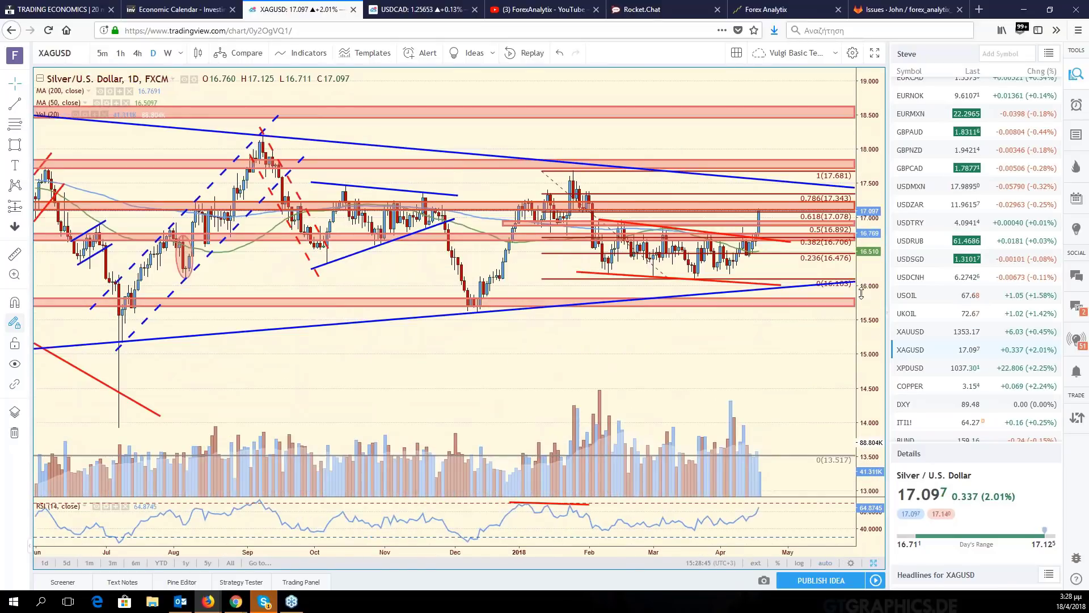
scroll(450, 156, "down", 5)
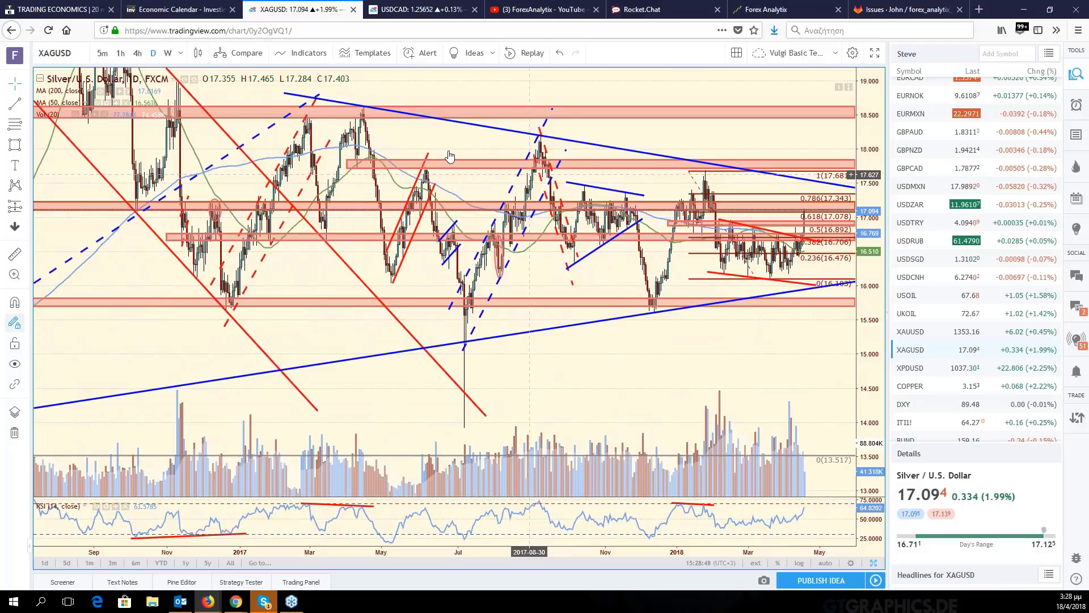
left_click_drag(450, 156, 412, 165)
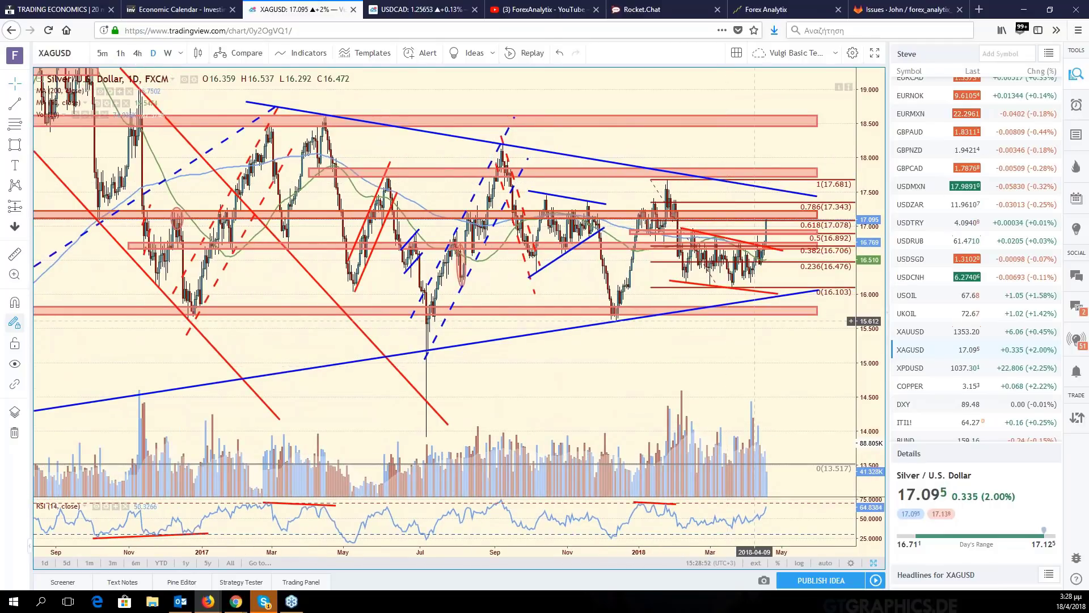
Switch the chart to gold (XAUUSD) via palladium and zoom in
left_click(920, 373)
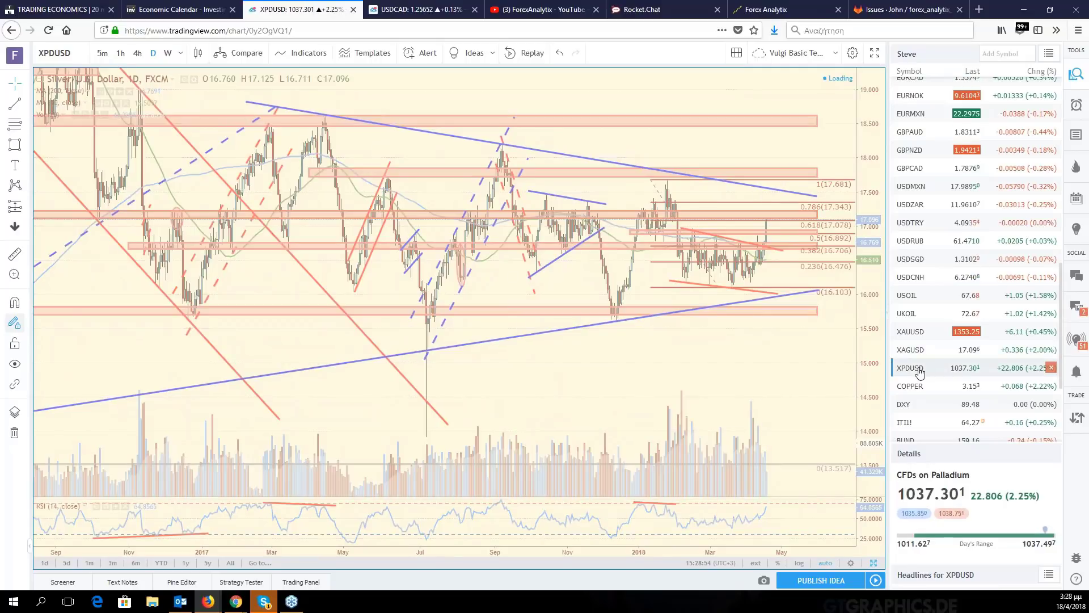
key("Up")
key("Up")
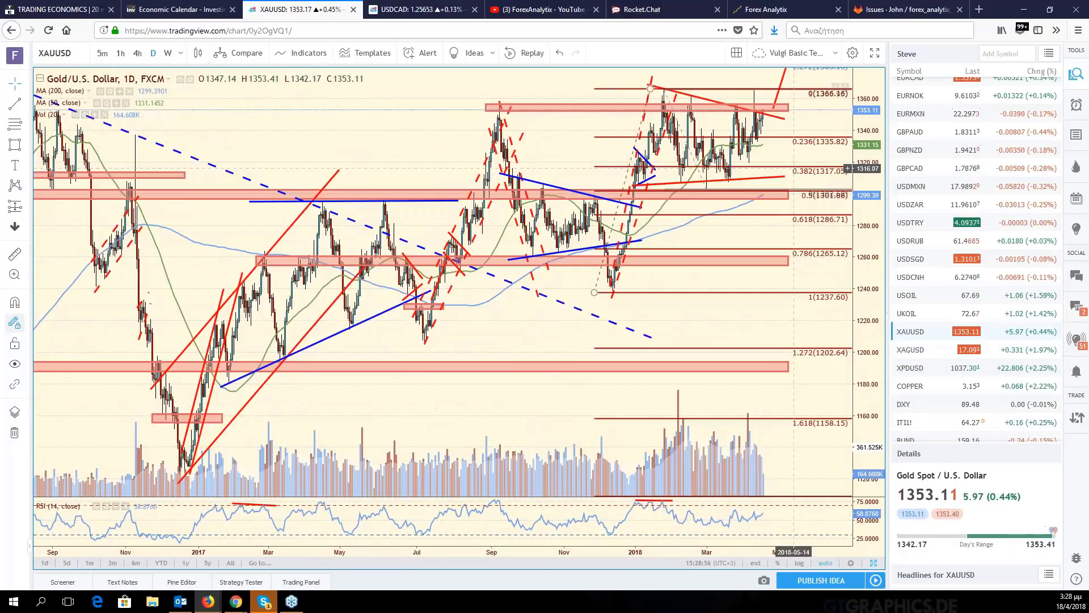
scroll(793, 168, "up", 2)
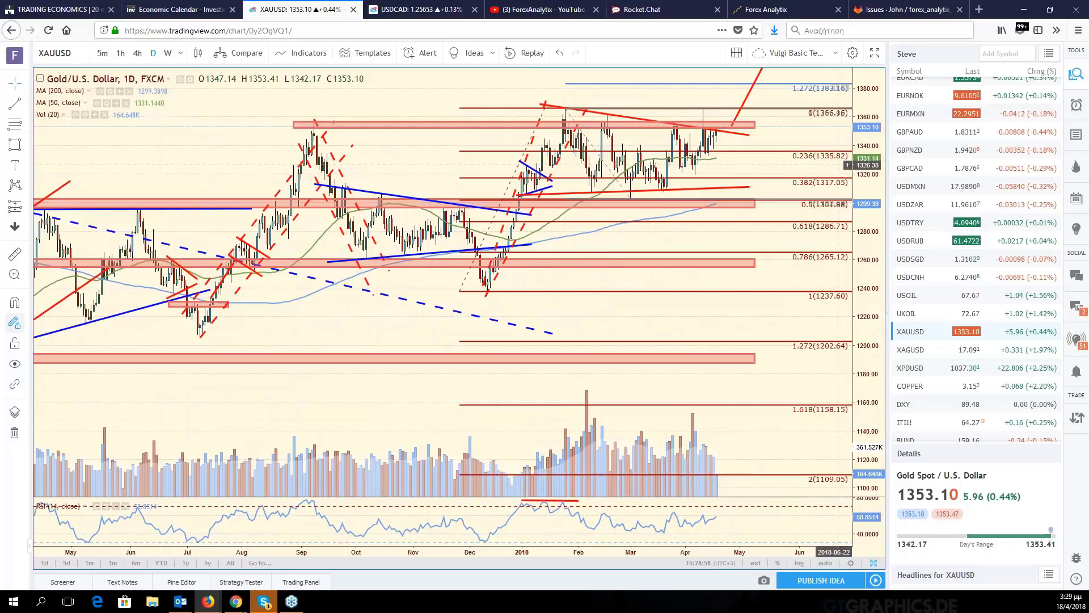
scroll(838, 164, "up", 1)
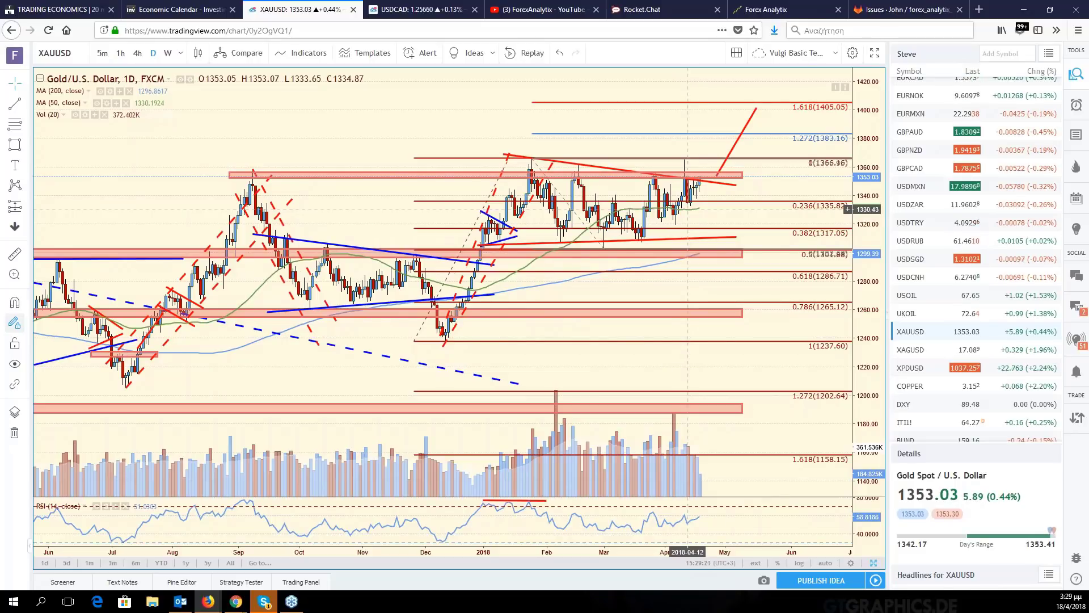
Inspect the gold Fibonacci drawings and pan the chart to start at May
left_click(685, 200)
left_click(720, 157)
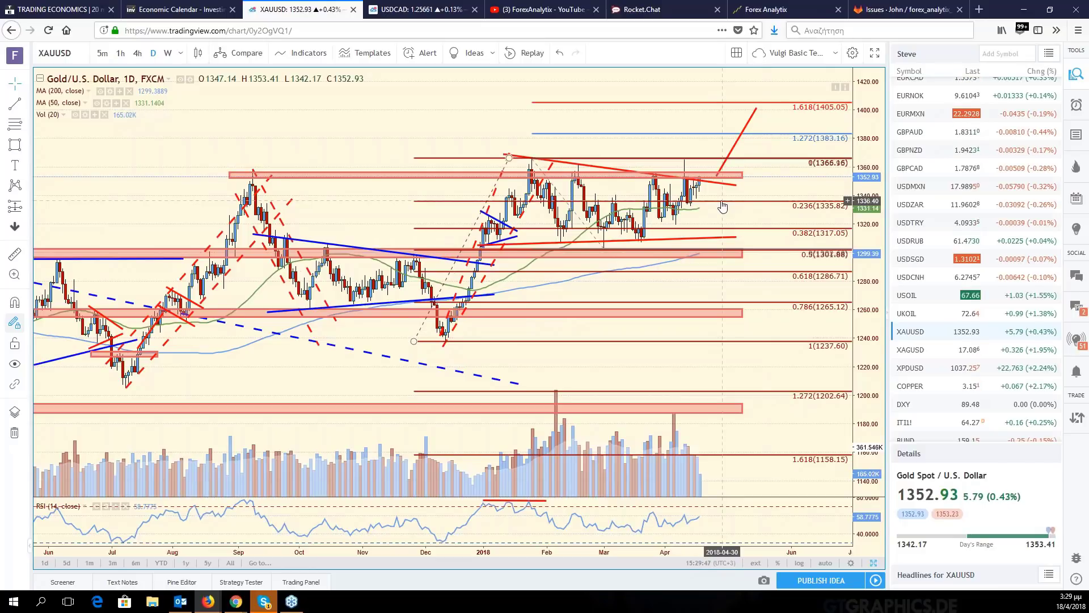
left_click(719, 211)
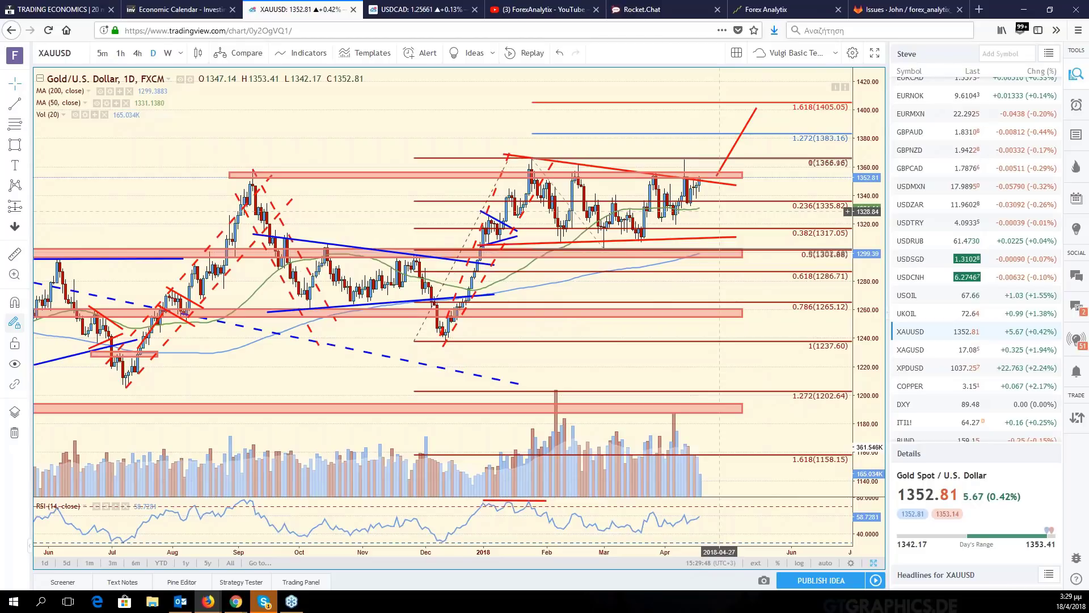
left_click_drag(719, 211, 832, 219)
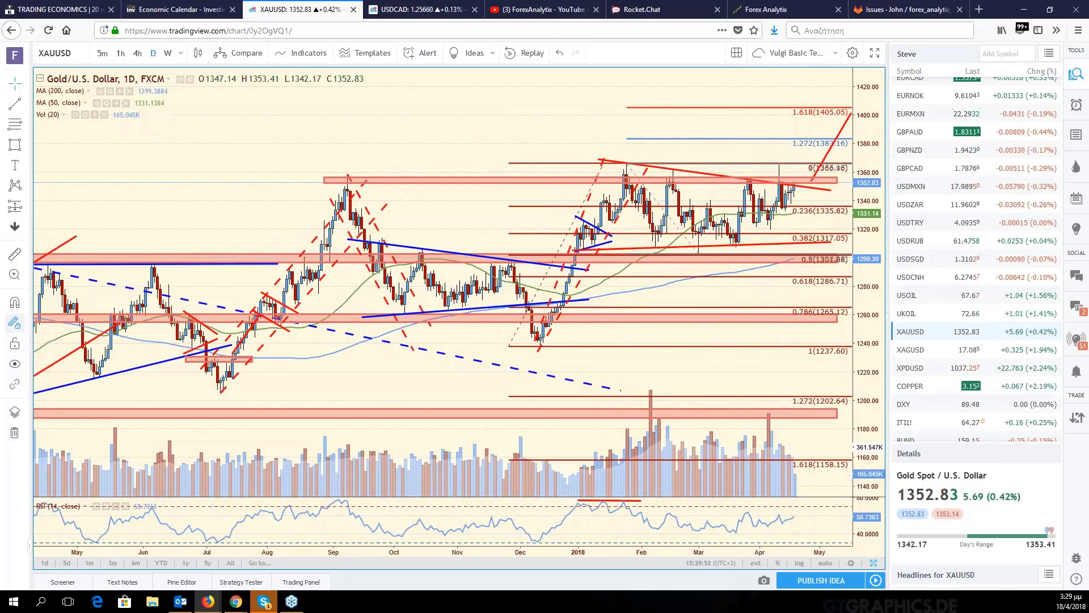
Open the palladium (XPDUSD) daily chart and inspect its Fibonacci retracement and lower red support zone
left_click(927, 372)
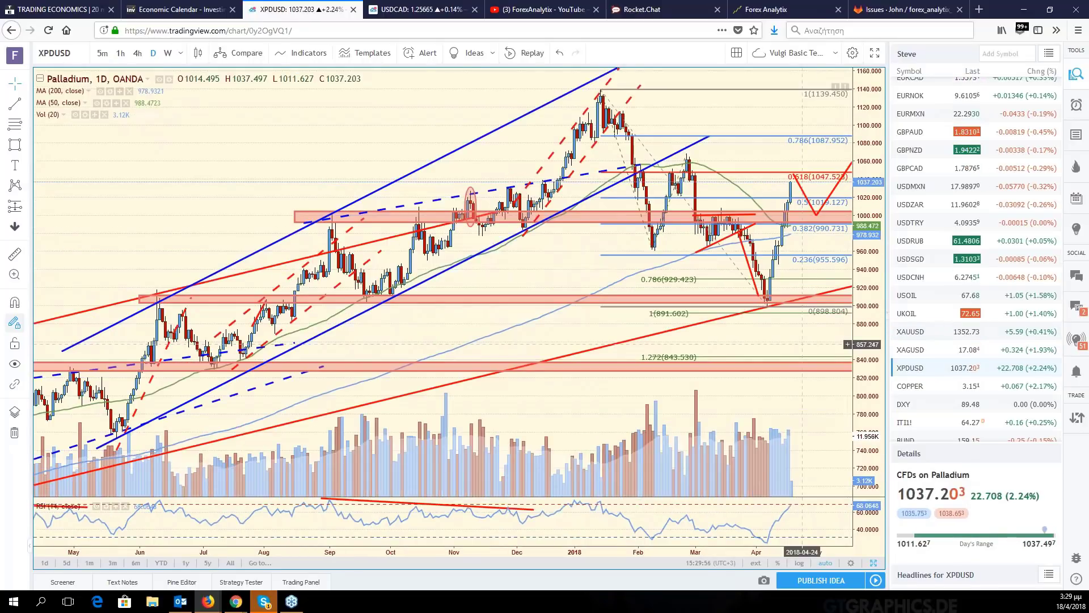
left_click_drag(801, 344, 765, 344)
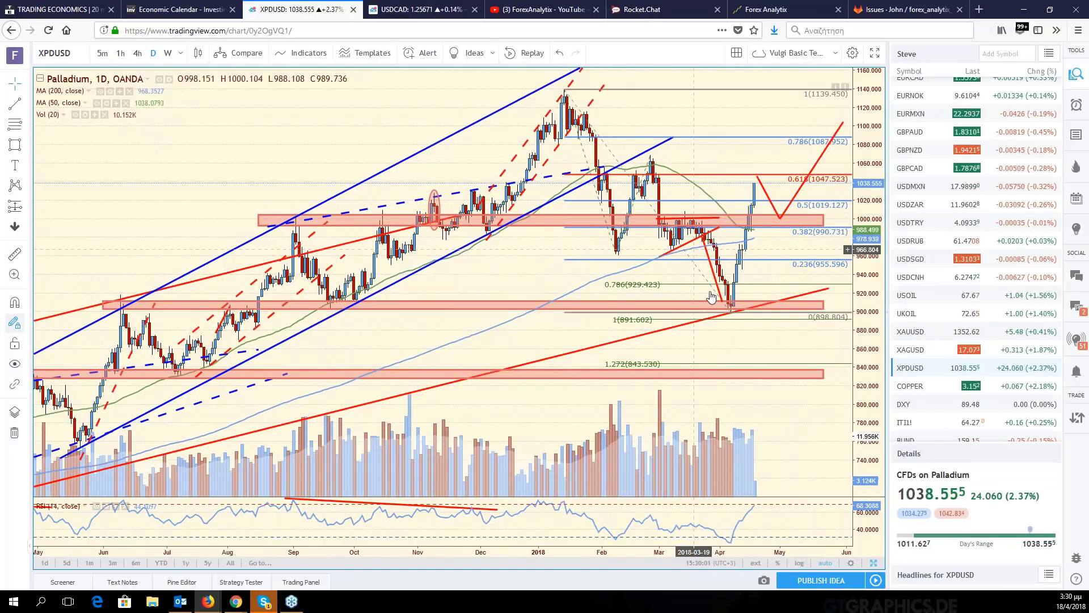
left_click(736, 312)
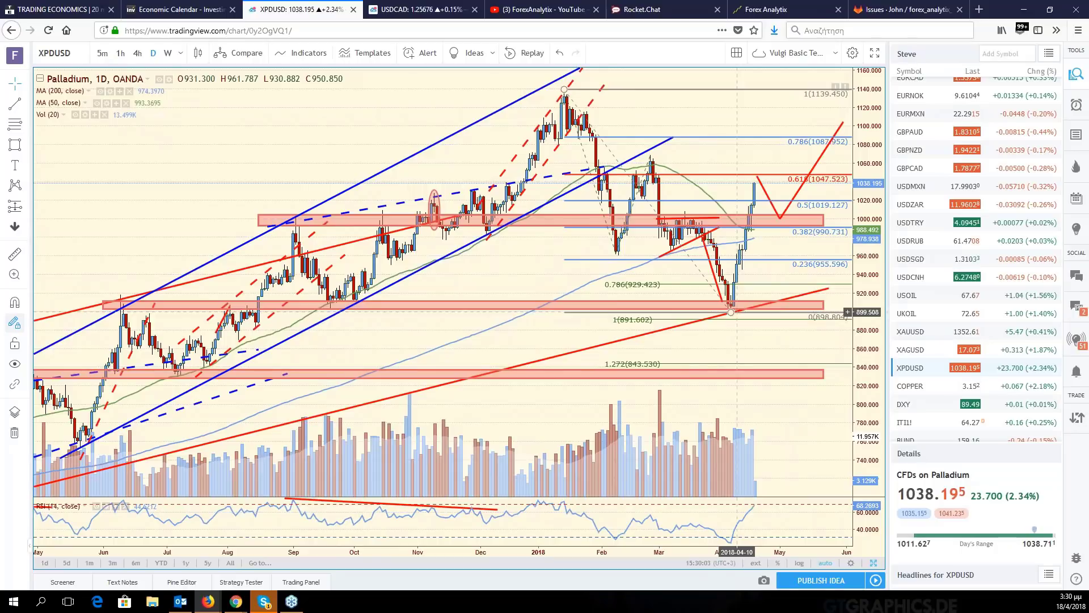
left_click(732, 303)
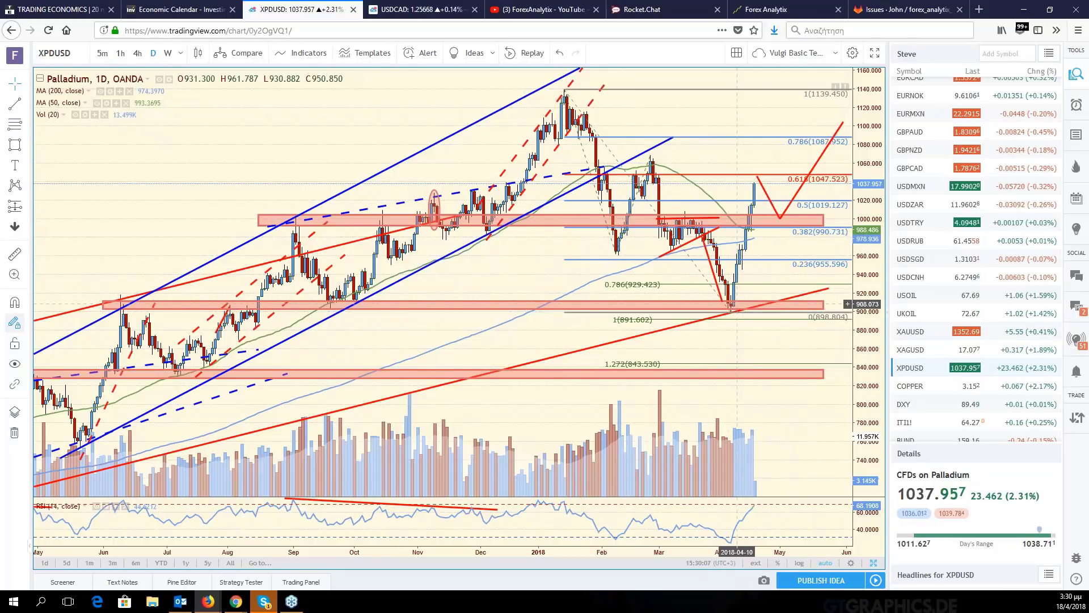
scroll(737, 304, "down", 1)
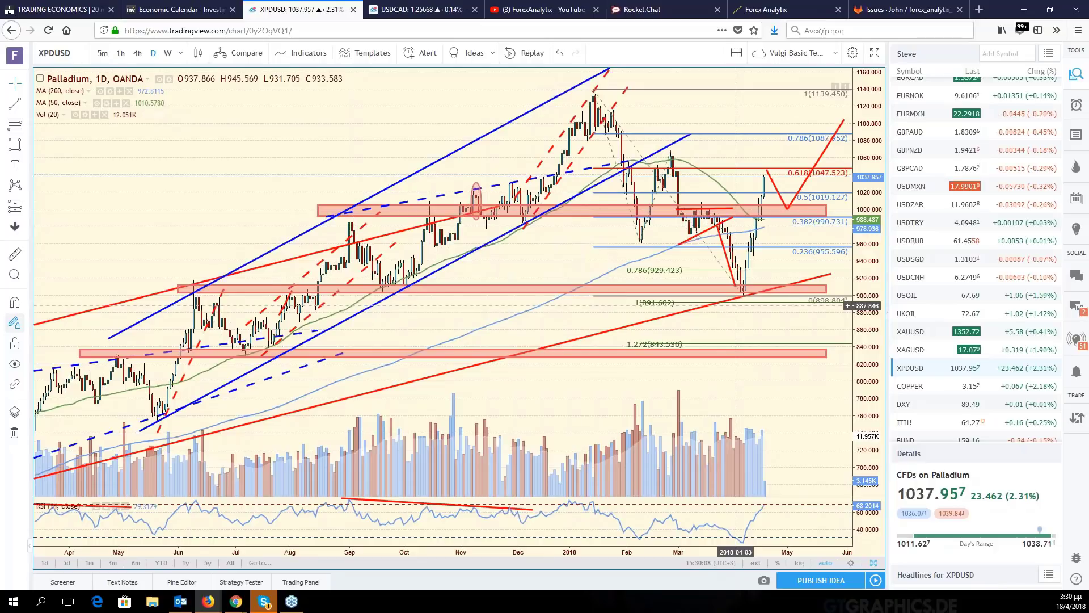
scroll(736, 304, "down", 2)
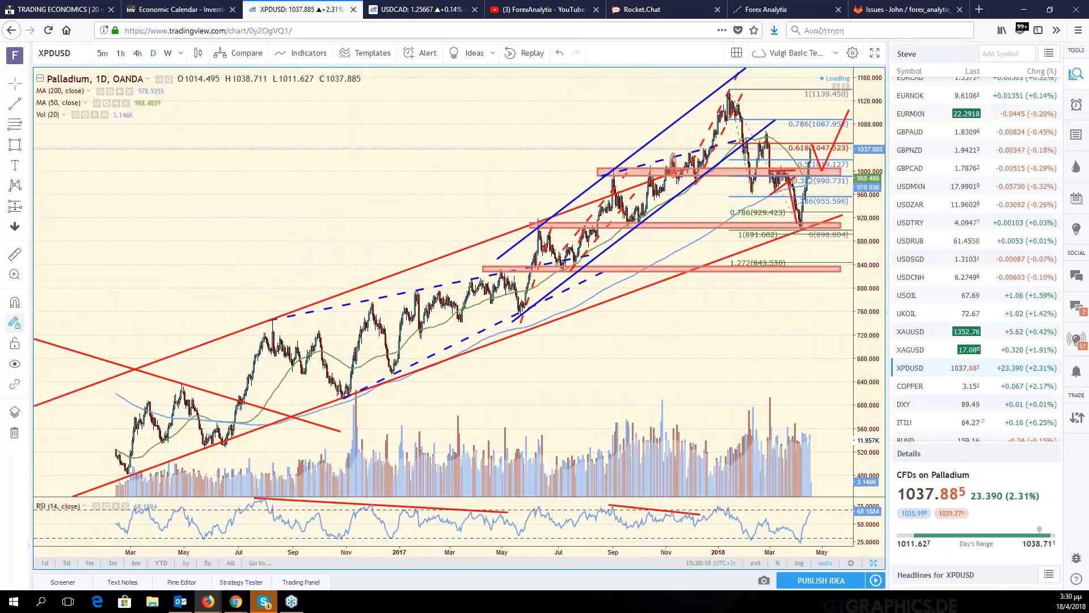
scroll(736, 303, "up", 3)
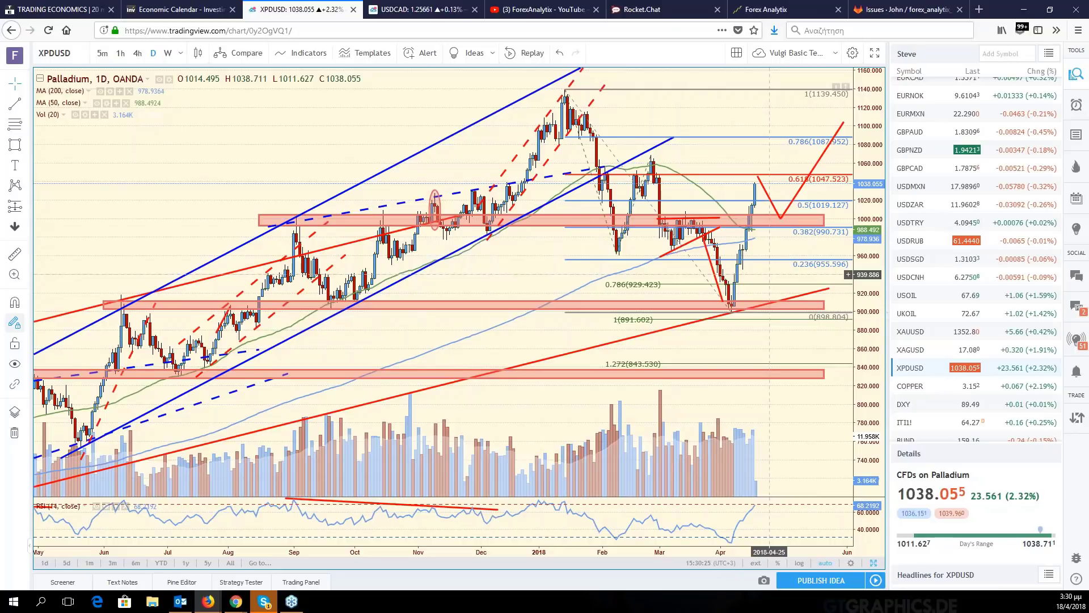
left_click_drag(769, 274, 755, 277)
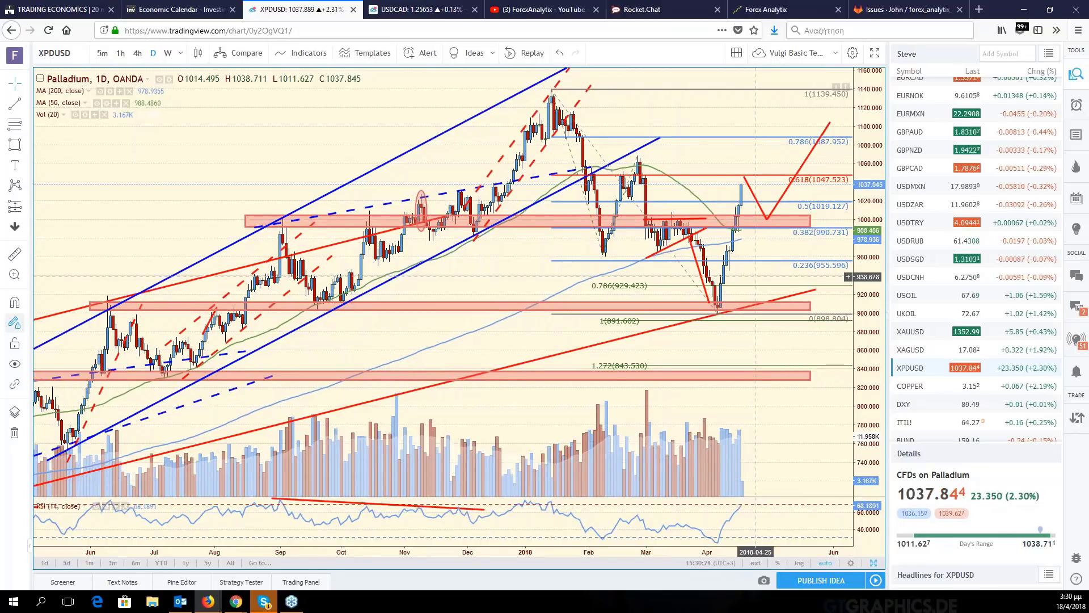
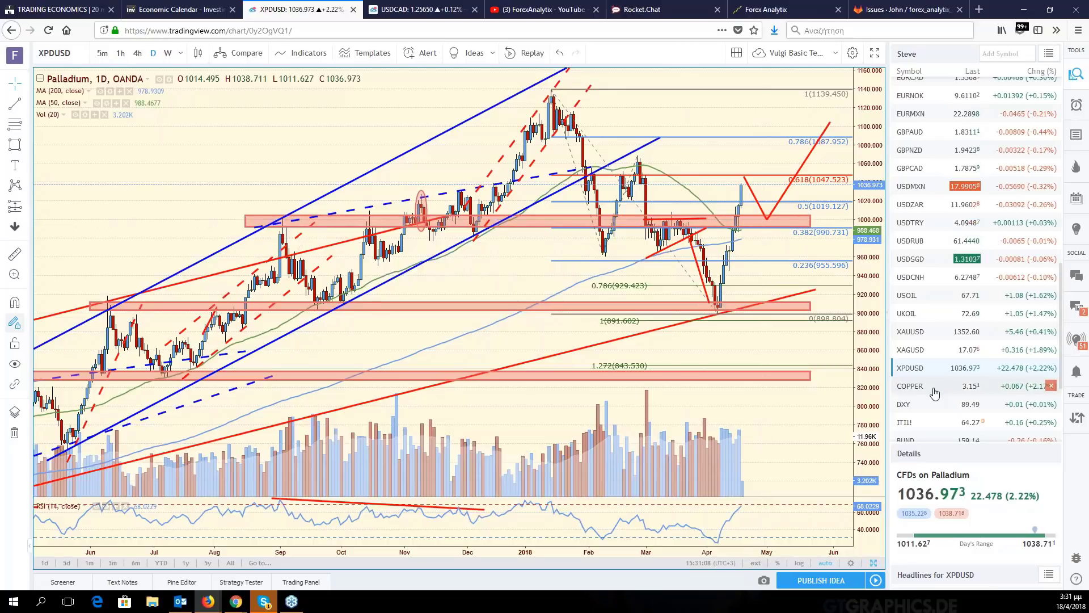
Load the daily COPPER chart from the watchlist, with its Fibonacci levels 2.935–3.321
left_click(935, 392)
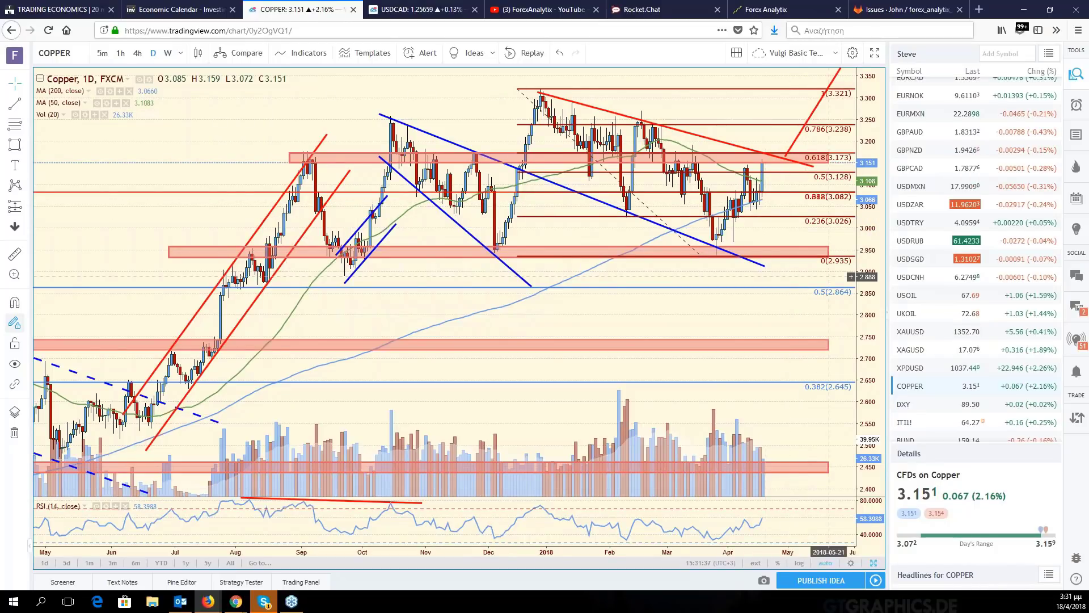
Zoom the Copper chart out and back in, then shift it right to start around May
scroll(830, 276, "down", 2)
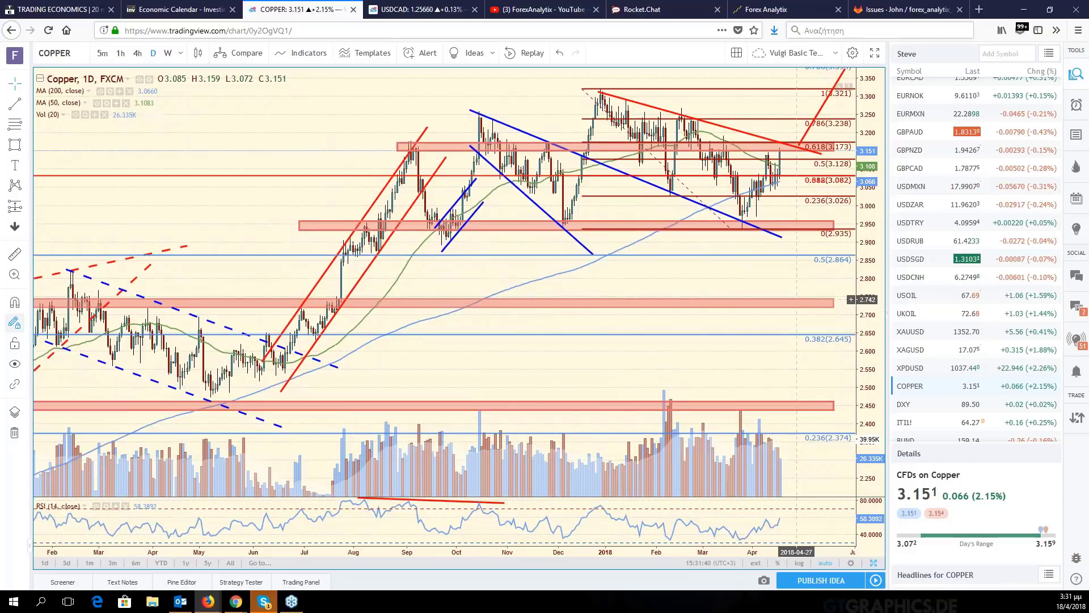
scroll(796, 299, "up", 2)
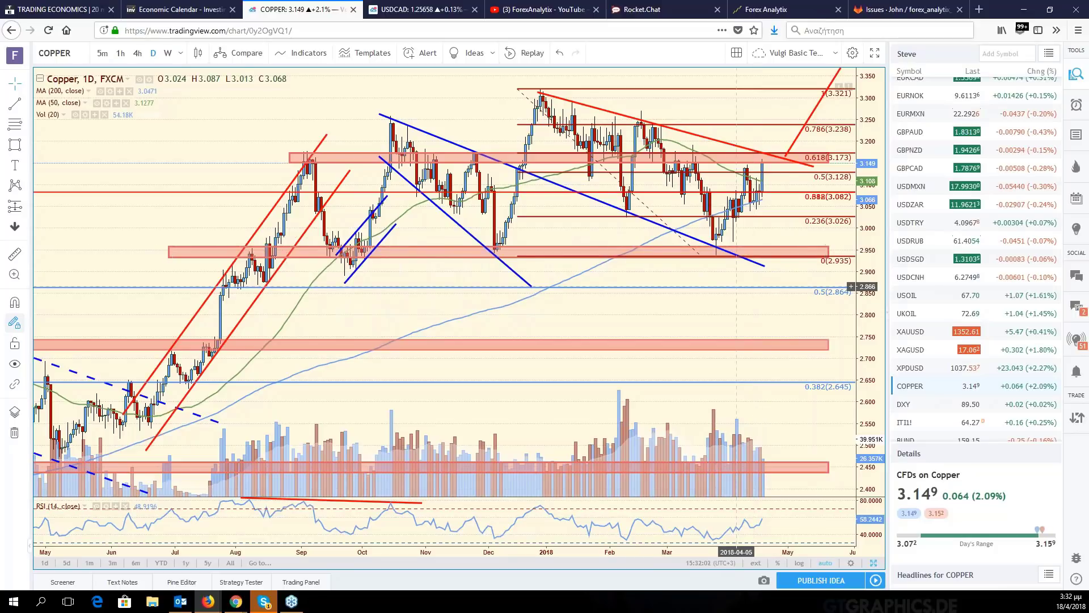
scroll(736, 286, "down", 3)
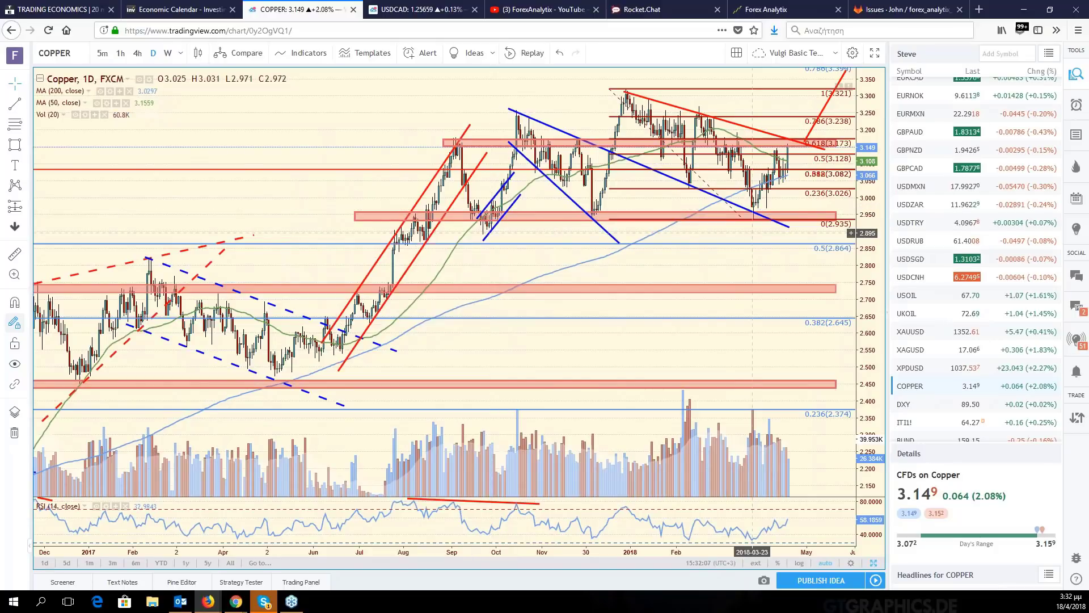
scroll(752, 233, "up", 1)
scroll(752, 233, "up", 1)
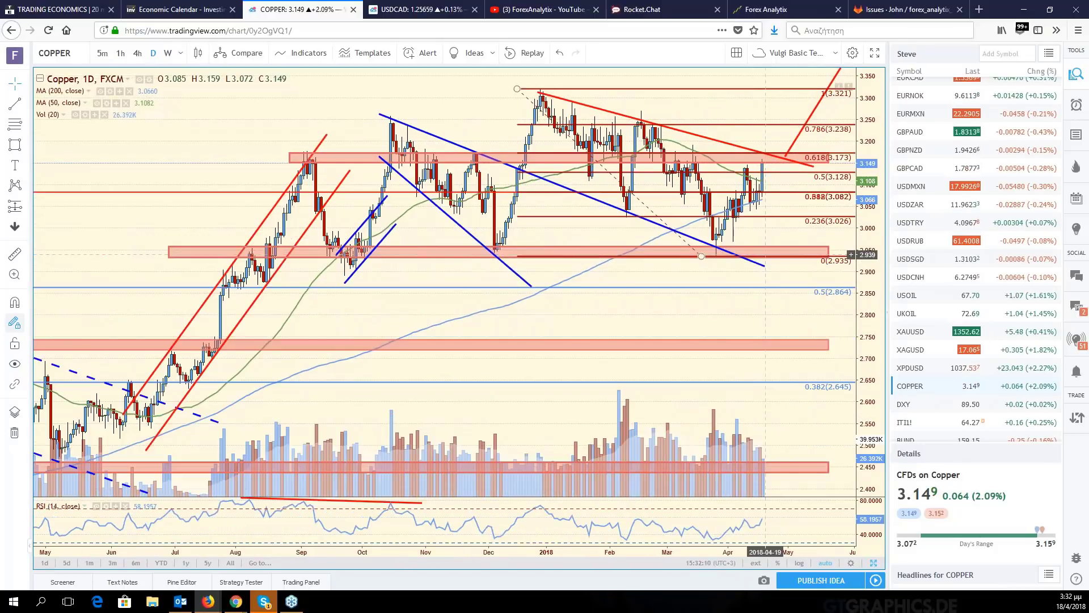
left_click_drag(763, 312, 804, 313)
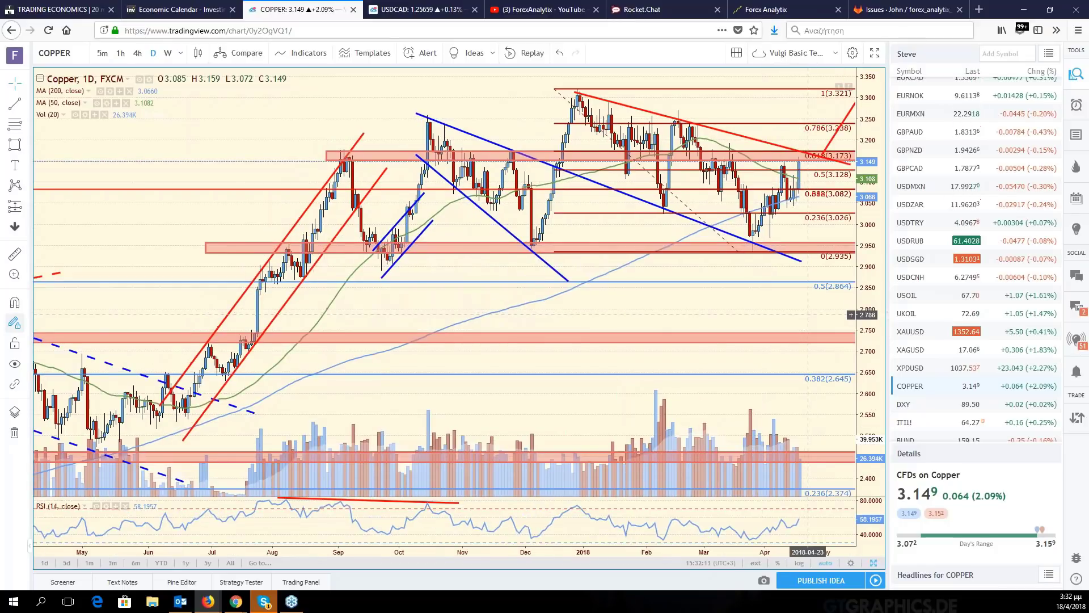
Load the USOIL daily chart, compress its price scale and shift it slightly right
left_click(923, 297)
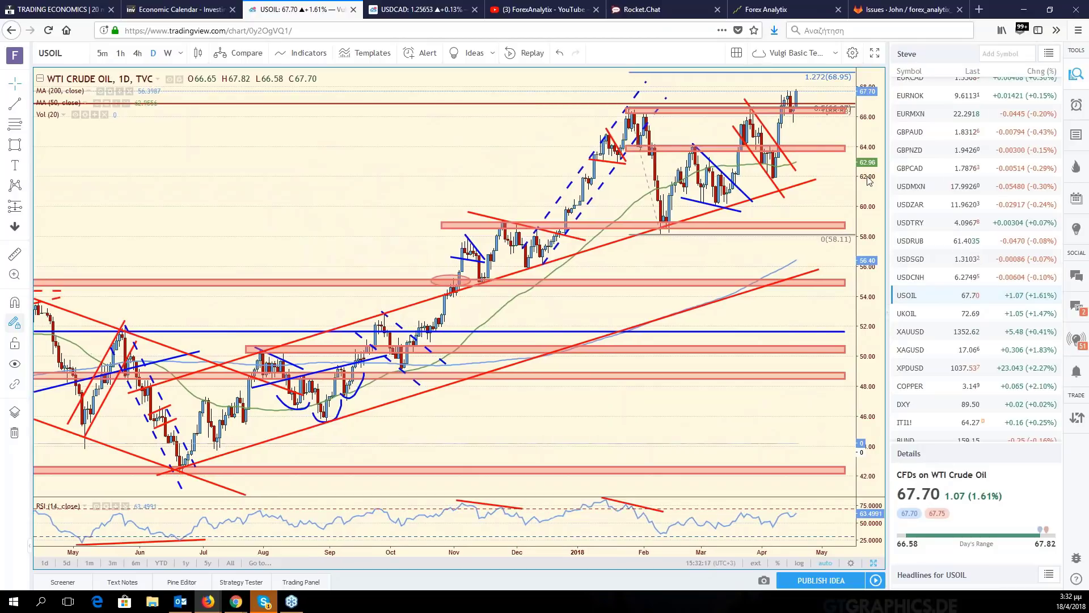
mouse_move(869, 181)
left_mouse_down()
mouse_move(837, 204)
mouse_move(831, 248)
left_mouse_up()
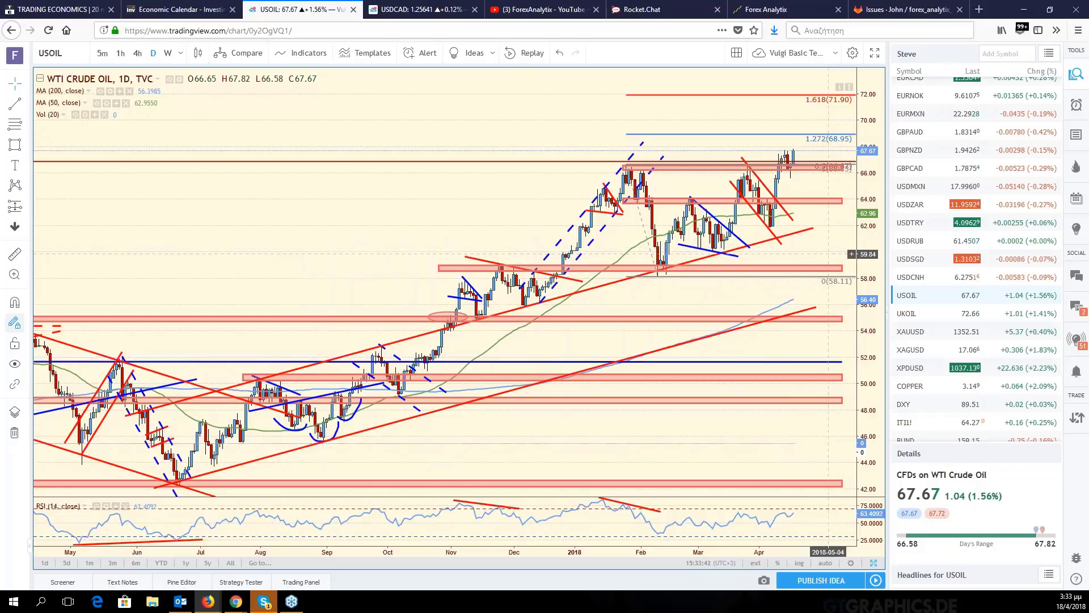
left_click_drag(829, 254, 855, 255)
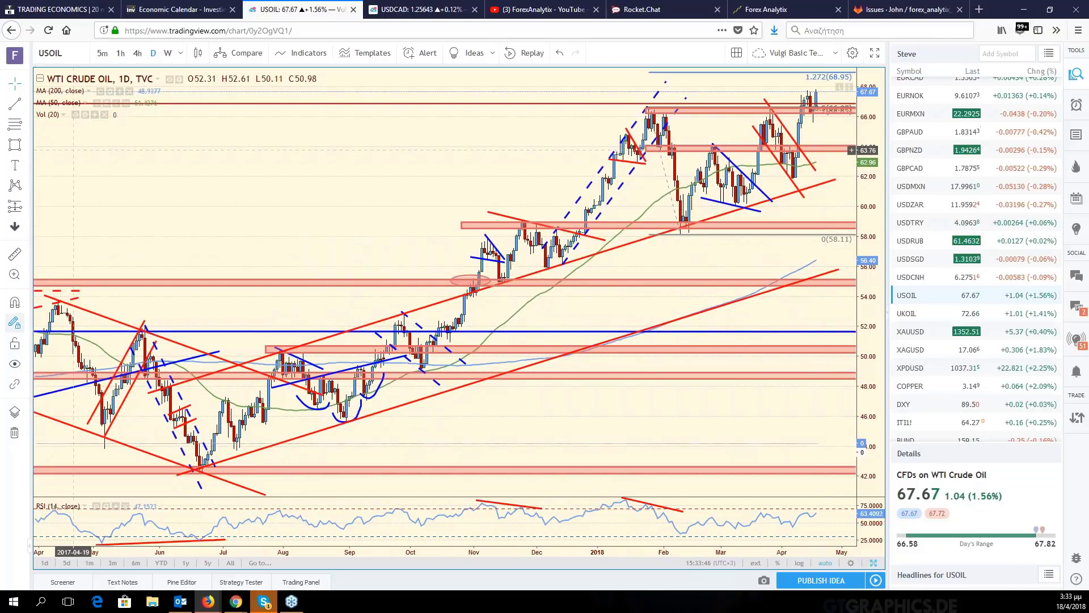
Load the USDCAD daily chart and select its red support zone near 1.2435
type("ΘΣΔΨΑΔ")
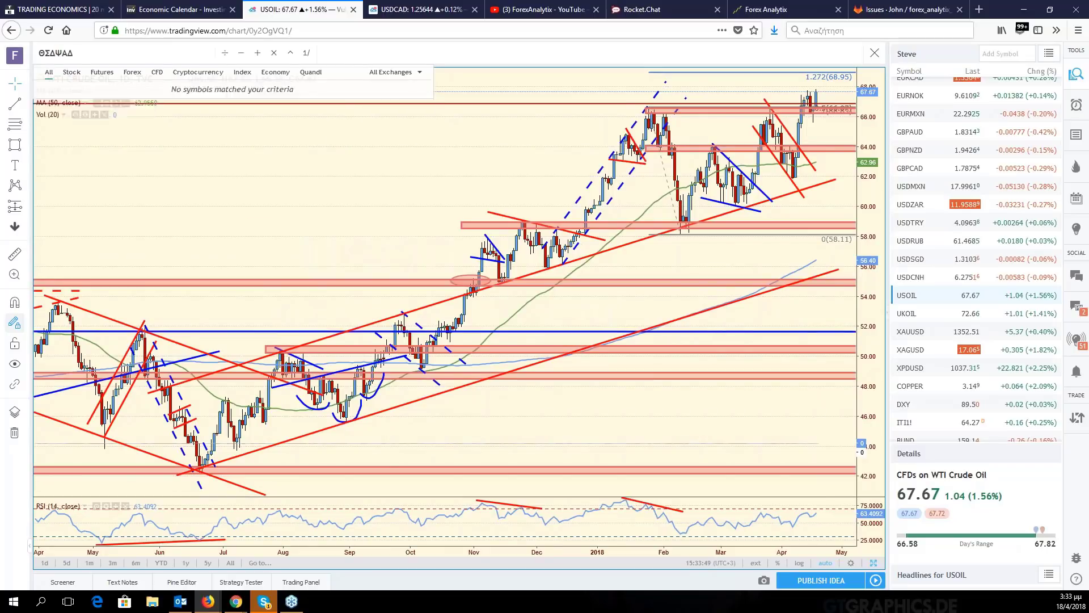
key("BackSpace")
key("BackSpace")
key("BackSpace")
type("USDCAD")
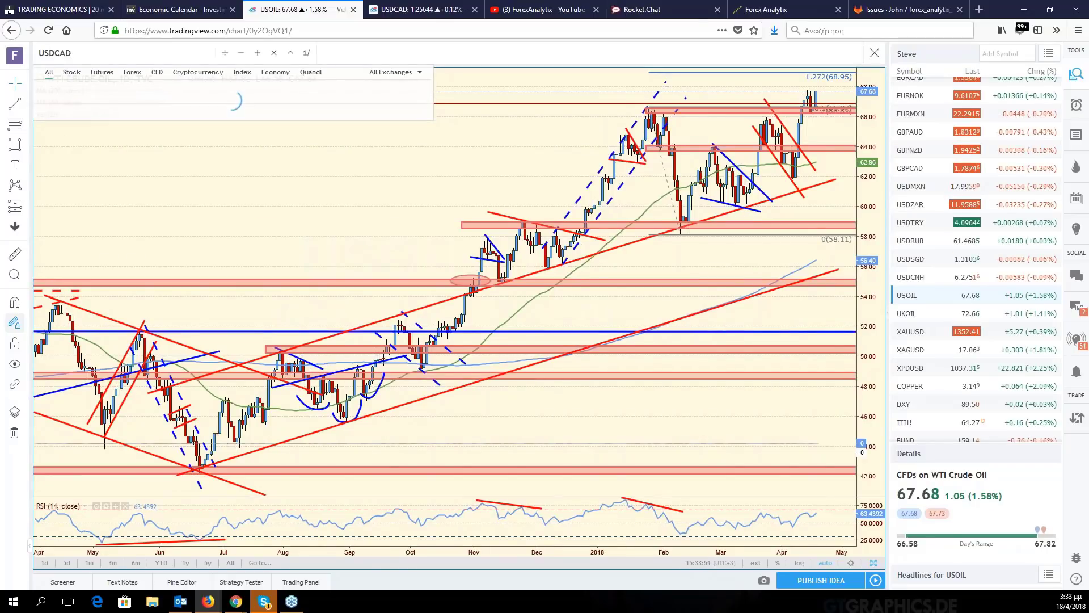
key("Return")
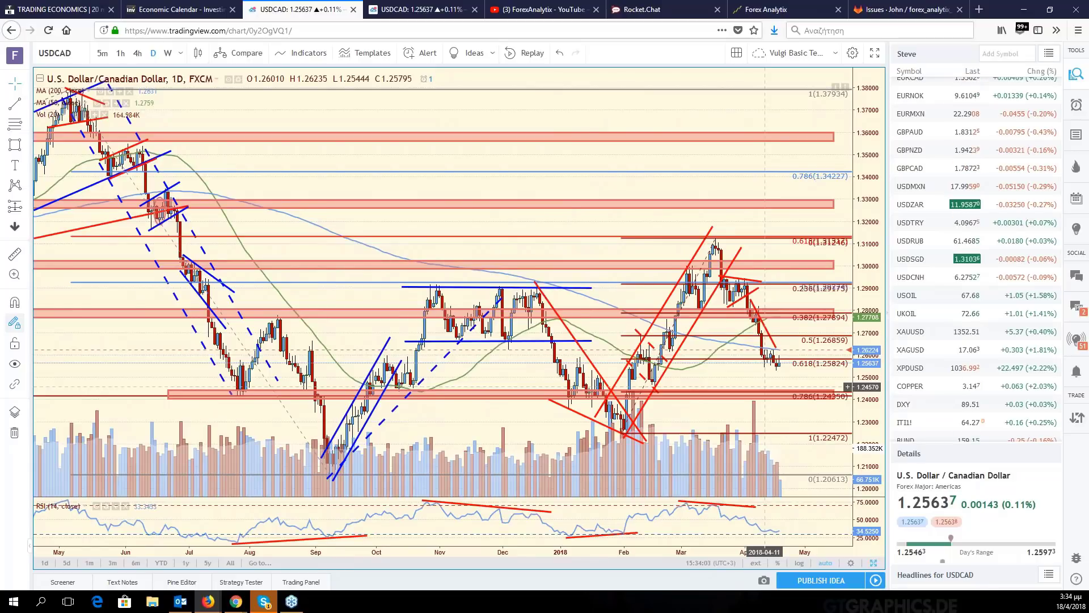
left_click(783, 394)
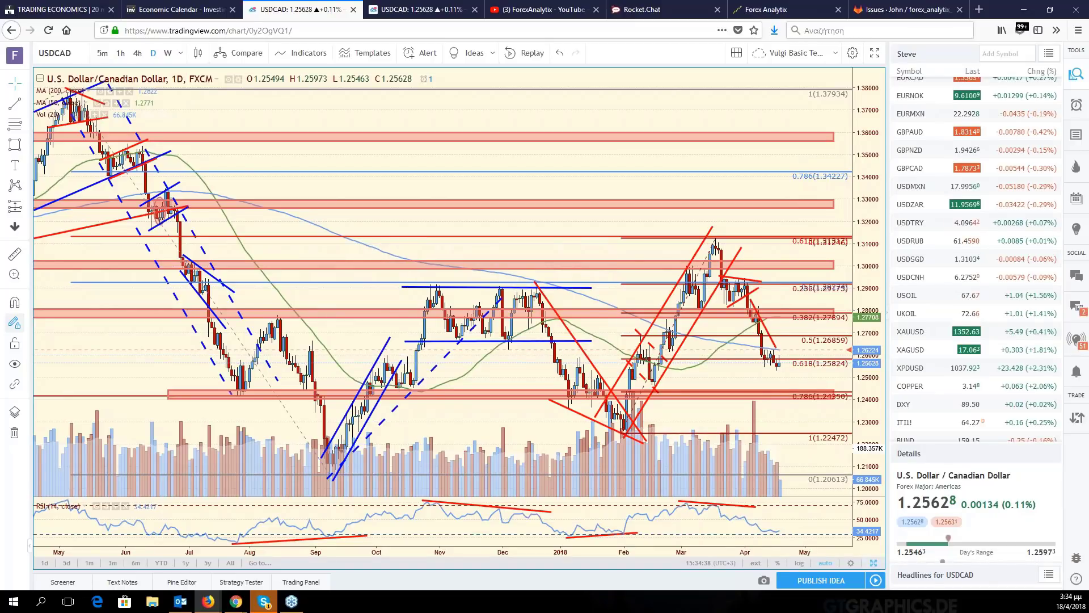
Maximize the GBPUSD pane from the six-chart grid, shift it left and compress its price scale
left_click(874, 563)
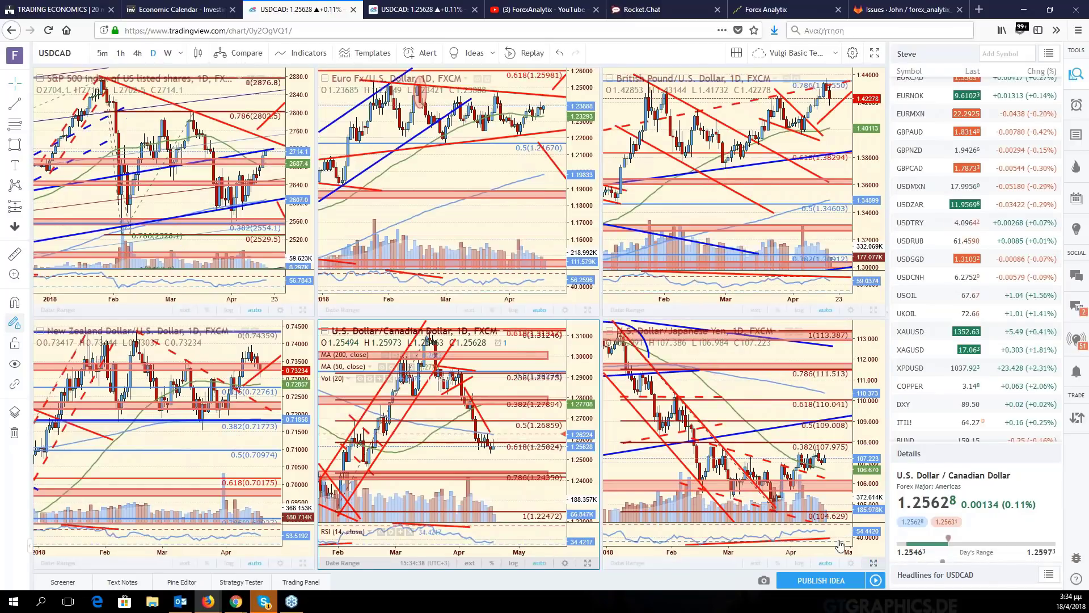
left_click(871, 310)
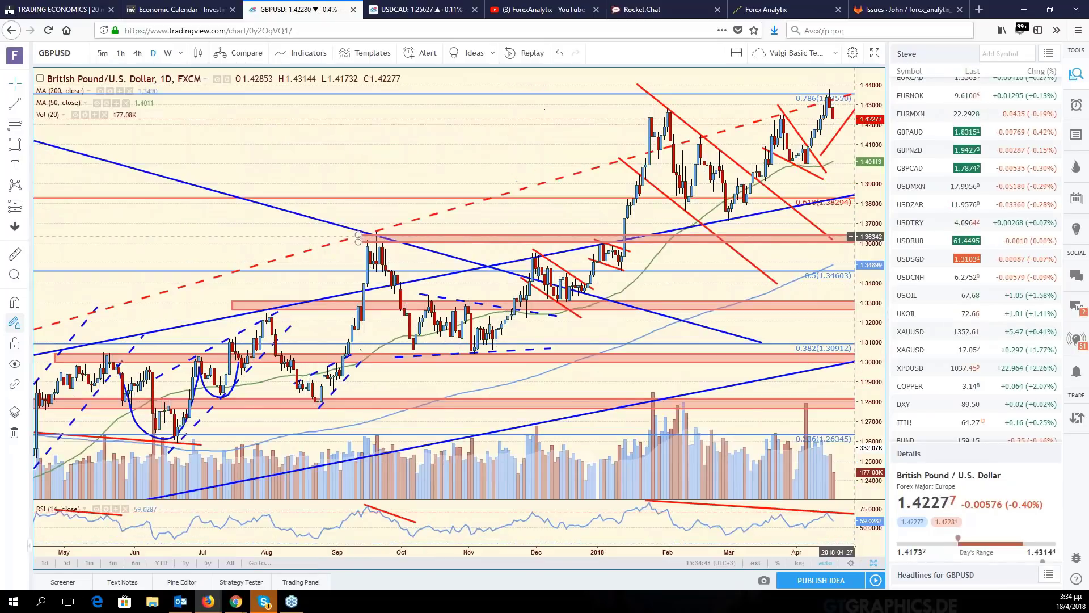
left_click_drag(837, 237, 805, 244)
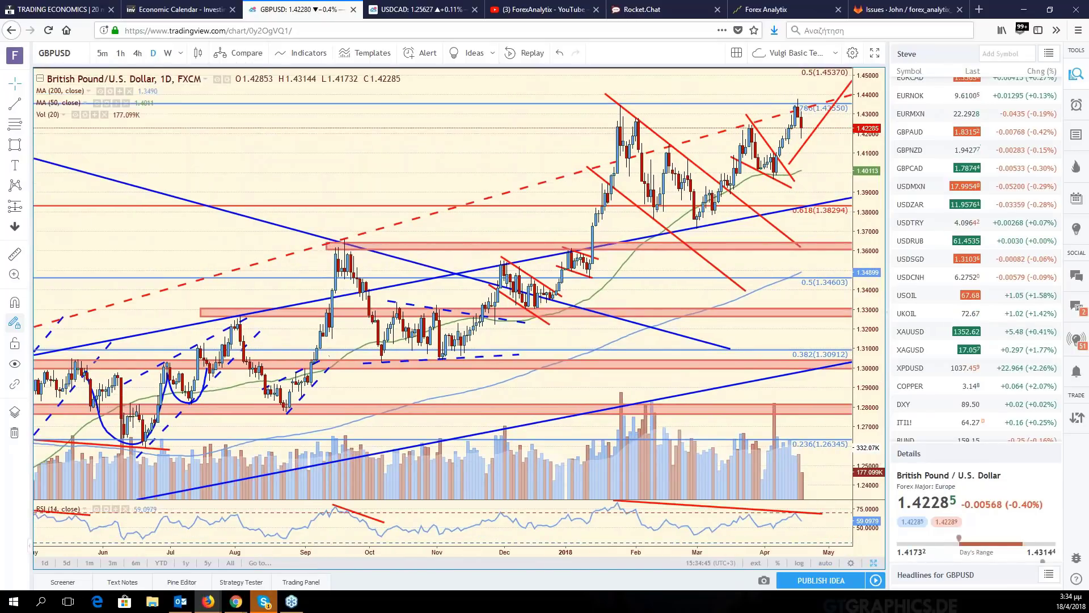
left_click_drag(868, 142, 868, 170)
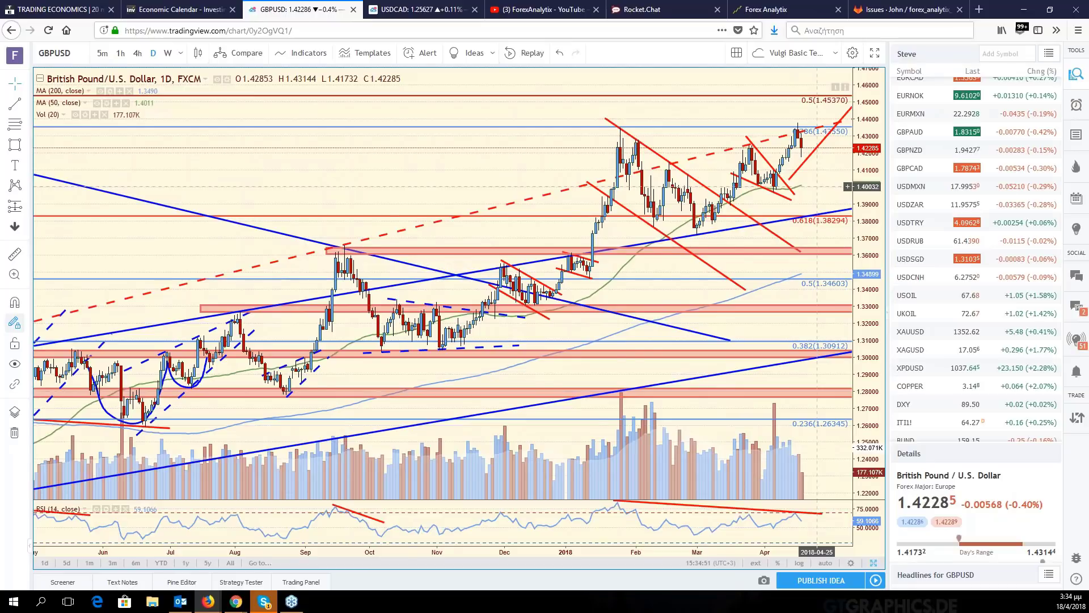
Zoom GBPUSD, turn on auto scale, nudge it right, then restore the six-chart grid
scroll(777, 188, "down", 3)
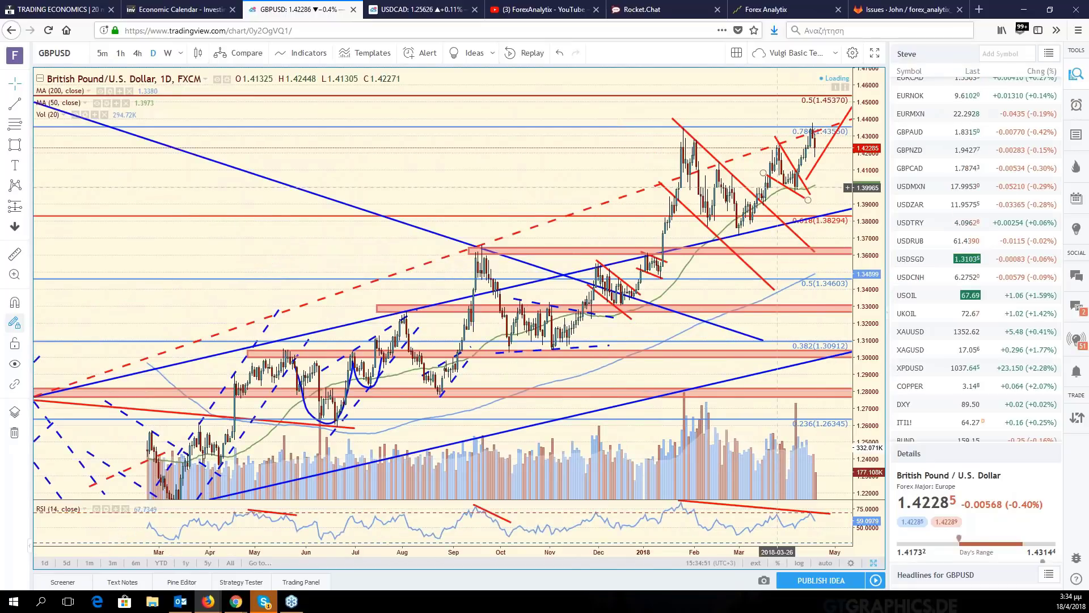
scroll(777, 187, "down", 3)
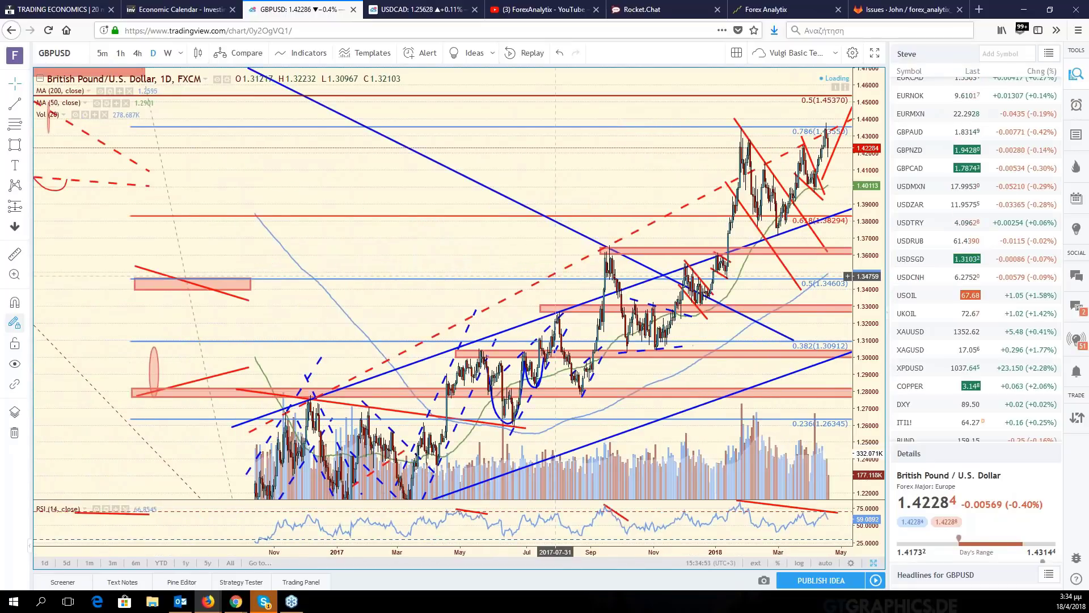
scroll(752, 183, "up", 3)
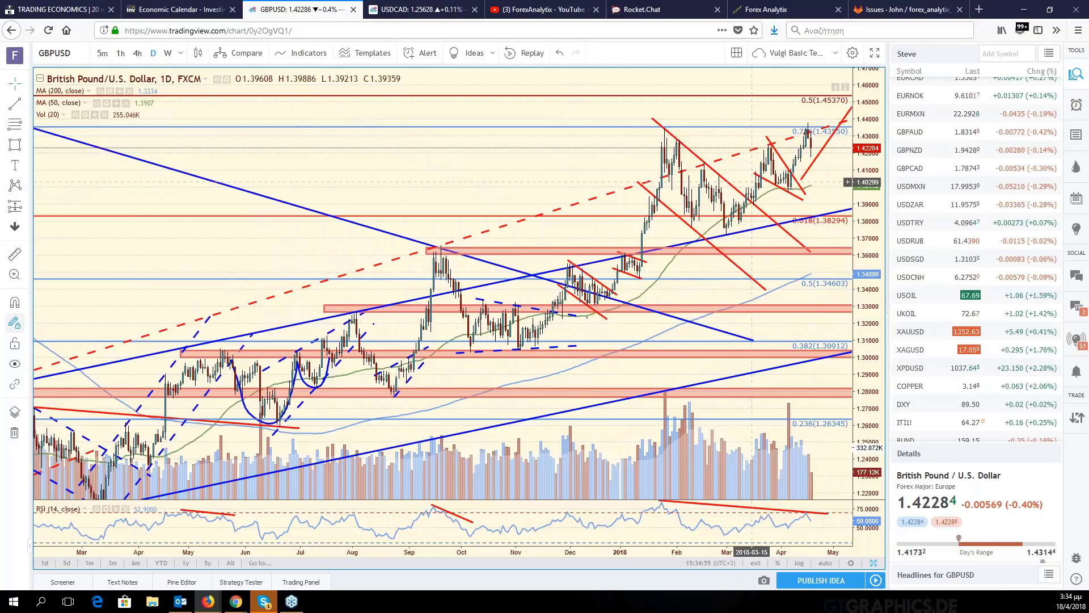
scroll(751, 182, "up", 3)
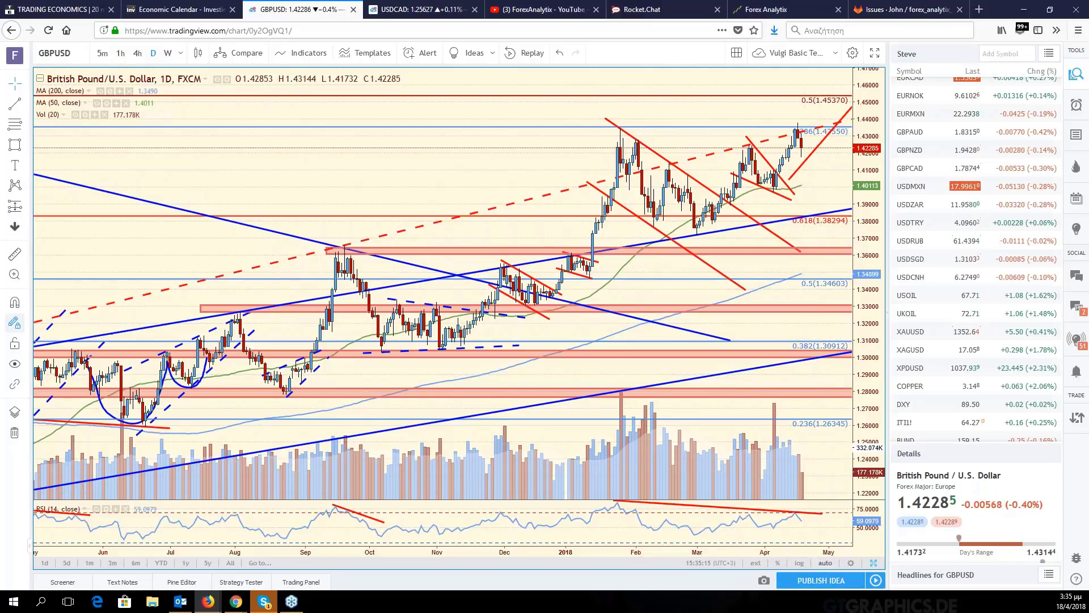
left_click(826, 563)
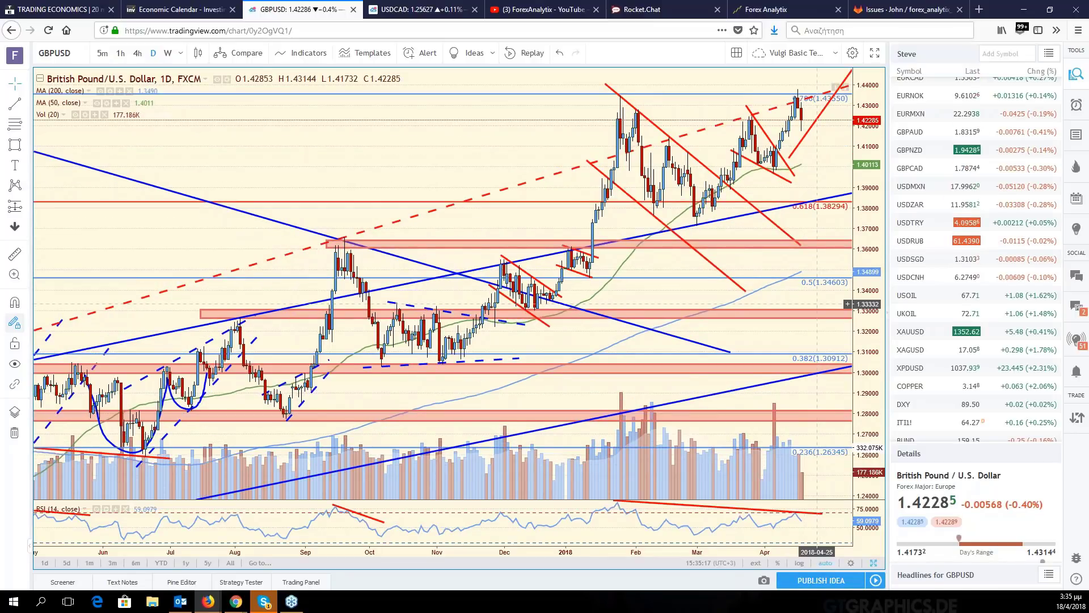
left_click_drag(817, 304, 834, 303)
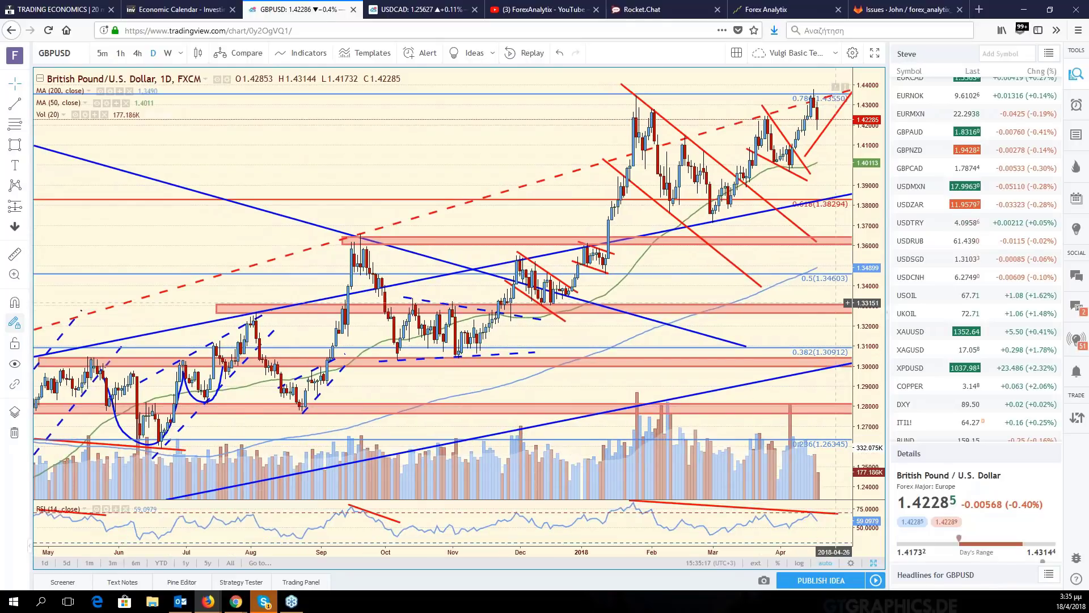
key("alt+Return")
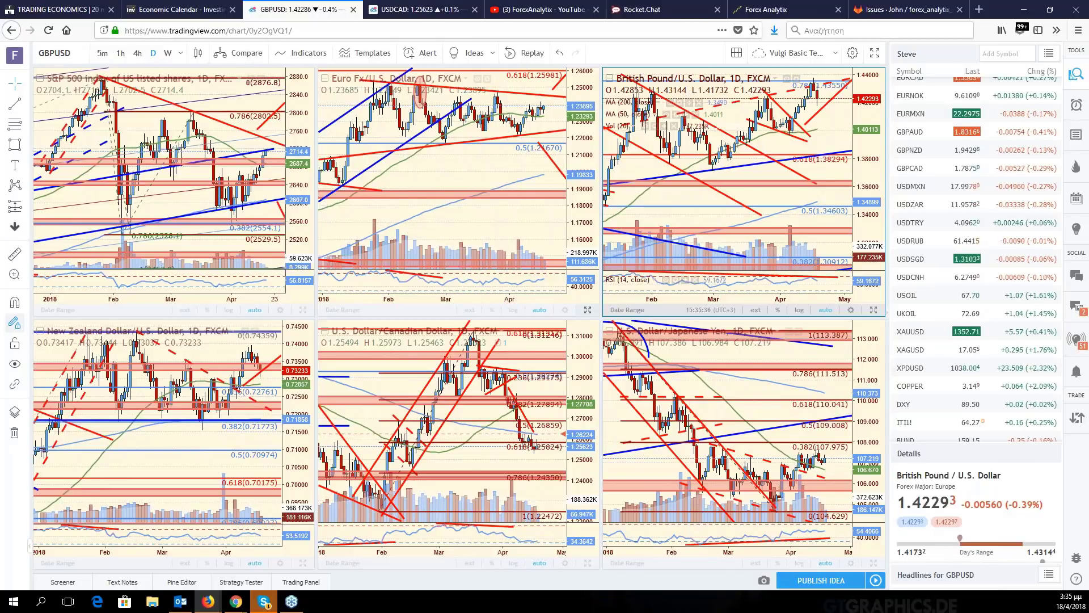
Maximize and pan the EURUSD chart, then load the USDCHF daily chart
left_click(588, 310)
left_click_drag(828, 219, 773, 163)
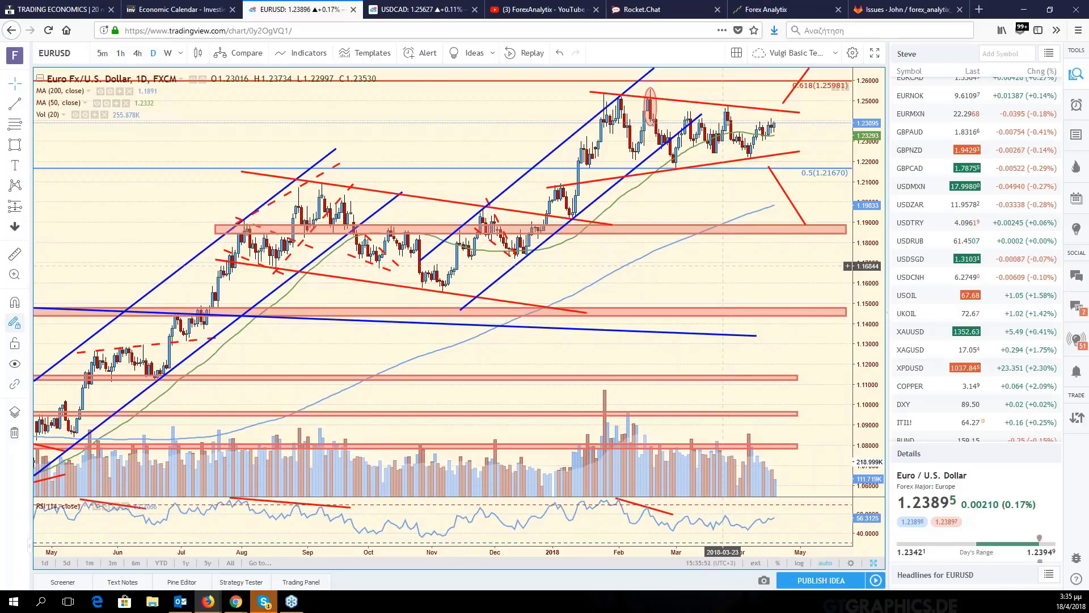
left_click_drag(722, 265, 787, 279)
type("USDCH")
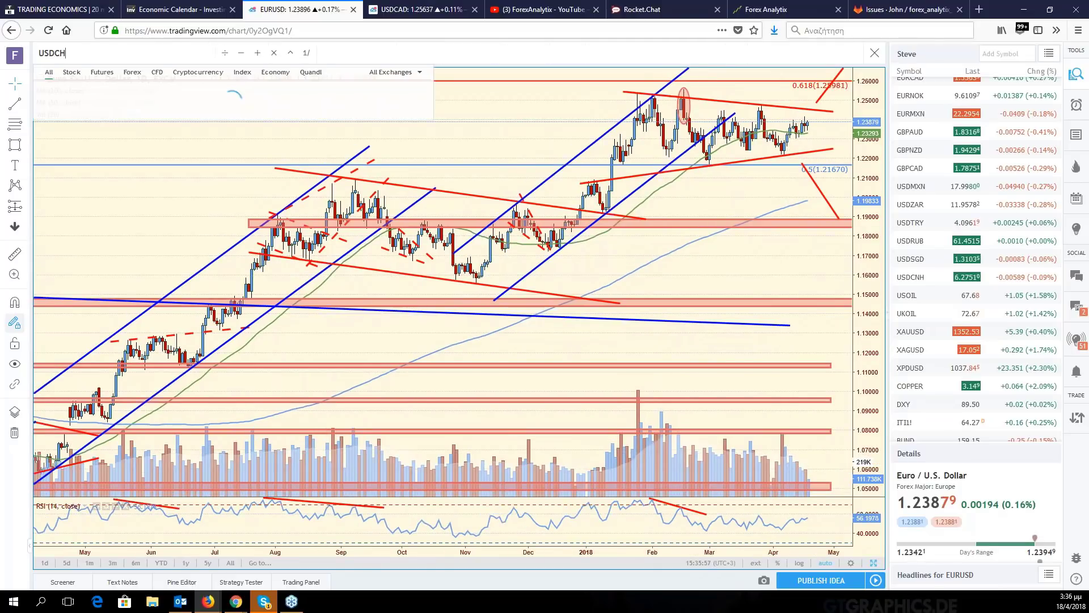
type("F")
key("Return")
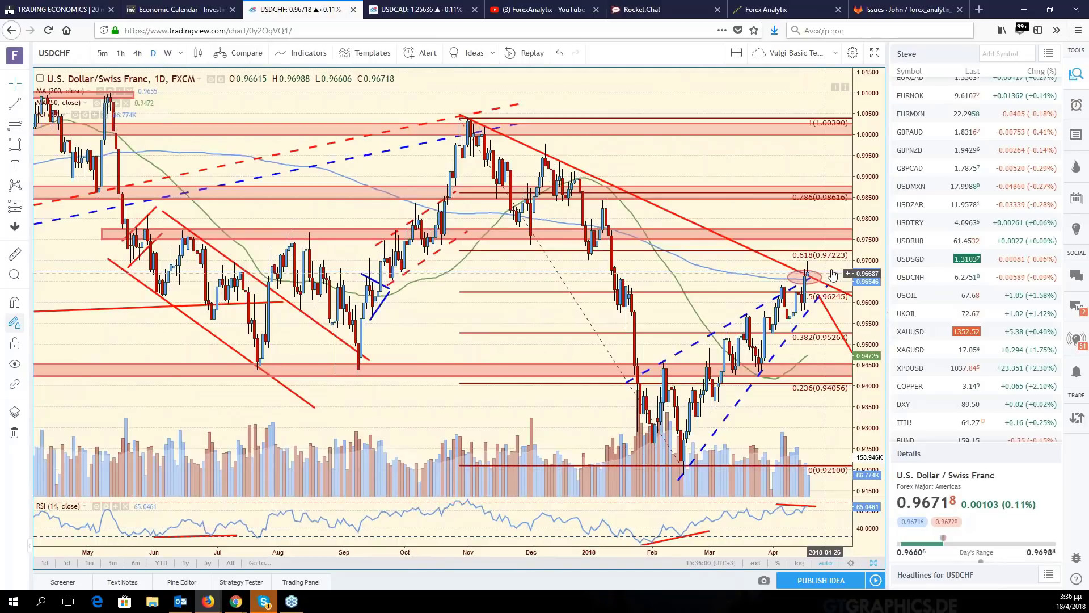
Leave empty space after USDCHF's last candle and zoom in on its Fibonacci and trend lines
left_click_drag(832, 275, 820, 322)
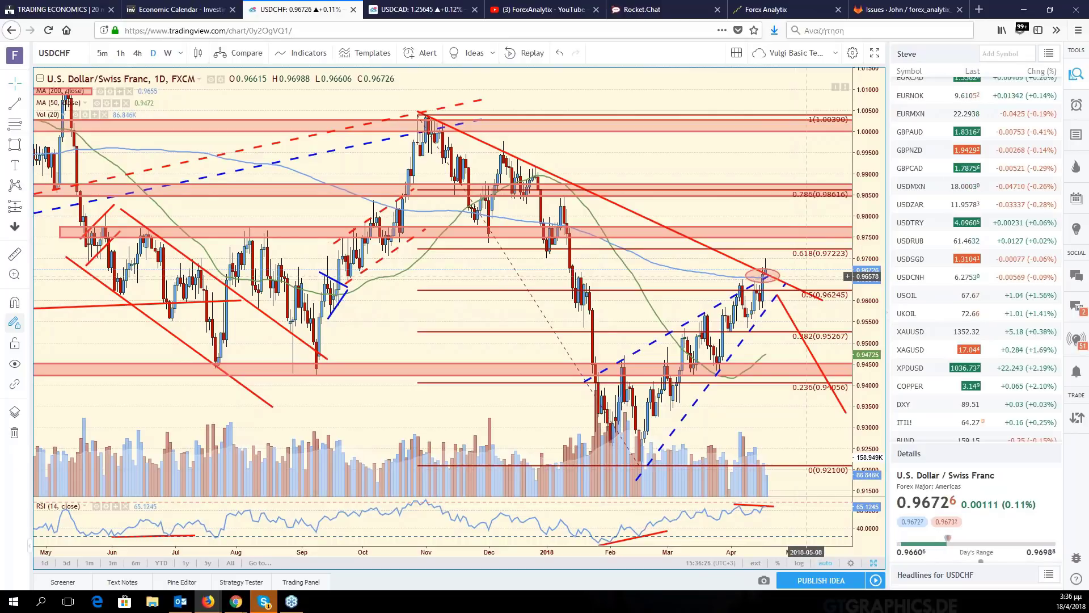
scroll(932, 257, "up", 5)
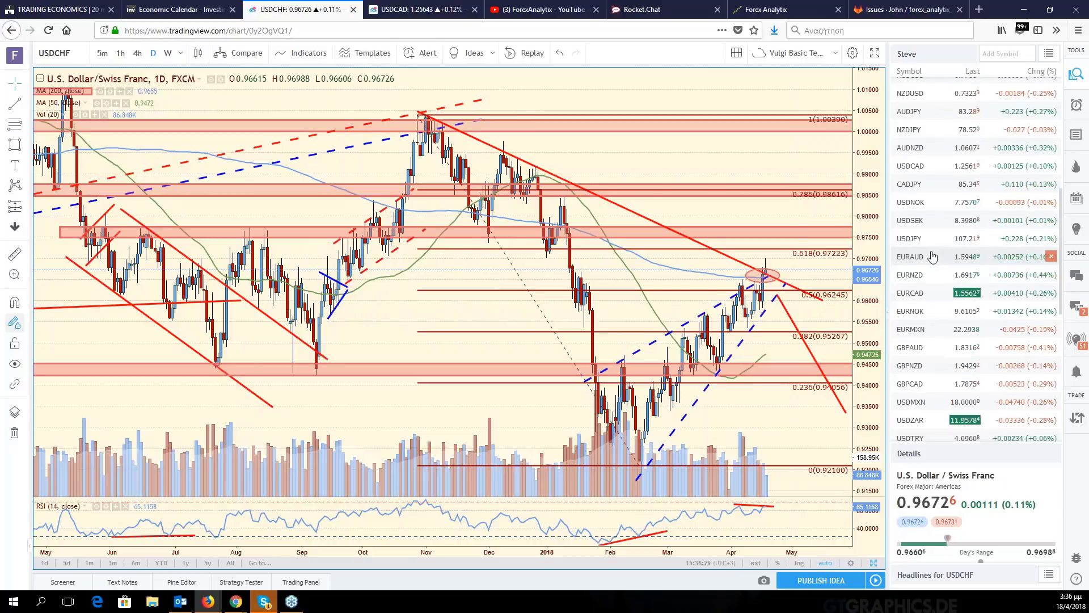
scroll(932, 257, "up", 1)
scroll(930, 252, "up", 1)
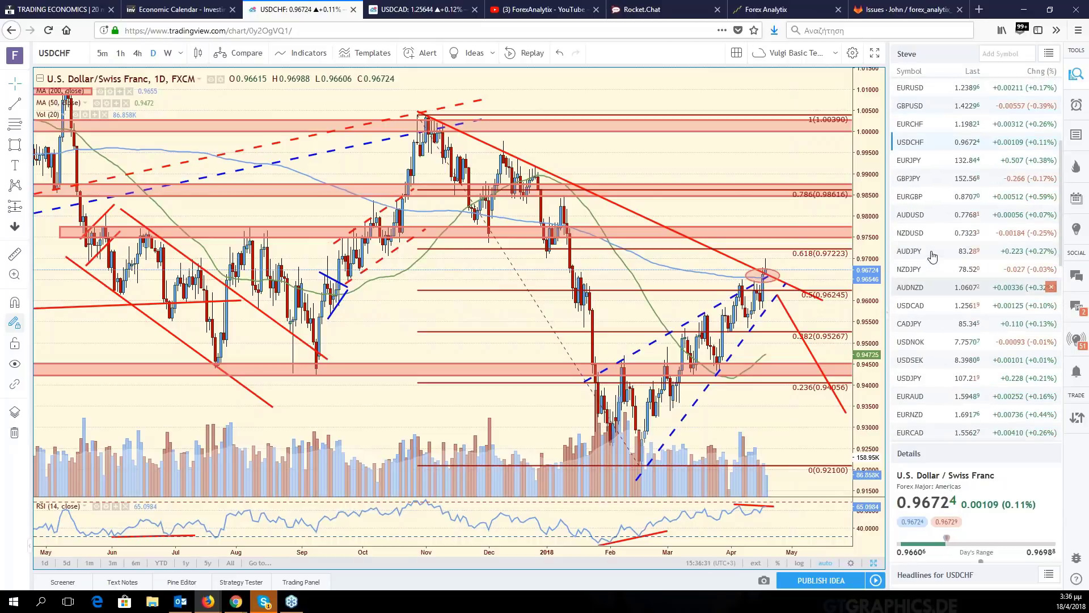
scroll(929, 251, "up", 1)
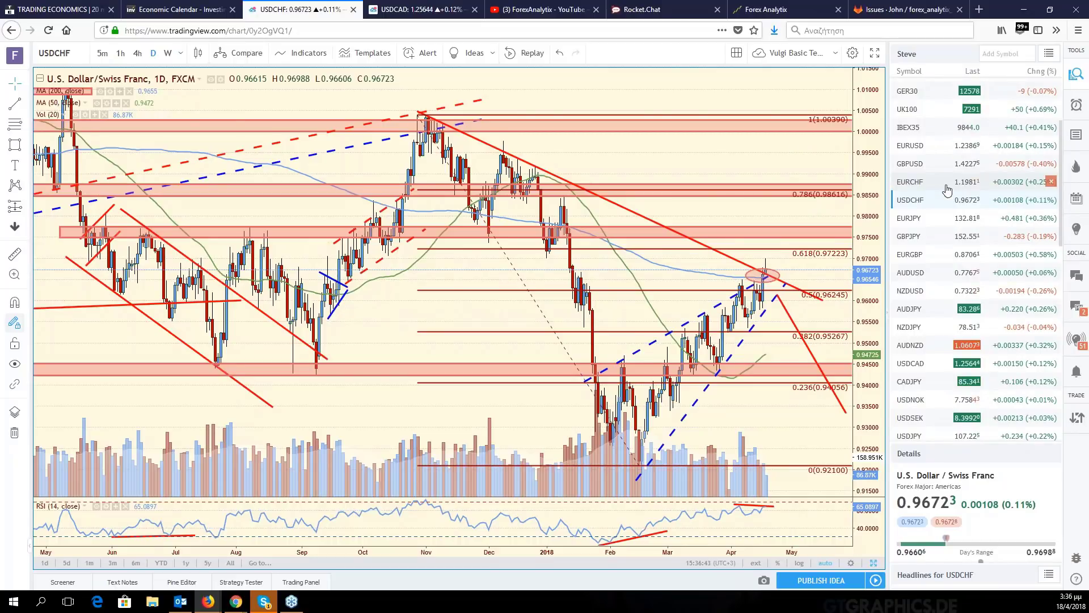
Load EURCHF, zoom out to 2009, zoom back to the last year and pan toward 2017
left_click(946, 190)
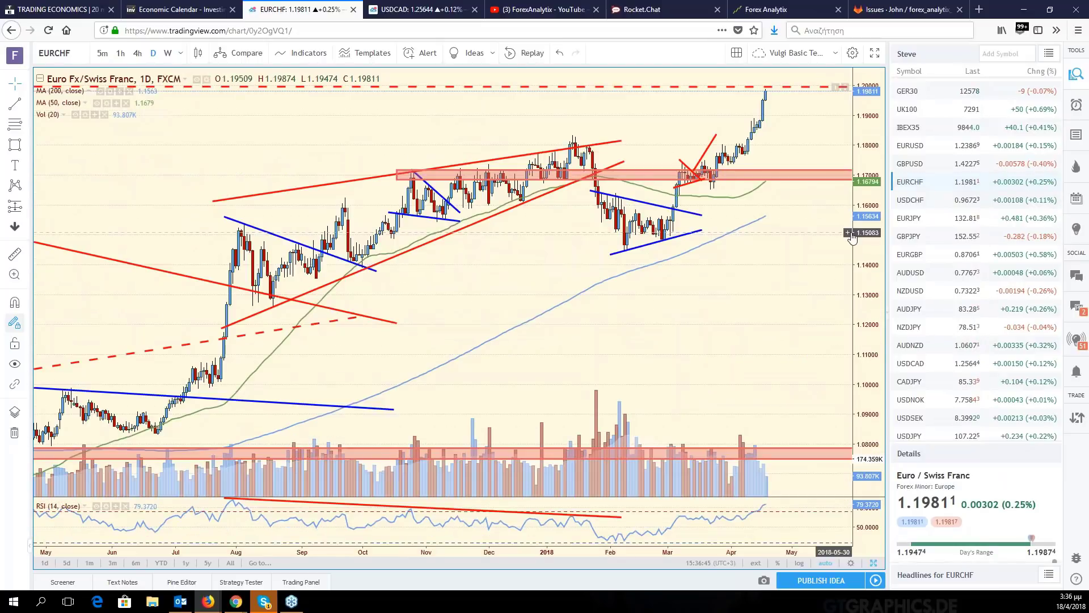
scroll(851, 238, "down", 3)
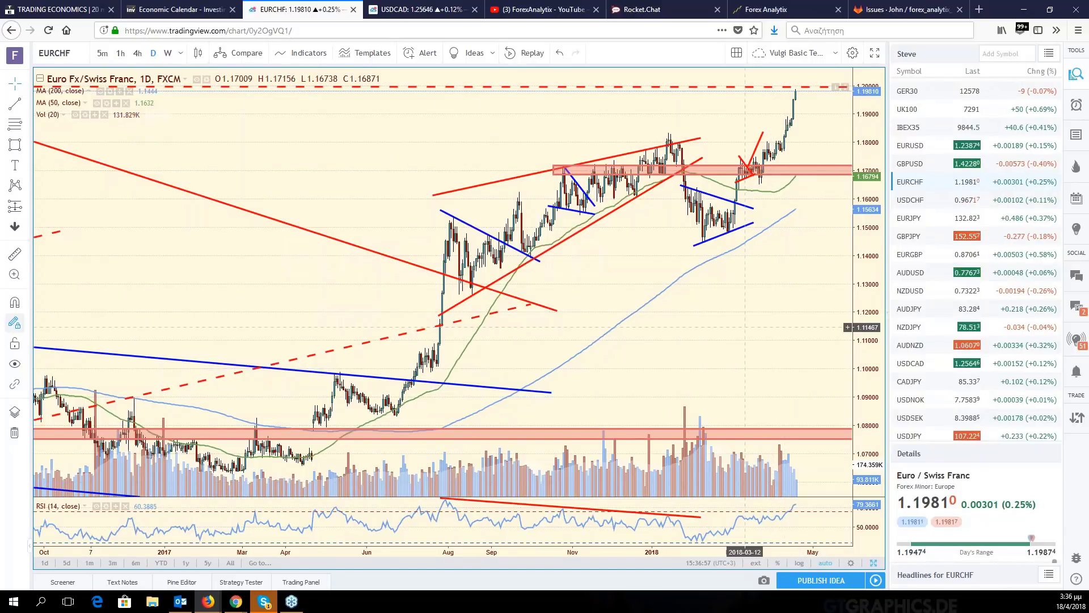
scroll(745, 327, "down", 1)
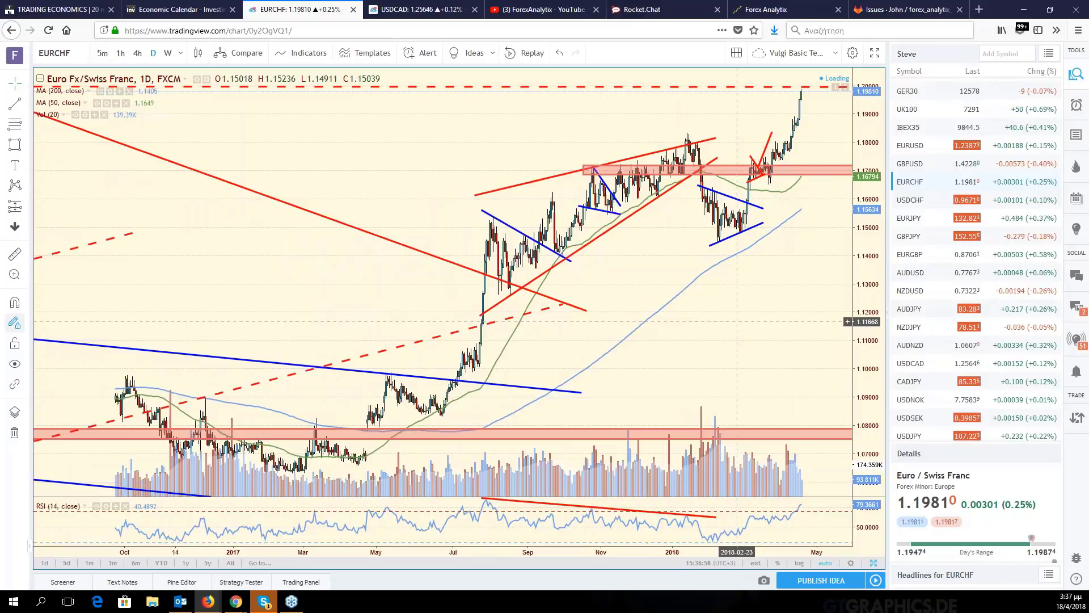
scroll(737, 322, "down", 3)
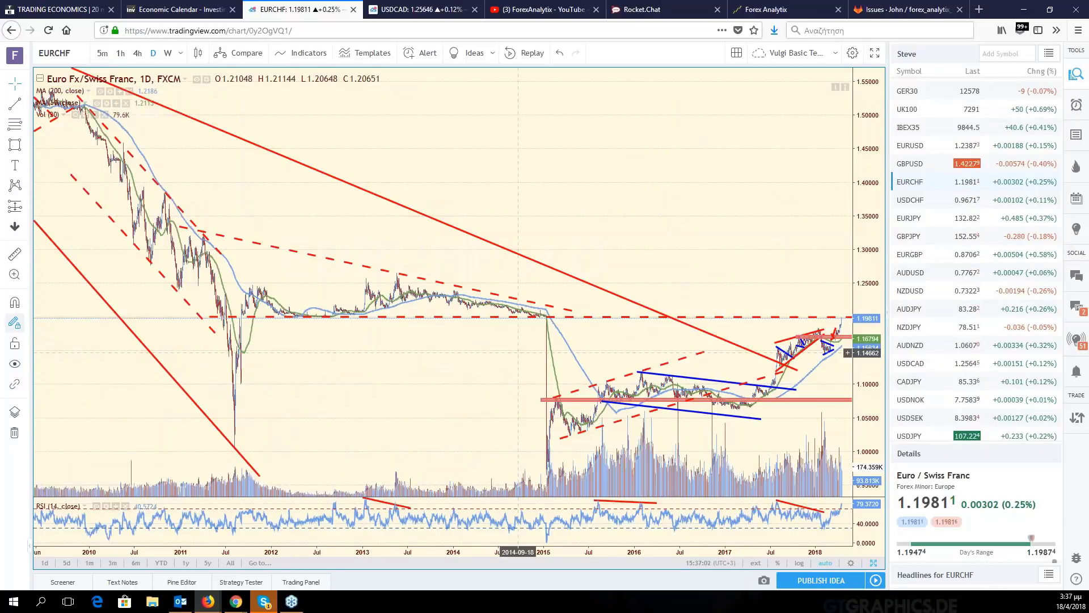
scroll(681, 311, "up", 1)
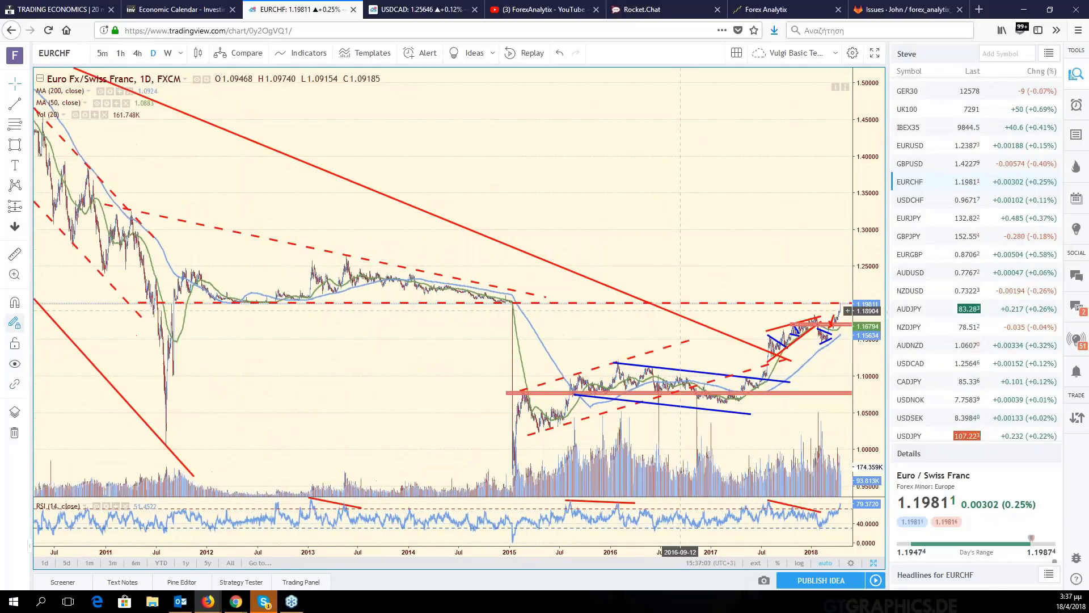
scroll(680, 311, "up", 3)
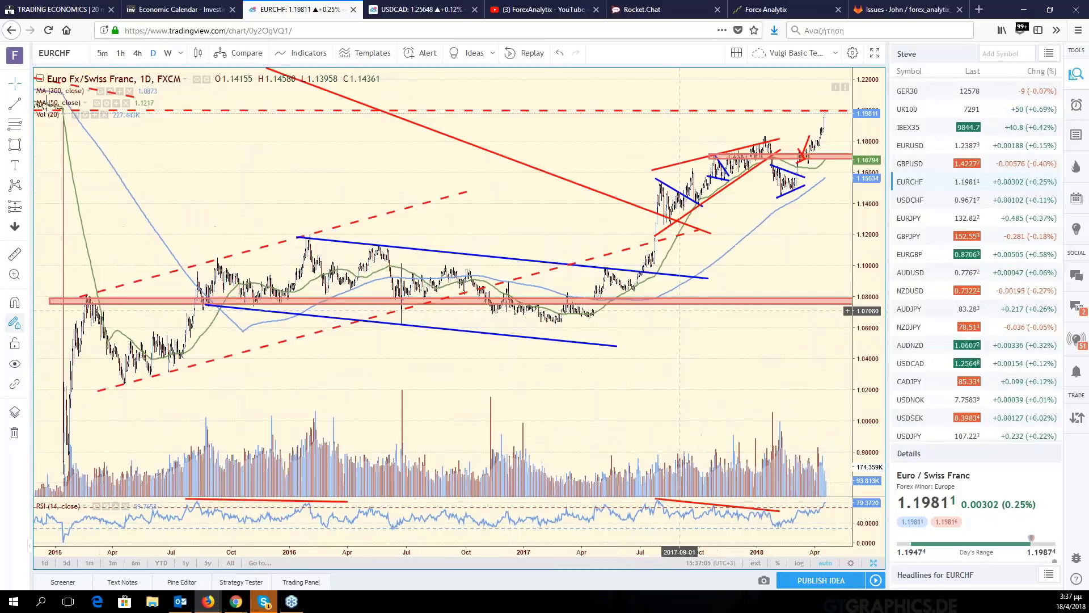
scroll(680, 311, "up", 3)
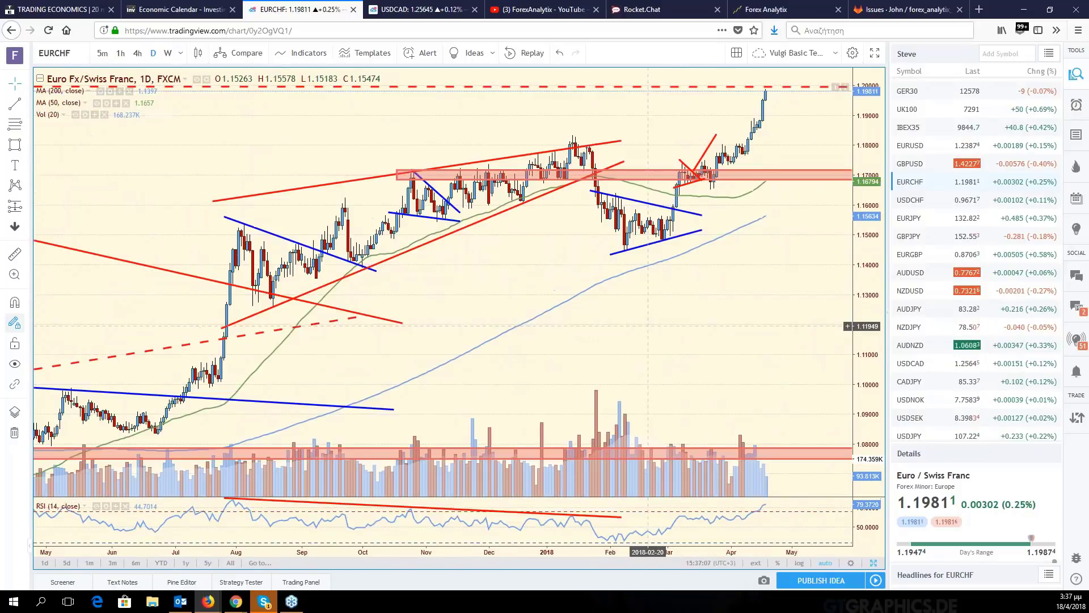
left_click_drag(679, 337, 742, 334)
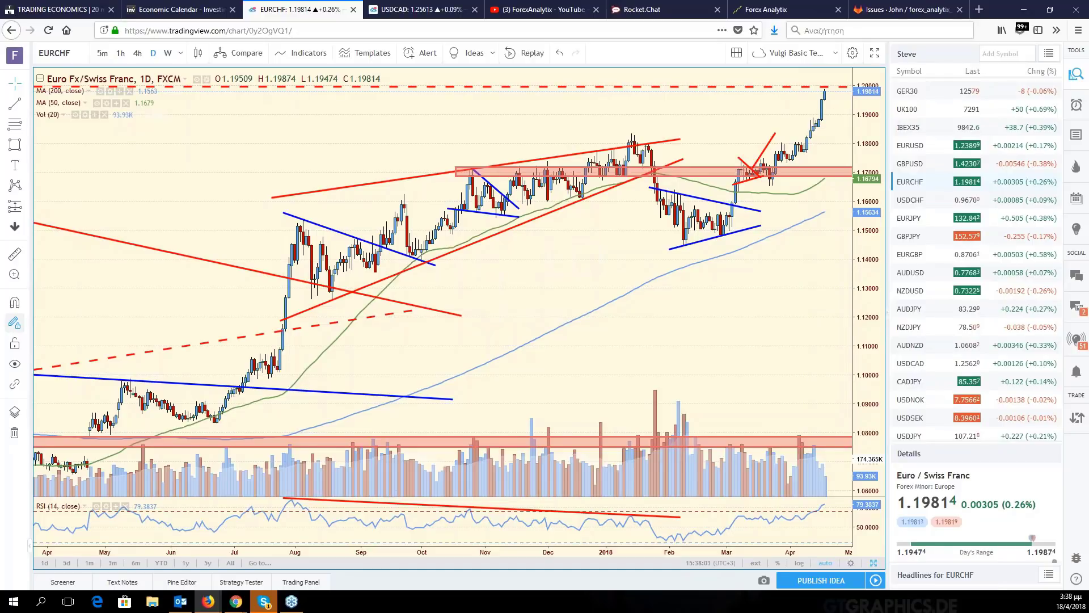
Restore the six-chart grid, then maximize the daily S&P 500 chart
left_click(875, 564)
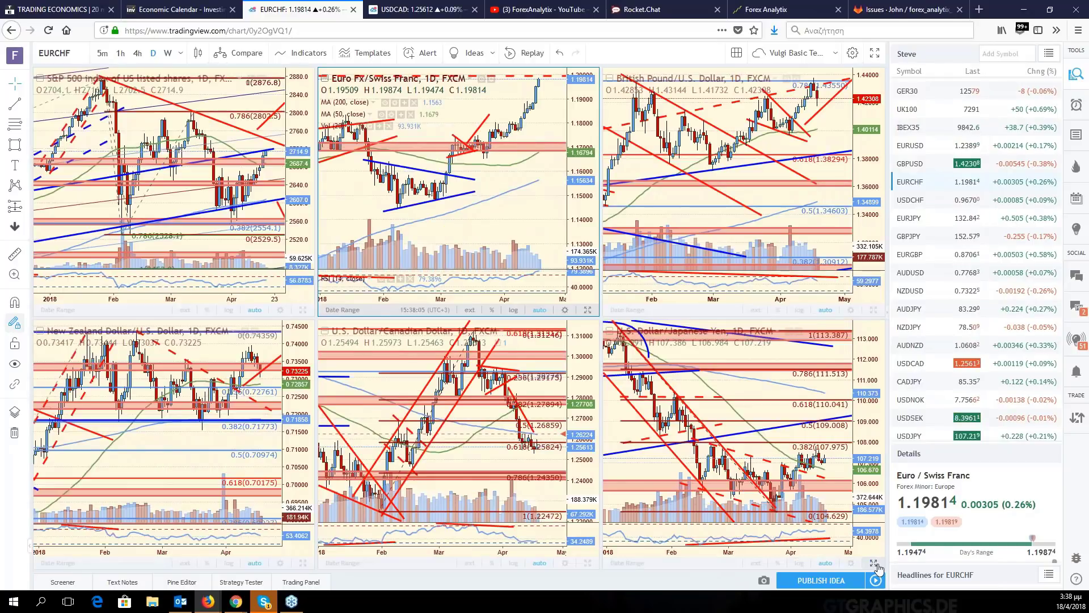
left_click(874, 563)
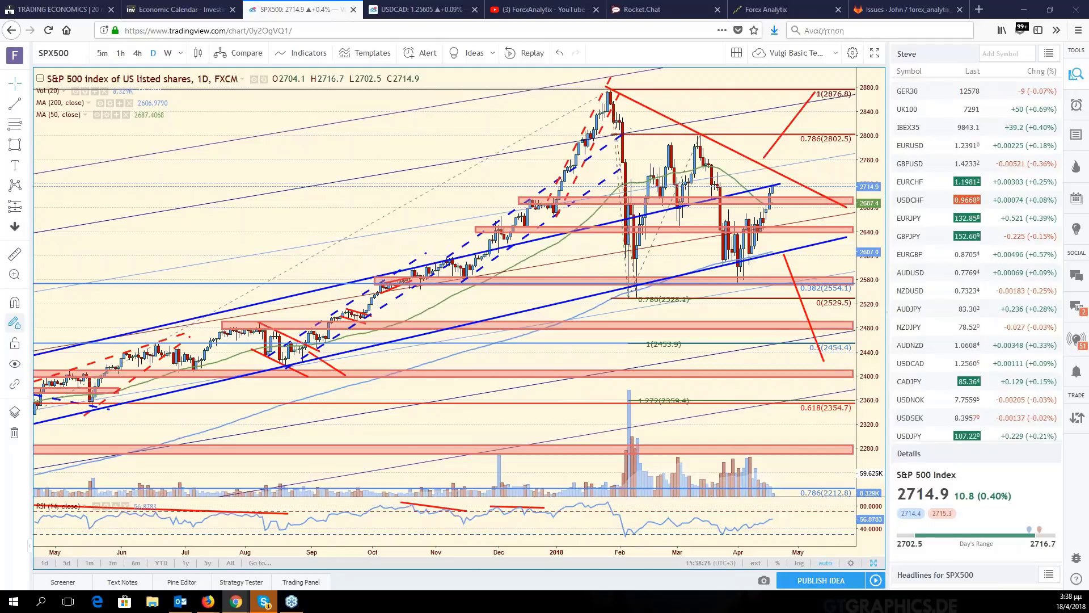
Bring up the second TradingView window and maximize it to show the 4-hour S&P 500 chart
left_click(236, 602)
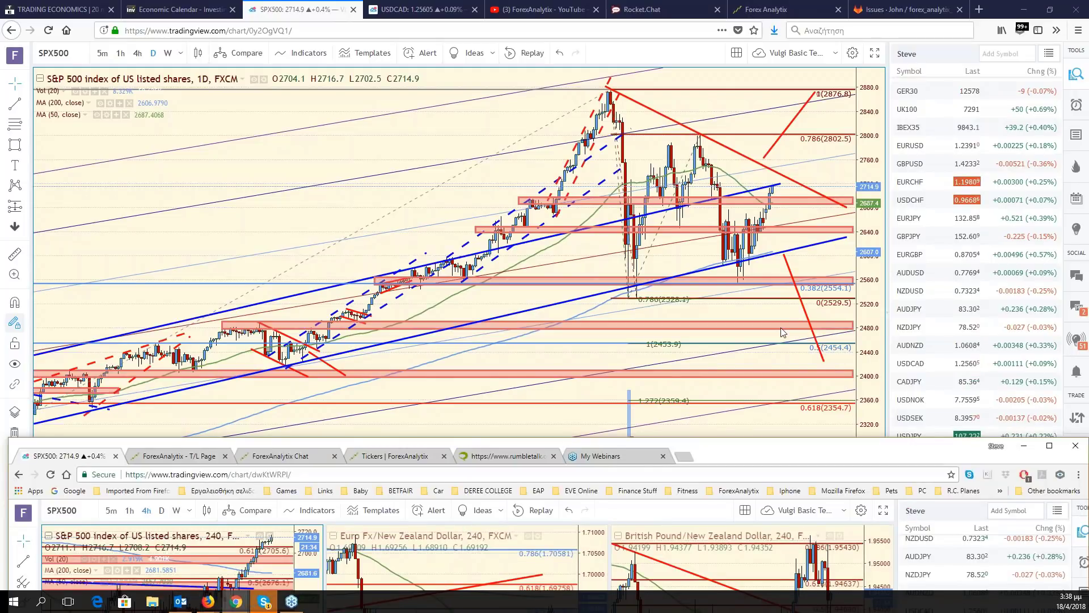
double_click(783, 447)
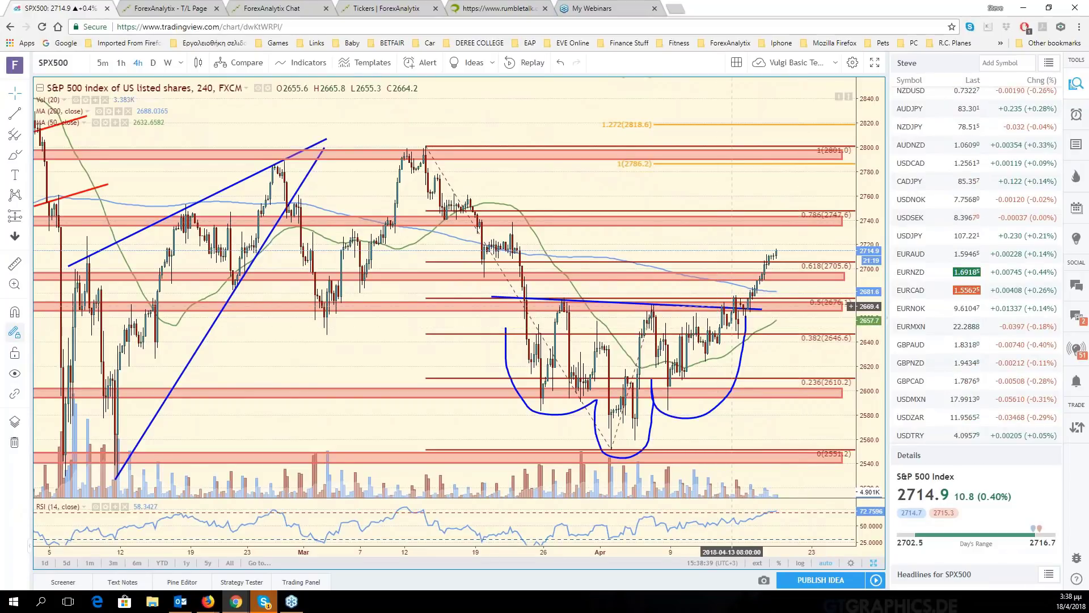
Check the neckline and head-and-shoulders curve on the 4-hour S&P 500, then go back to the daily chart
left_click(746, 311)
left_click(747, 312)
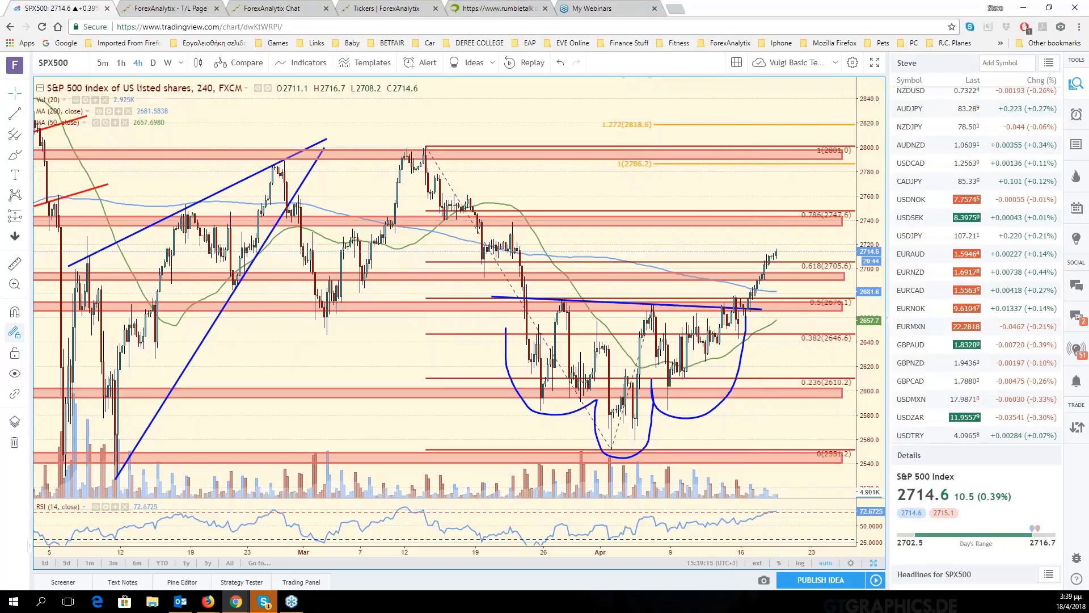
key("super+Down")
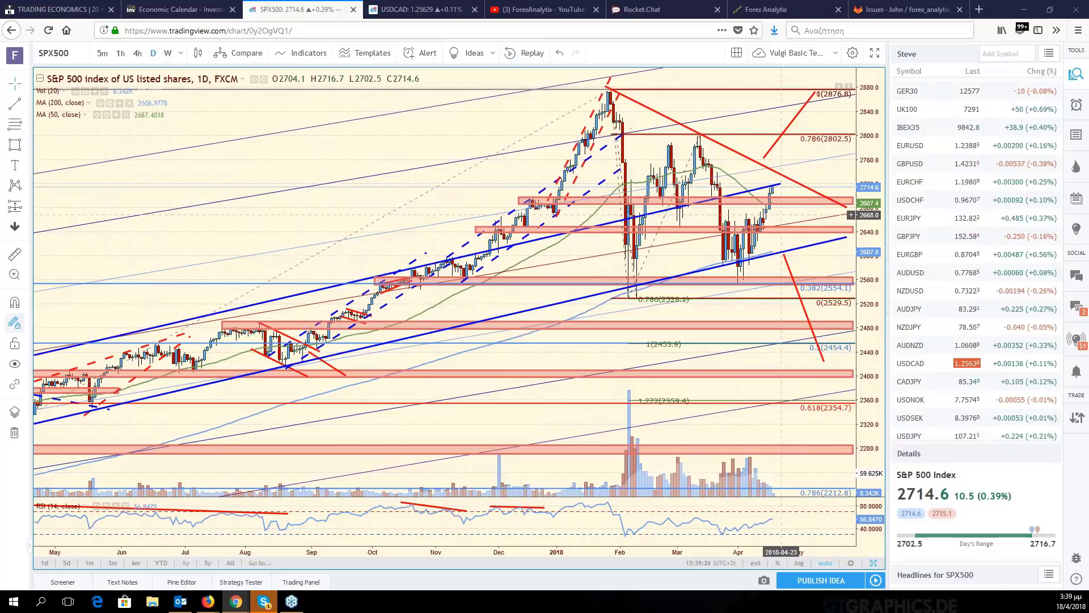
Pan the daily S&P 500 left to show future space through June, and scroll the watchlist to the top
left_click_drag(782, 215, 715, 219)
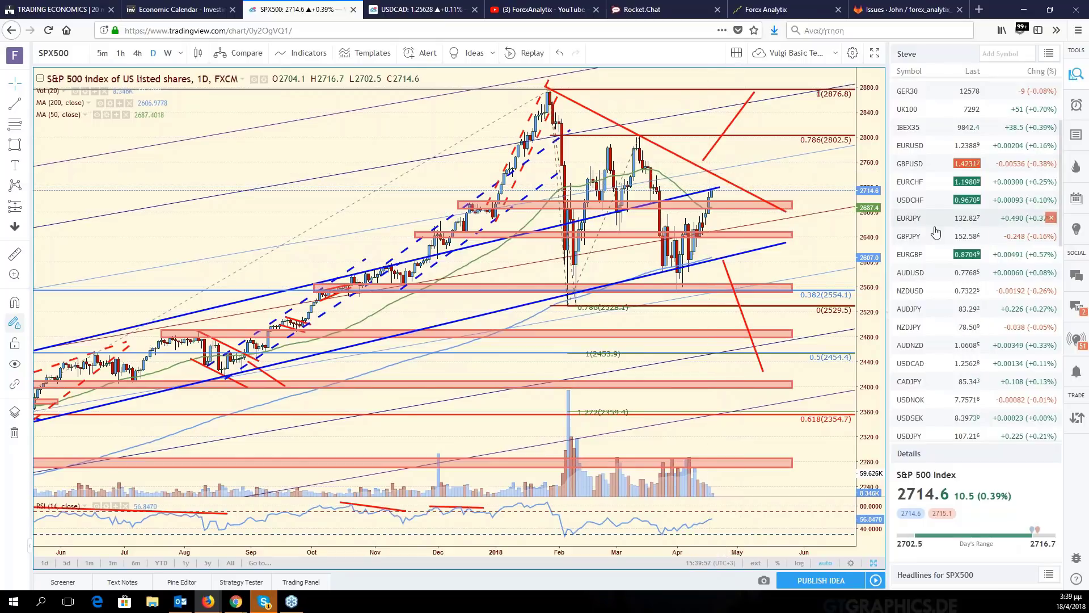
scroll(962, 238, "up", 3)
scroll(962, 238, "up", 1)
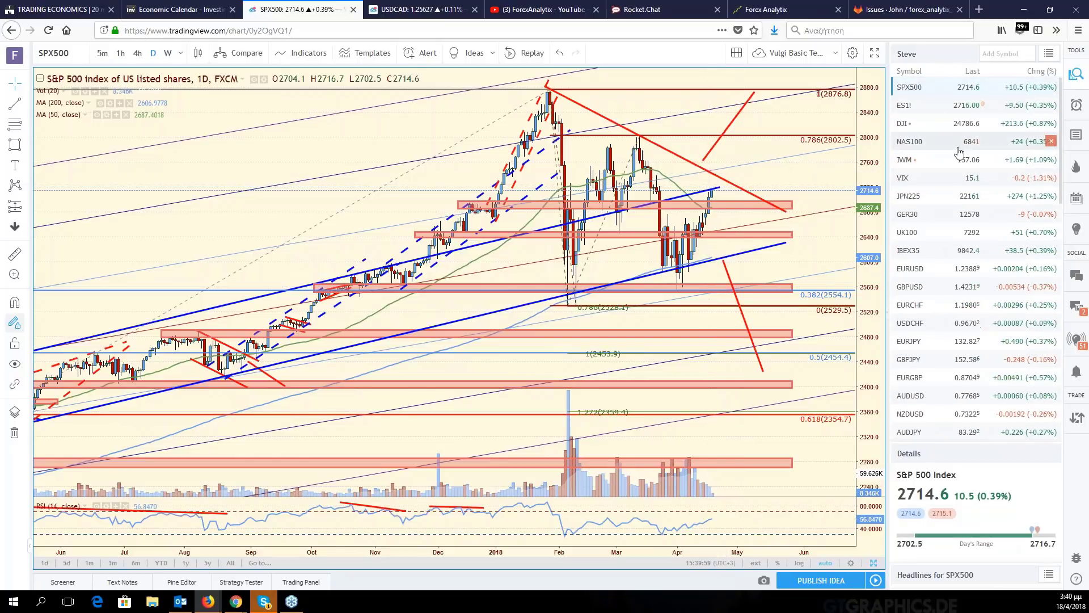
Switch the chart from DJI to NAS100, then to JPN225 in the watchlist
left_click(934, 126)
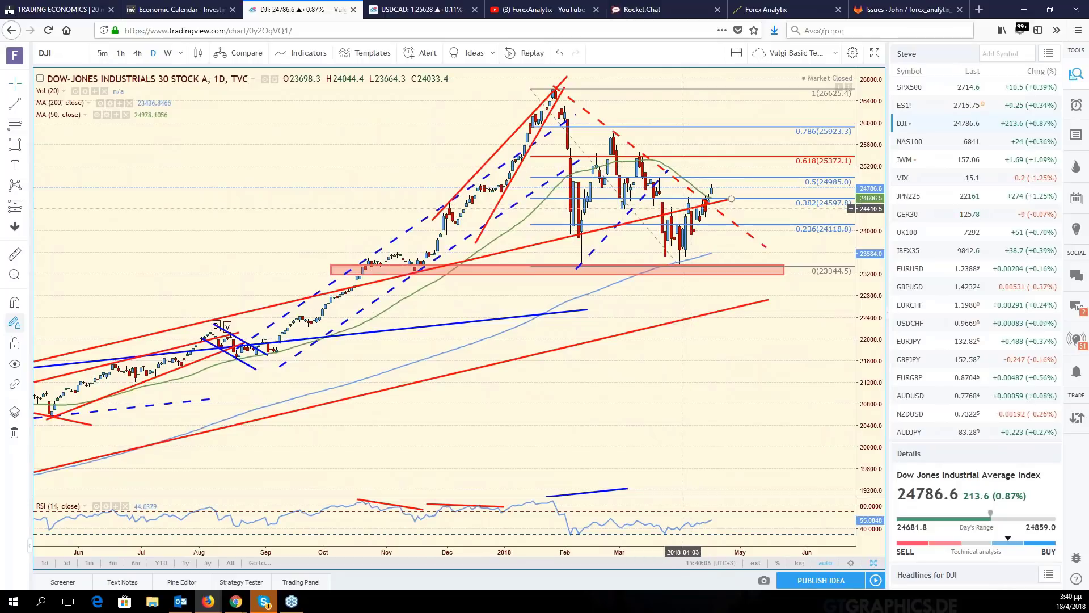
left_click(919, 146)
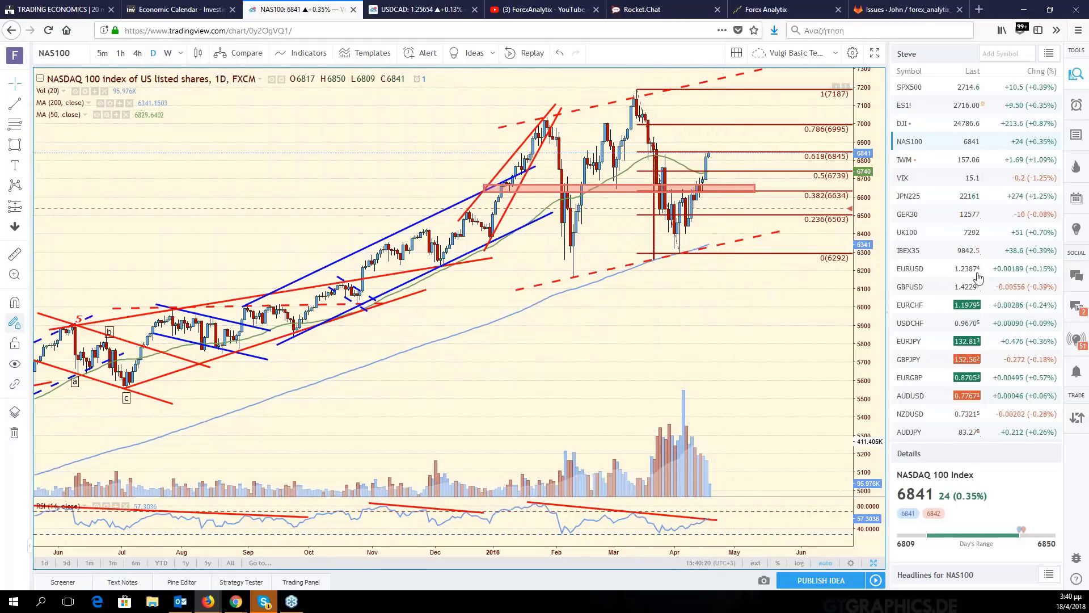
left_click(942, 196)
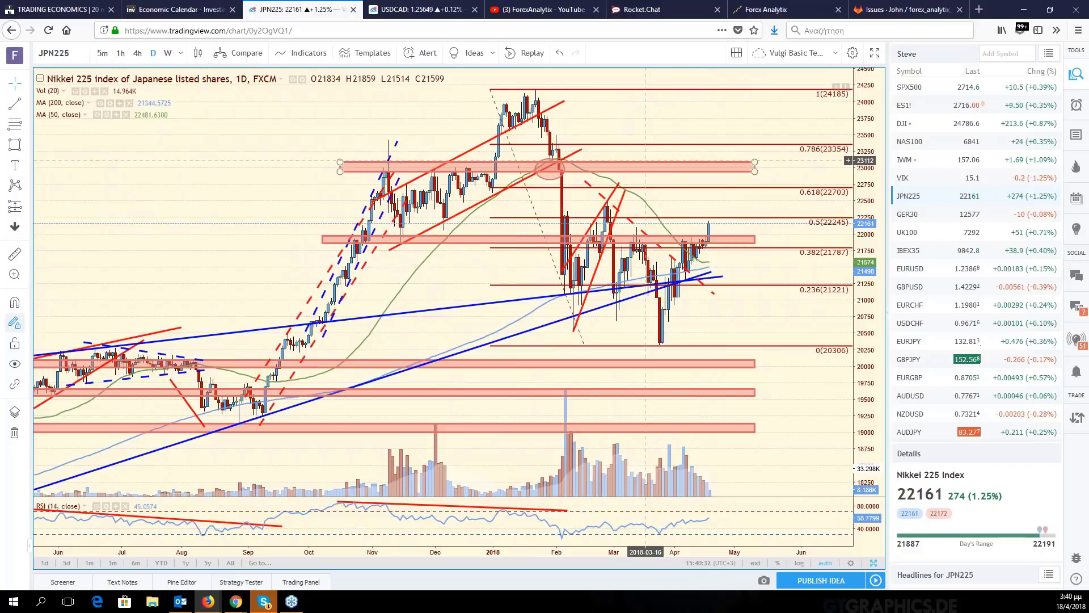
mouse_move(938, 214)
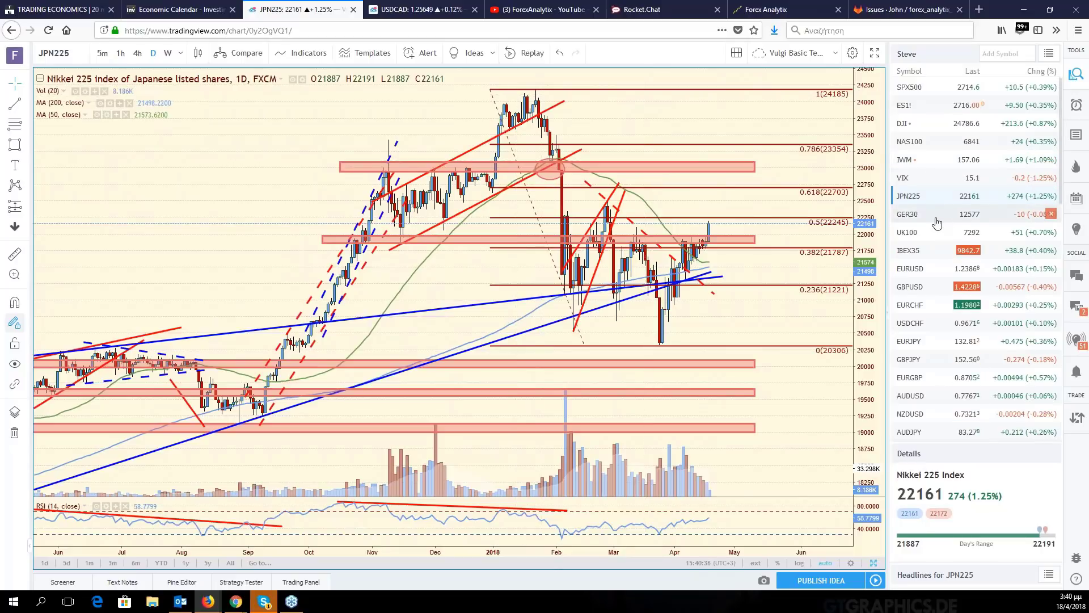
Load the GER30 daily chart, inspect its red downward projection line, and pan to slightly earlier bars
left_click(937, 215)
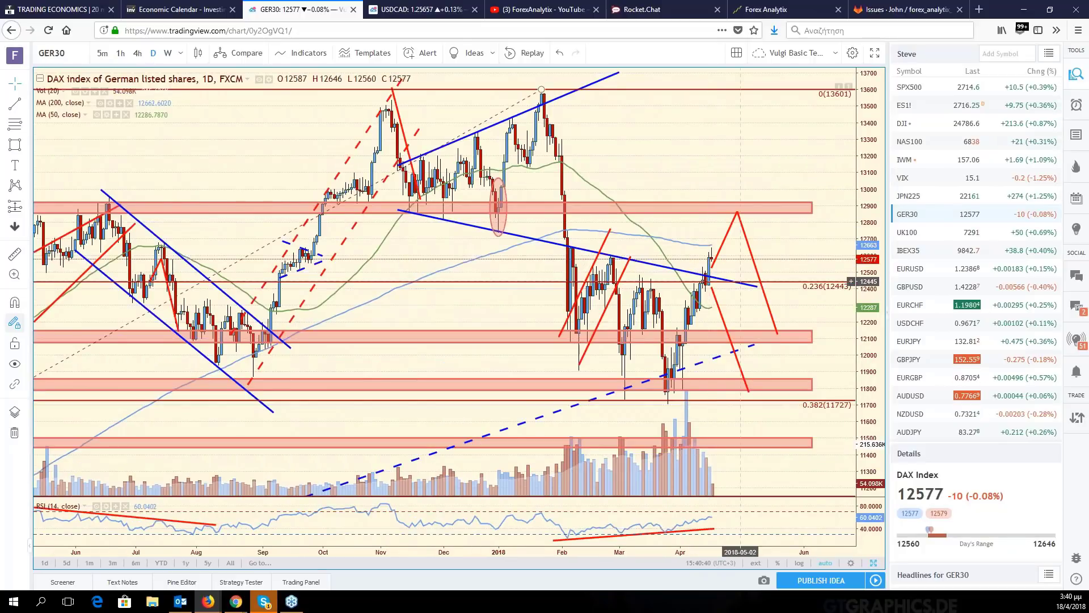
left_click(713, 290)
left_click(758, 295)
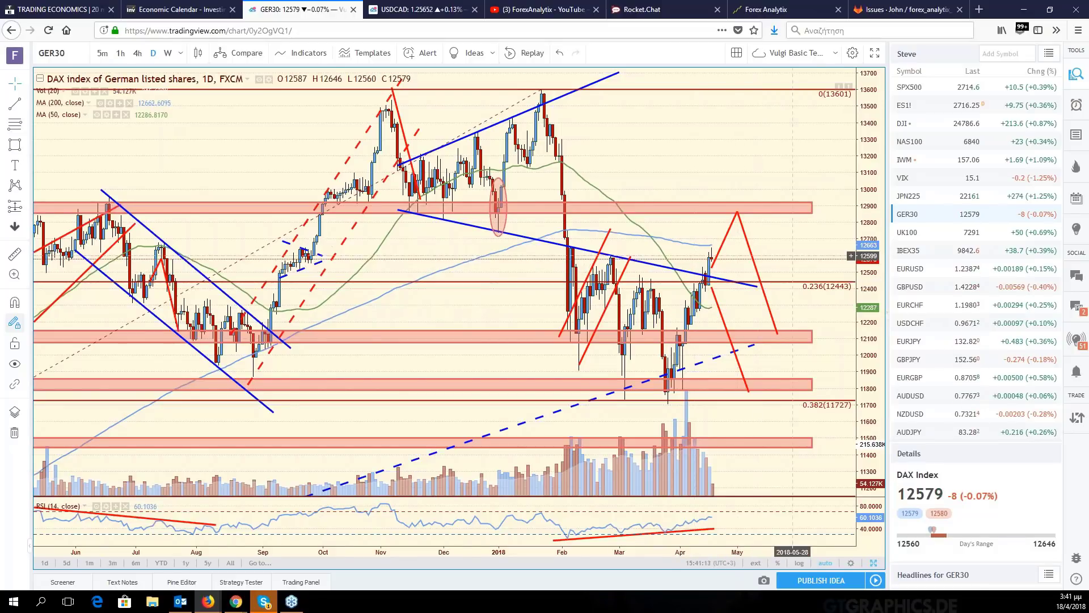
left_click_drag(793, 256, 823, 253)
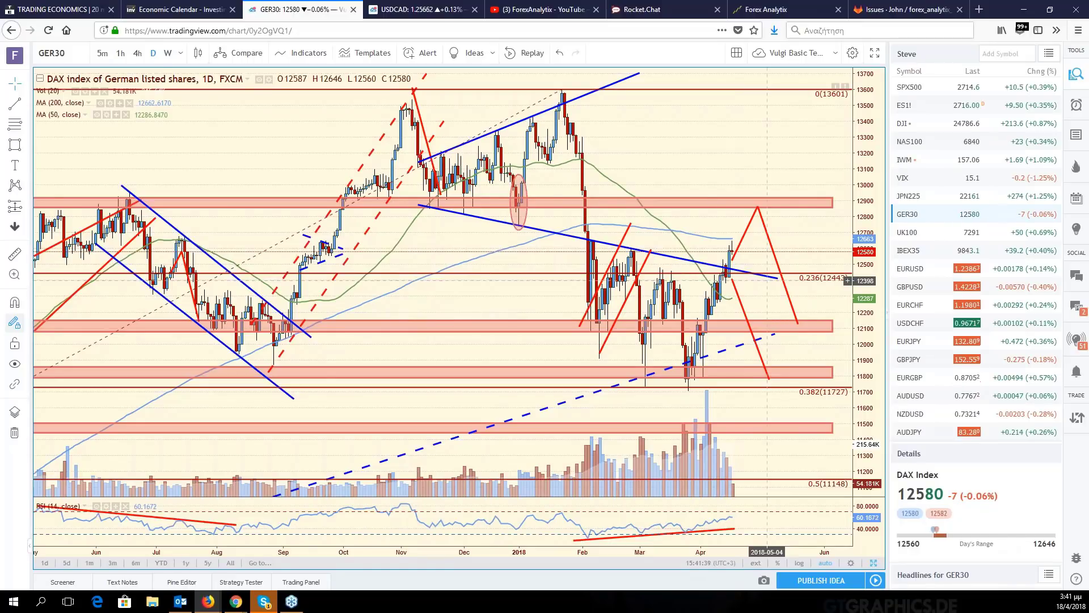
Load the UK100 daily chart, then zoom and pan it to show slightly earlier bars
left_click(921, 240)
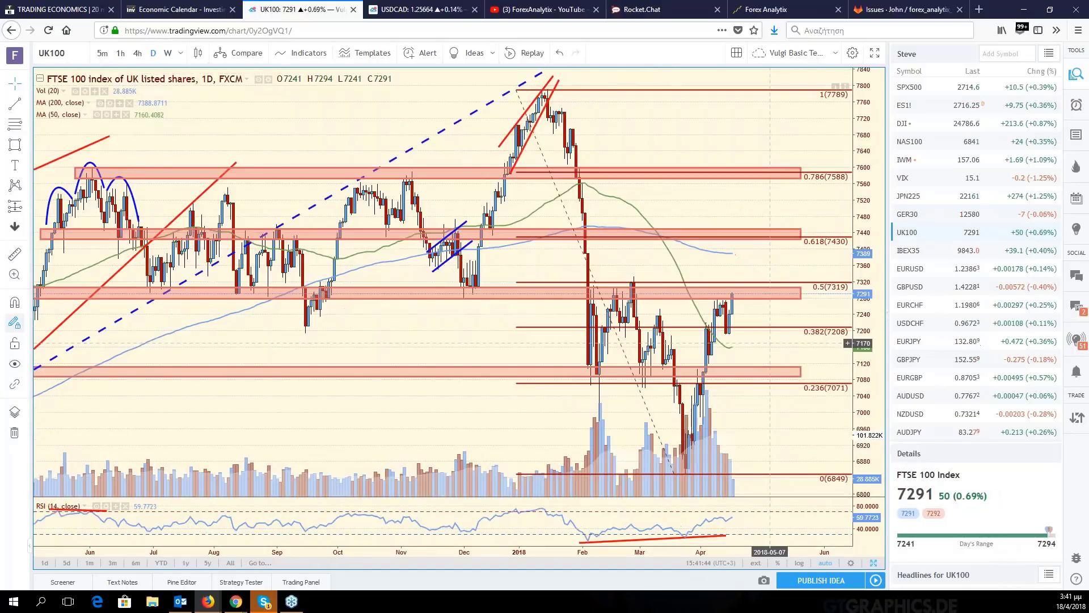
scroll(706, 295, "up", 1)
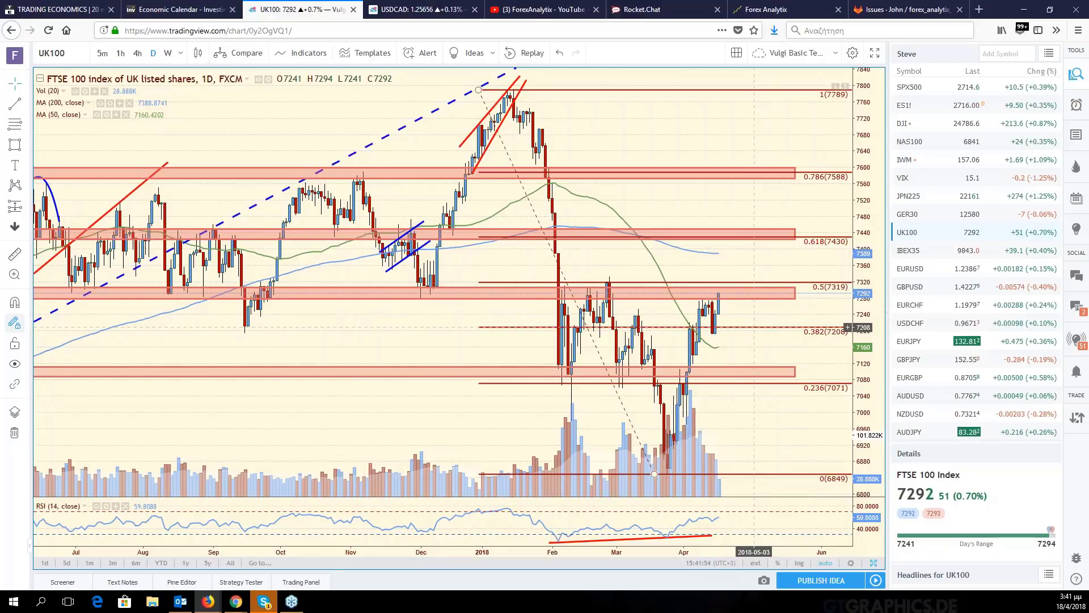
scroll(754, 328, "down", 1)
scroll(754, 330, "up", 1)
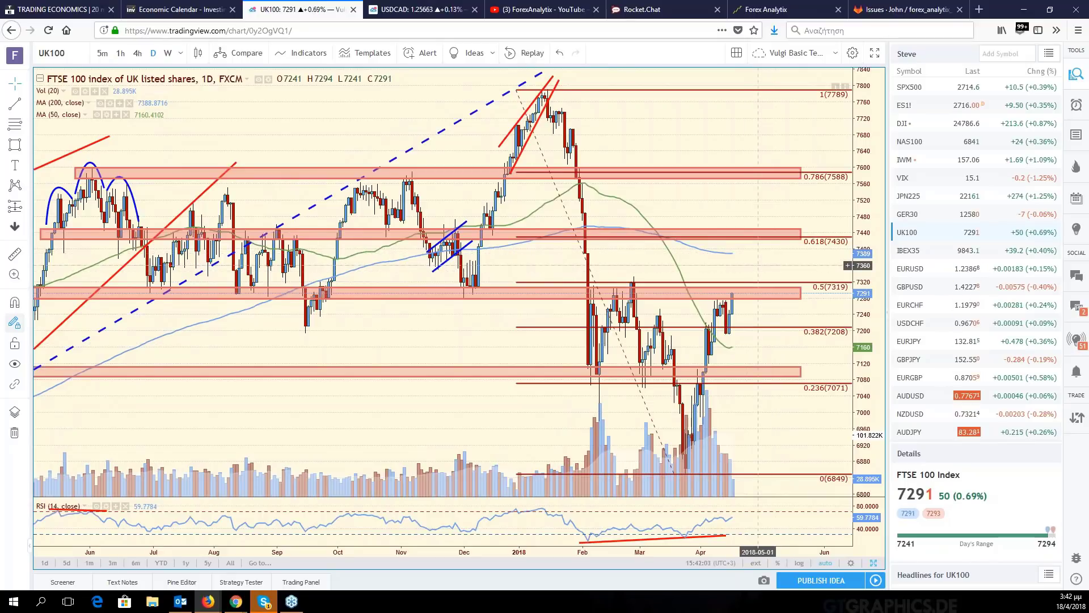
mouse_move(759, 265)
left_mouse_down()
mouse_move(777, 264)
mouse_move(775, 231)
left_mouse_up()
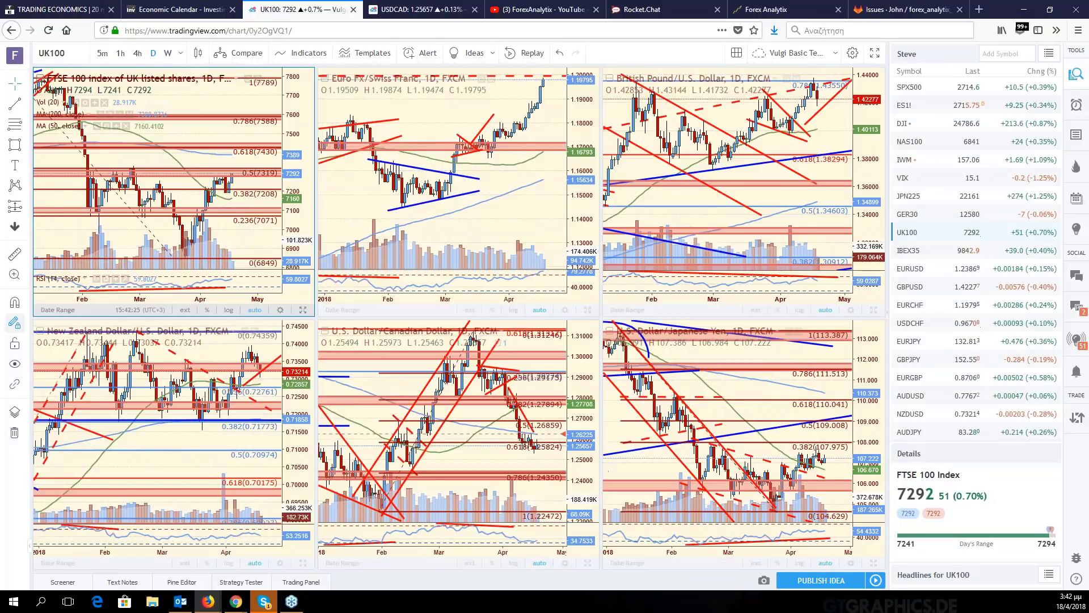
mouse_move(938, 341)
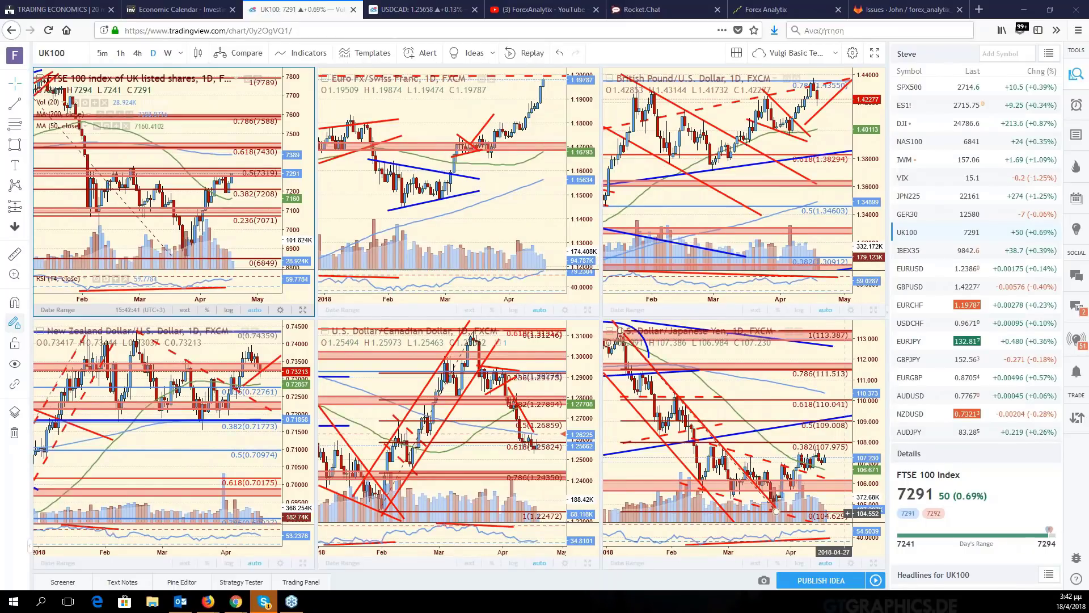
Load USOIL into the bottom-middle USDCAD pane and maximize the WTI crude oil chart
left_click(527, 212)
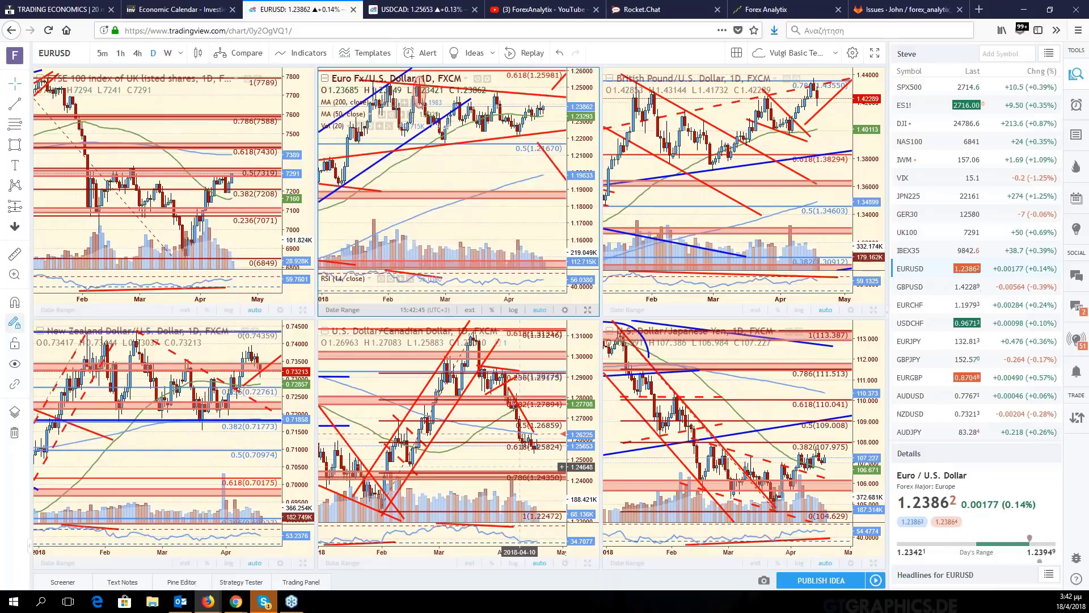
left_click(519, 467)
scroll(923, 388, "down", 1)
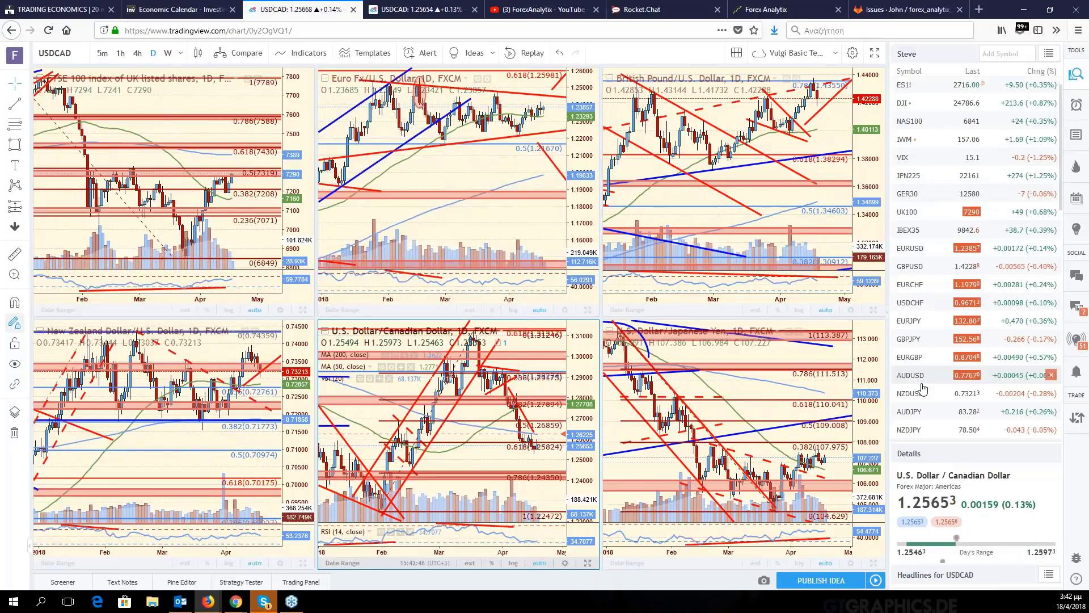
scroll(931, 390, "down", 6)
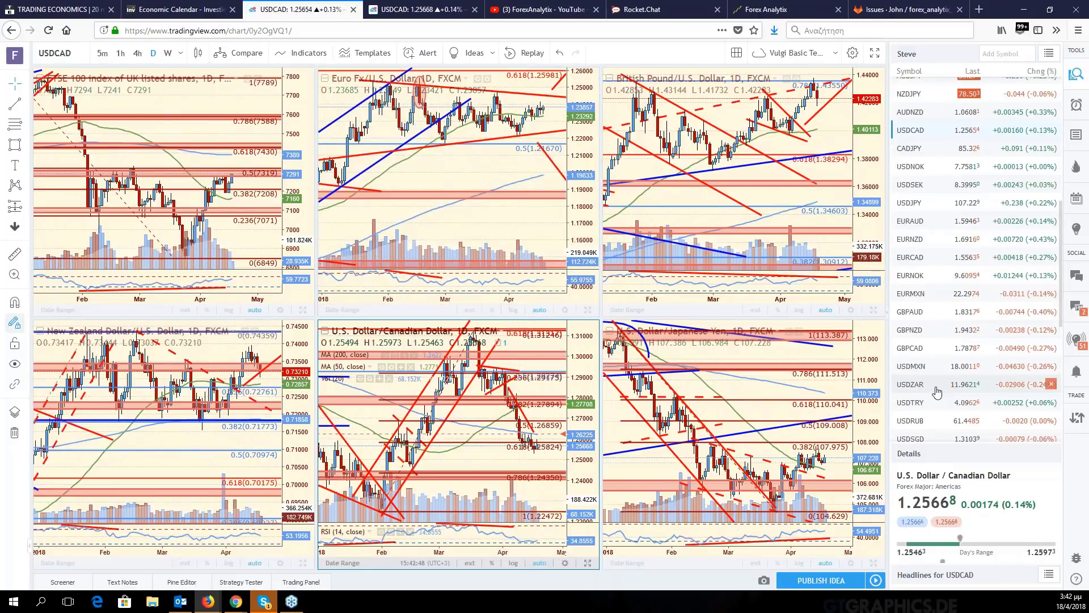
scroll(936, 392, "down", 2)
left_click(936, 393)
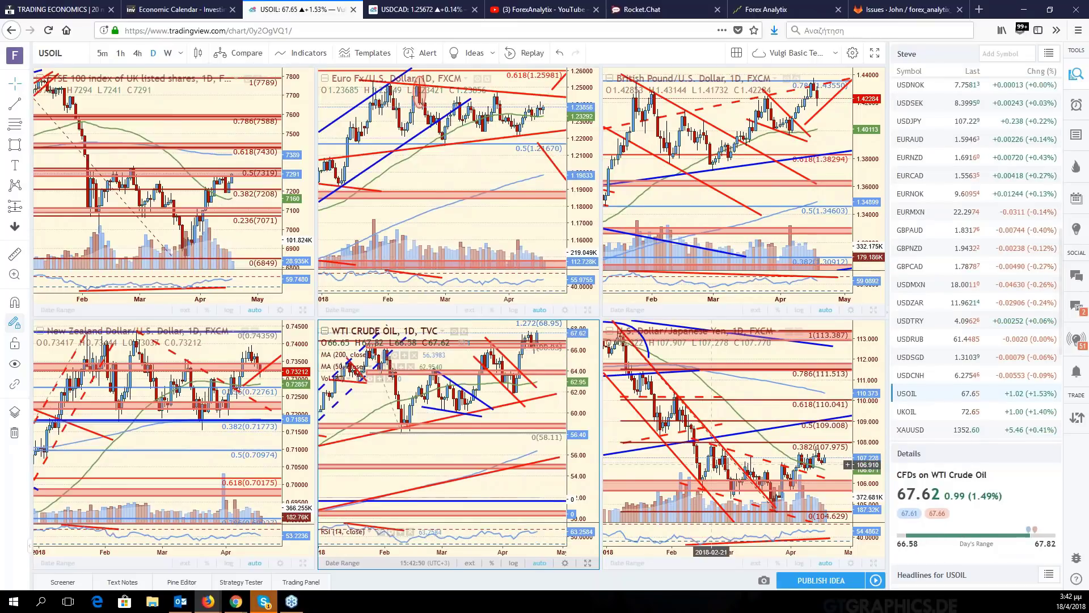
key("alt+Return")
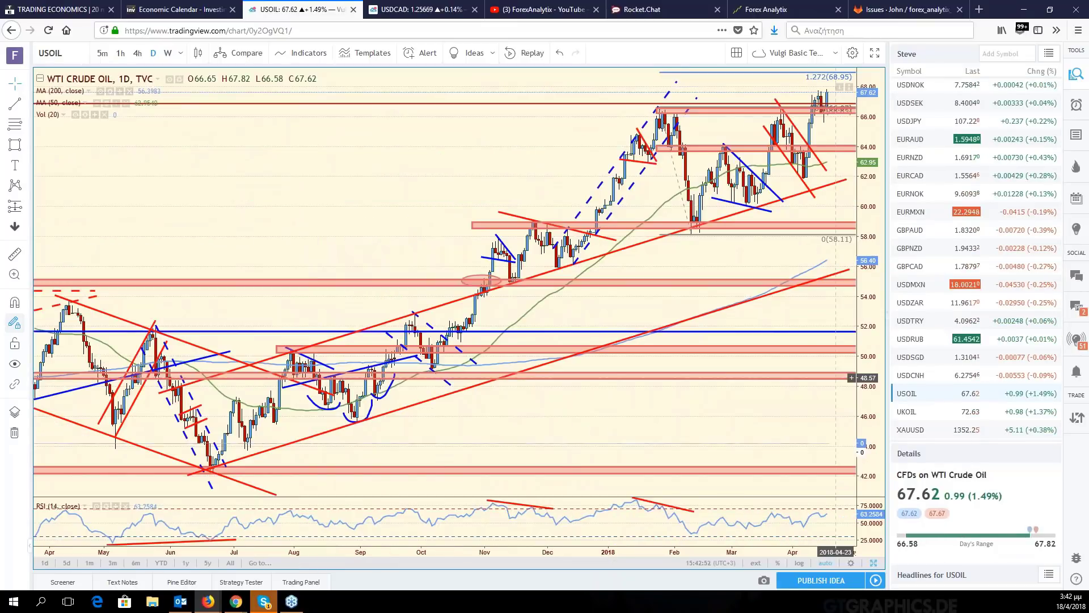
Compress the WTI price scale and shift the chart to show the 1.618 level at 71.90
left_click_drag(868, 377, 868, 397)
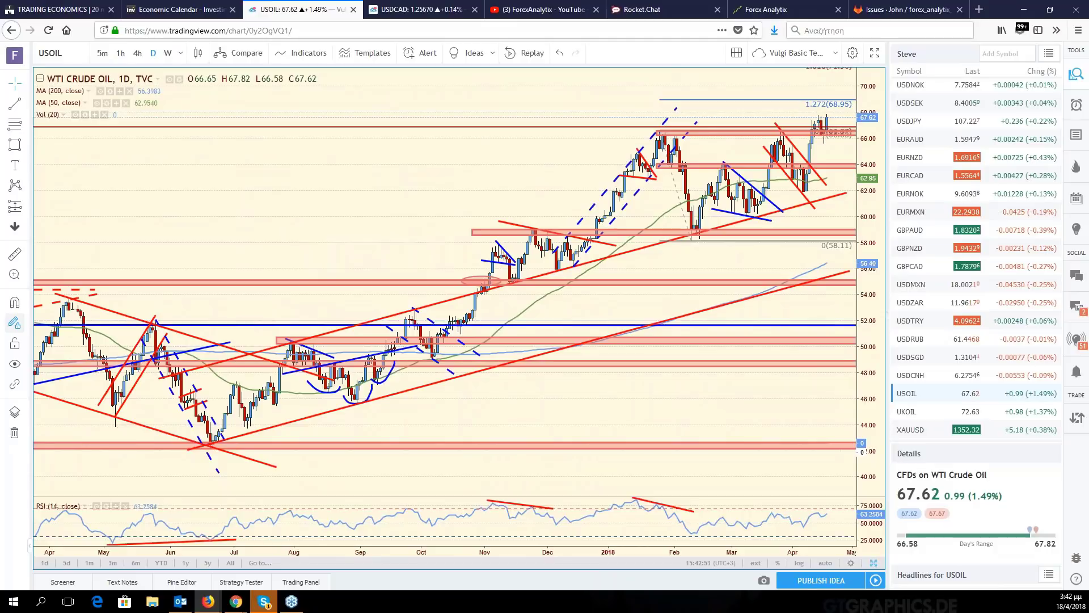
left_click_drag(784, 278, 771, 314)
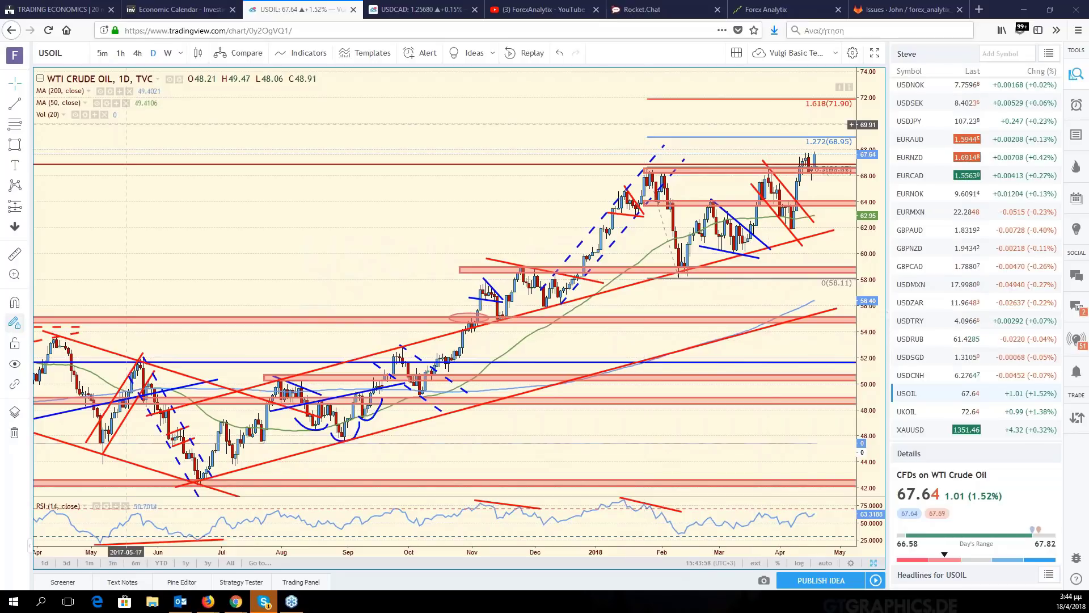
Load the USDMXN daily chart with the latest bars brought further into view
type("USDMXN")
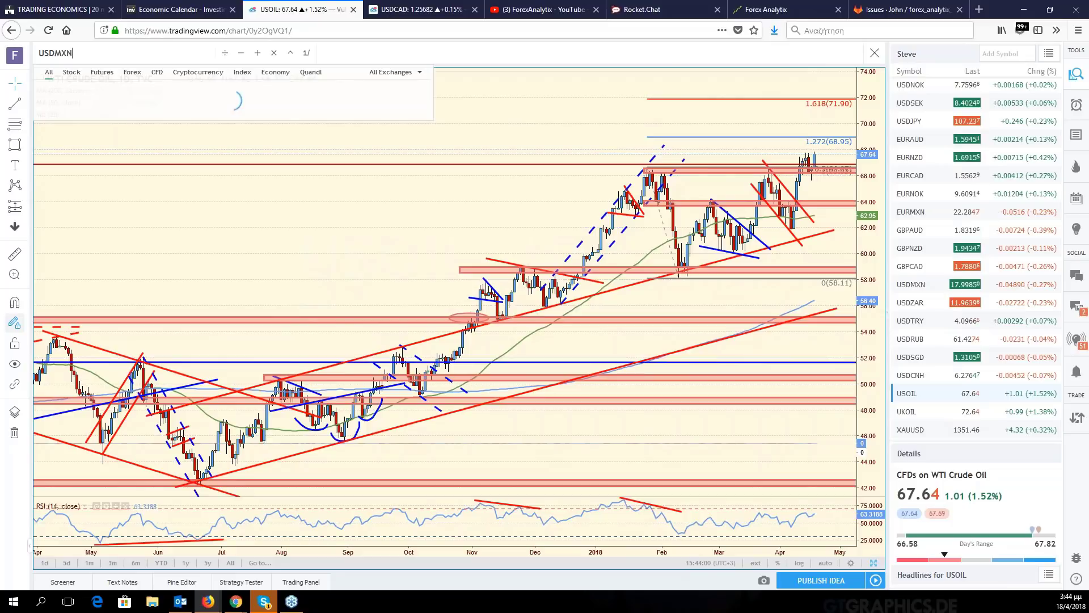
key("Return")
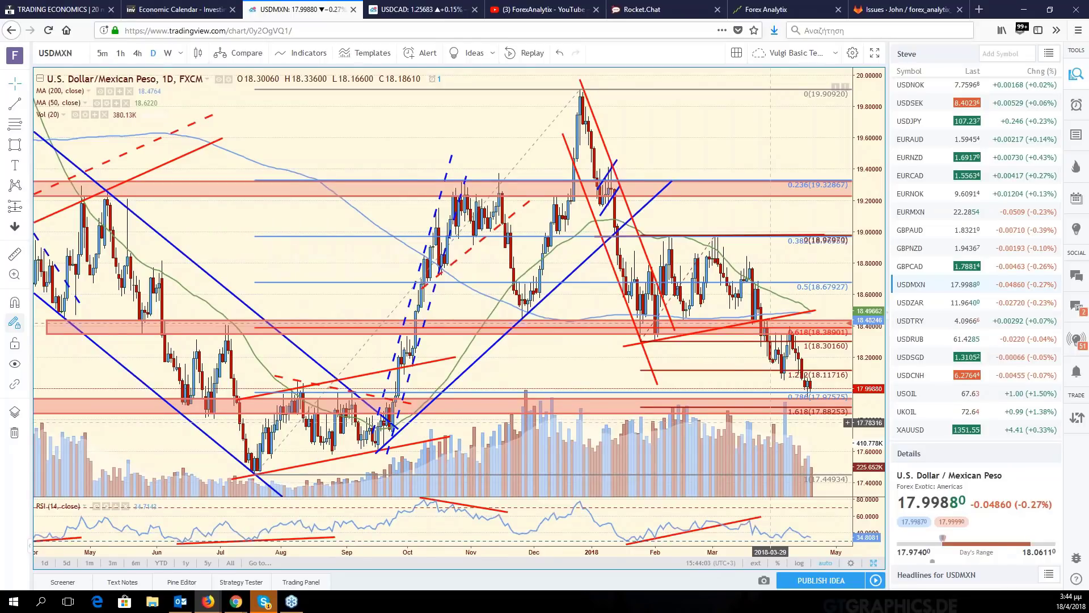
left_click_drag(770, 423, 709, 427)
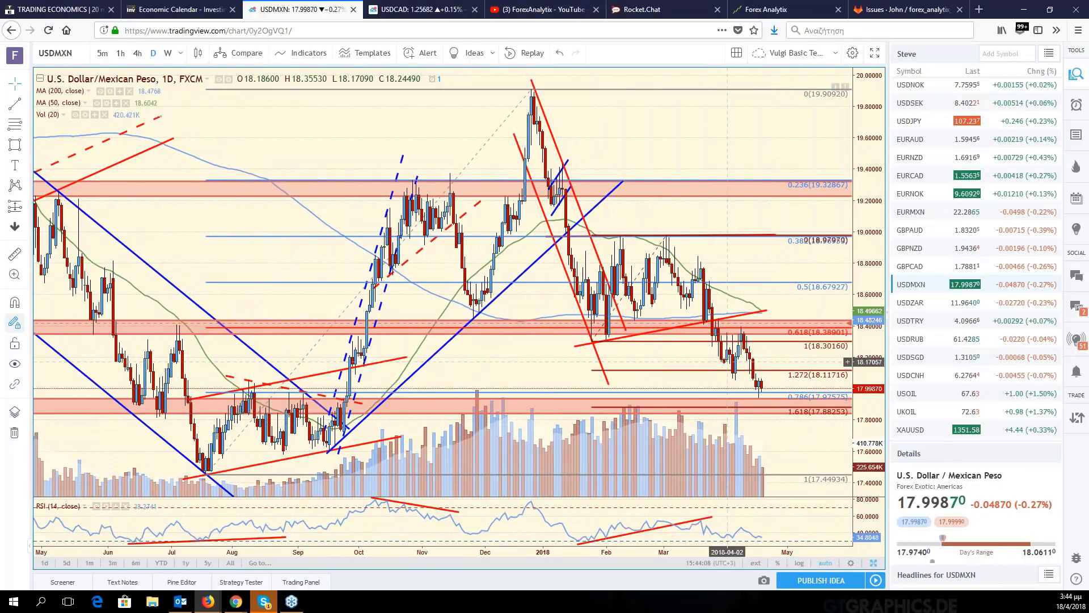
scroll(728, 362, "down", 3)
scroll(728, 362, "up", 2)
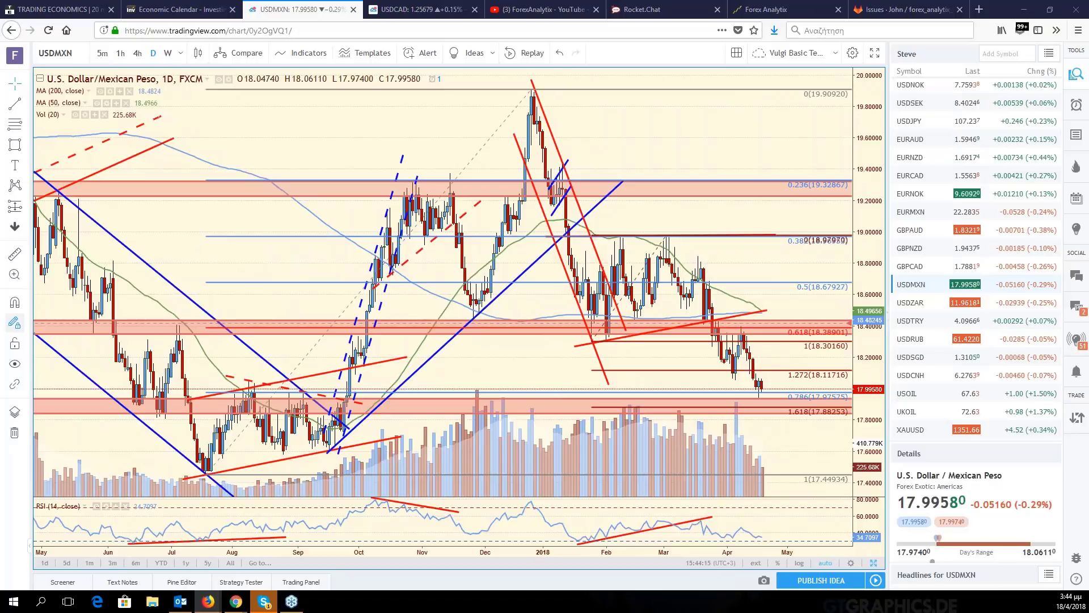
Brush light-blue strokes tracing the Jan–Mar decline and a projected drop to the 1.618 level
left_click_drag(577, 251, 712, 278)
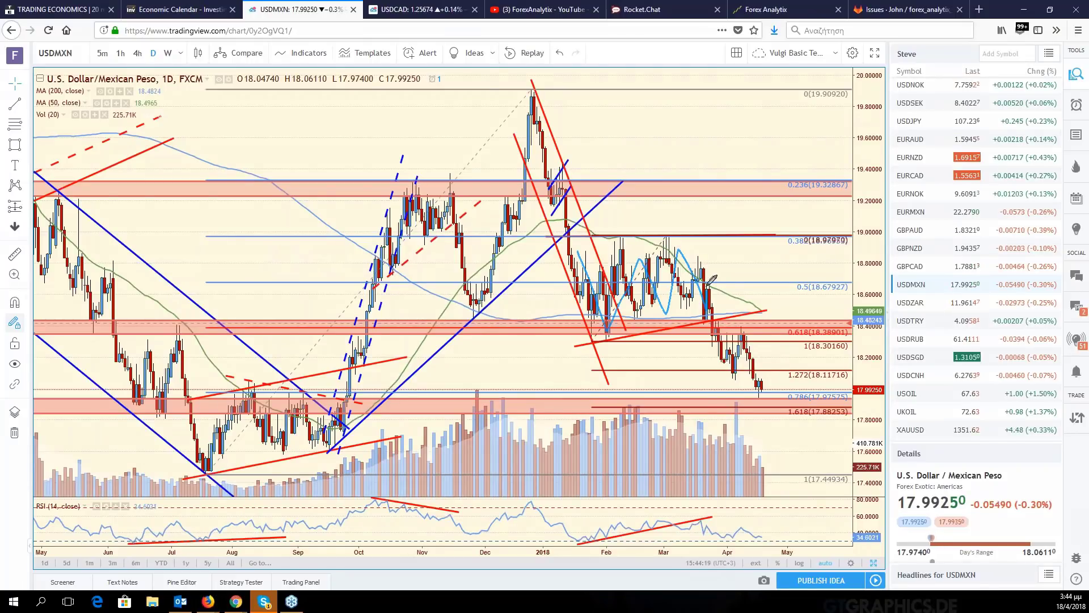
mouse_move(537, 108)
left_mouse_down()
mouse_move(624, 296)
mouse_move(710, 313)
left_mouse_up()
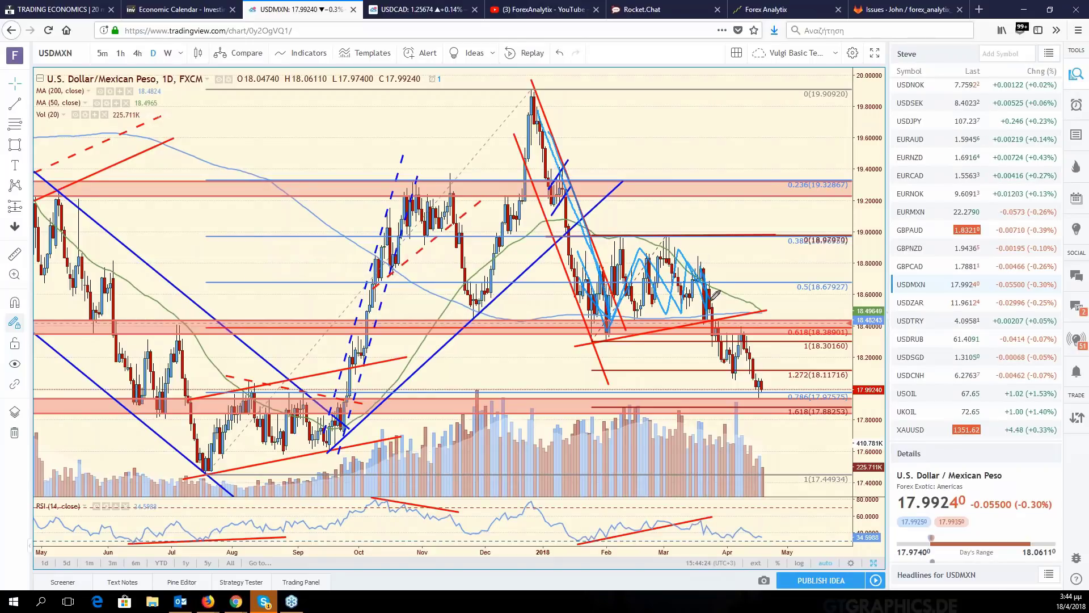
left_click_drag(704, 272, 750, 422)
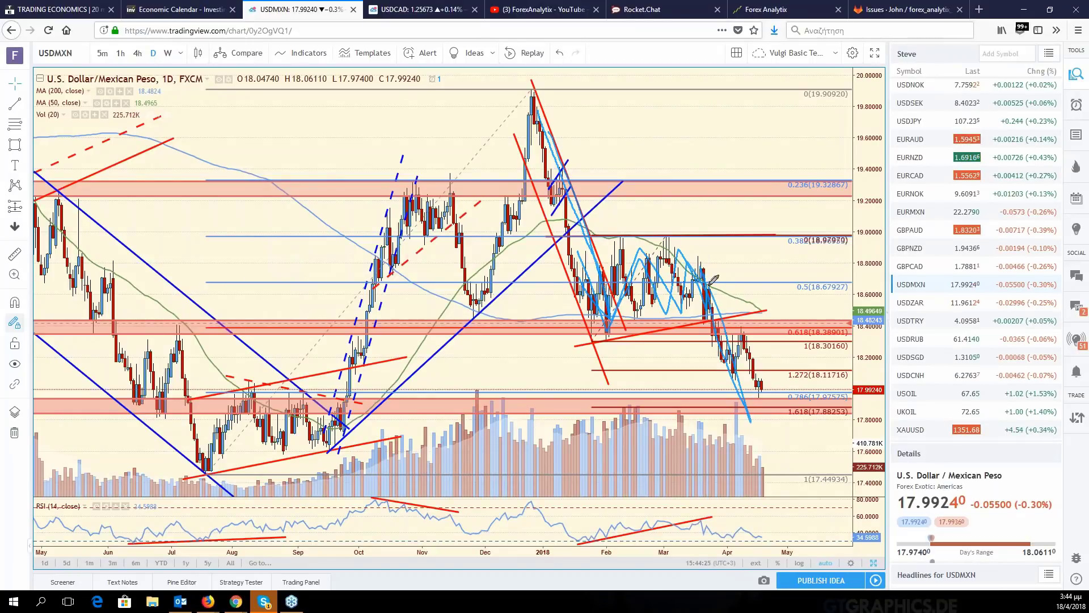
left_click_drag(738, 381, 741, 437)
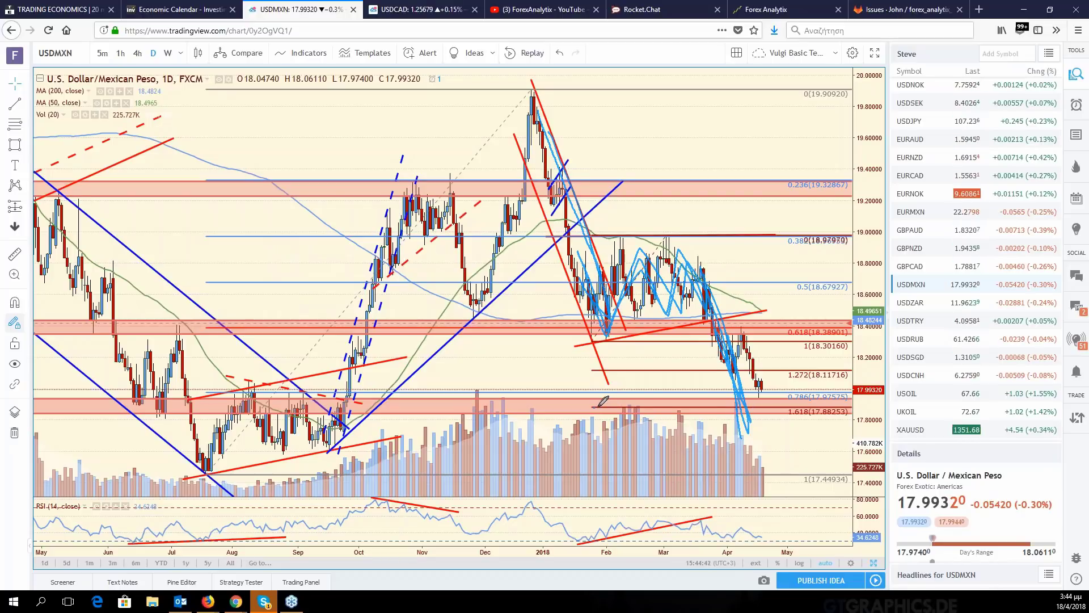
left_click_drag(593, 407, 839, 403)
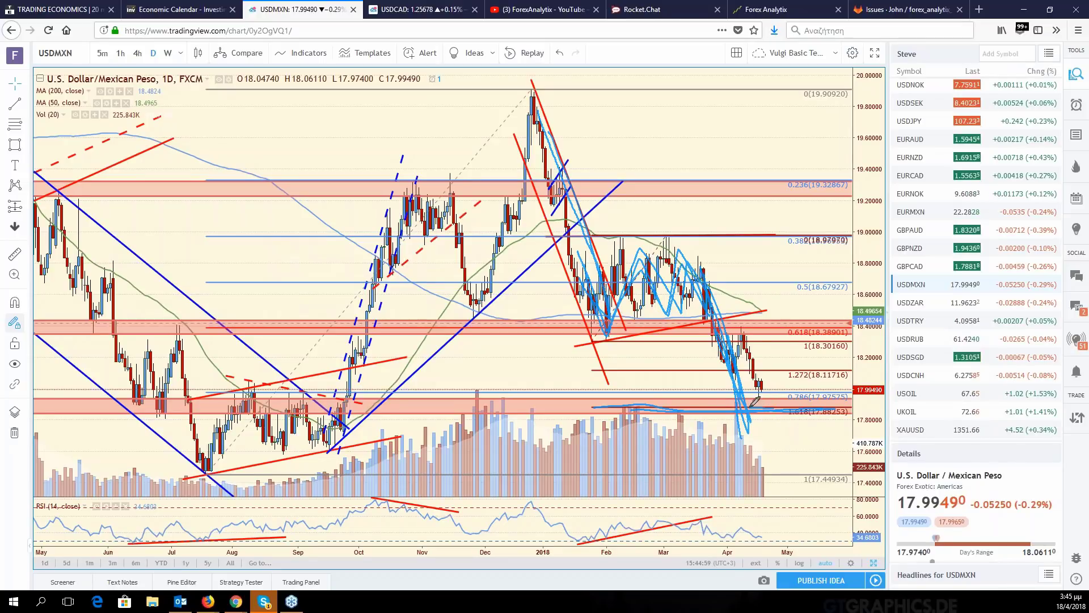
mouse_move(749, 406)
left_mouse_down()
mouse_move(813, 408)
mouse_move(738, 406)
left_mouse_up()
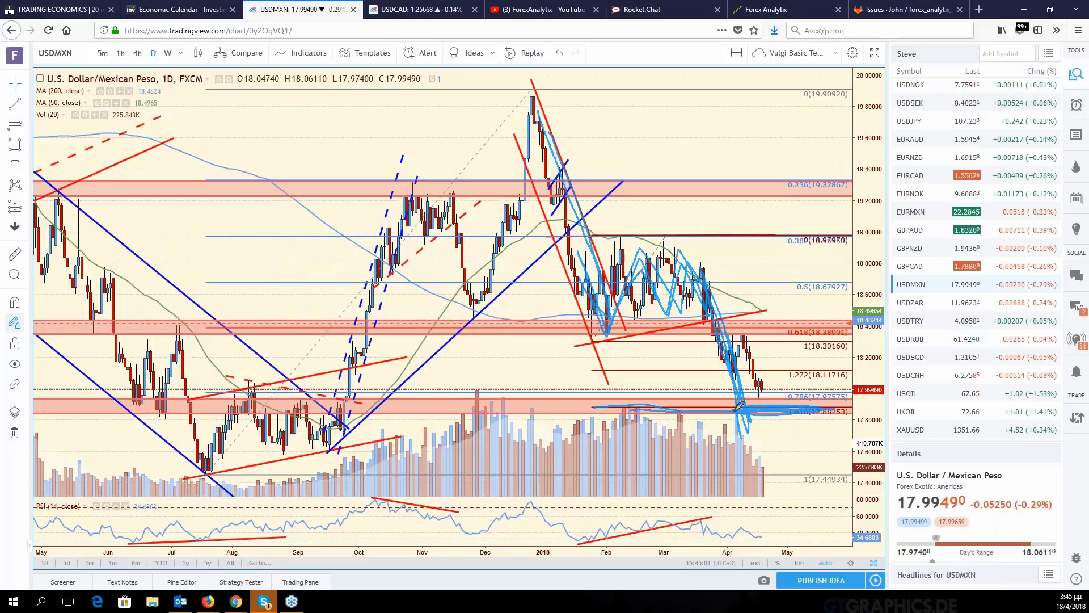
Remove the freehand sketches from the USDMXN chart and zoom out for a wider view
right_click(675, 381)
left_click(717, 455)
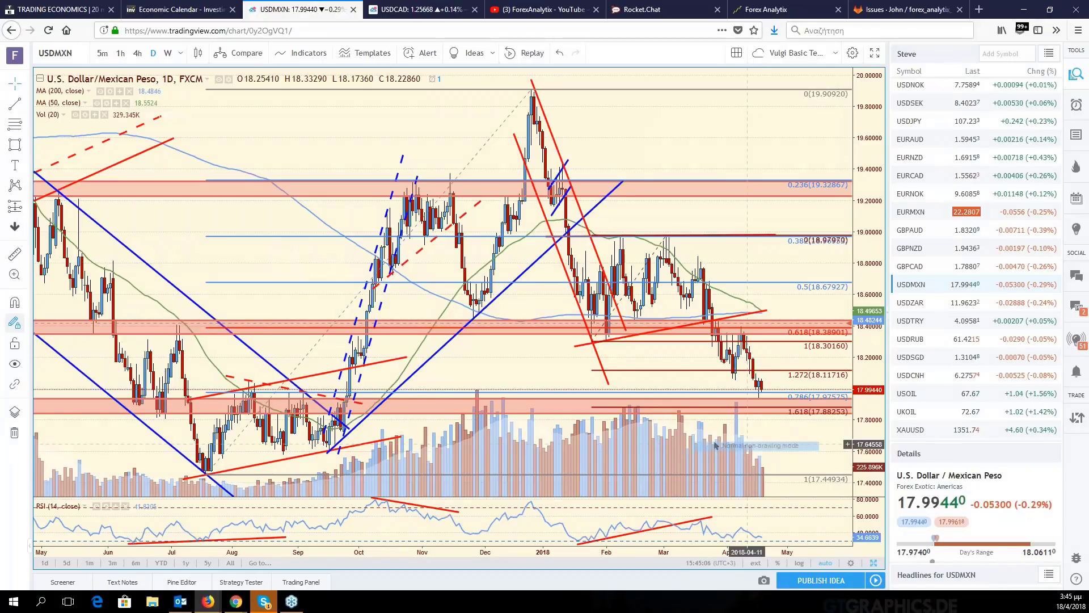
scroll(716, 445, "down", 5)
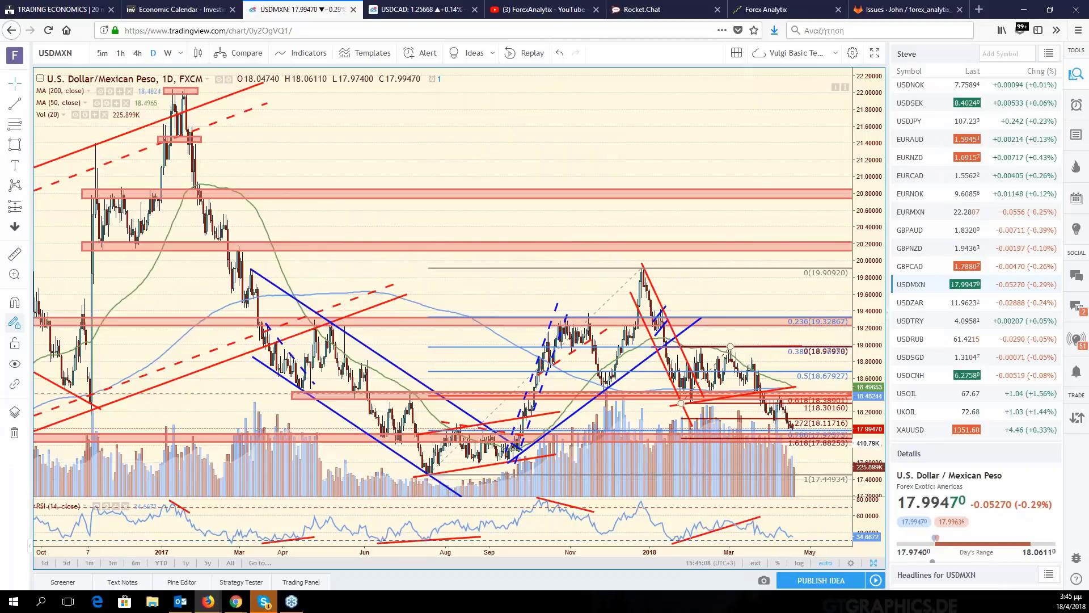
scroll(734, 297, "down", 5)
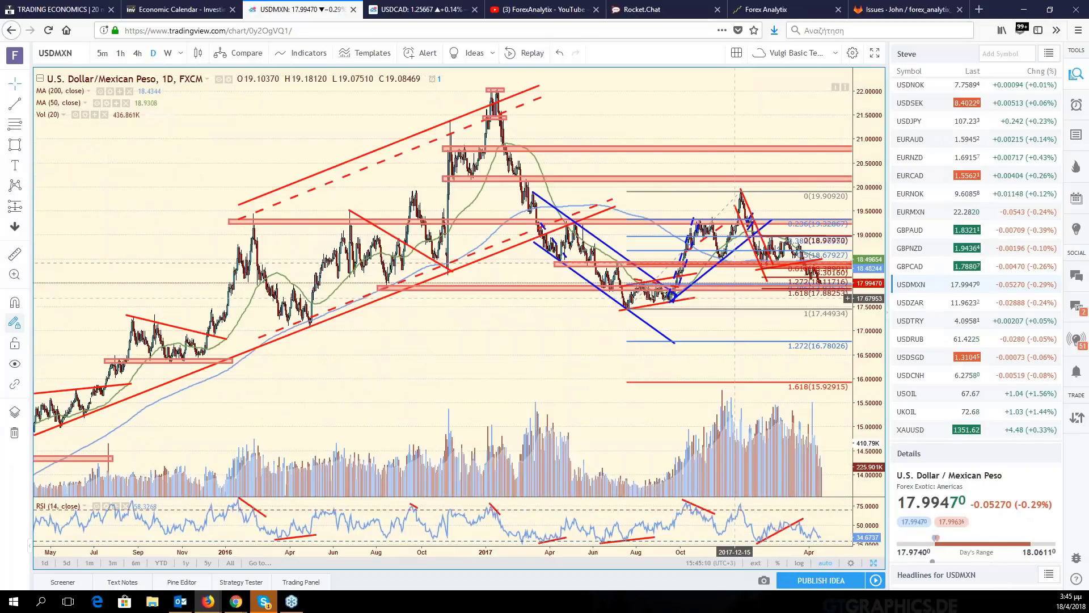
scroll(735, 298, "up", 2)
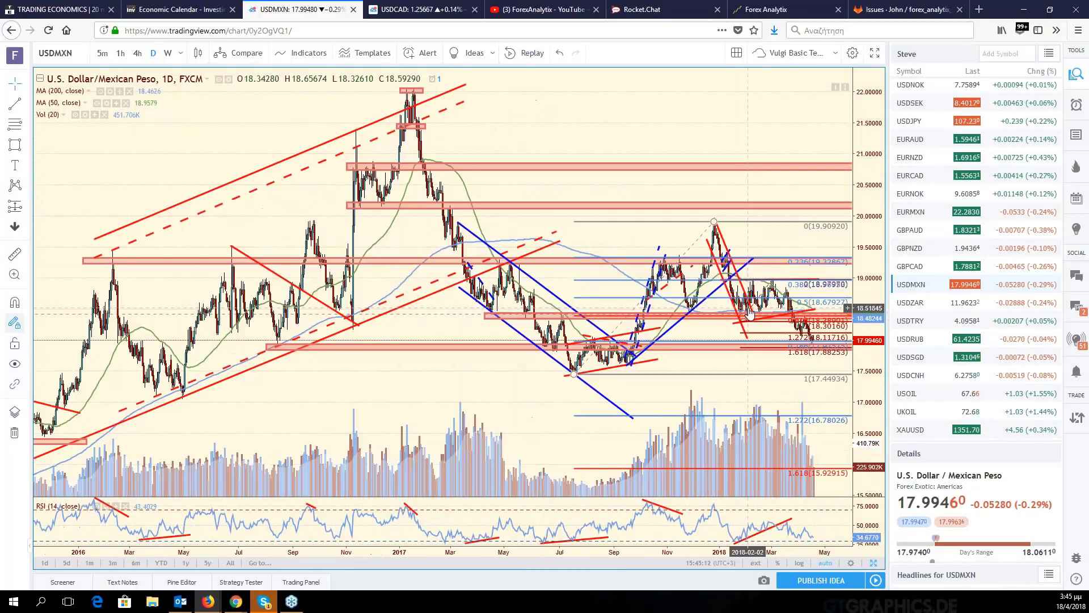
scroll(747, 308, "down", 1)
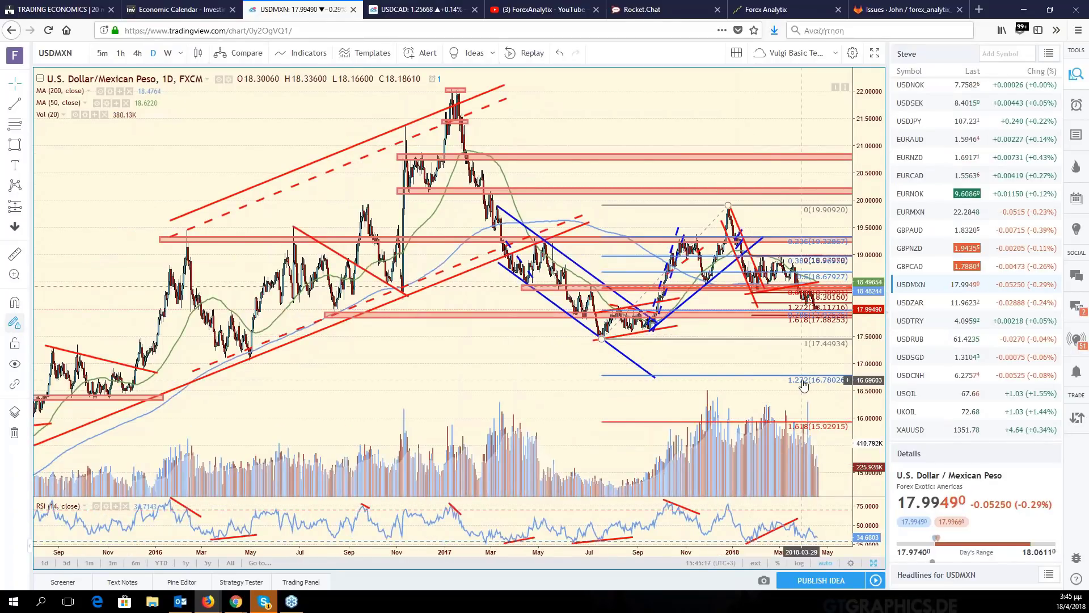
Zoom back in and brush blue arcs over the autumn and winter highs with a projected drop
scroll(803, 385, "up", 3)
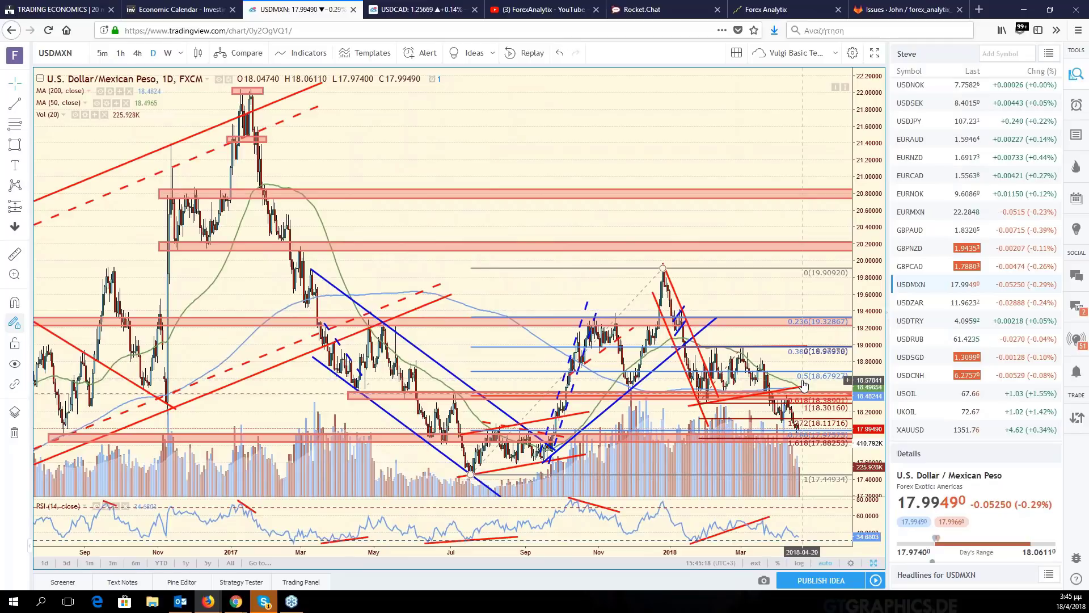
scroll(803, 384, "up", 3)
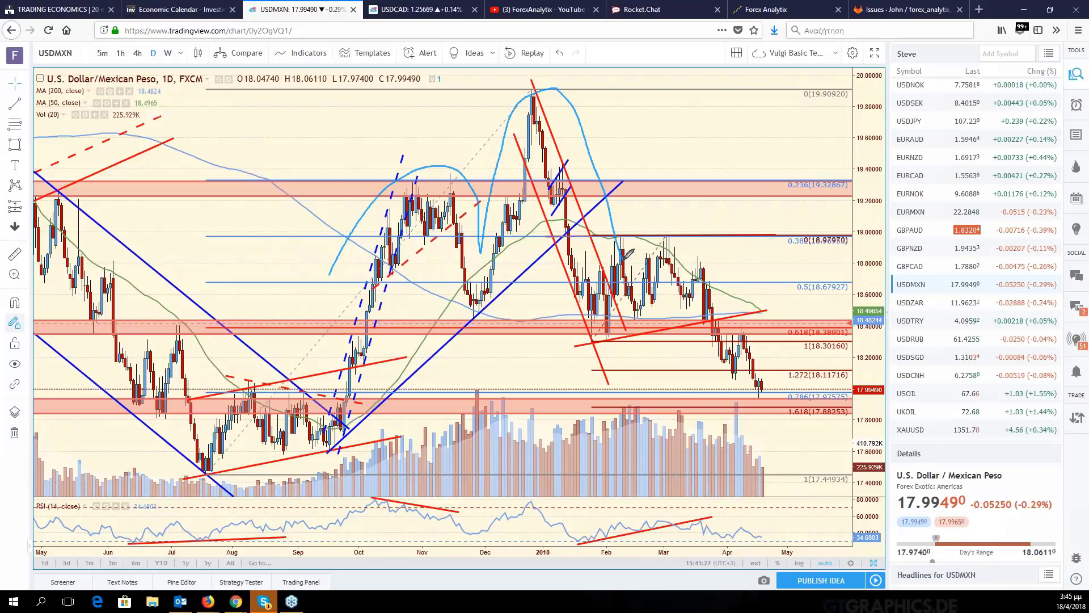
left_click_drag(329, 276, 749, 306)
left_click_drag(333, 282, 815, 356)
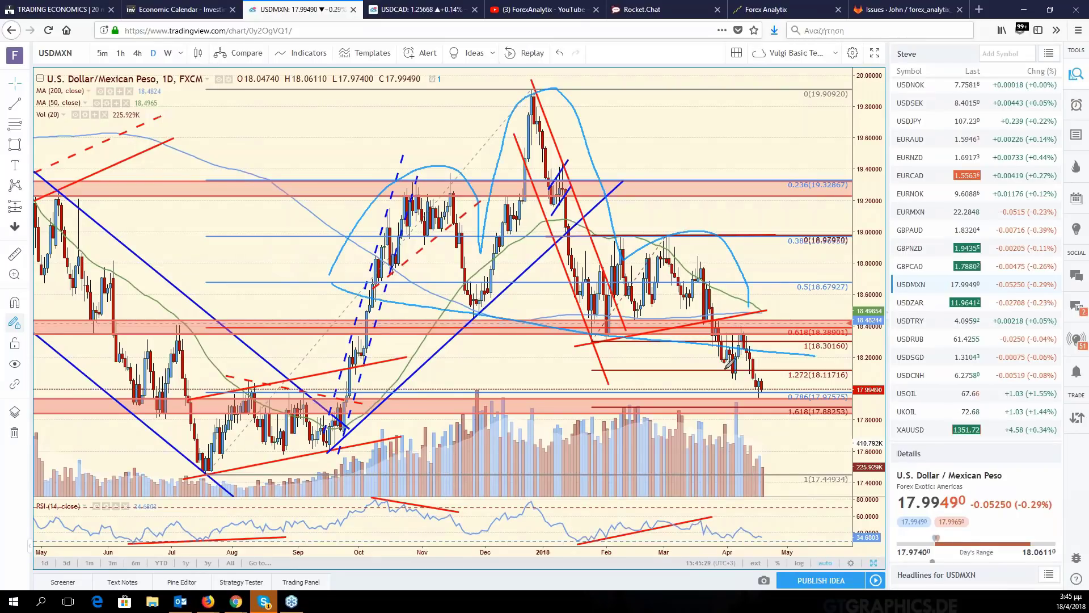
Sketch a projected plunge below price, then undo the blue freehand sketches
left_click_drag(735, 343, 782, 545)
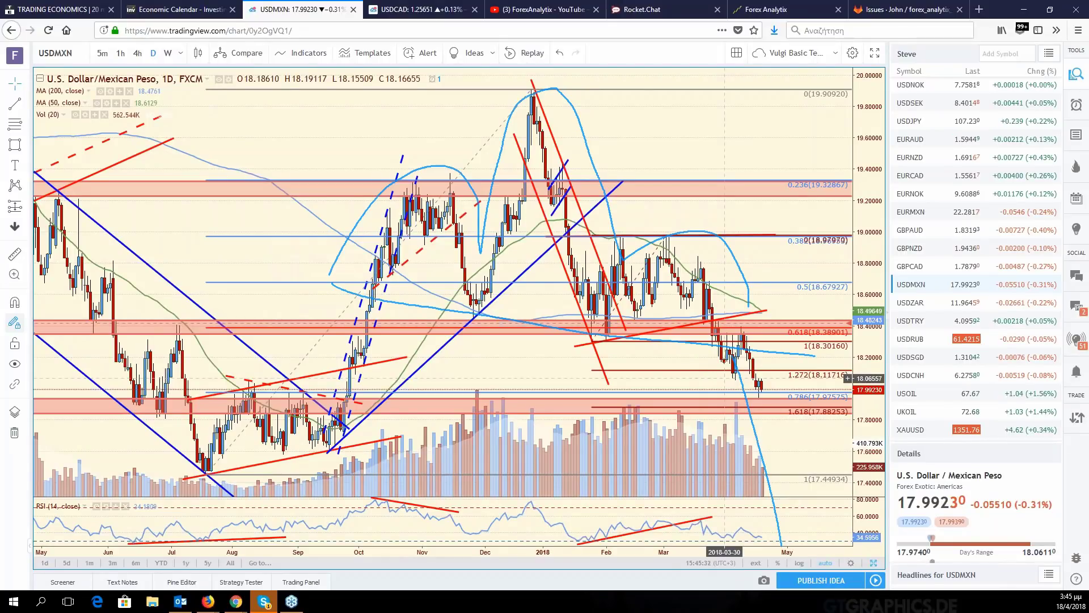
key("ctrl+z")
key("ctrl+z")
key("ctrl+z")
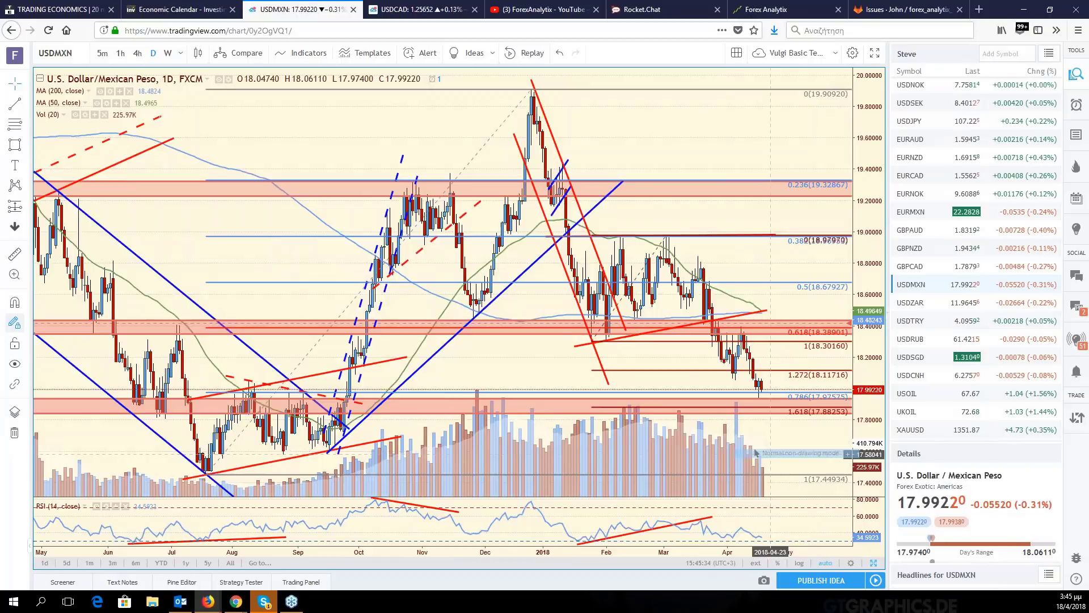
scroll(756, 452, "down", 3)
scroll(725, 400, "up", 3)
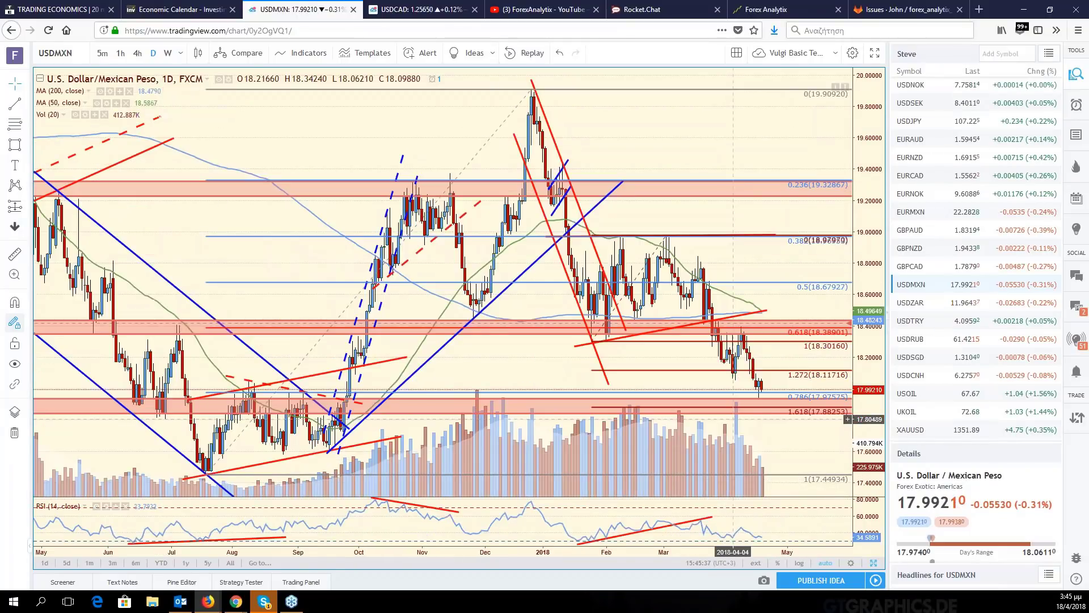
Select the red trendline and pick the Trend-Based Fib Extension tool
left_click(709, 325)
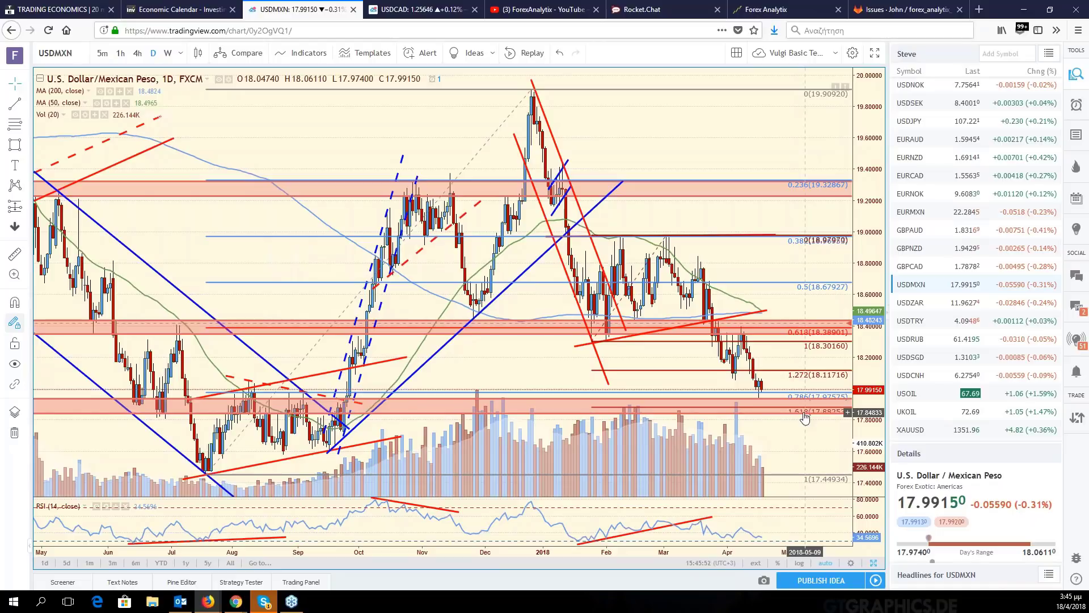
scroll(804, 418, "down", 3)
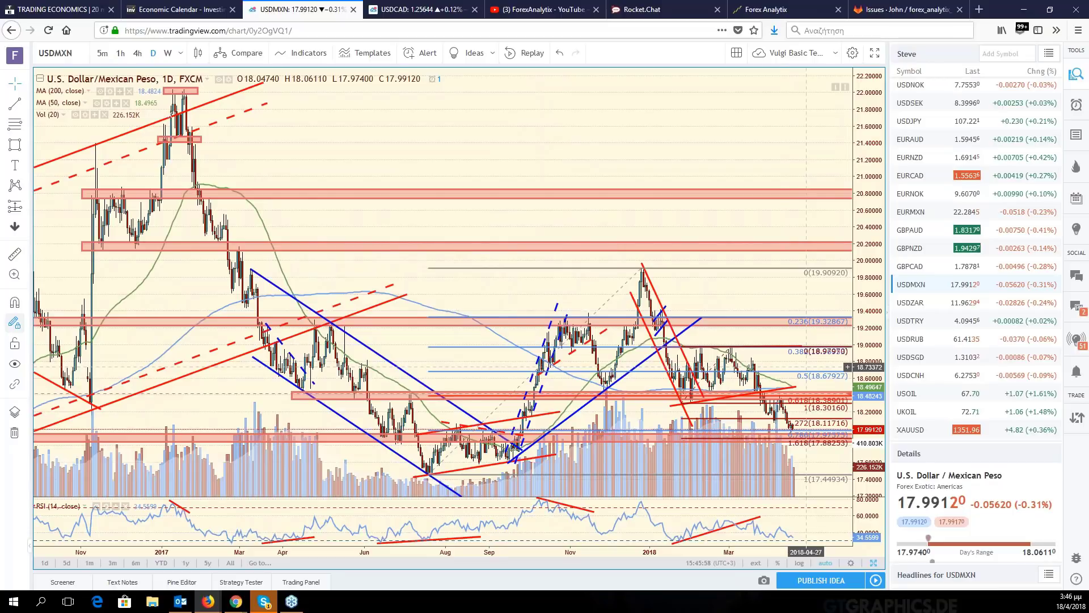
scroll(782, 396, "up", 2)
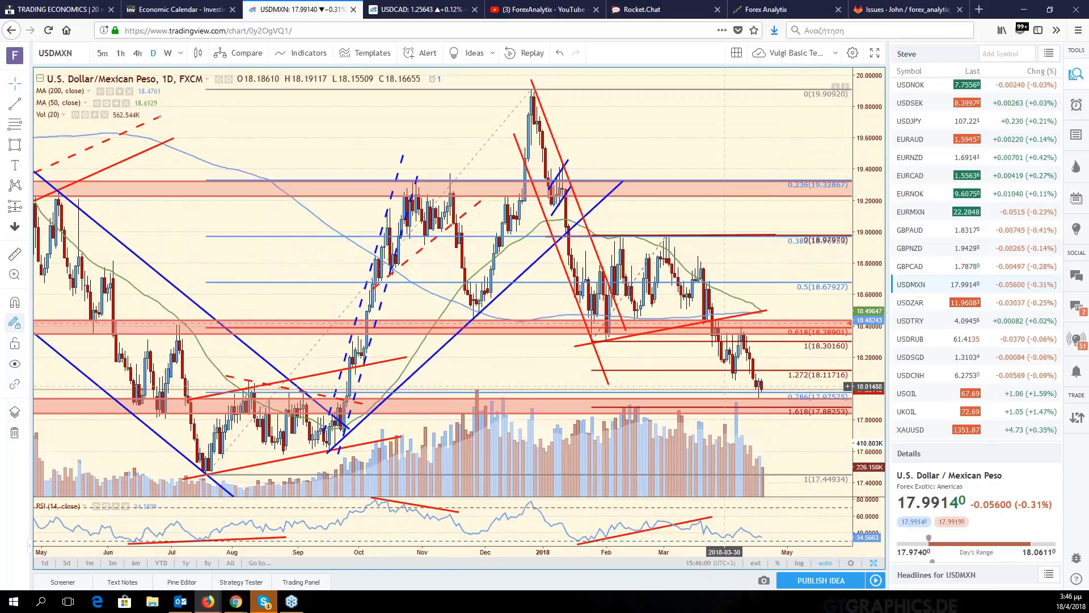
scroll(724, 387, "down", 1)
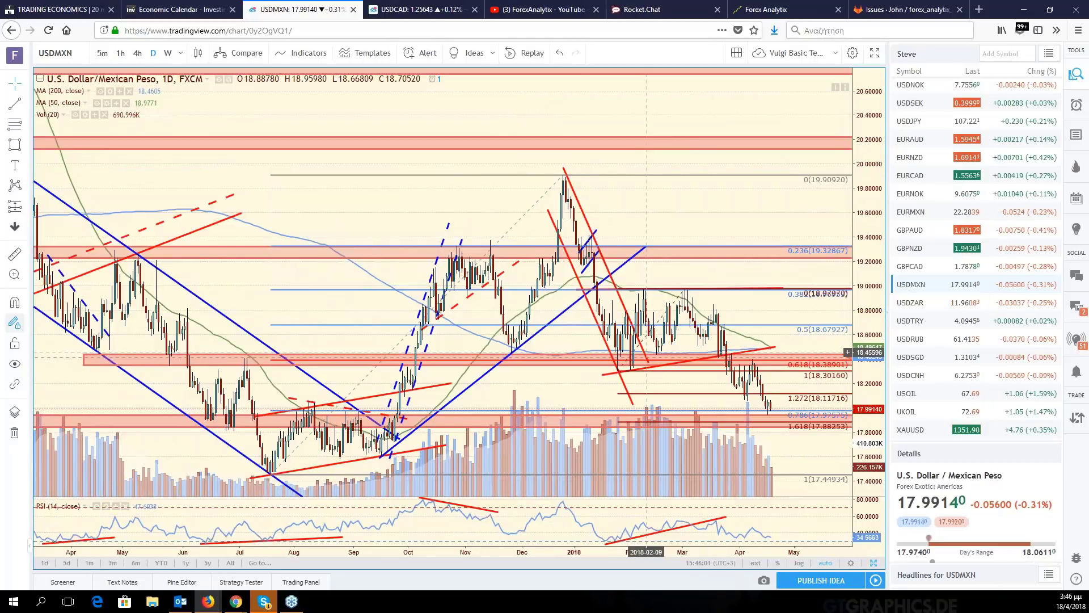
scroll(646, 352, "up", 1)
left_click(22, 127)
left_click(85, 284)
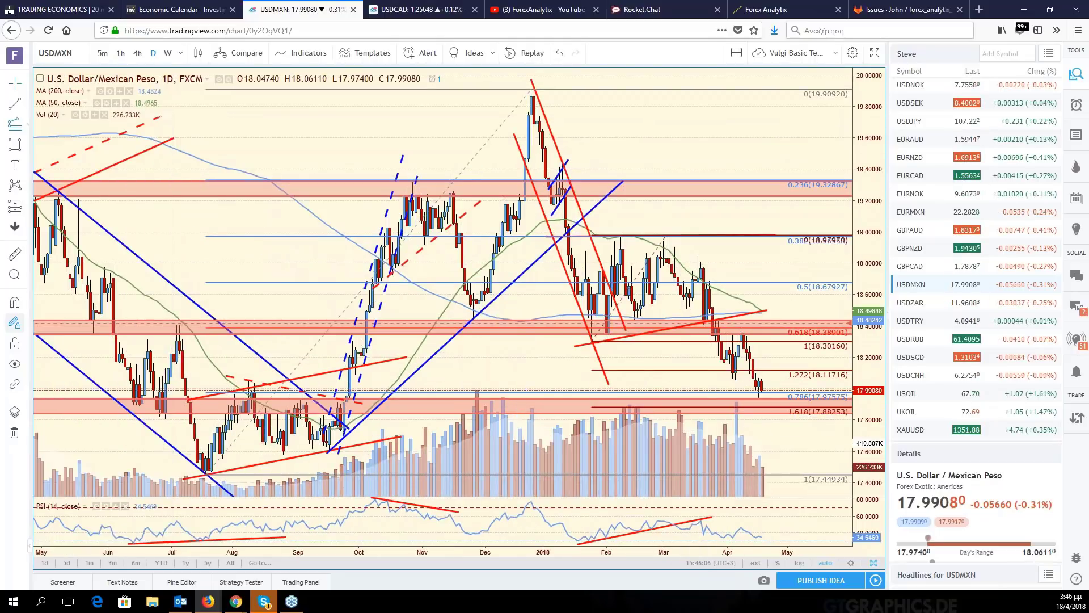
With magnet snapping on, anchor the Trend-Based Fib Extension at the December high, January low and March high
left_click(14, 302)
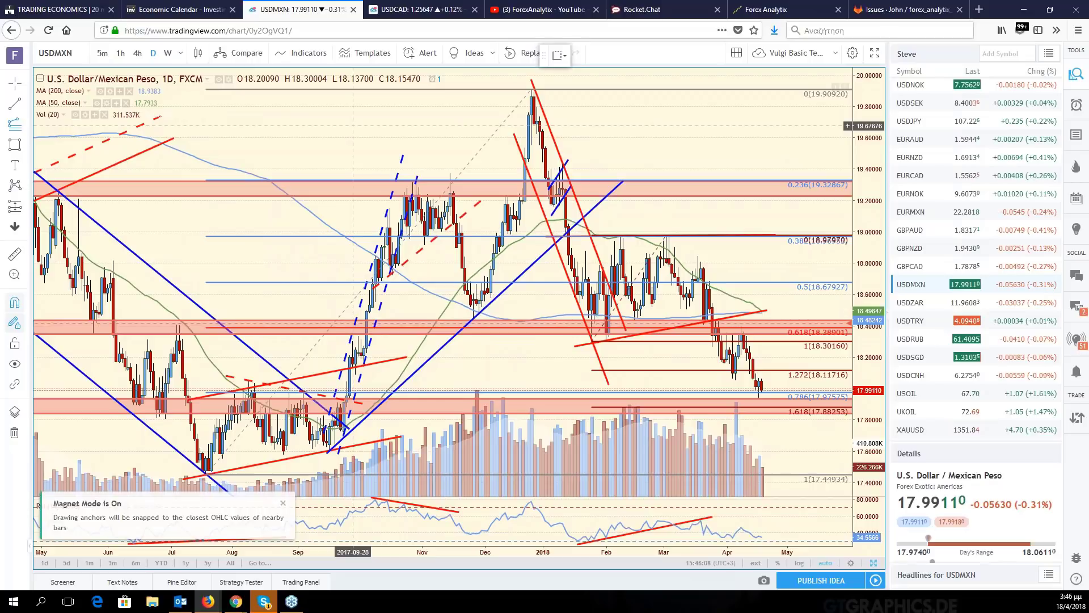
left_click(532, 89)
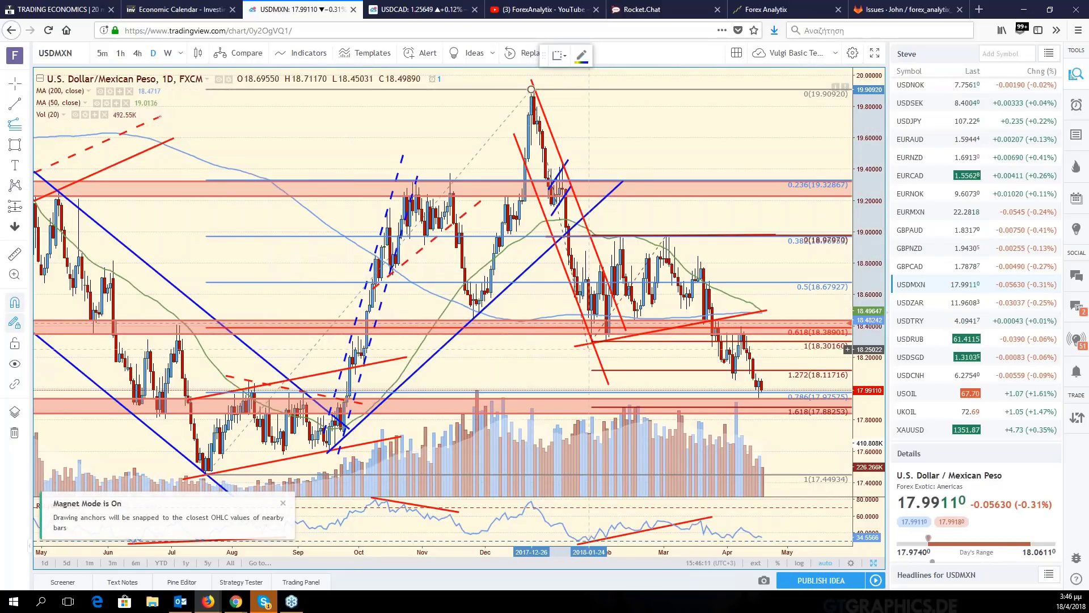
left_click(592, 342)
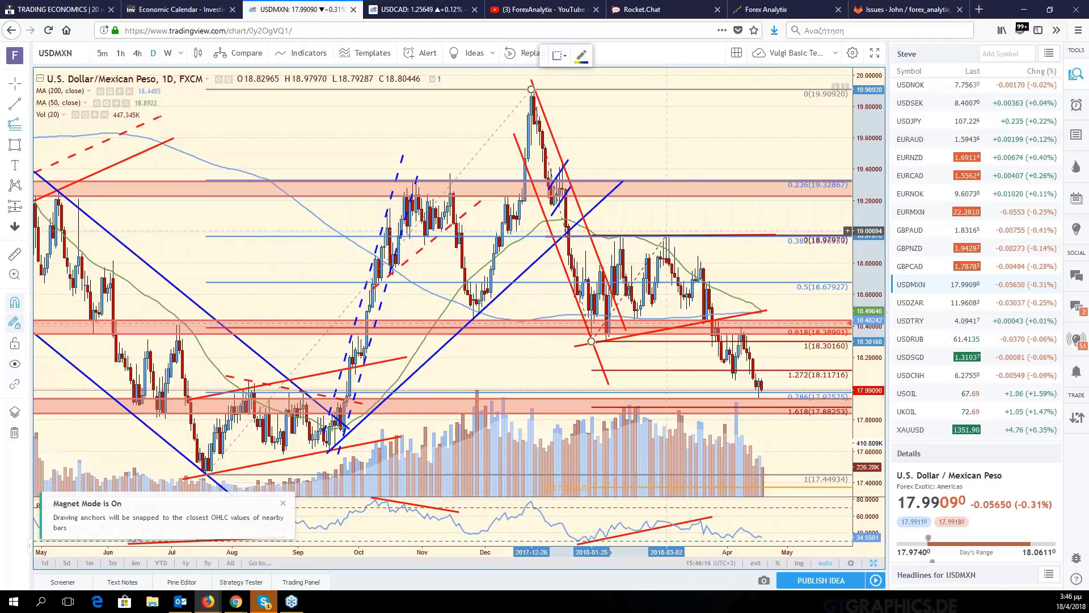
left_click(667, 231)
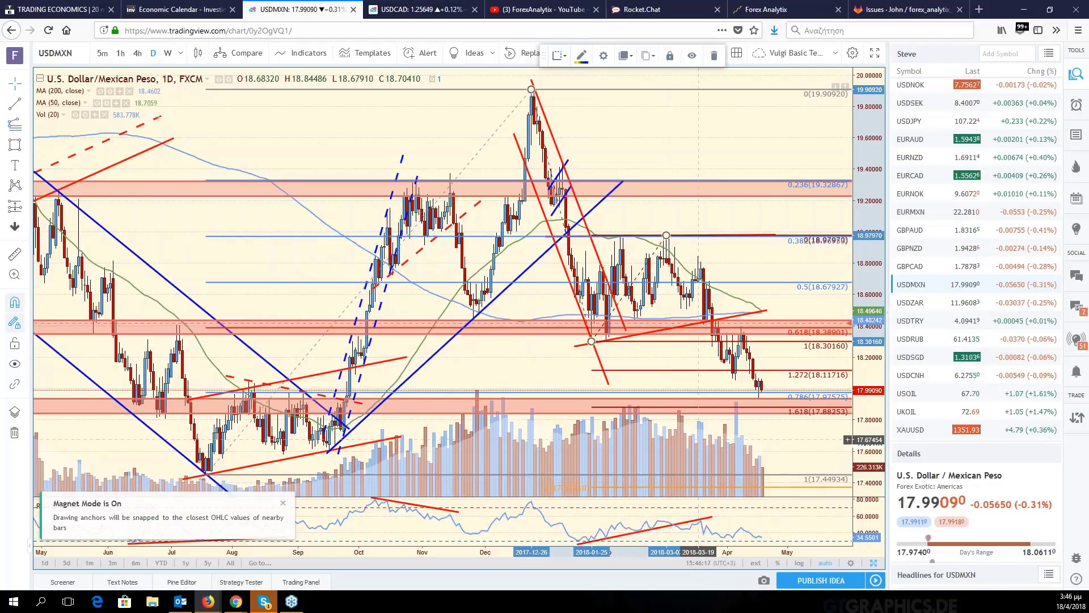
Zoom and nudge the USDMXN chart to review price against the 1.272 and 0.786 levels
scroll(698, 439, "down", 2)
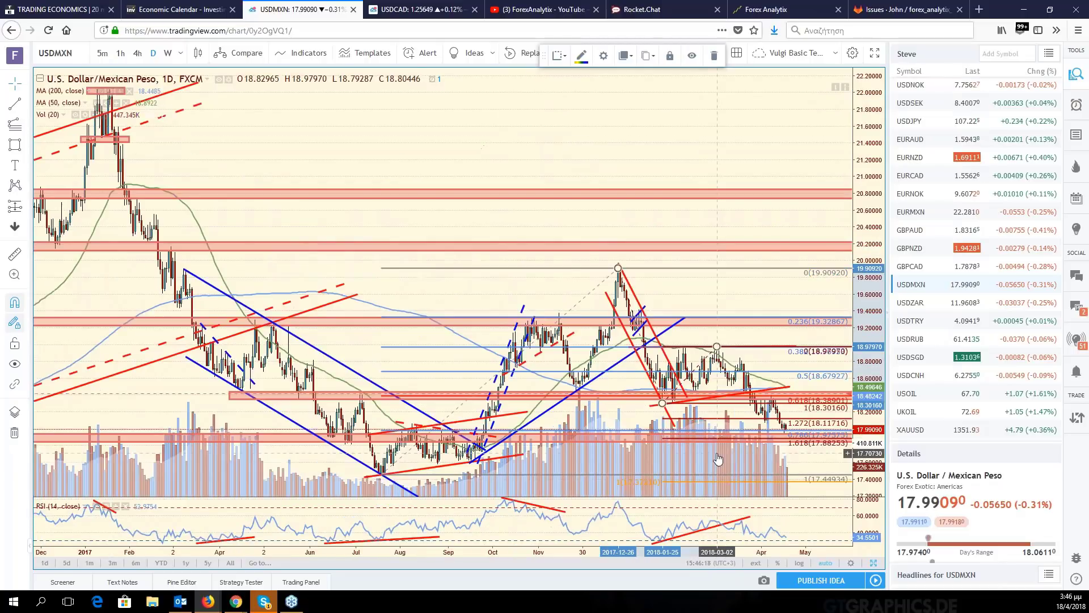
scroll(717, 458, "down", 2)
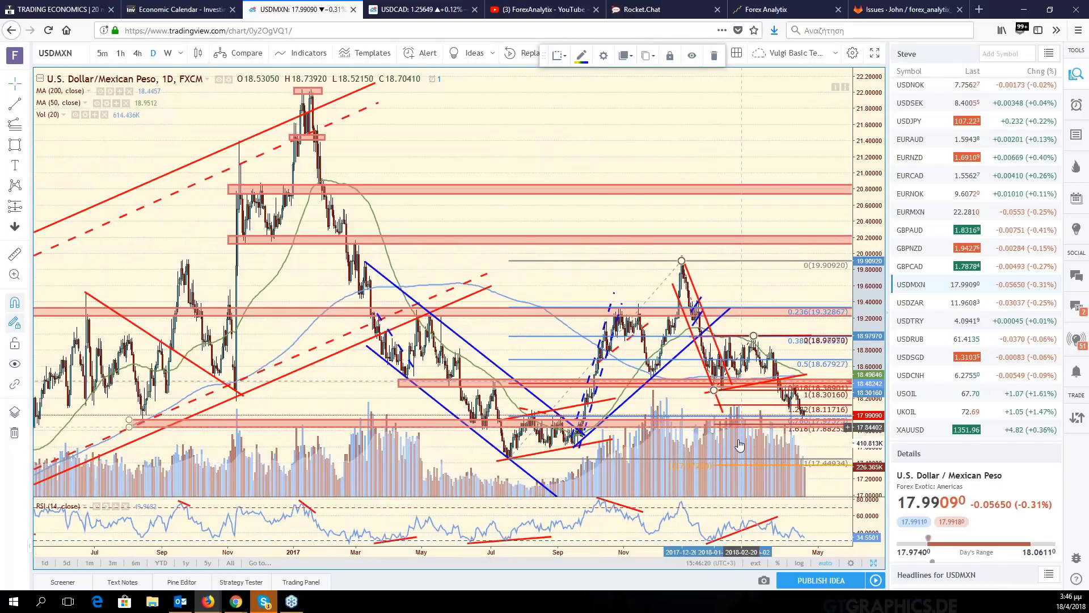
scroll(668, 286, "up", 1)
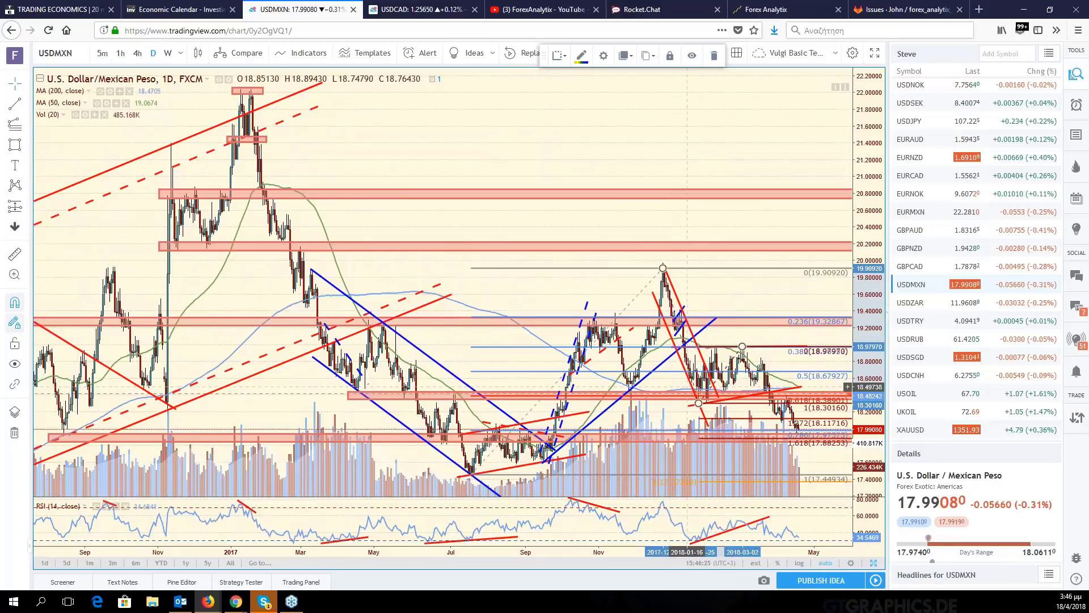
scroll(737, 475, "down", 2)
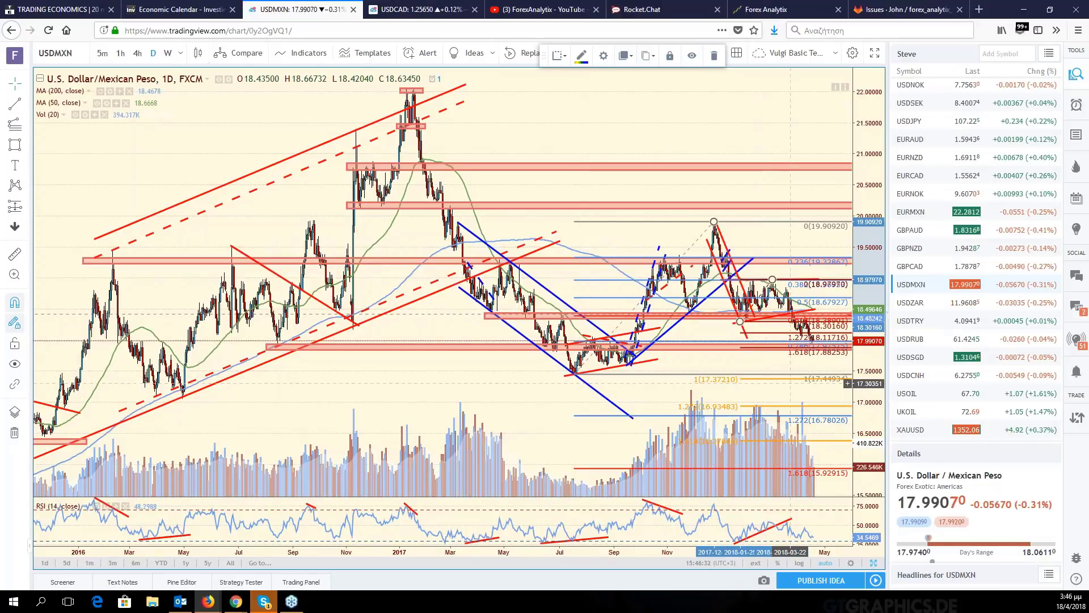
scroll(791, 383, "up", 1)
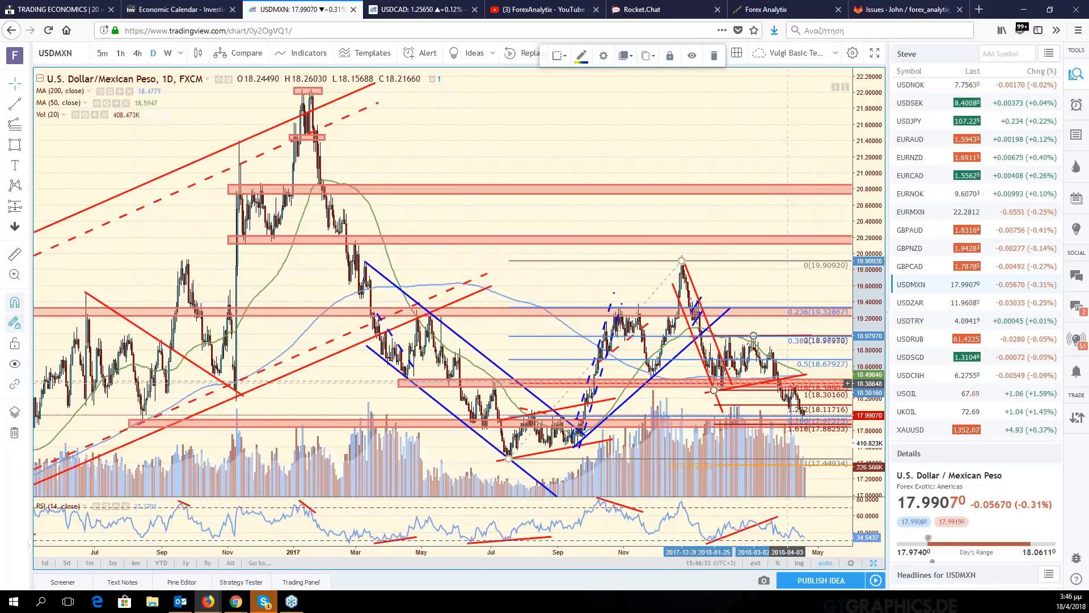
scroll(787, 384, "up", 2)
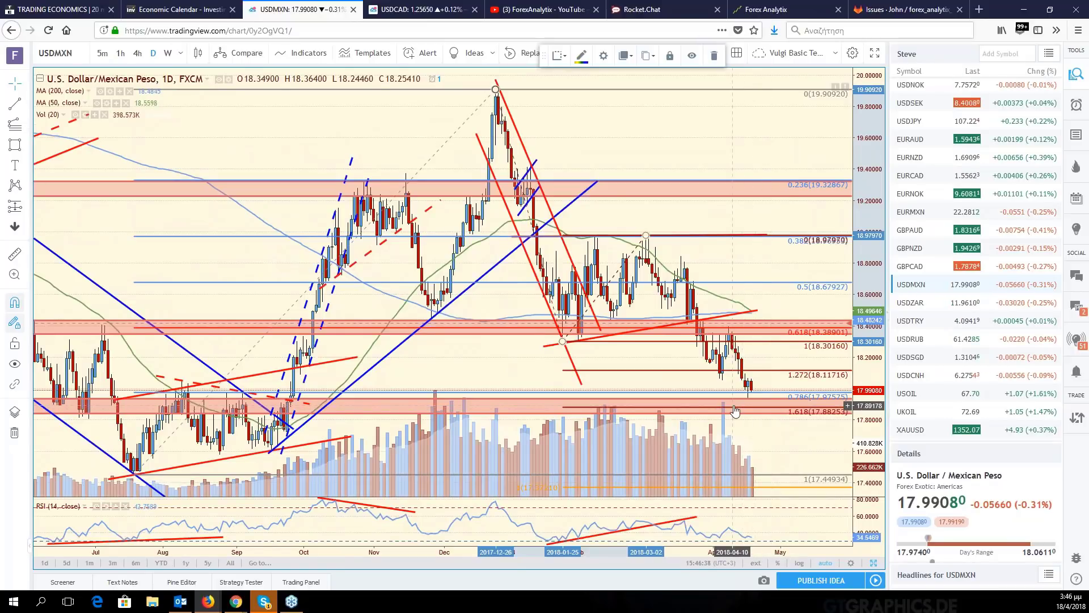
scroll(734, 409, "down", 1)
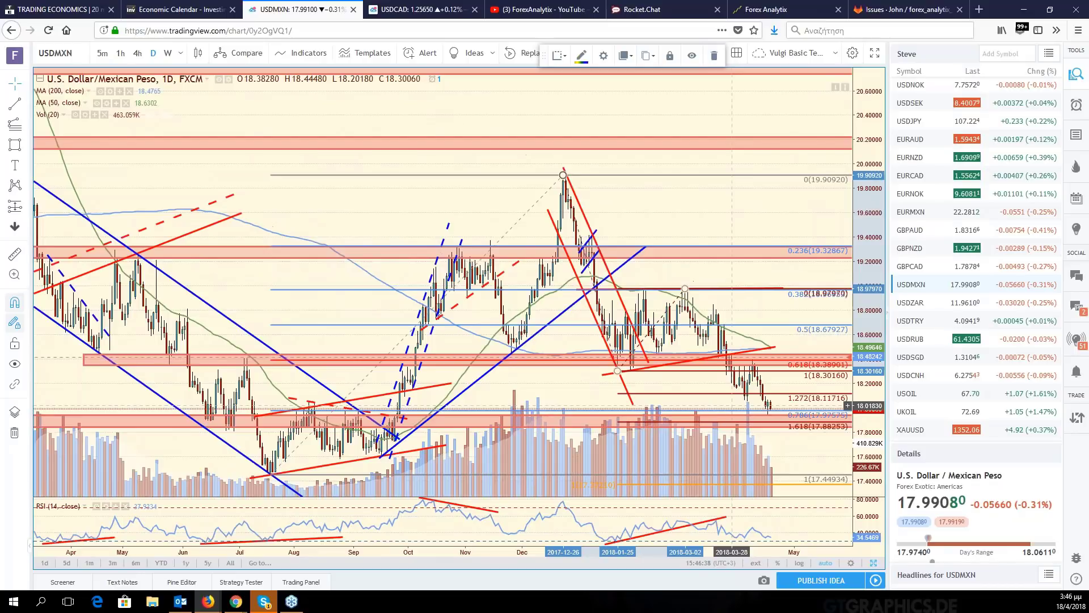
scroll(732, 408, "down", 3)
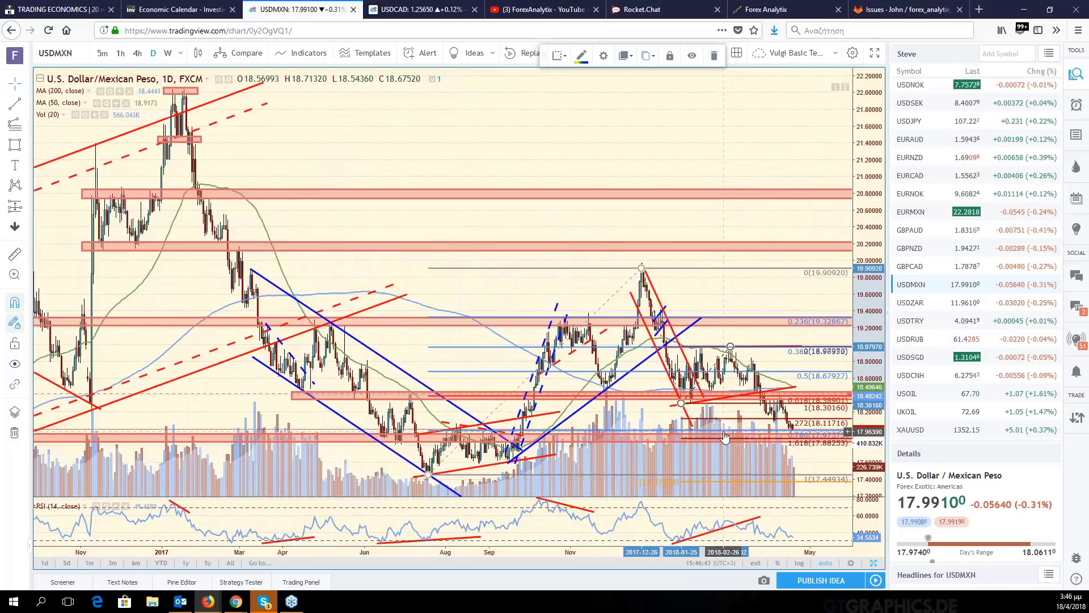
scroll(725, 436, "up", 3)
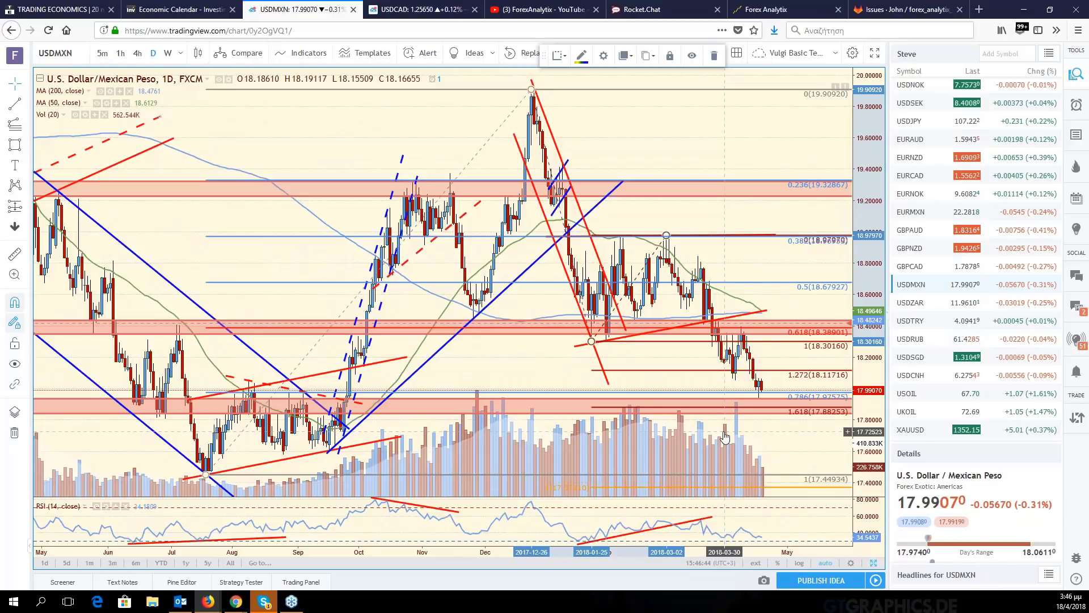
left_click_drag(725, 437, 823, 488)
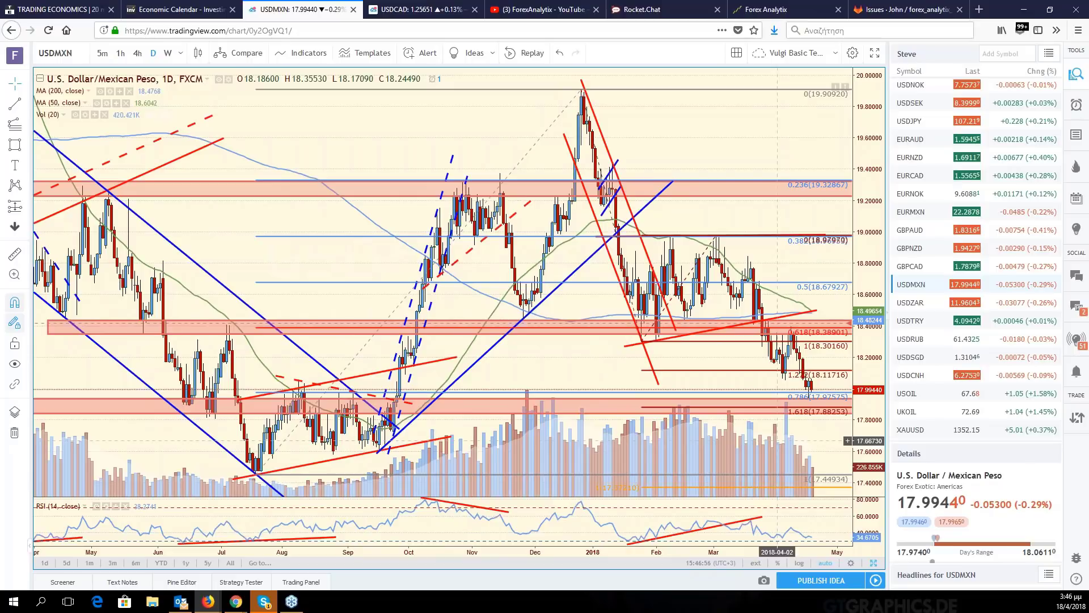
Deselect the red trend line and switch the chart from USDMXN to USDNOK
left_click(667, 311)
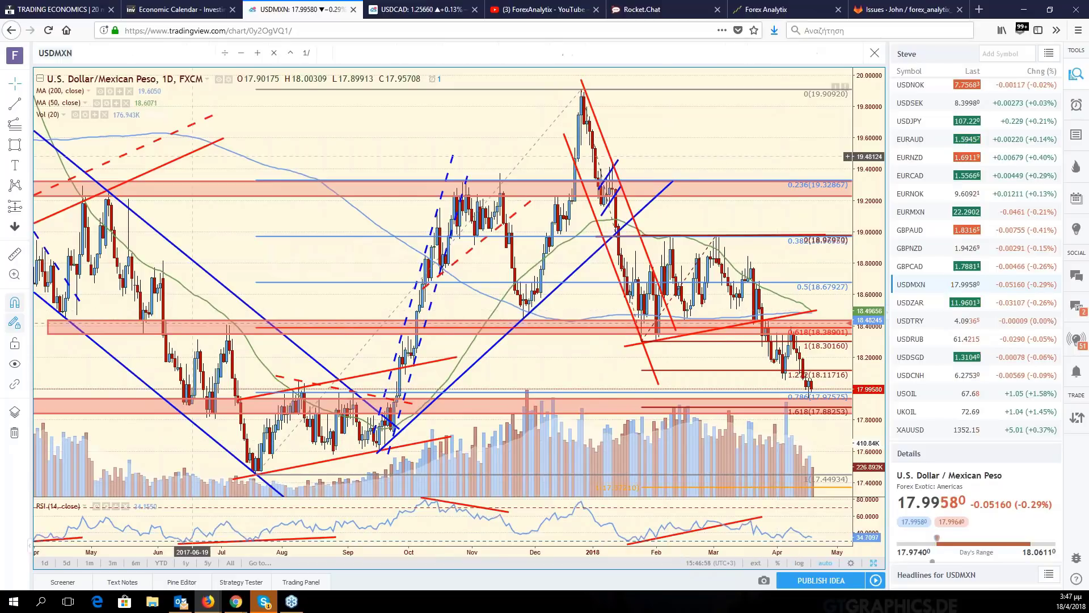
left_click(193, 156)
type("US")
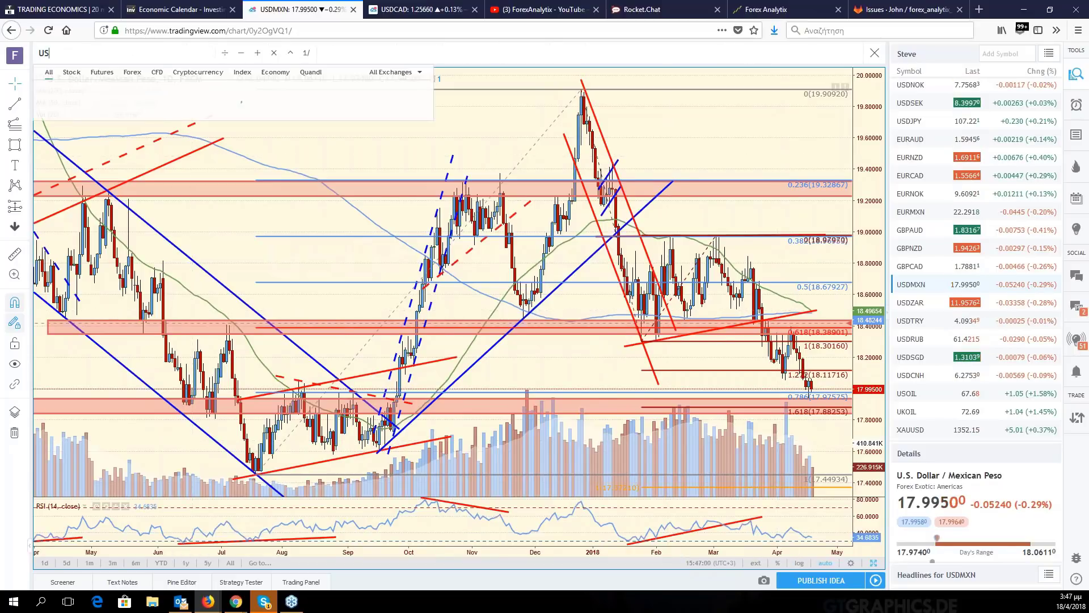
type("D")
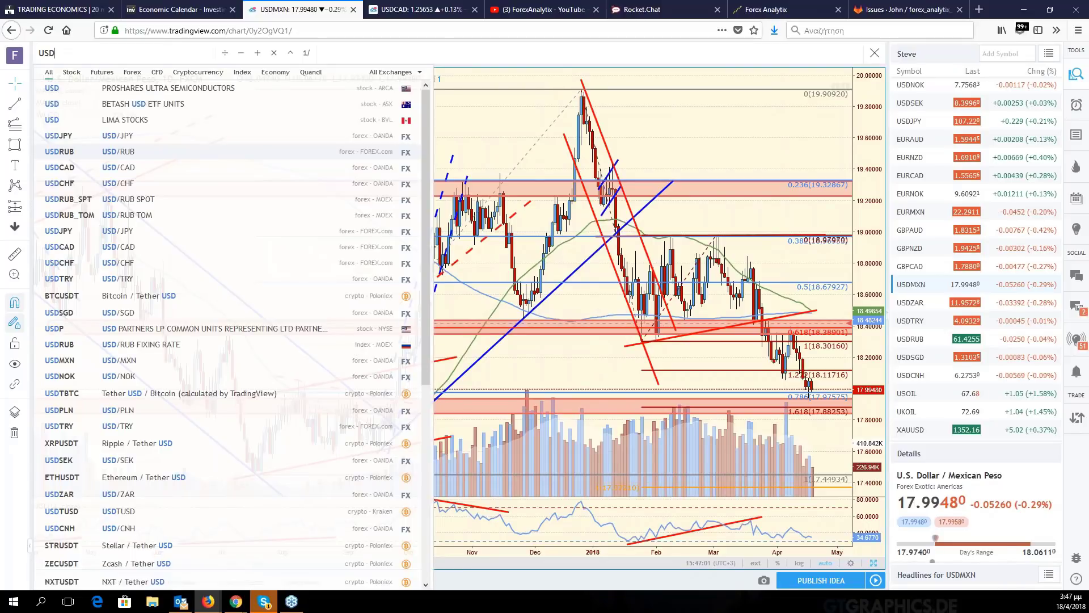
left_click(910, 85)
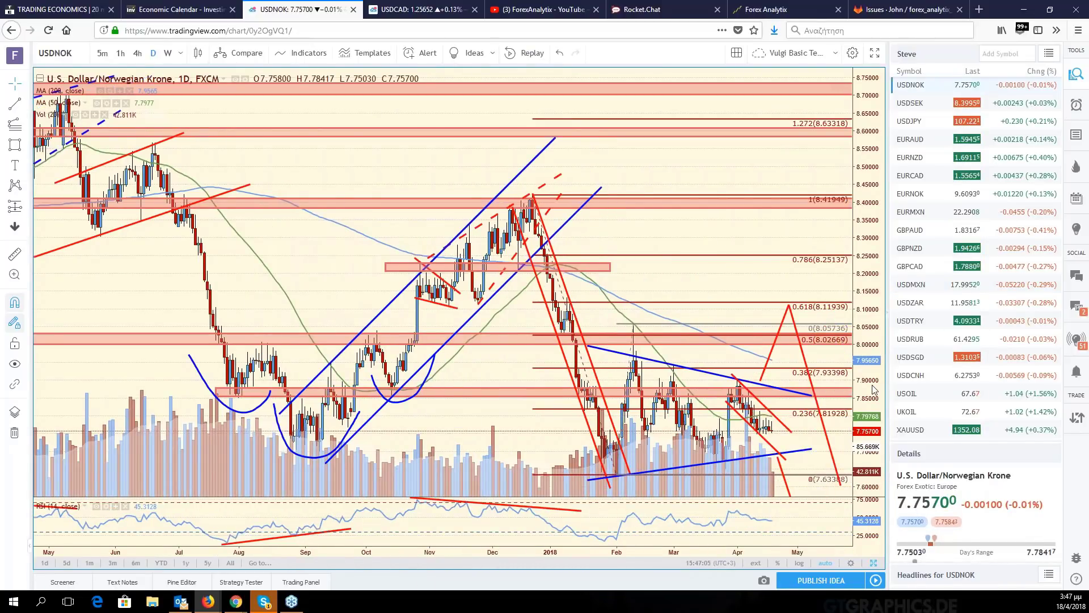
Rescale USDNOK's price axis to review its extension levels, re-enable auto scaling, and restore the six-chart grid
left_click_drag(874, 389, 875, 420)
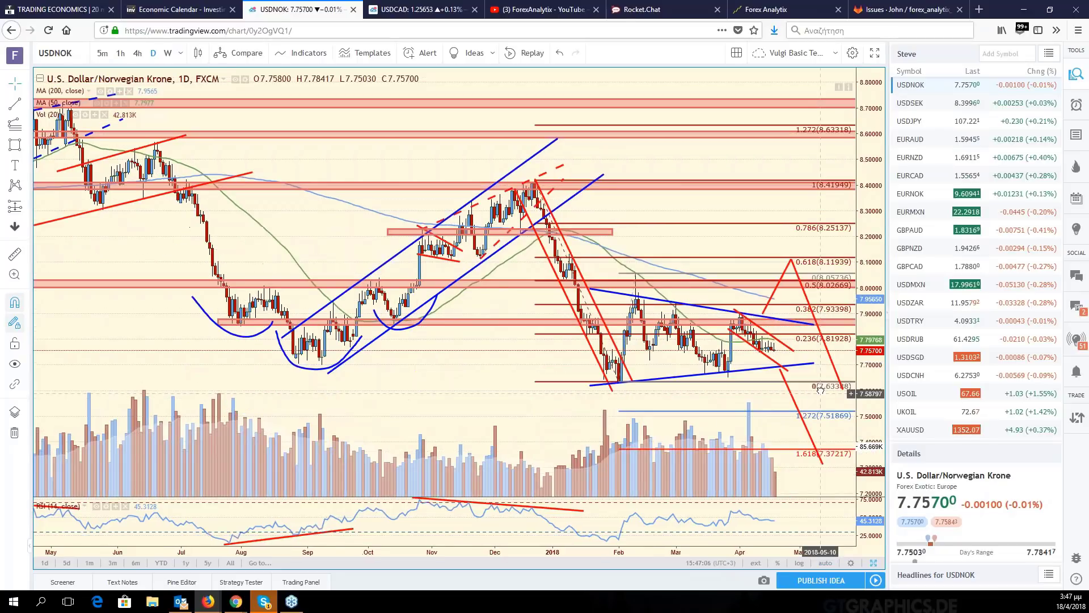
left_click_drag(820, 390, 819, 380)
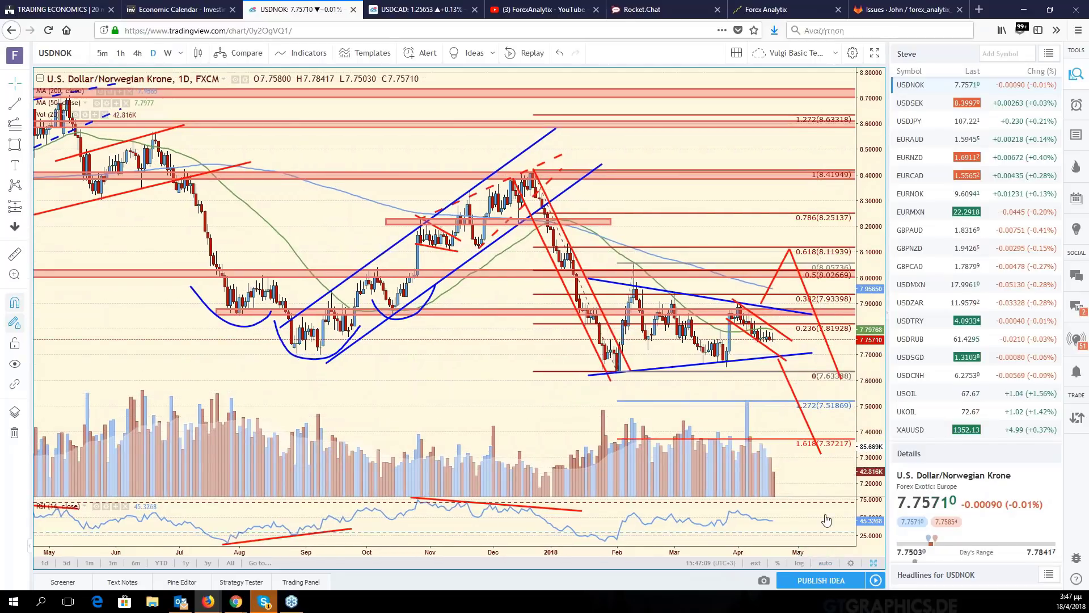
left_click_drag(869, 346, 869, 306)
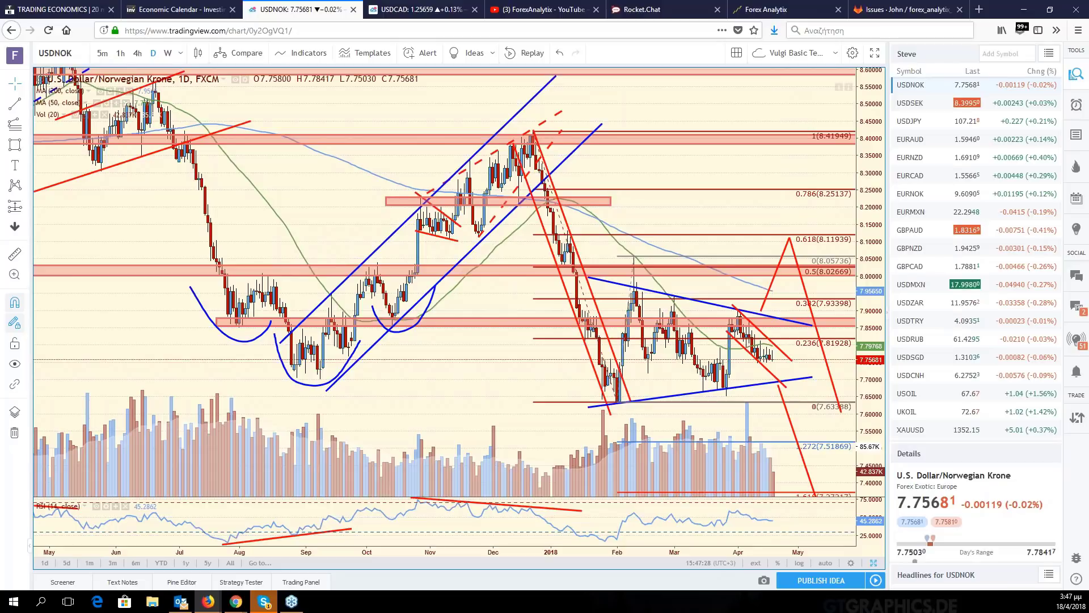
left_click_drag(870, 436, 871, 448)
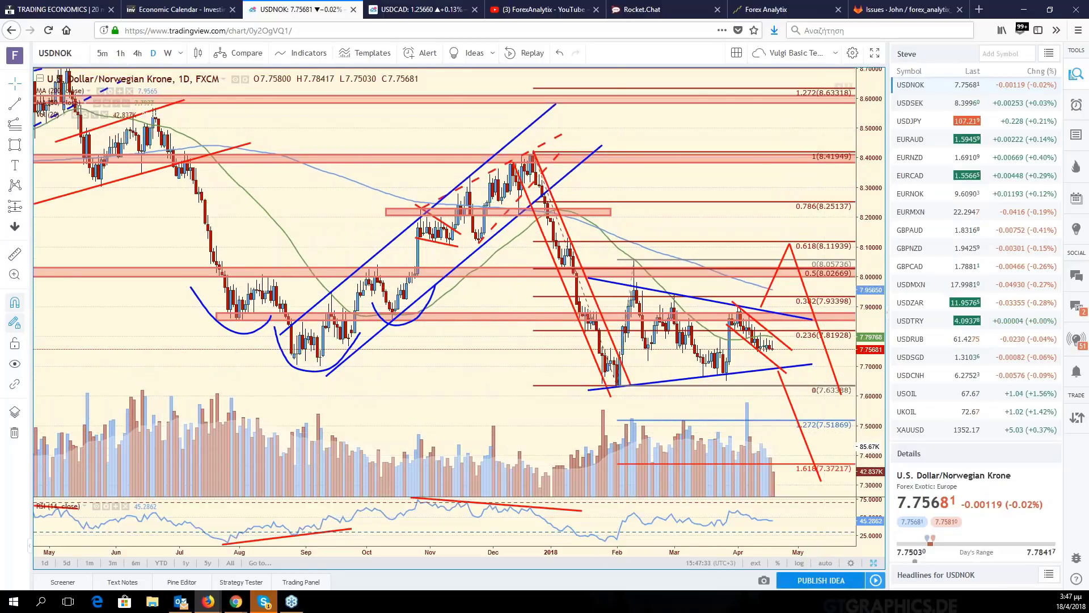
left_click(826, 563)
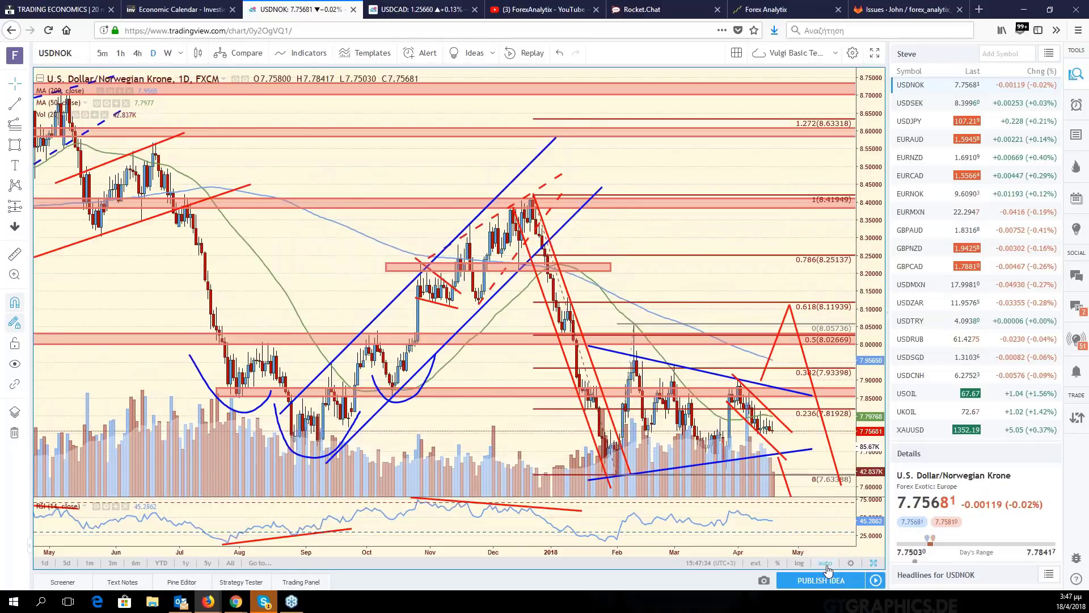
scroll(851, 446, "left", 3)
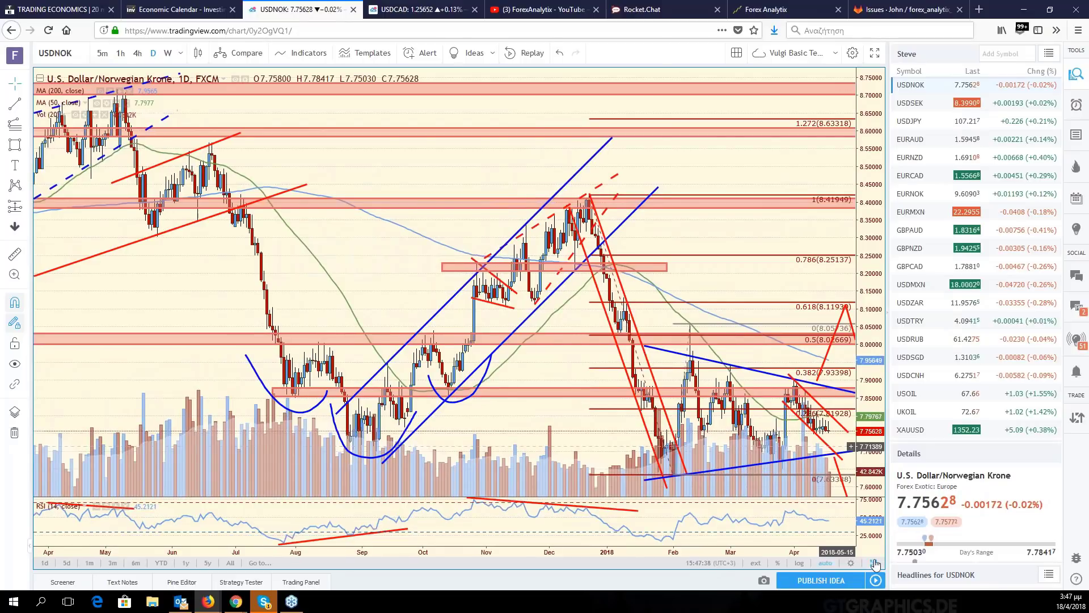
left_click(874, 563)
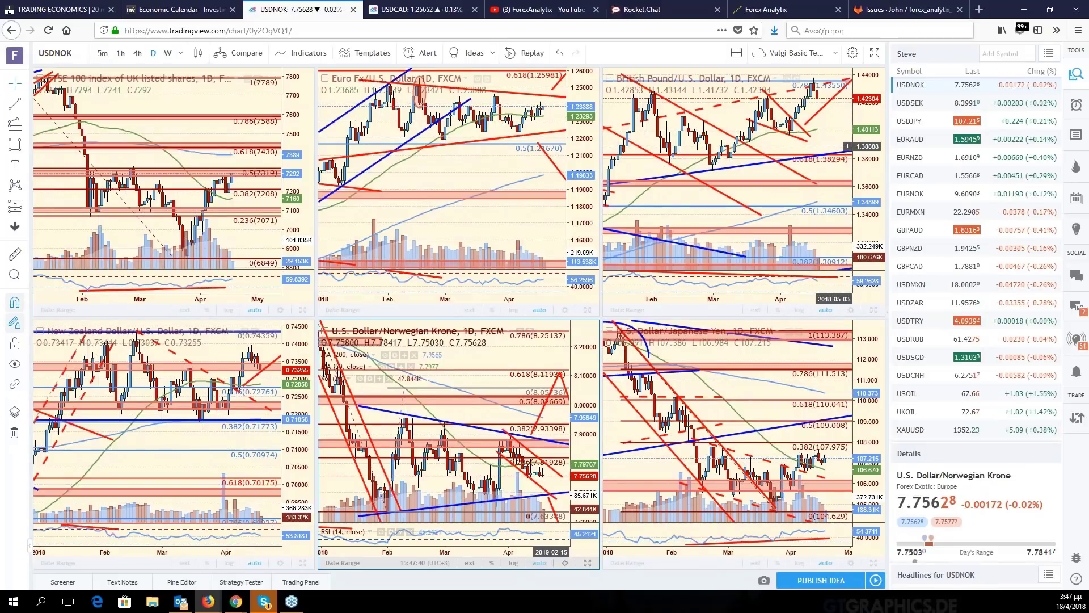
Replace the grid's USDJPY chart with the dollar index DXY
left_click(847, 146)
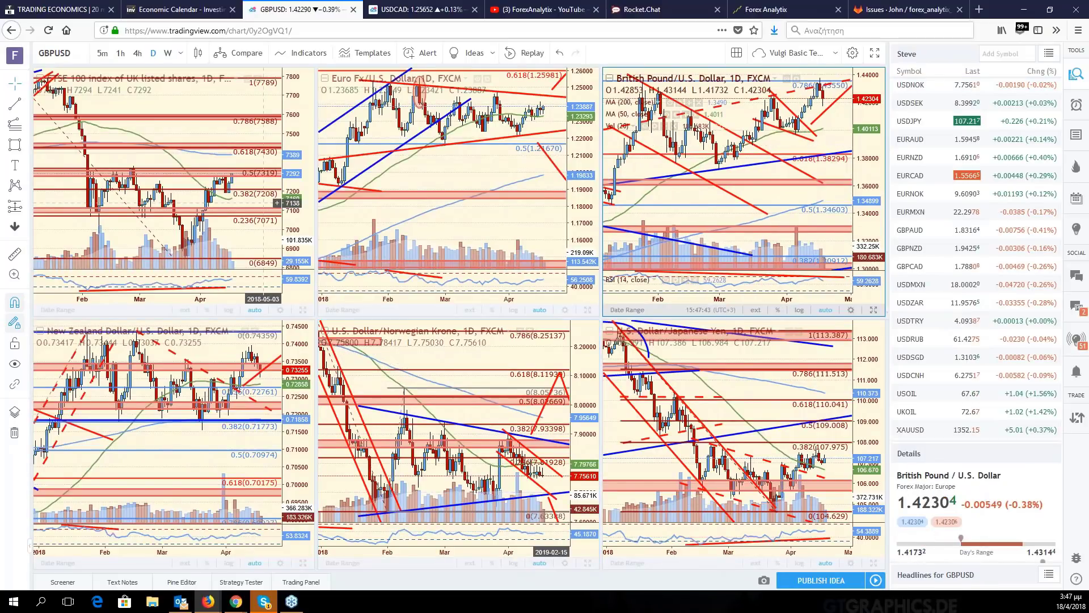
left_click(264, 203)
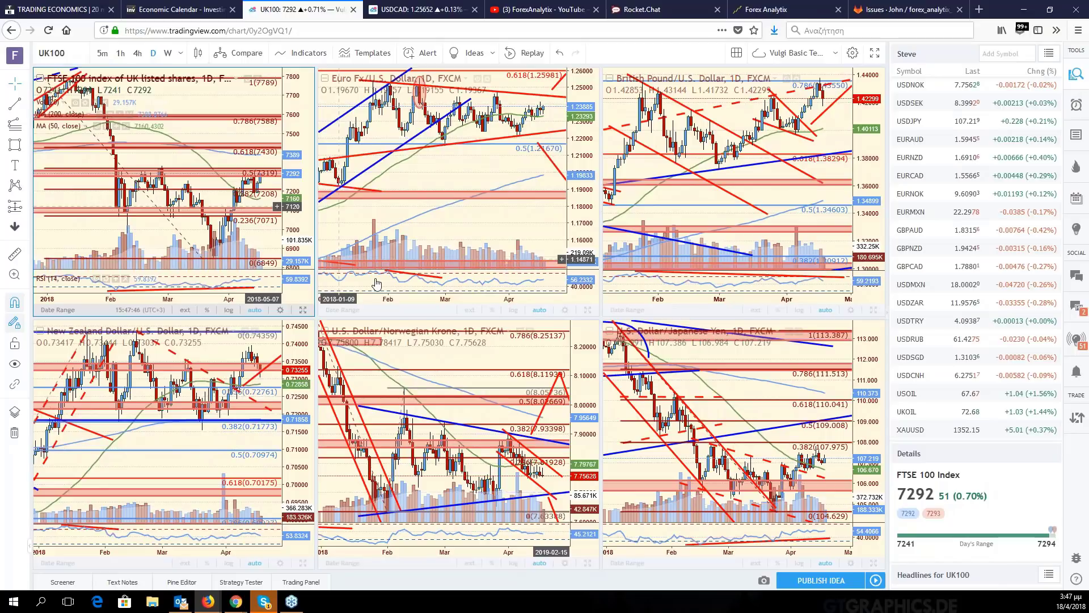
left_click(737, 408)
type("DX")
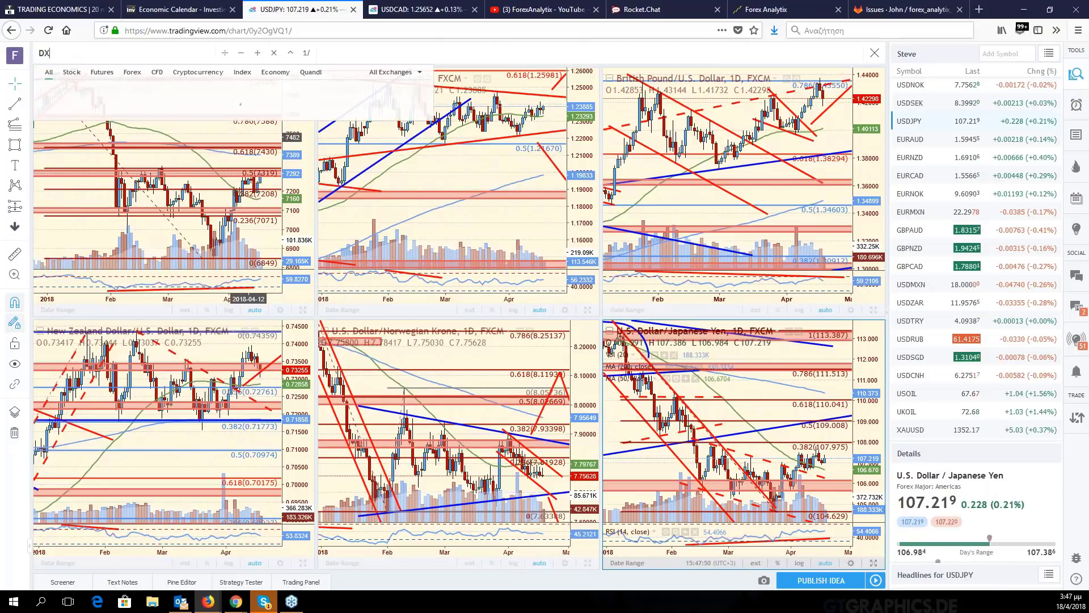
type("Y")
key("Return")
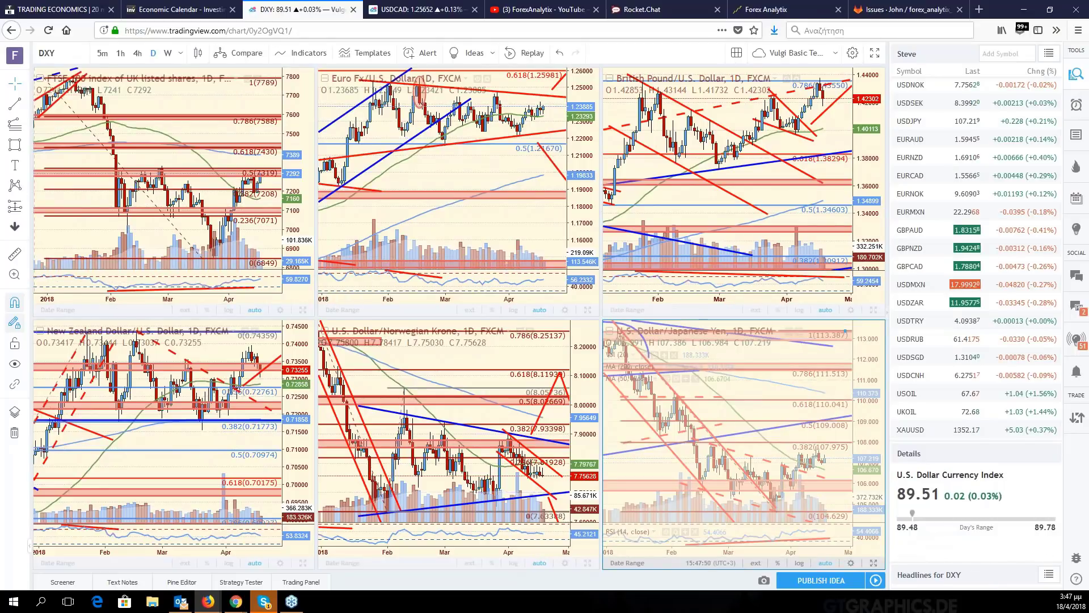
Maximize the DXY chart, fit its price scale, pan toward earlier dates and select the red trend lines
left_click(872, 564)
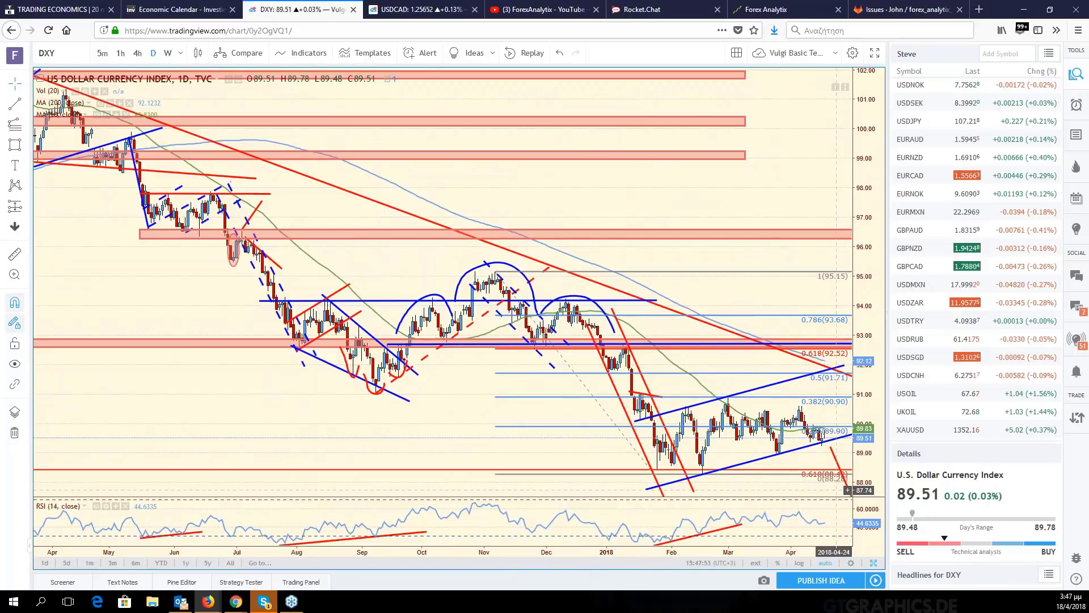
left_click_drag(836, 490, 772, 489)
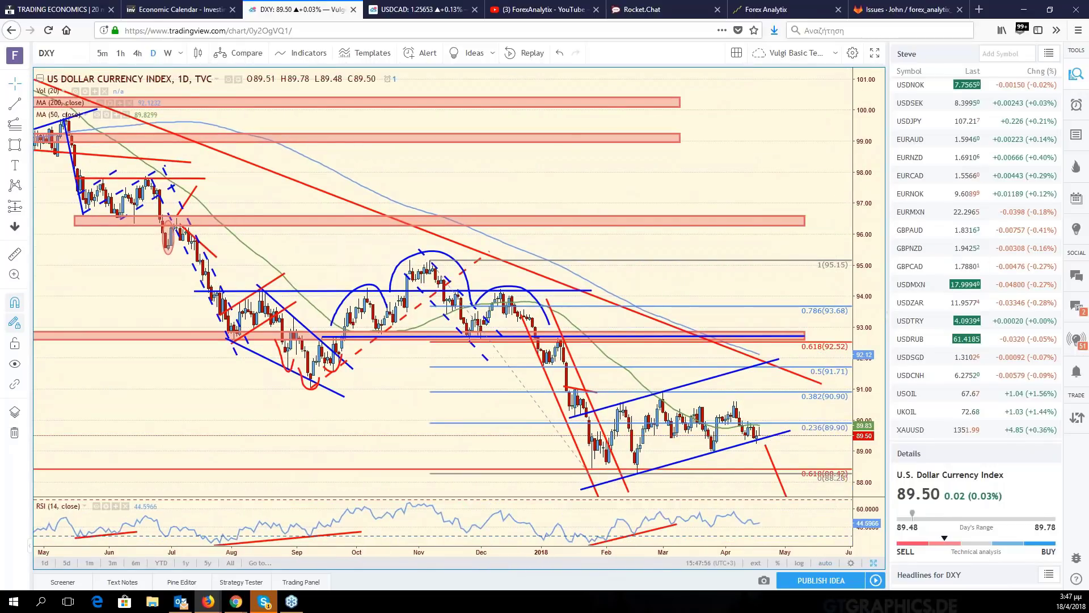
left_click_drag(870, 295, 870, 329)
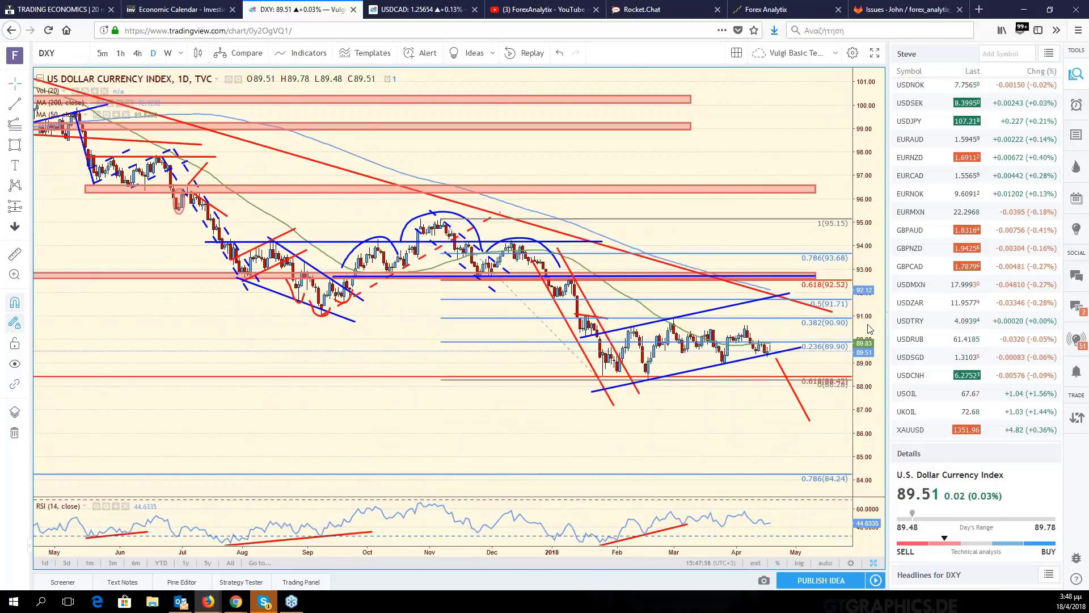
double_click(869, 329)
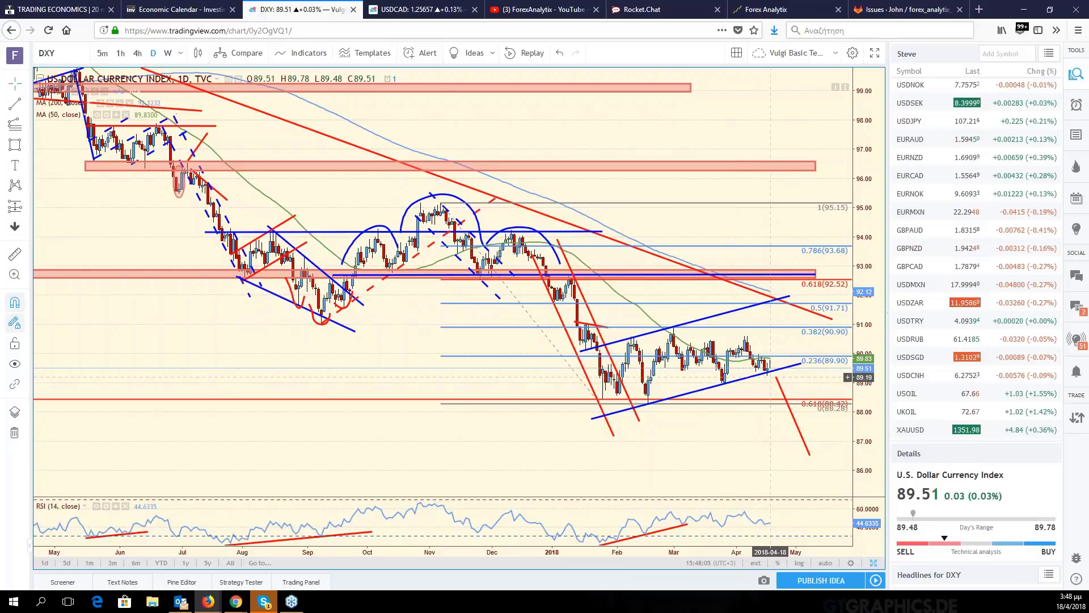
left_click(775, 376)
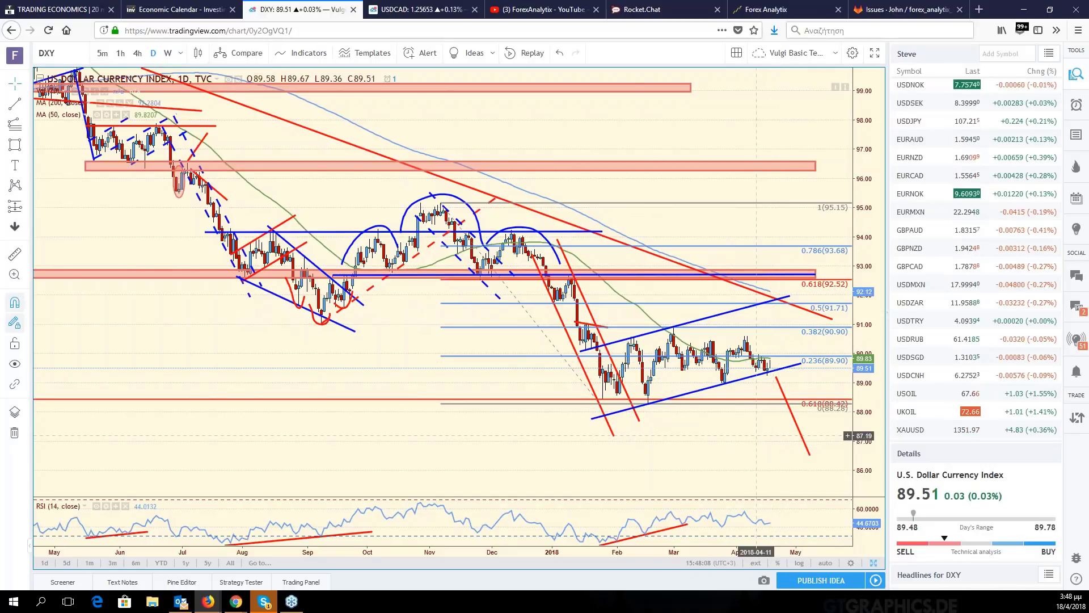
left_click_drag(756, 435, 796, 448)
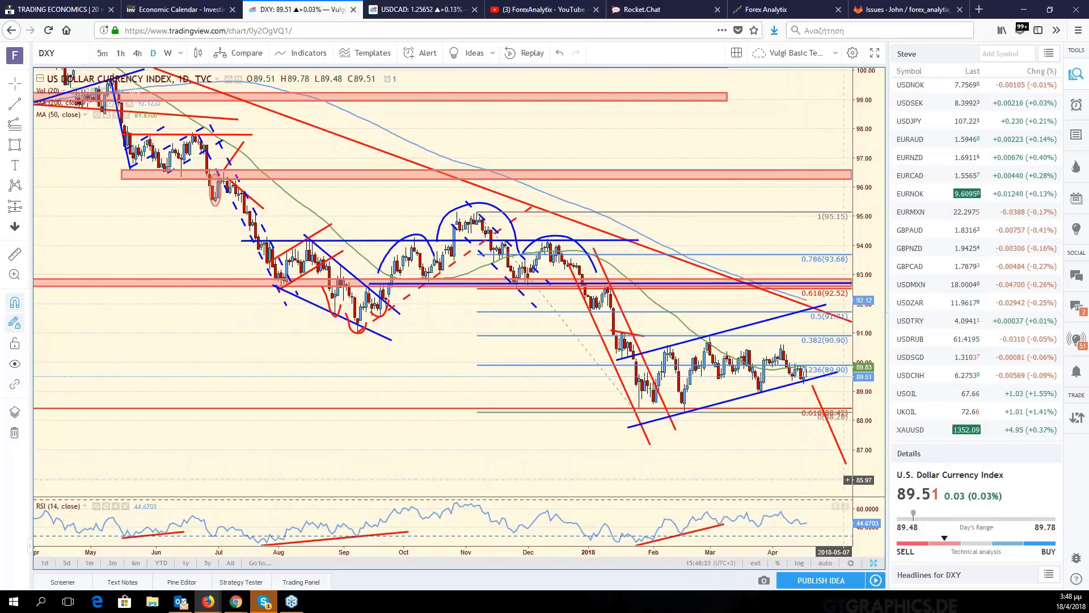
left_click(832, 447)
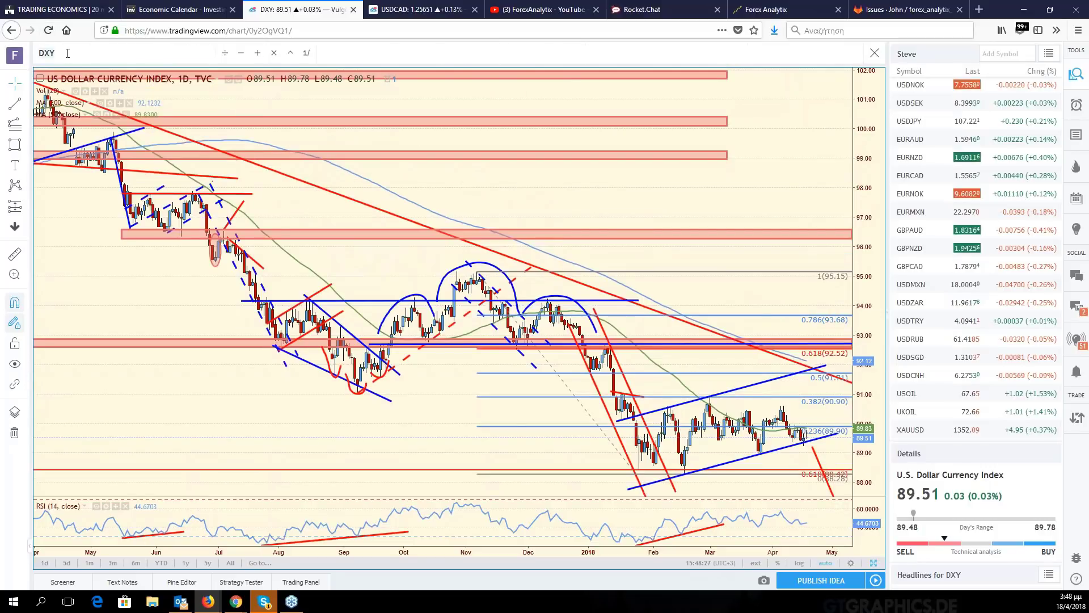
Load USDJPY with 'USDJ' and pan it slightly toward earlier bars
type("USDJ")
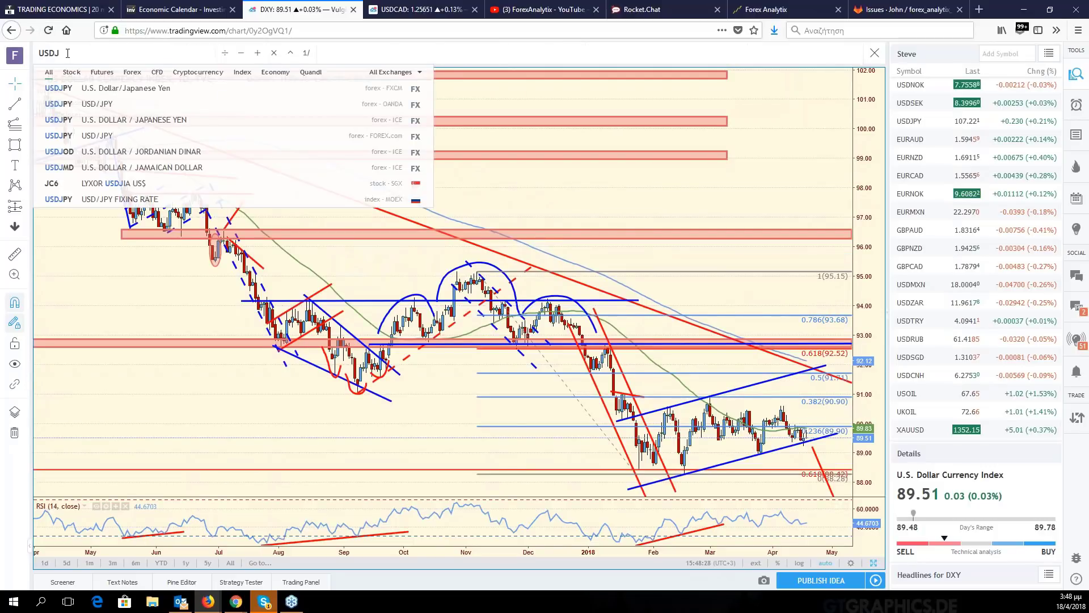
key("Return")
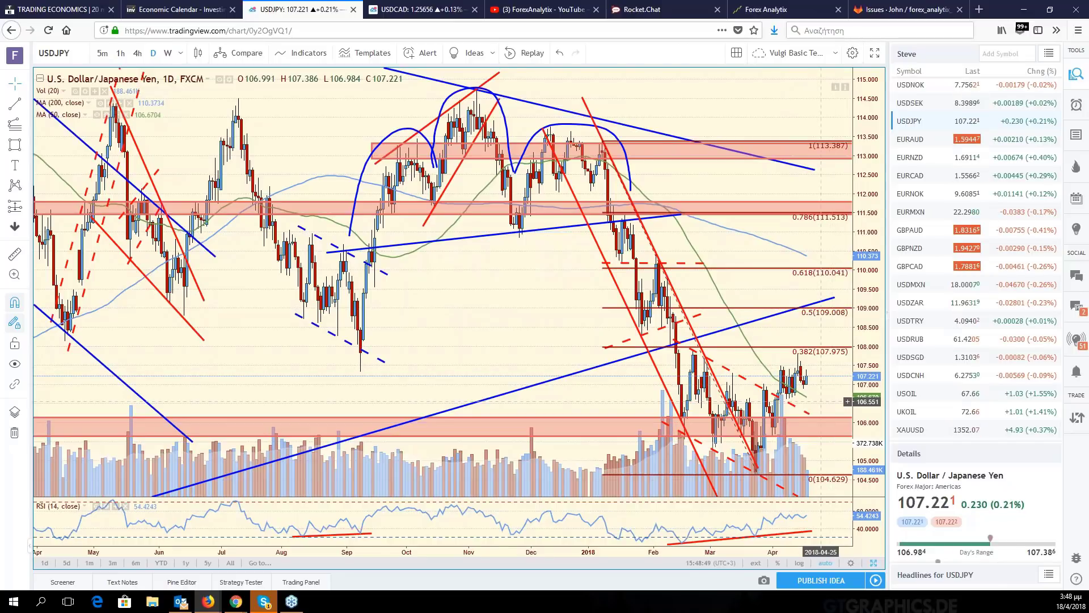
left_click_drag(821, 402, 832, 405)
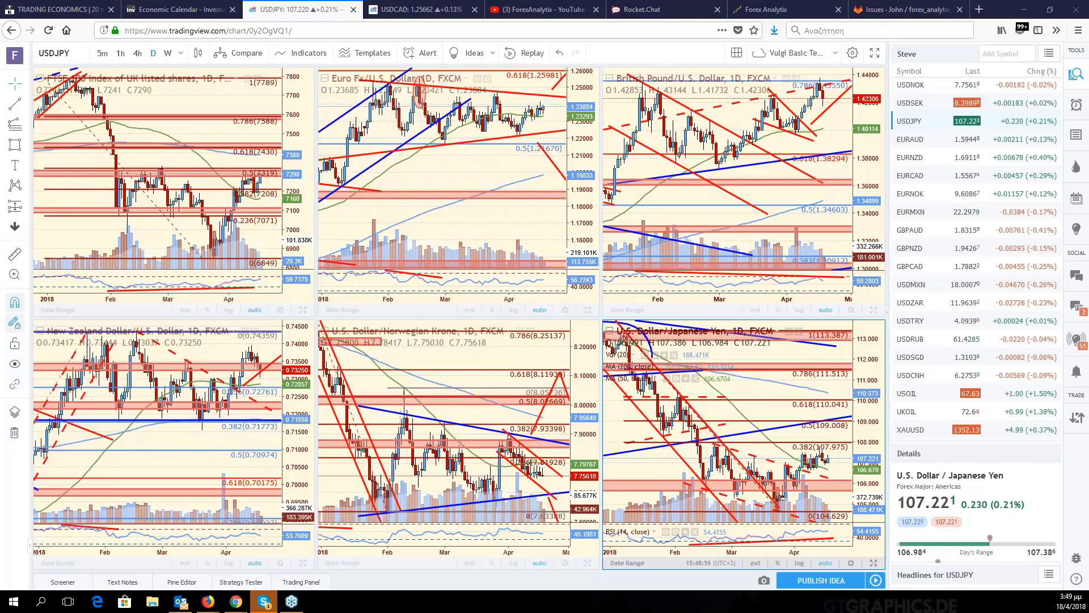
Replace the Euro/U.S. Dollar pane's symbol with EURJPY
left_click(496, 215)
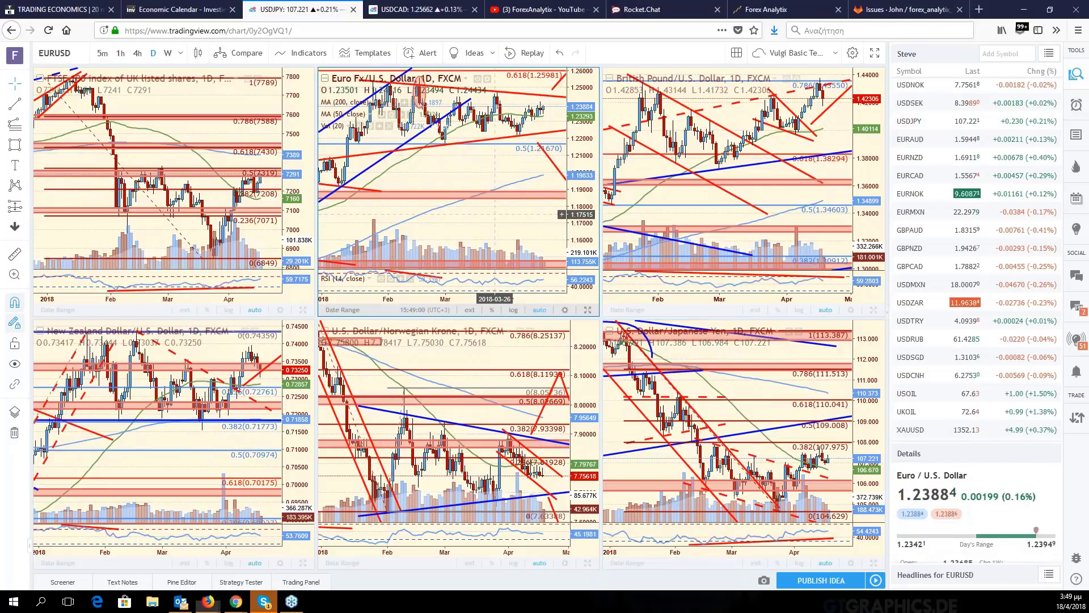
left_click(80, 52)
type("EURJ")
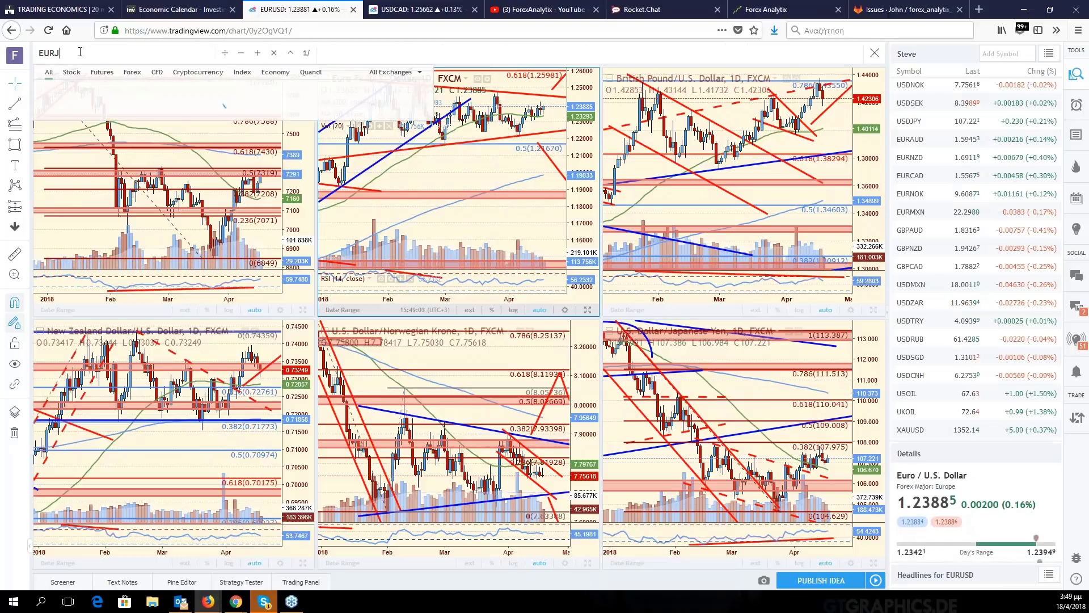
key("Return")
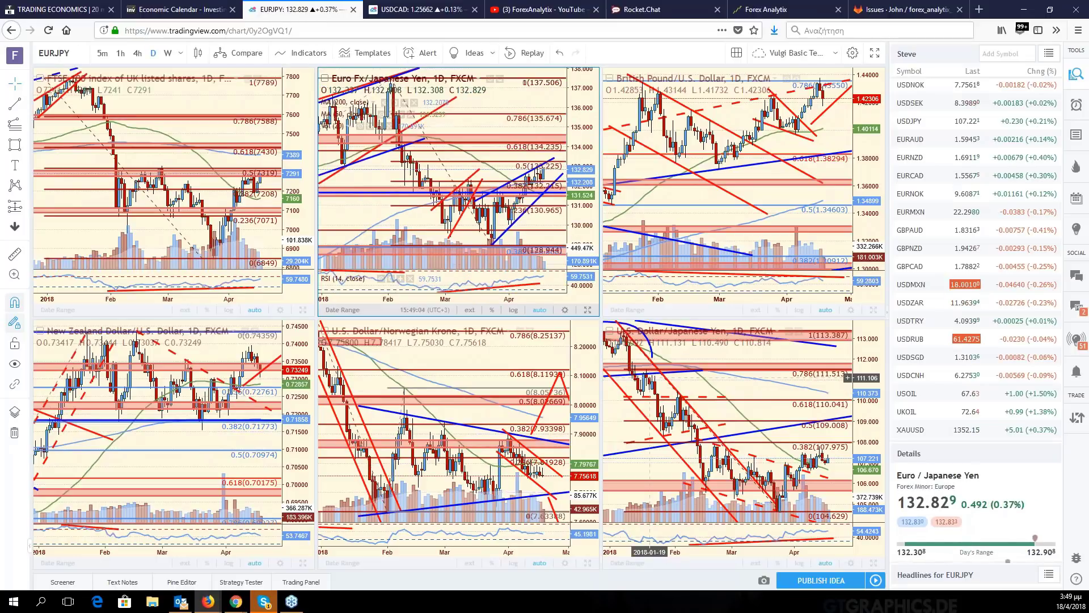
Maximize the EURJPY chart and pan between future space up to June and May history
key("alt+Return")
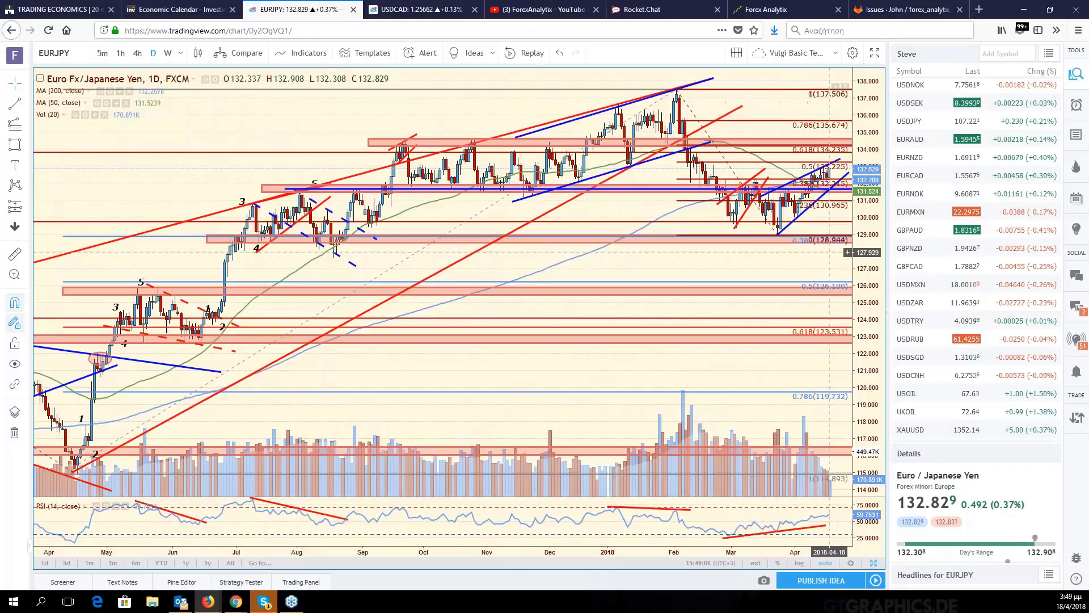
left_click_drag(830, 252, 666, 218)
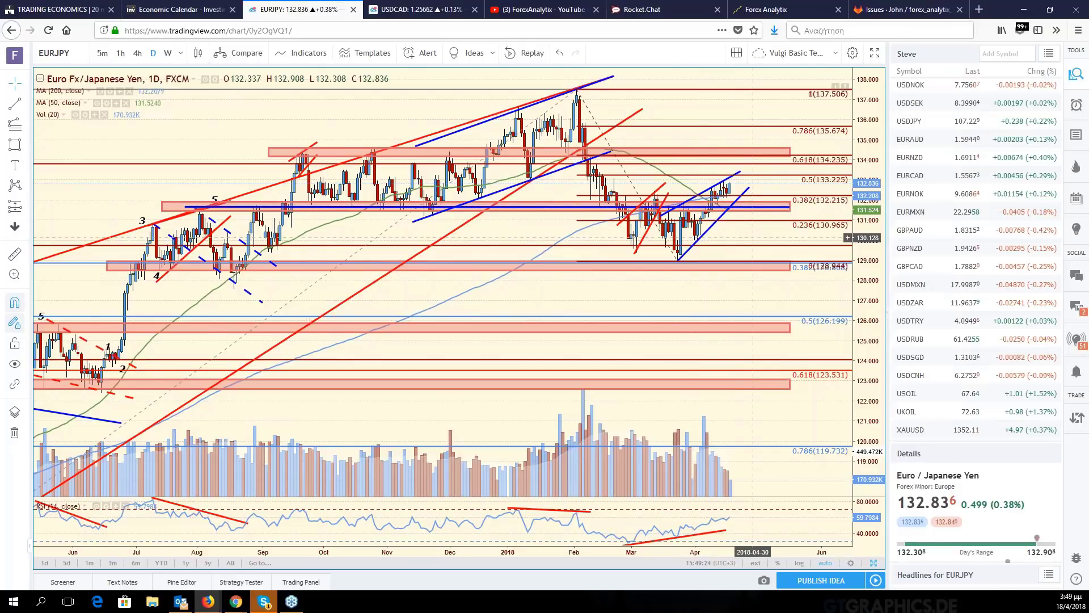
left_click_drag(753, 238, 830, 231)
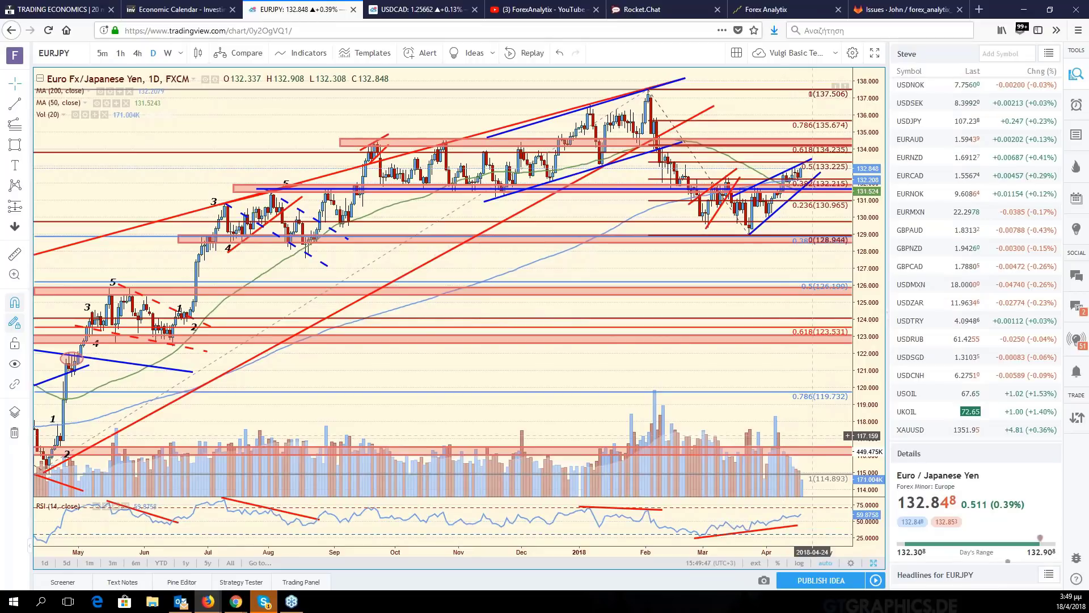
left_click_drag(812, 436, 826, 436)
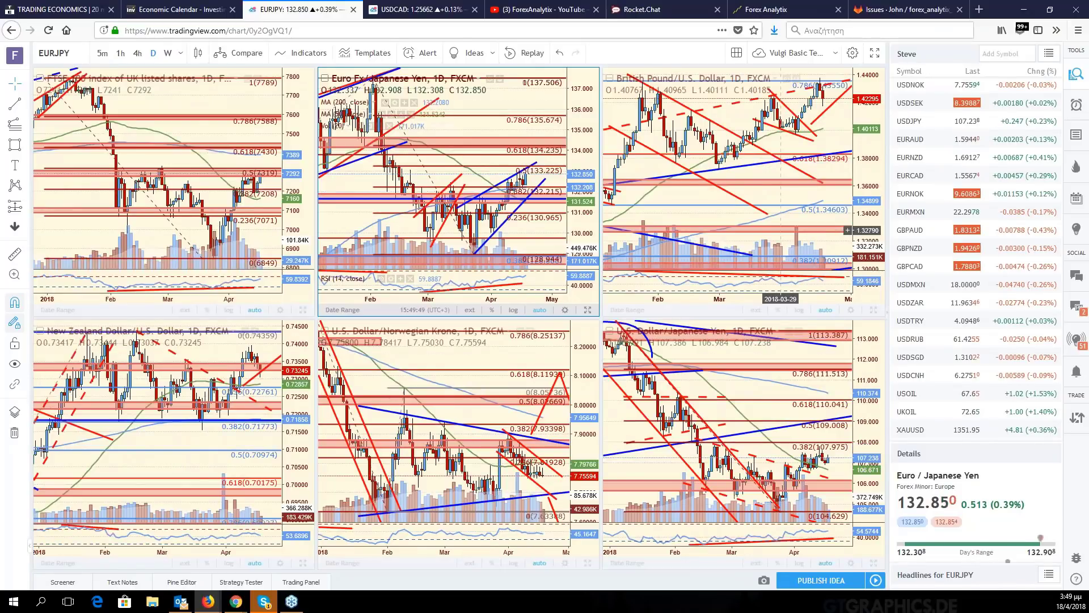
Swap the GBPUSD pane to GBPJPY and pan between future space and May history
left_click(847, 229)
type("GBP")
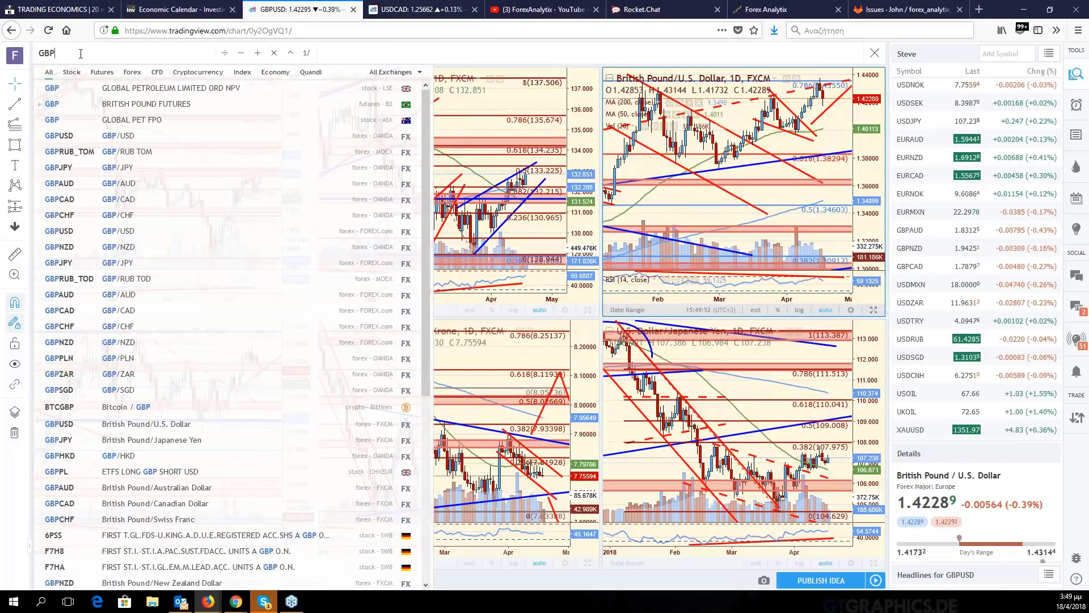
left_click(152, 440)
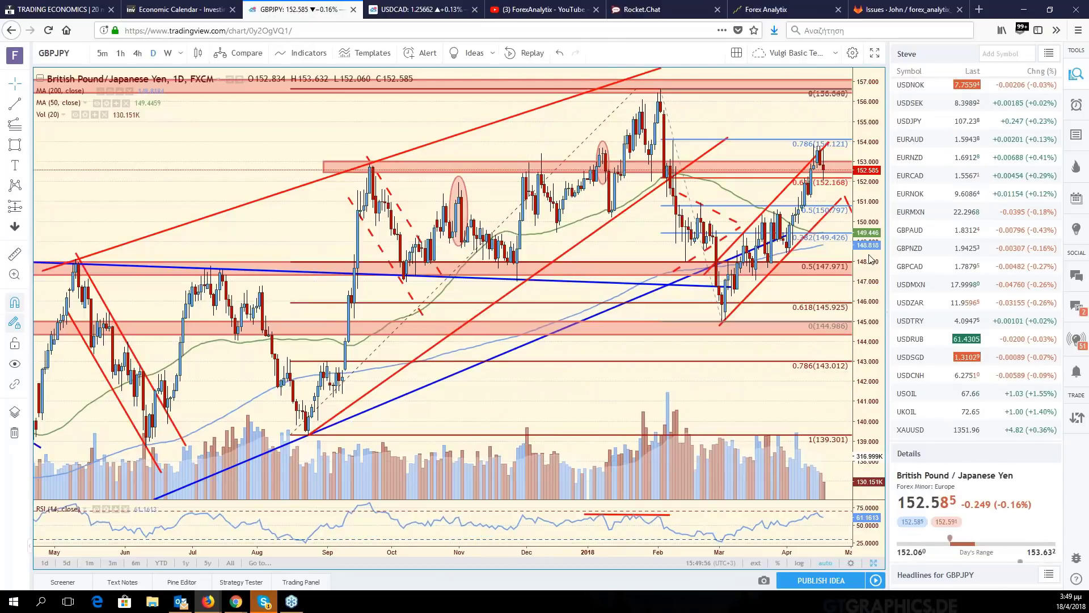
left_click_drag(808, 233, 734, 224)
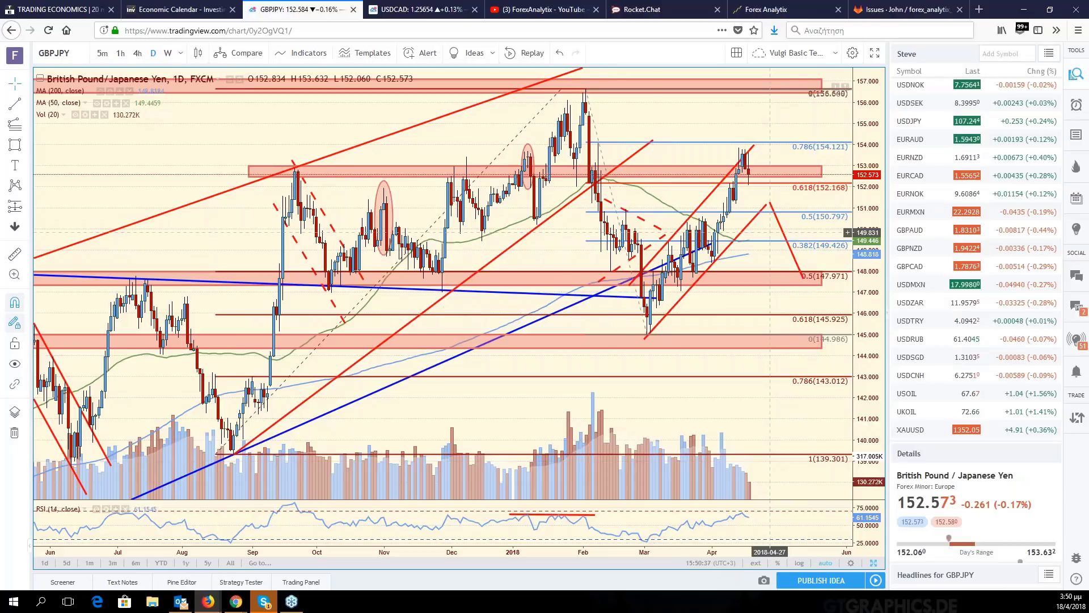
left_click_drag(770, 233, 846, 230)
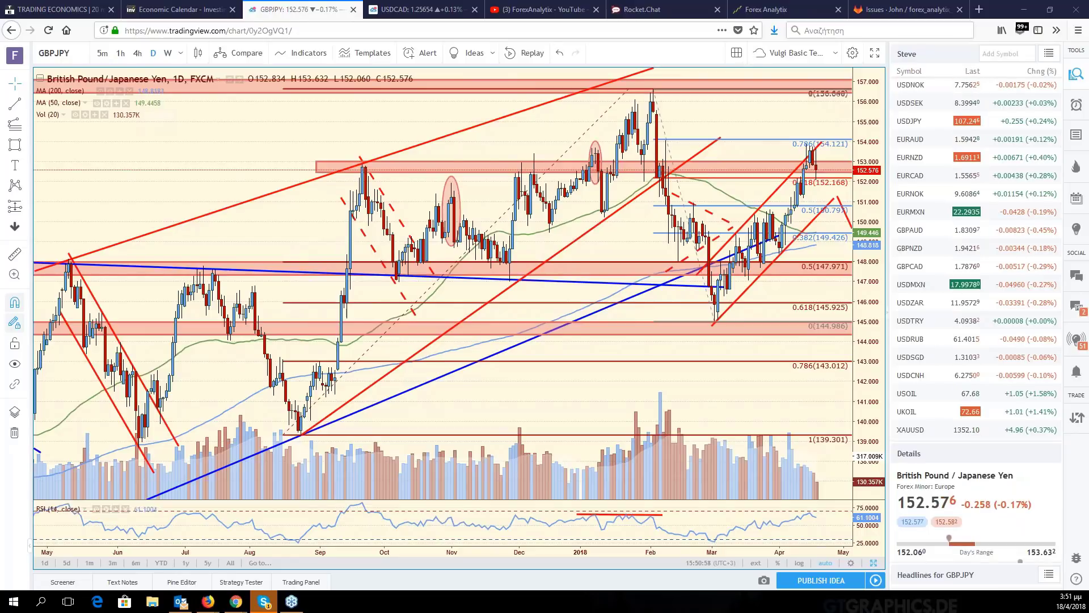
Switch the chart to British Pound/Australian Dollar (GBPAUD)
left_click(54, 53)
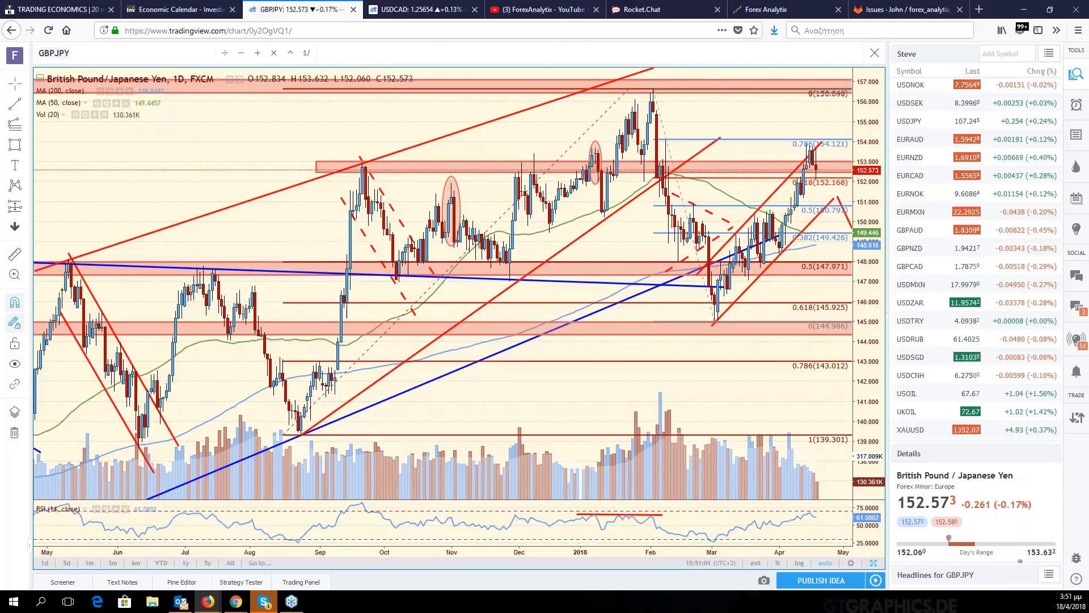
type("GB")
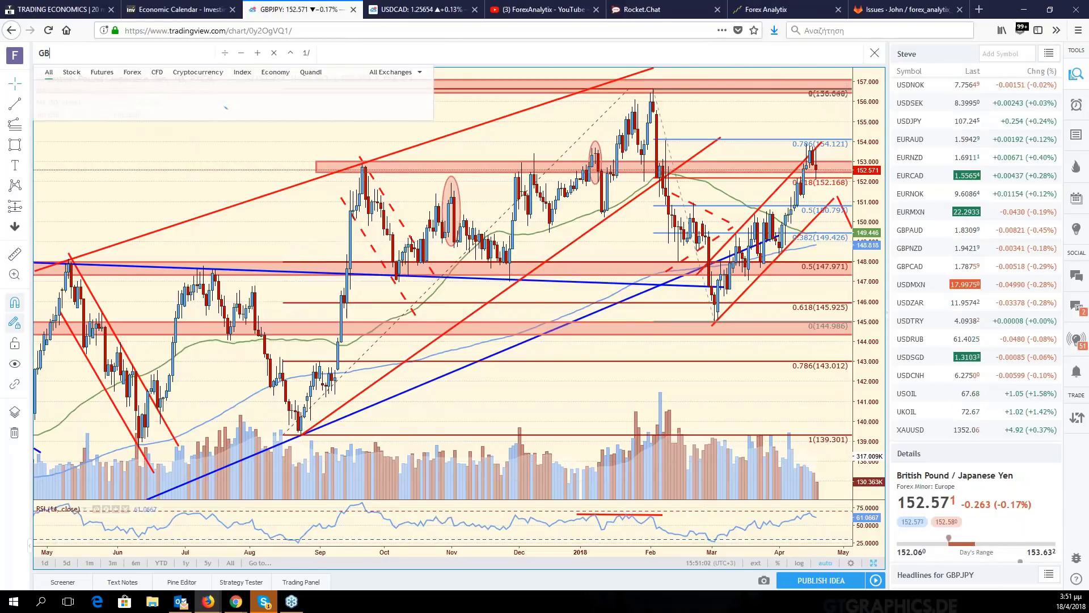
type("P")
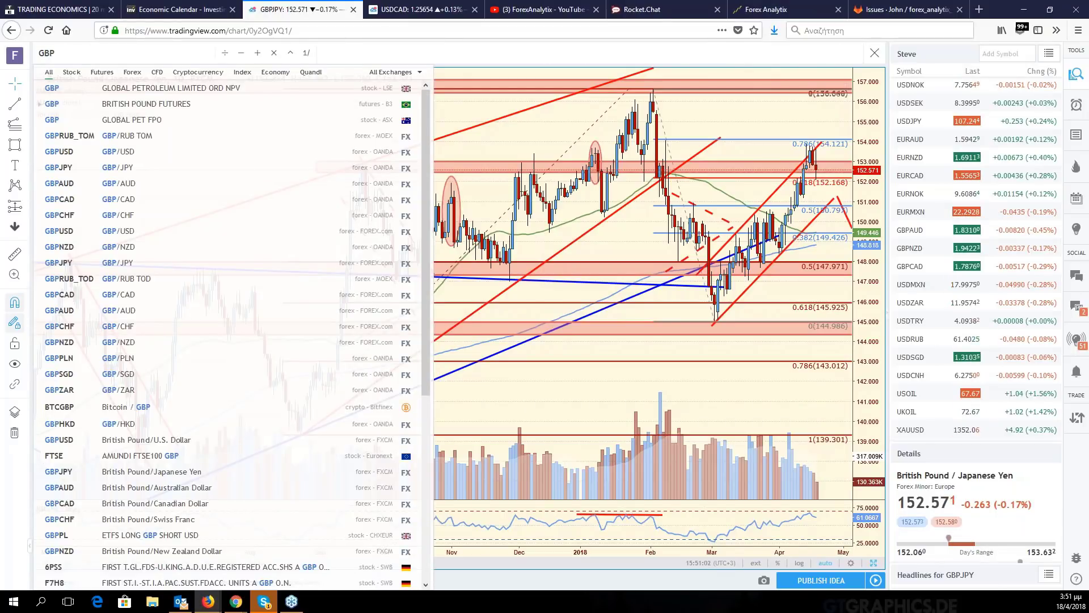
left_click(910, 230)
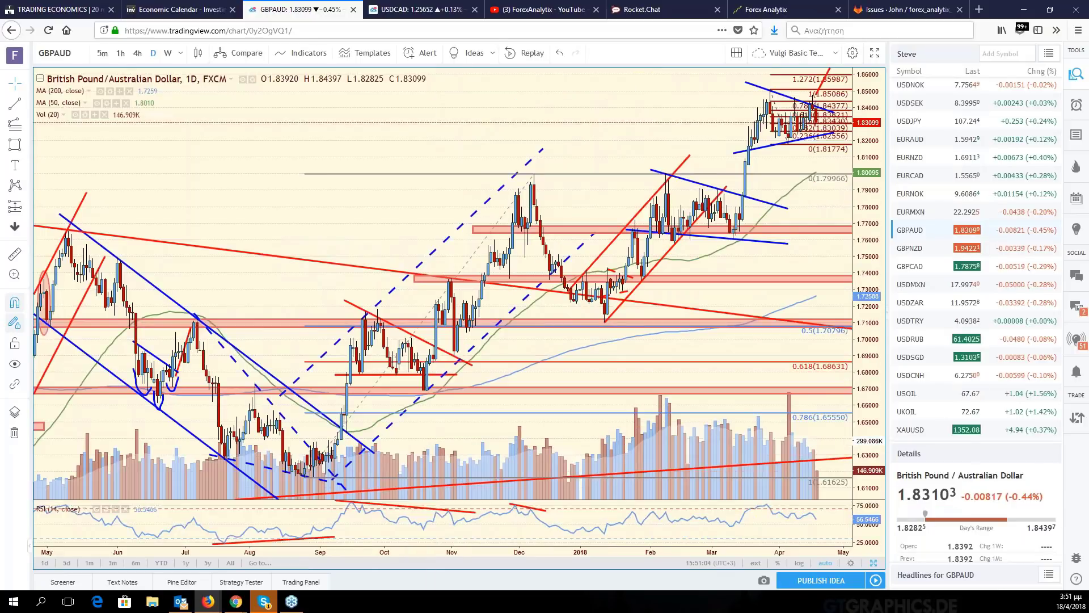
Leave future space to June, widen the price scale to 1.88, and move the red projection line right and down
left_click_drag(847, 157, 768, 157)
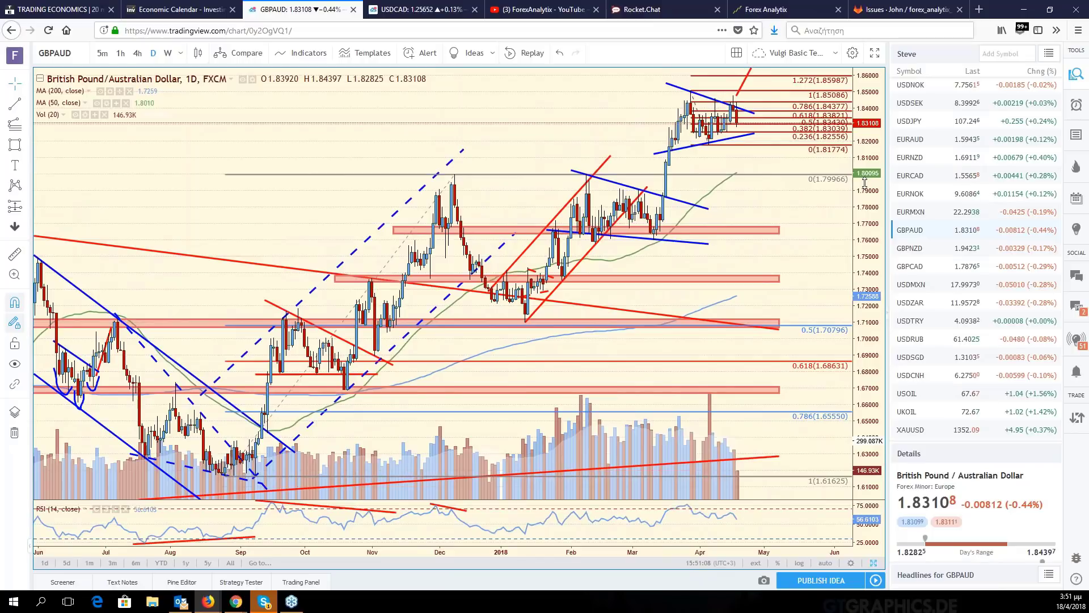
left_click_drag(864, 180, 717, 195)
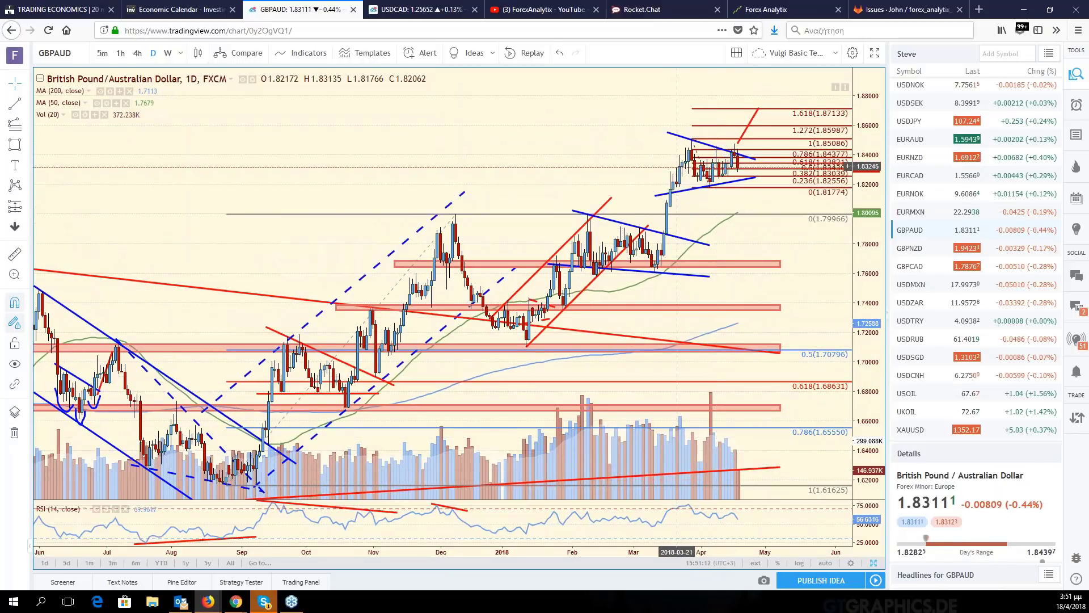
scroll(602, 292, "down", 3)
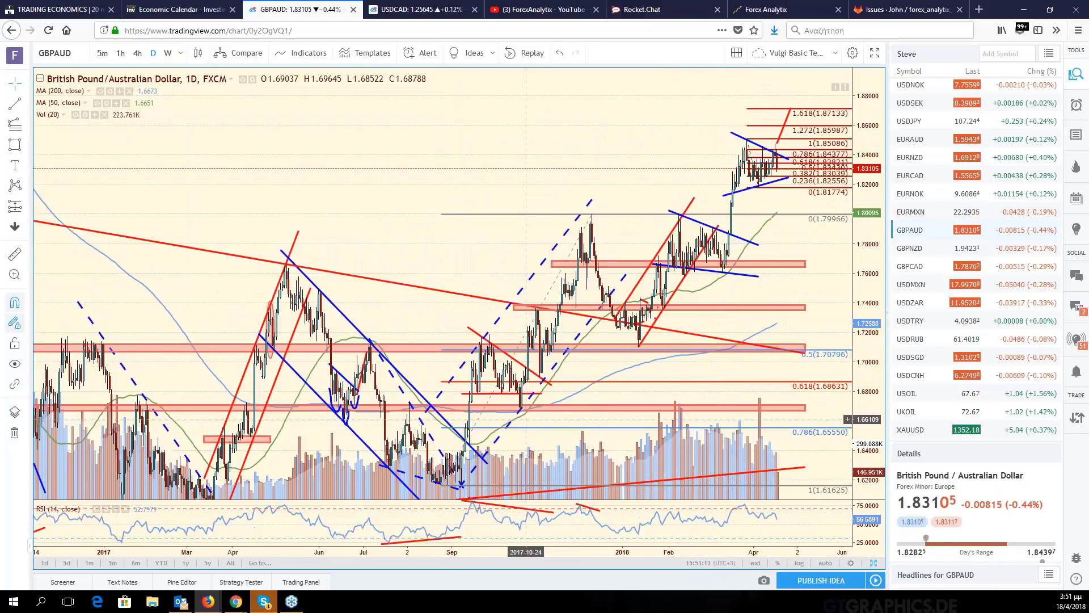
scroll(729, 130, "up", 5)
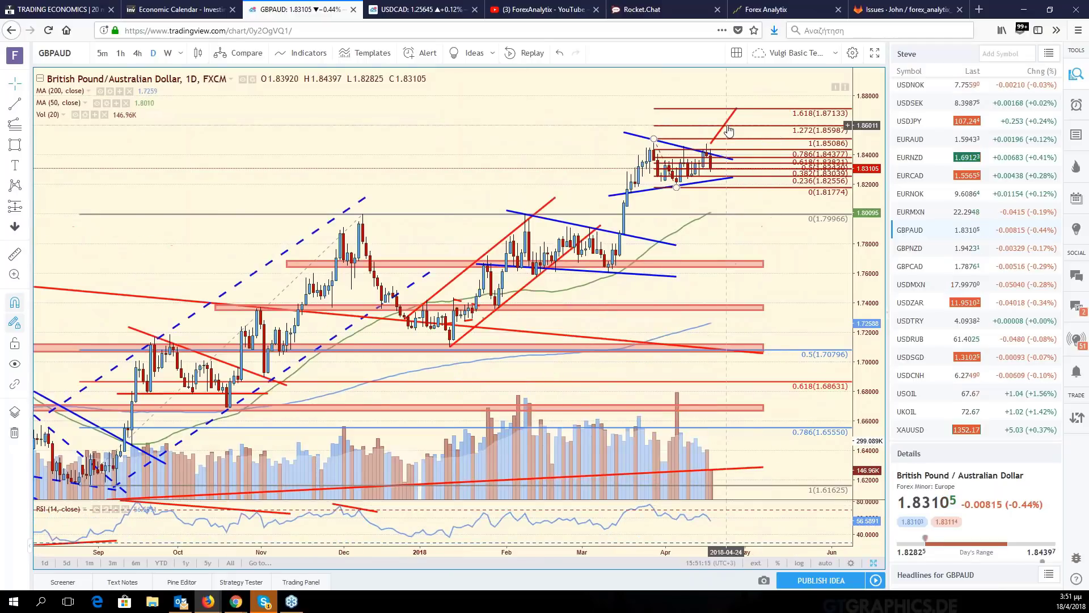
left_click_drag(729, 129, 752, 107)
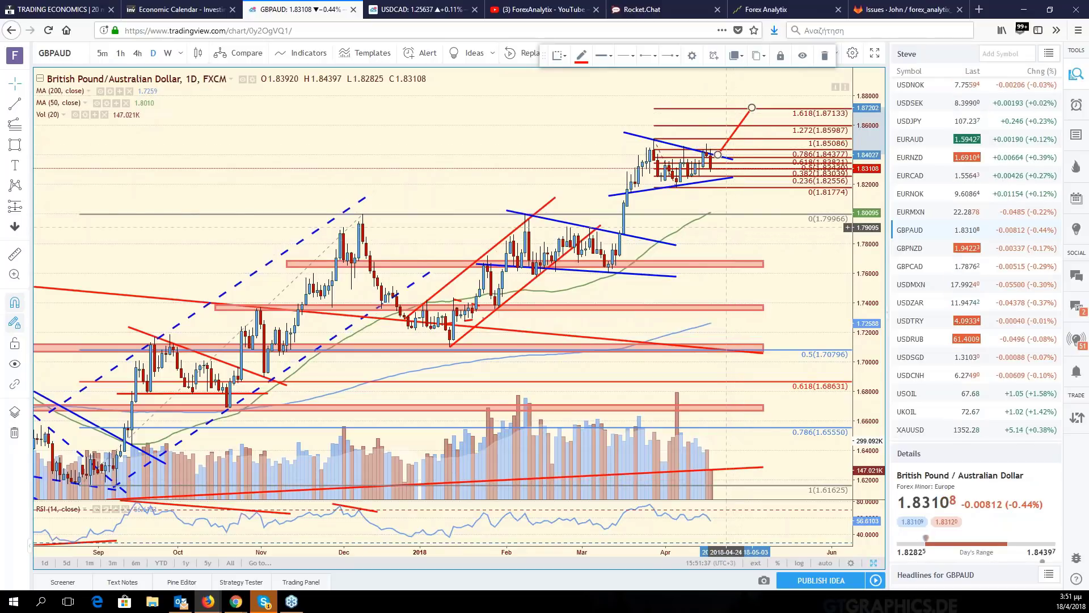
left_click(54, 52)
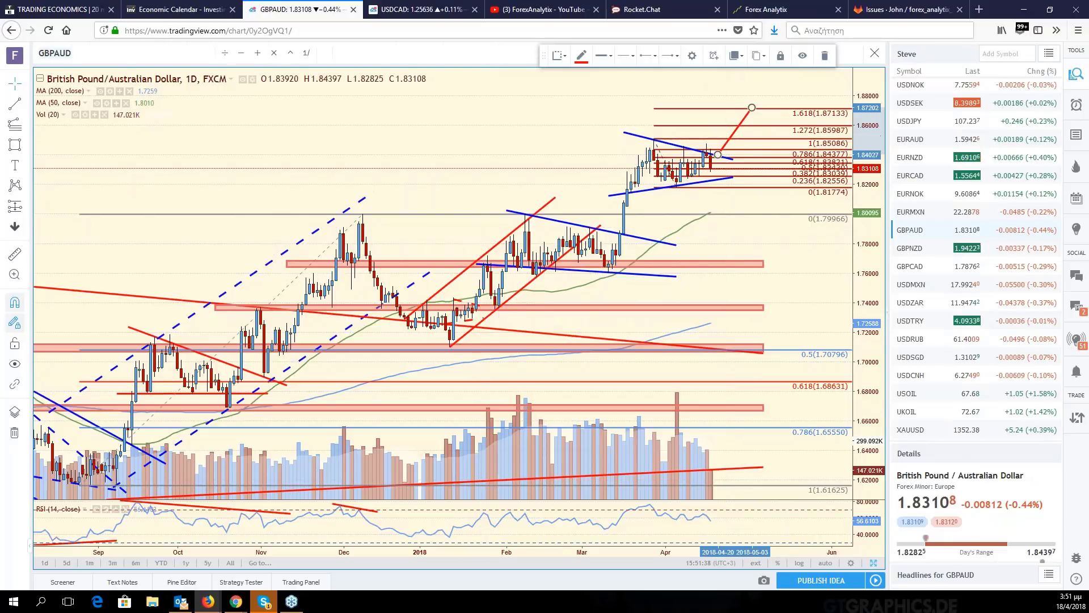
Switch to GBPNZD and shift its red upward projection line slightly right
type("GB")
left_click(910, 248)
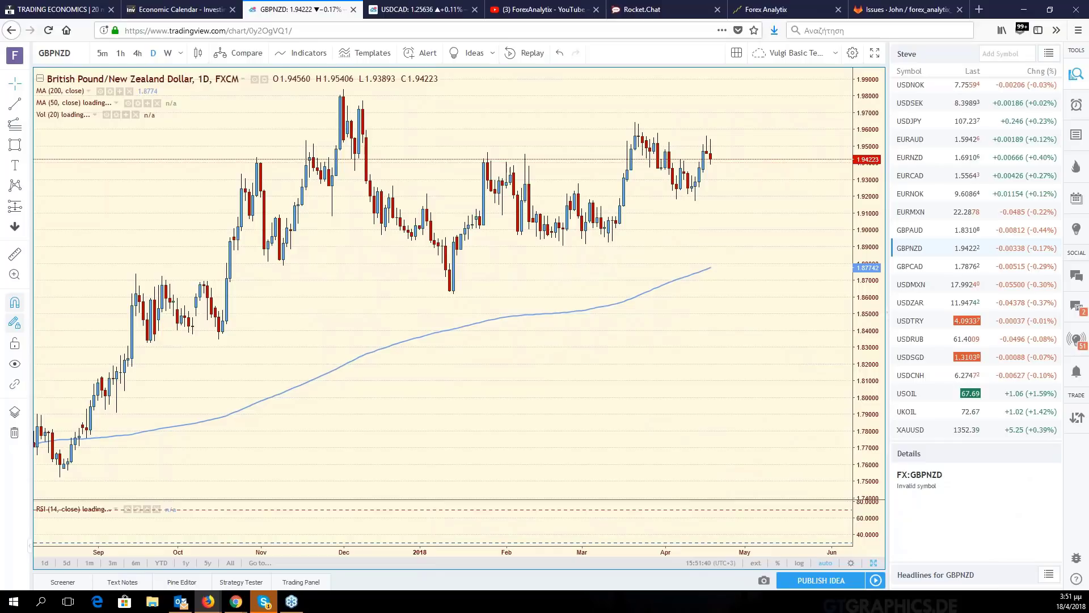
left_click(665, 193)
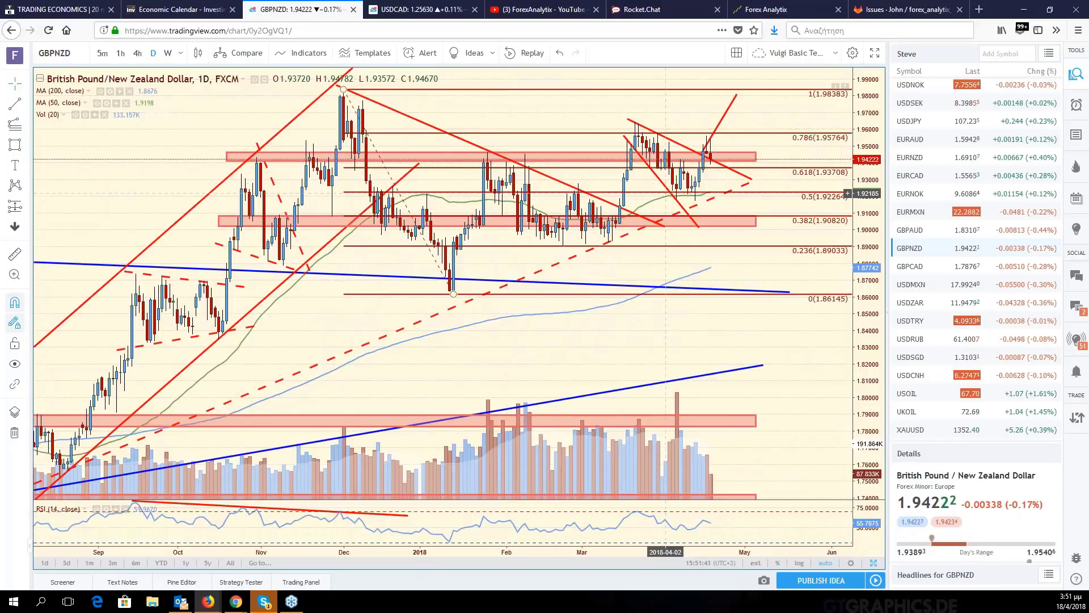
left_click(715, 162)
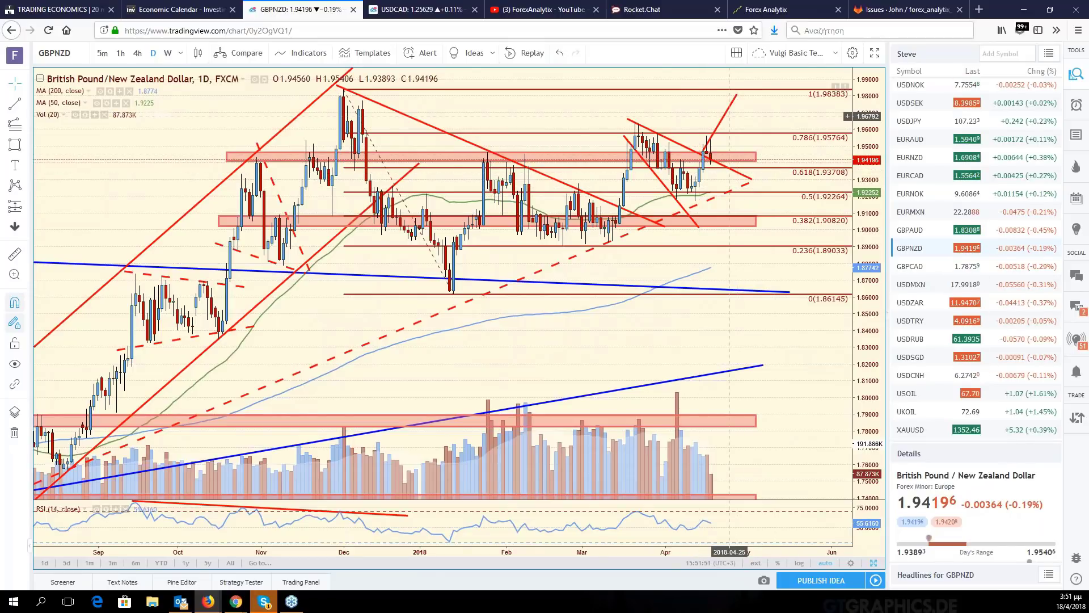
left_click(734, 111)
left_click_drag(734, 111, 760, 89)
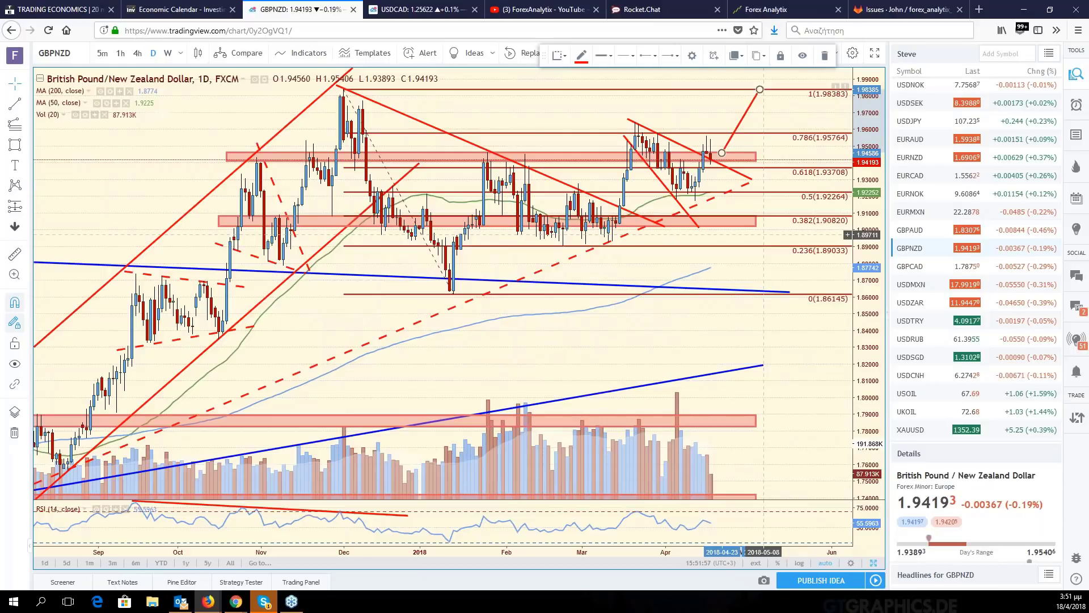
Zoom and pan the GBPNZD chart between future space and earlier history
scroll(763, 234, "down", 2)
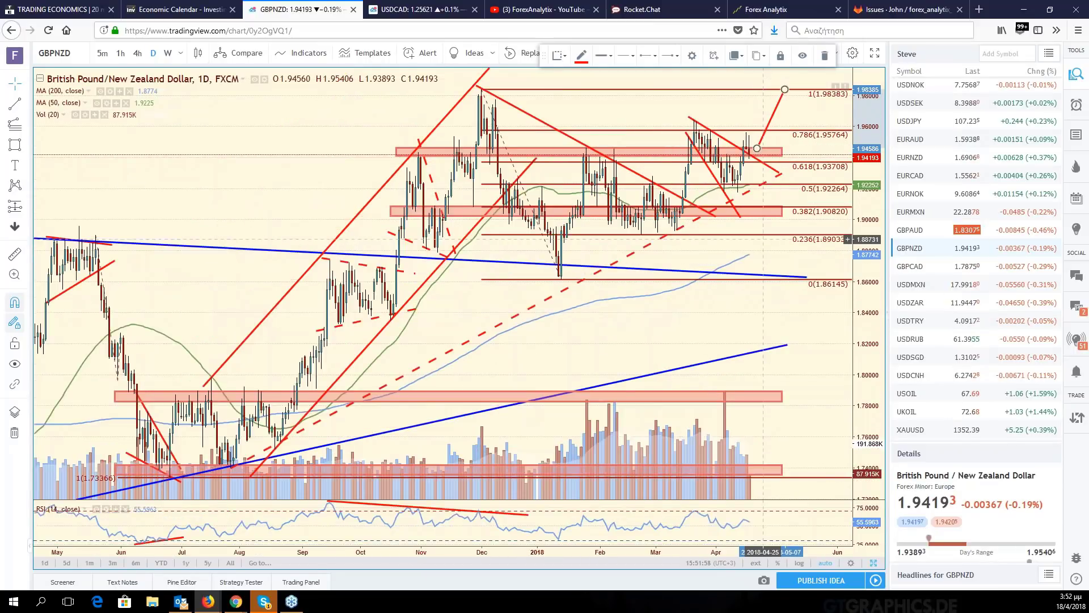
scroll(805, 330, "up", 2)
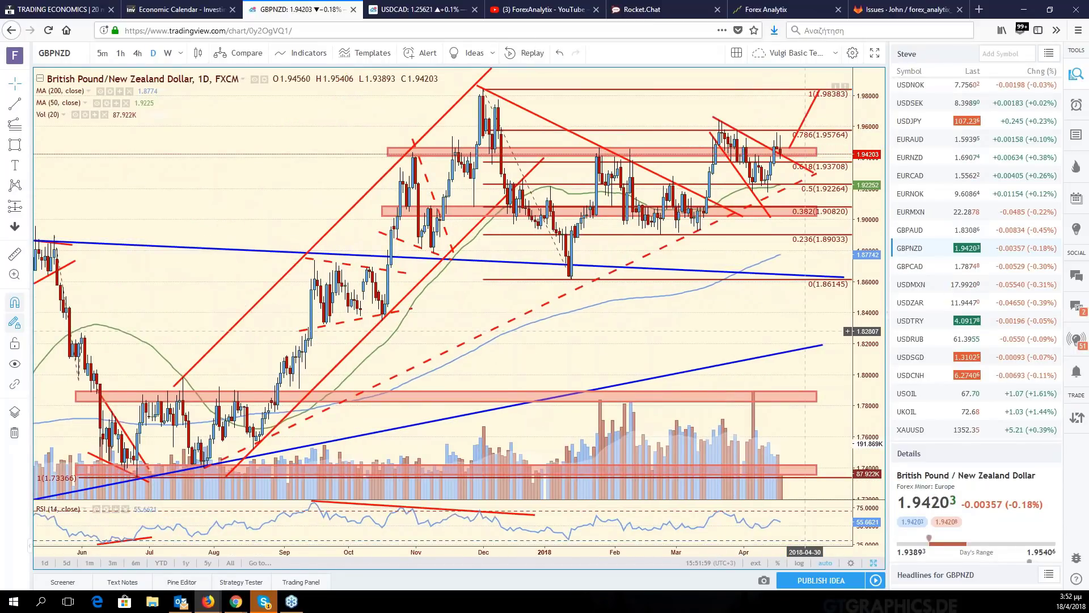
left_click_drag(805, 331, 784, 329)
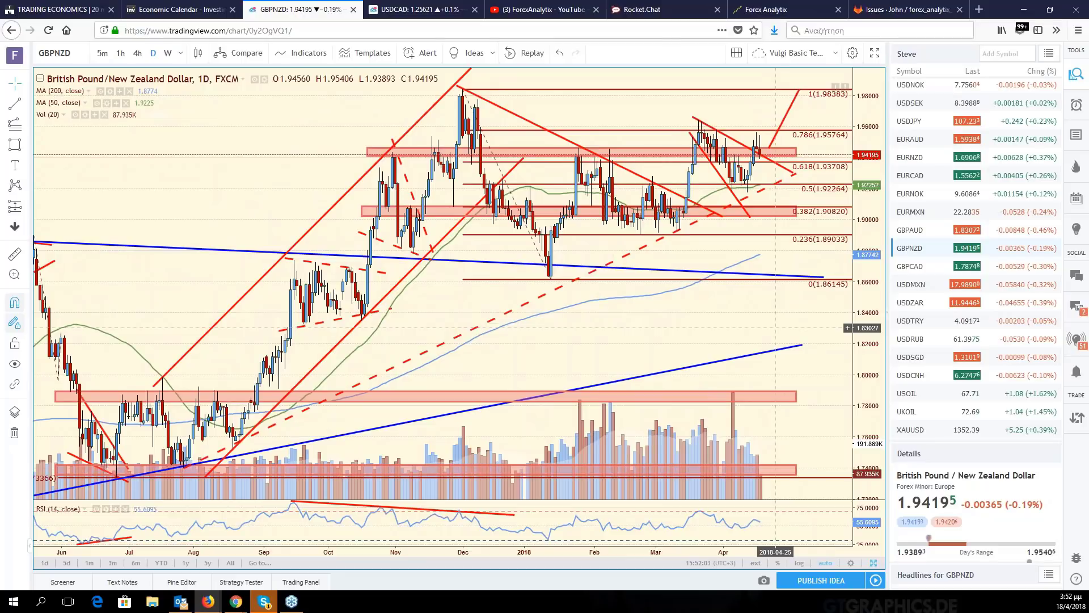
left_click_drag(775, 328, 810, 327)
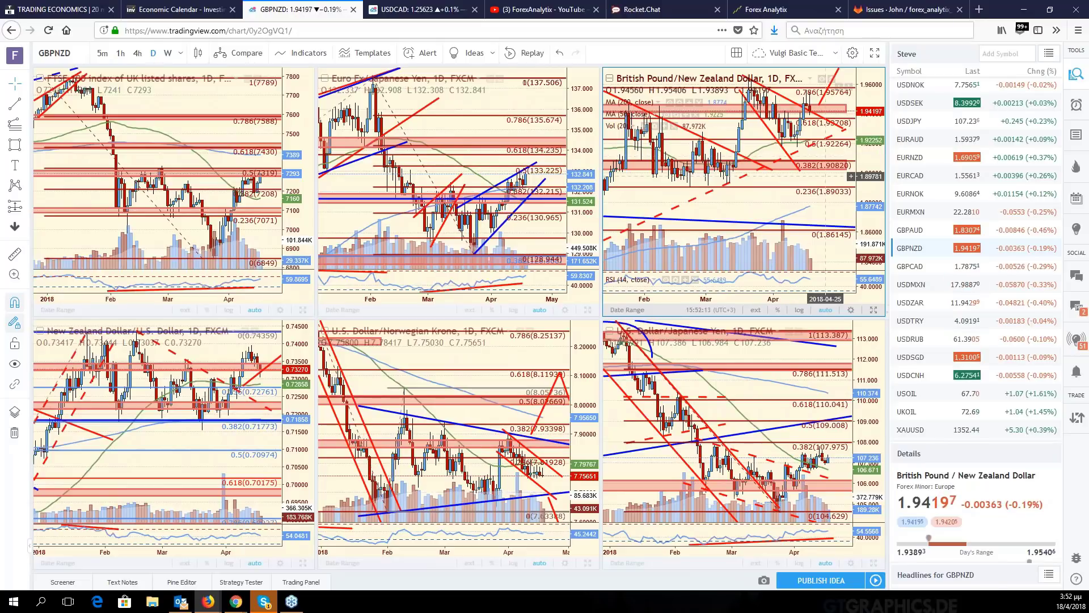
Load GBPCAD into the active top-right chart
left_click(66, 53)
type("G")
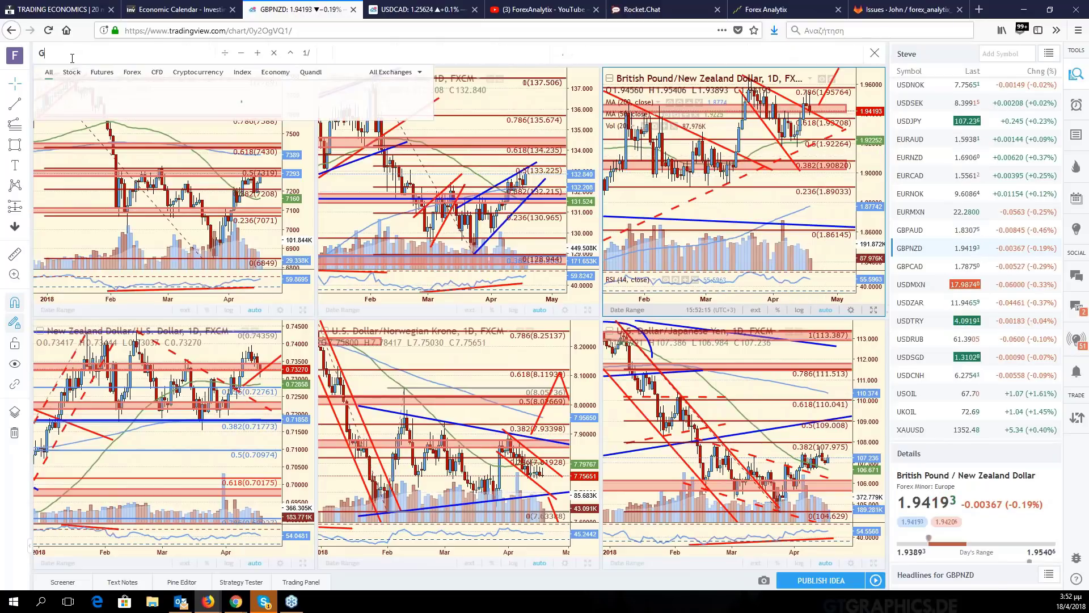
type("BPCAD")
key("Return")
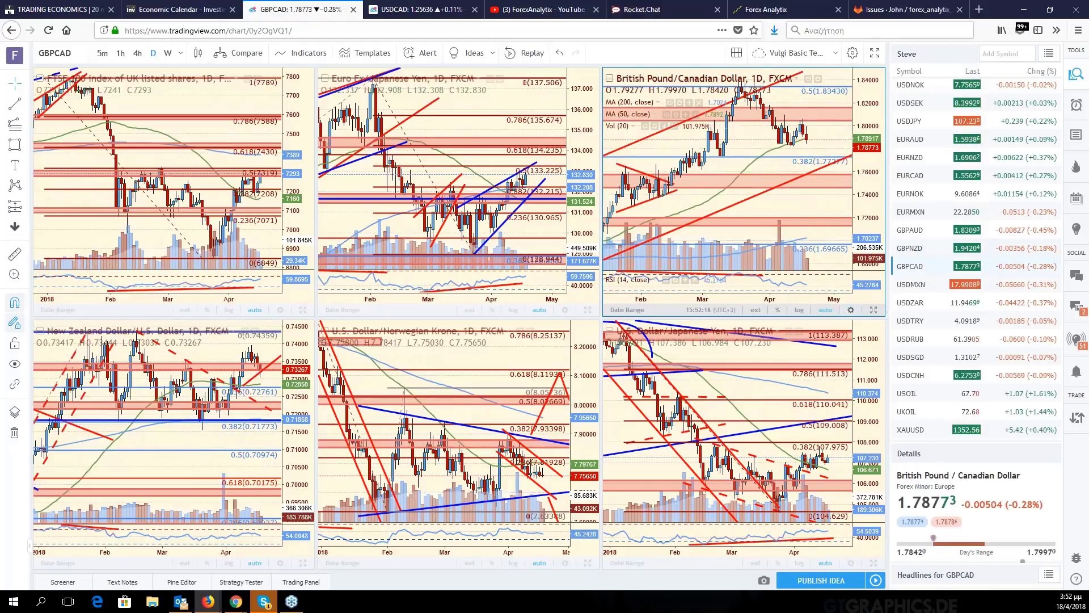
Review GBPCAD full-size, zooming and panning to earlier history, then return to the six-chart grid
key("alt+Return")
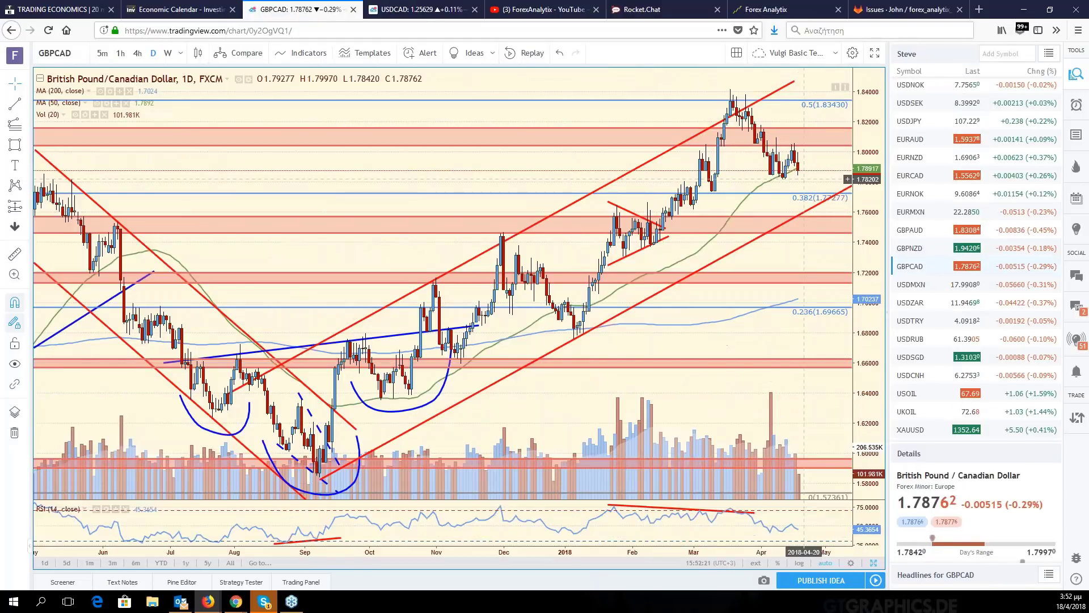
scroll(804, 180, "down", 2)
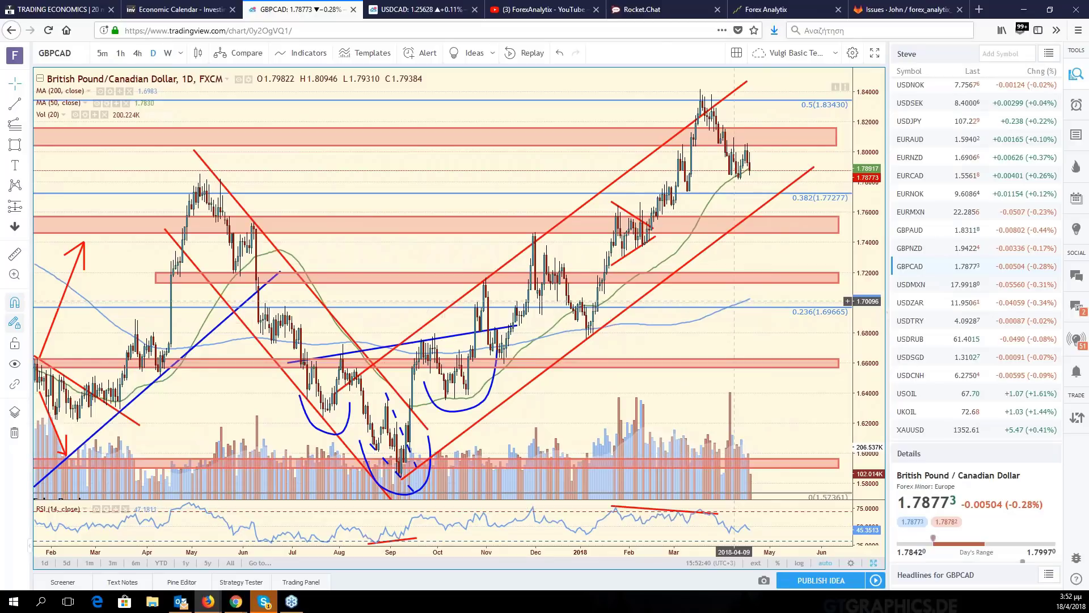
scroll(734, 300, "up", 2)
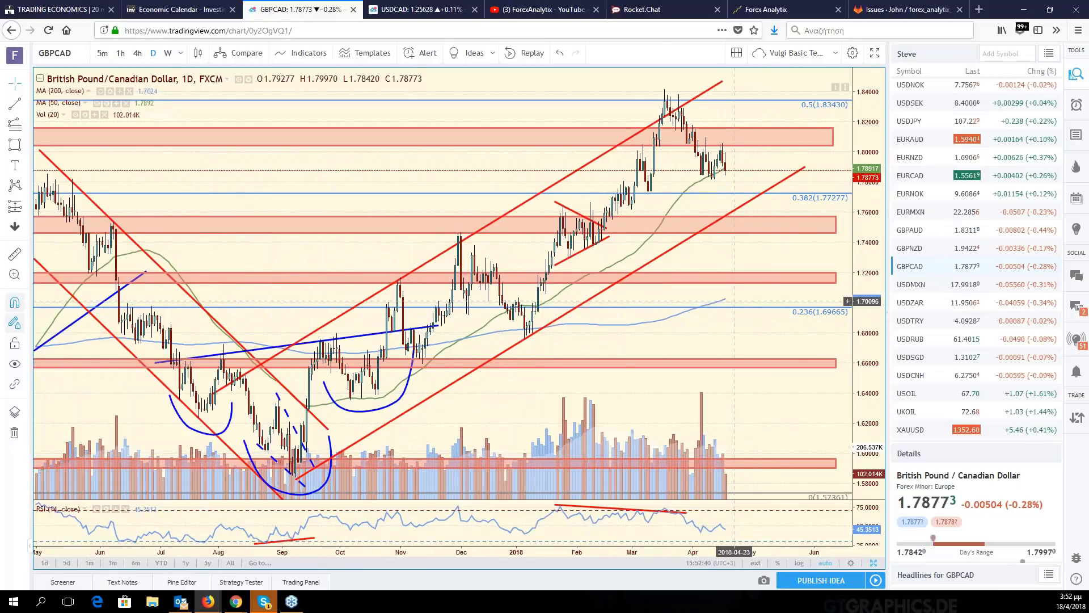
scroll(734, 301, "up", 1)
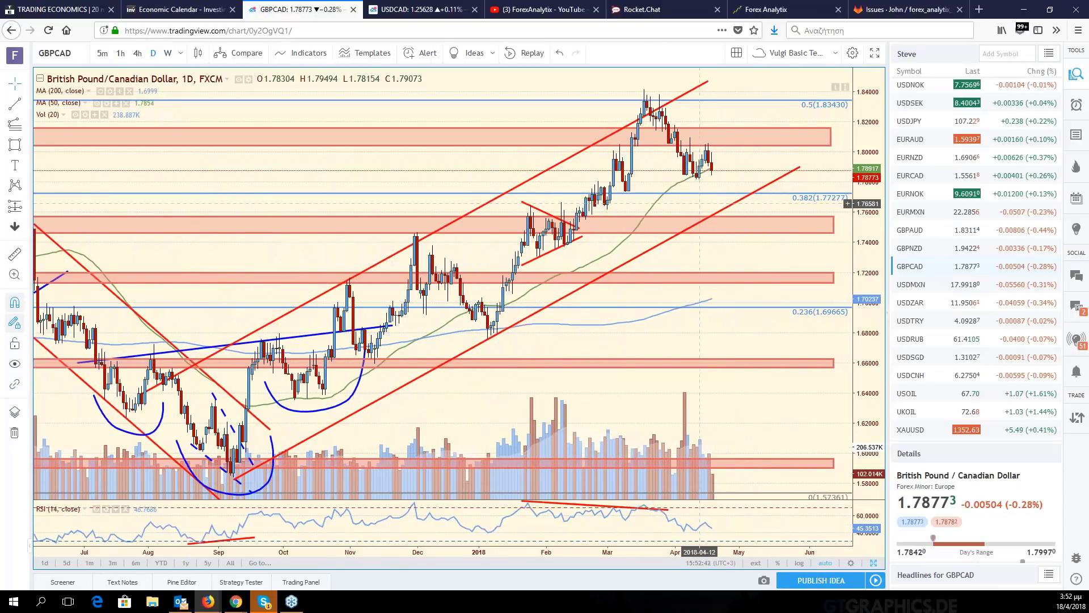
left_click_drag(700, 203, 826, 206)
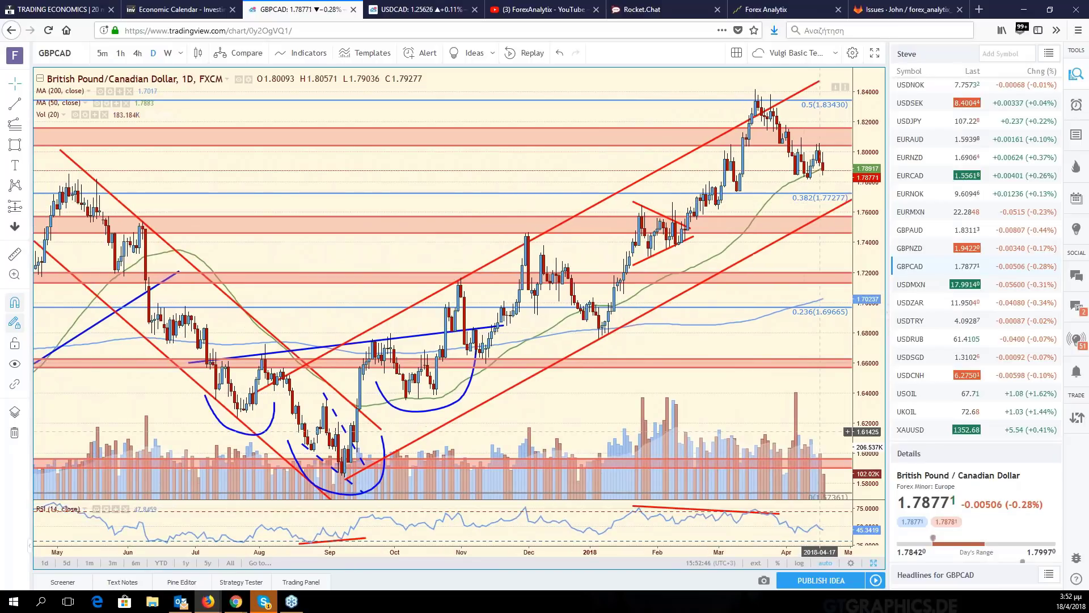
left_click(873, 564)
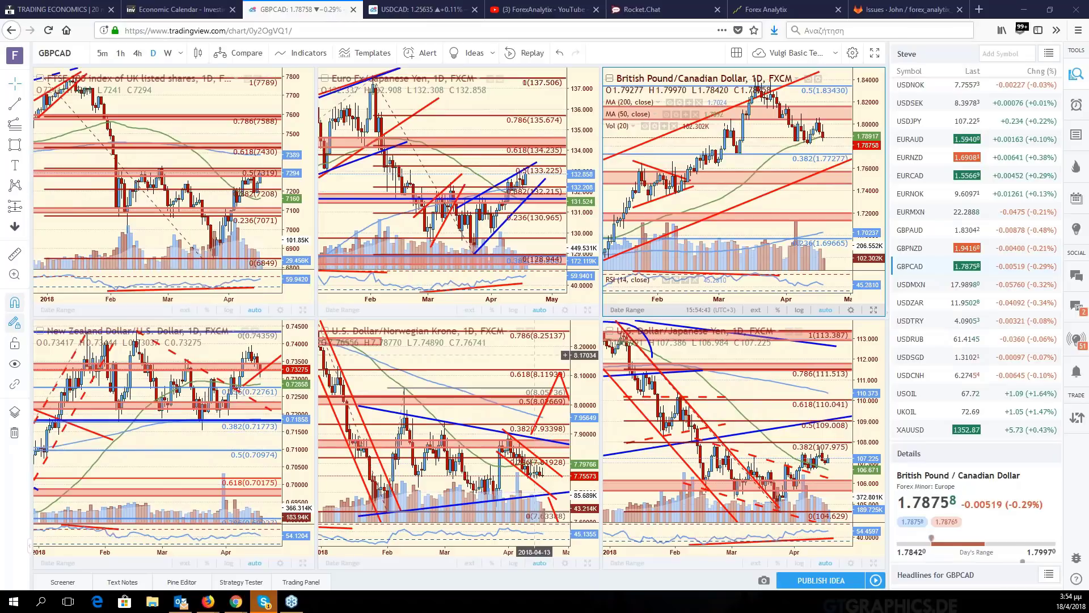
Replace the USDNOK pane's symbol with USDZAR
left_click(535, 356)
left_click(73, 53)
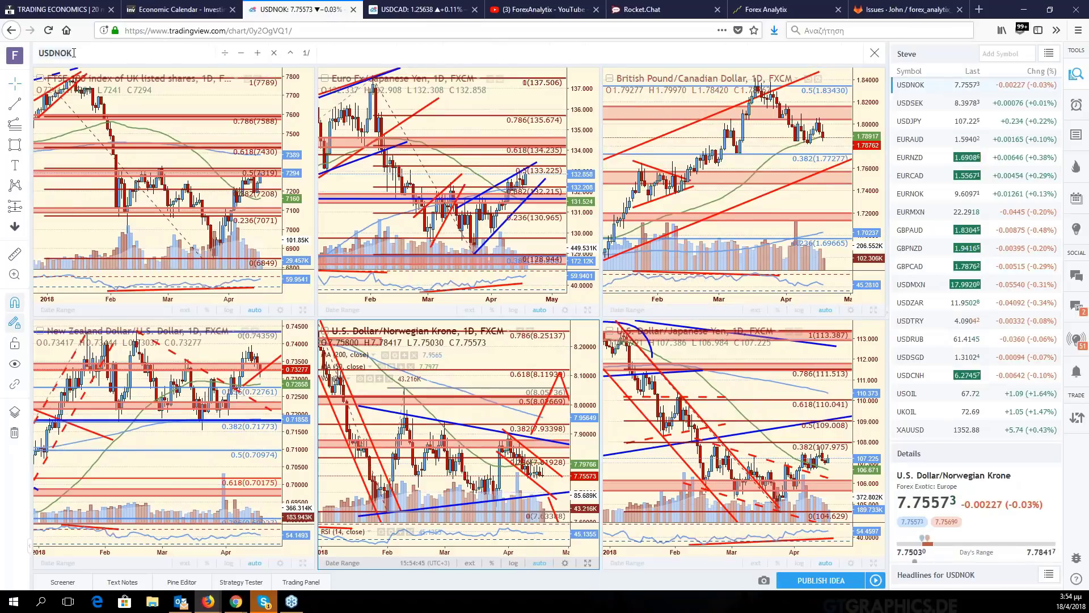
type("USDZAR")
key("Return")
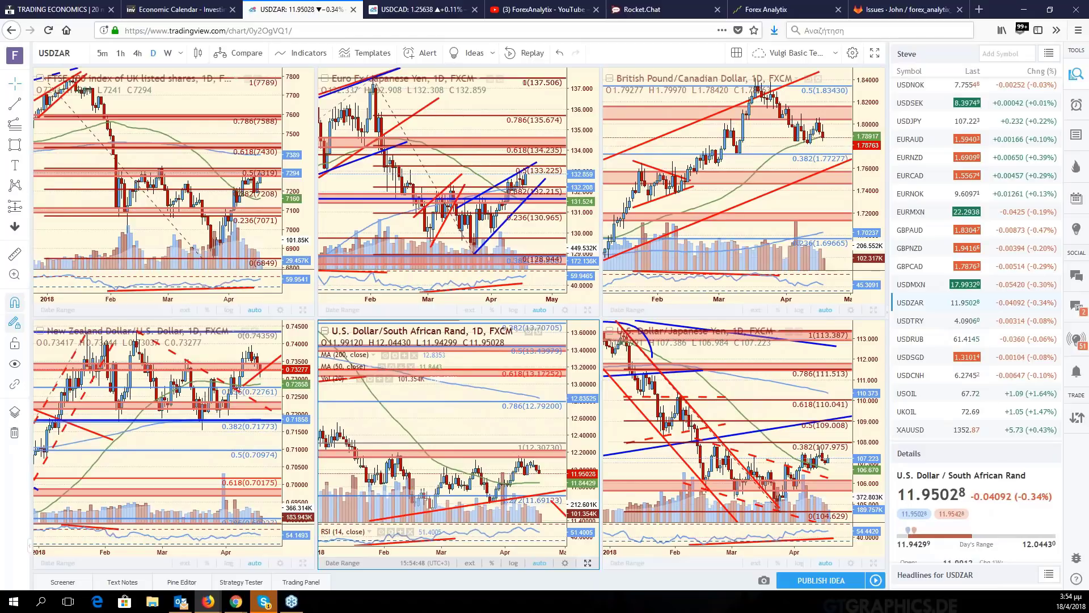
Maximize the USDZAR chart, zoom out and reposition its price action
key("alt+Return")
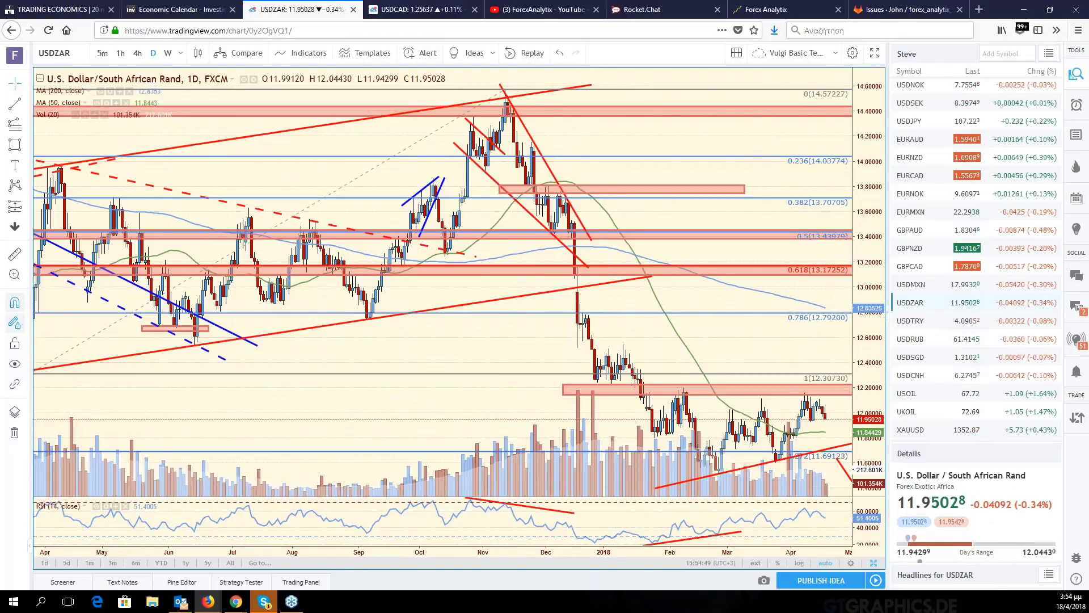
scroll(756, 360, "down", 3)
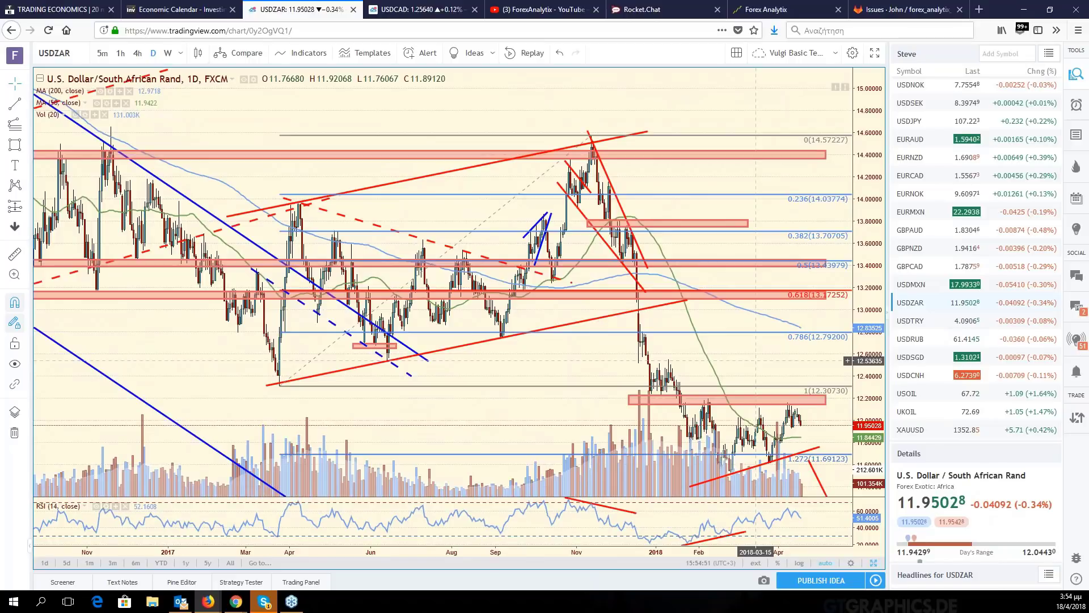
scroll(756, 360, "down", 3)
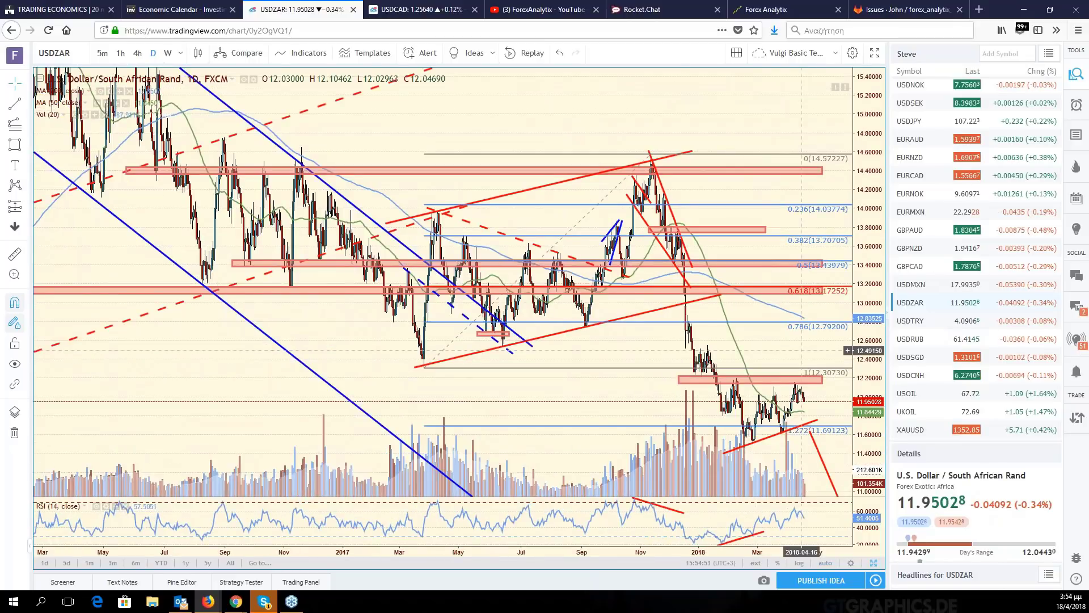
scroll(801, 350, "down", 3)
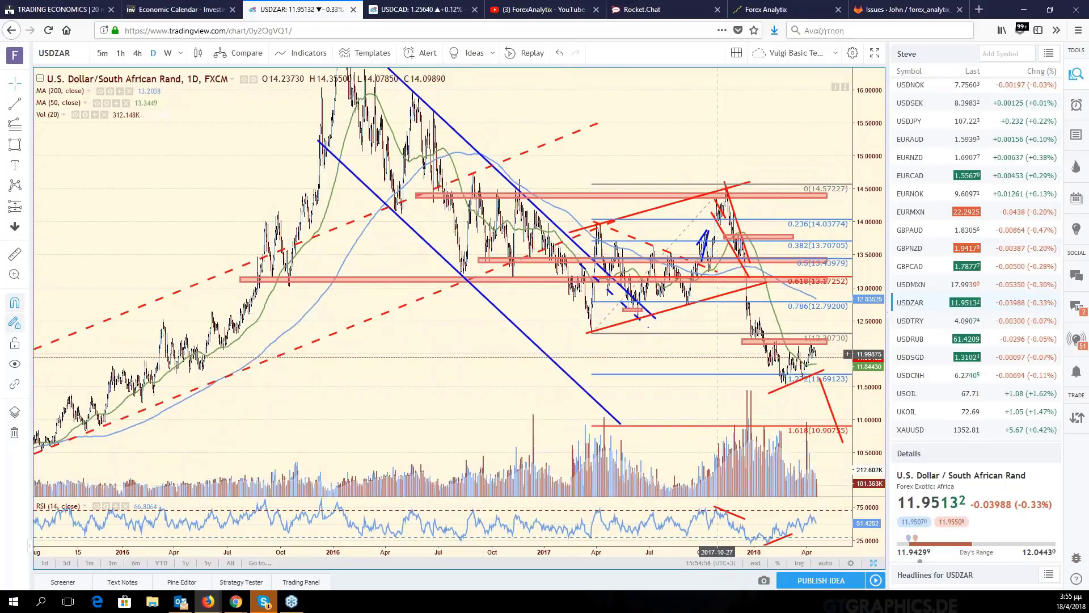
left_click_drag(717, 354, 677, 417)
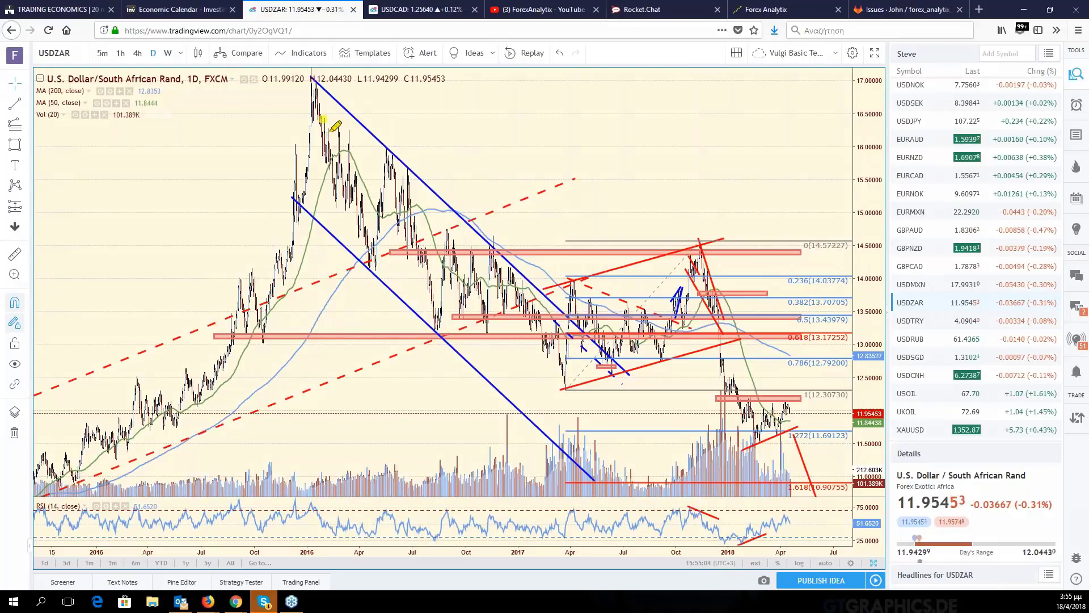
Sketch then undo a yellow highlighter path, auto-fit the price scale, and restore the six-chart grid
mouse_move(332, 129)
left_mouse_down()
mouse_move(751, 424)
mouse_move(817, 528)
left_mouse_up()
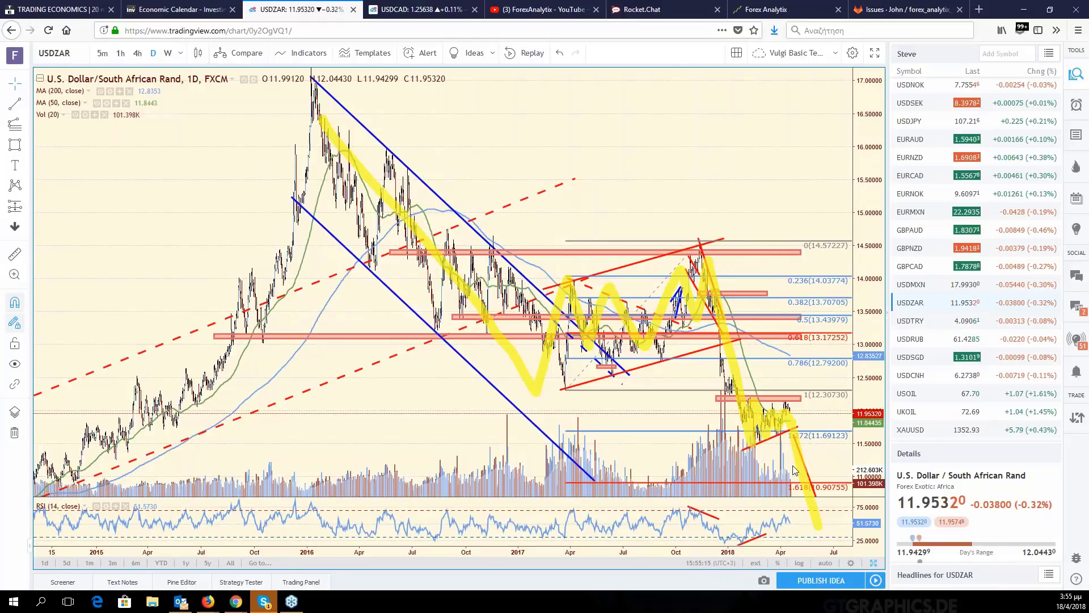
key("ctrl+z")
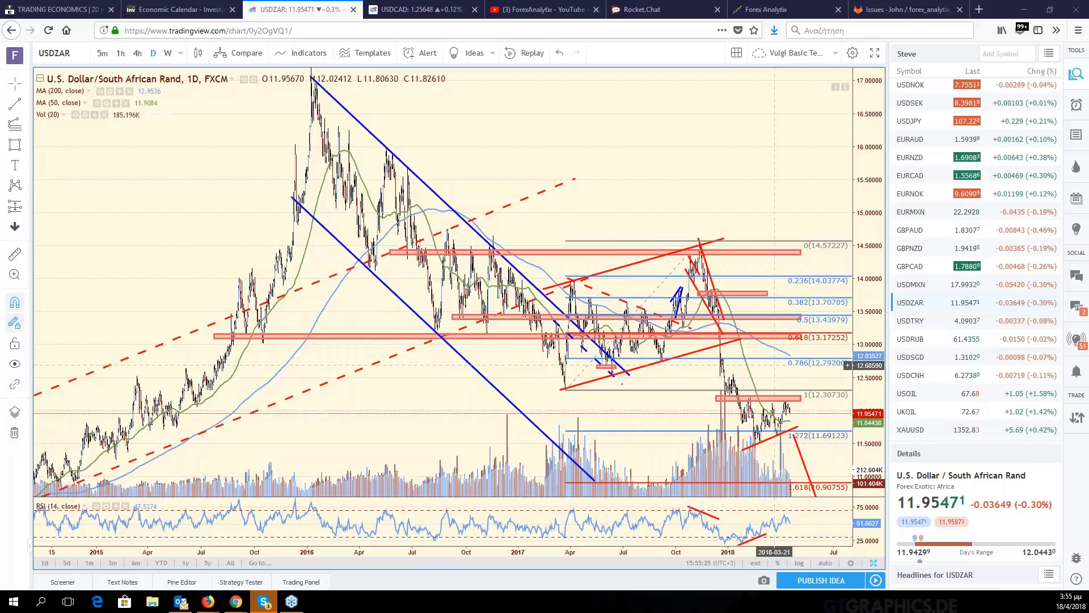
key("alt+r")
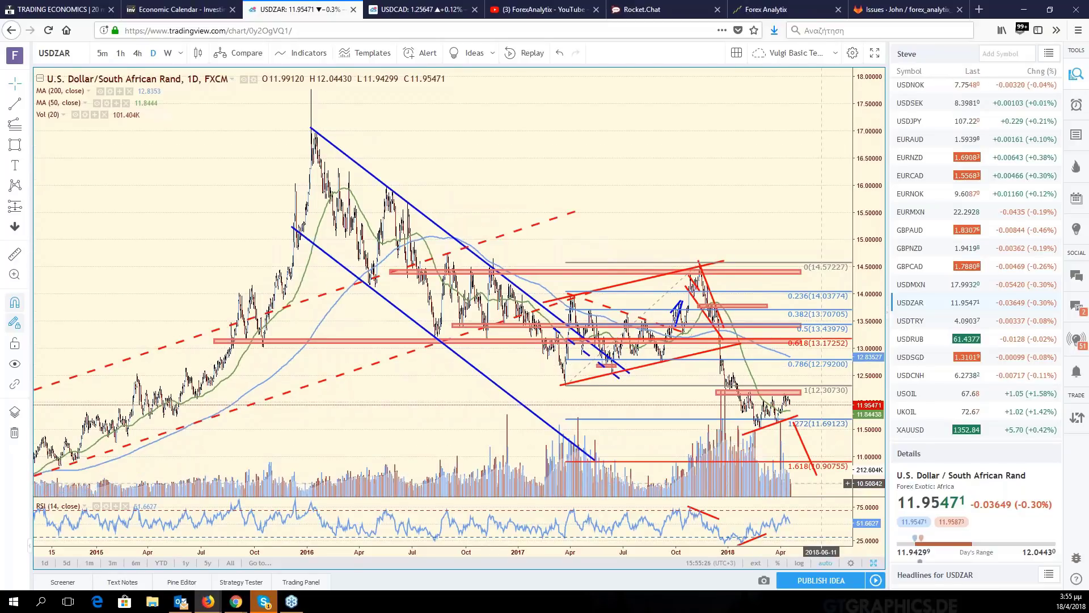
scroll(822, 483, "up", 3)
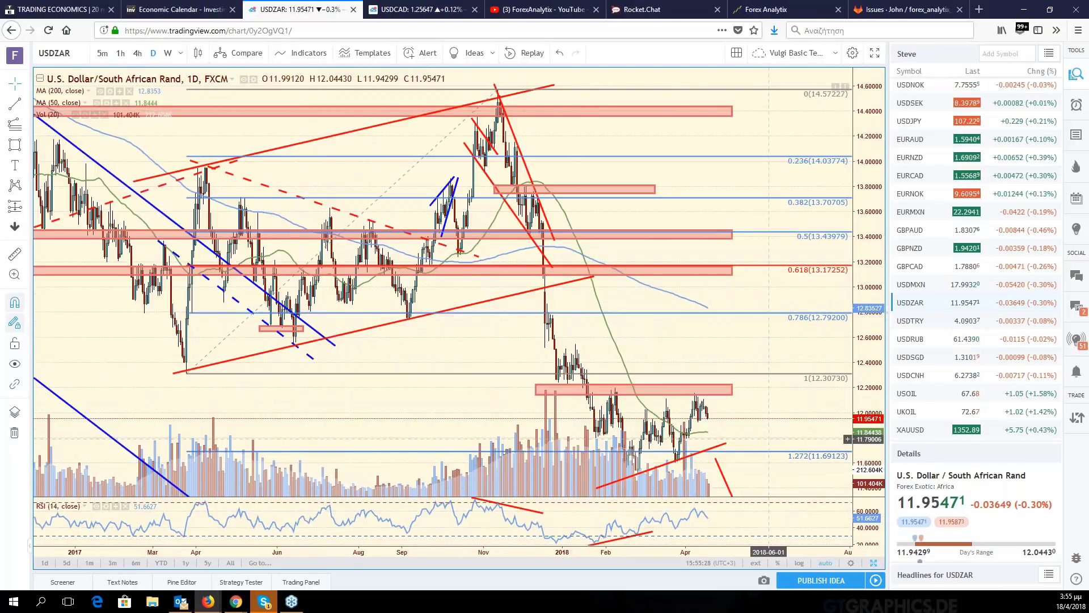
key("alt+Return")
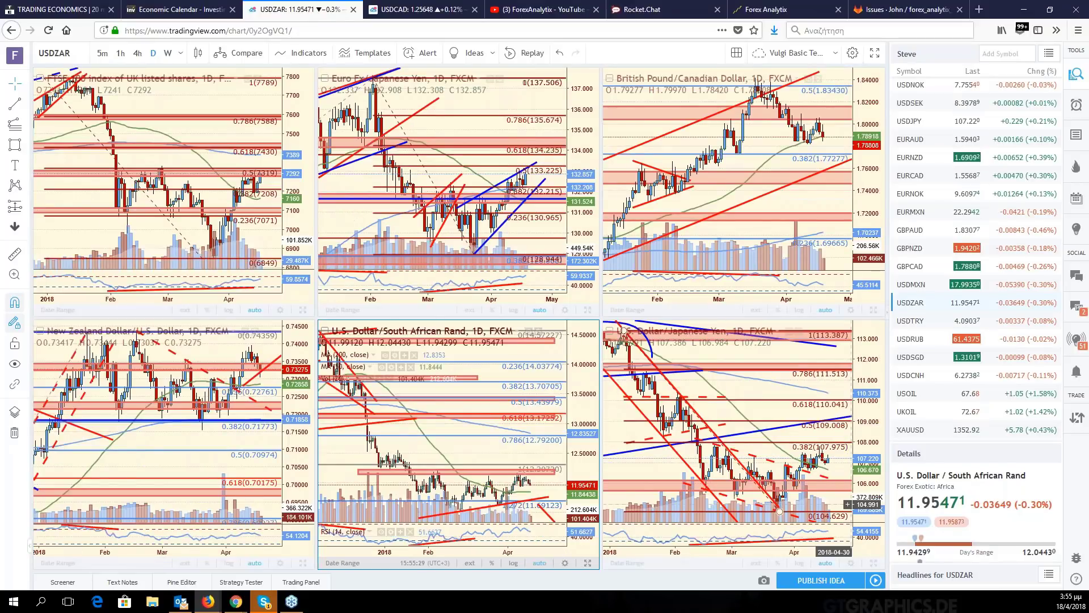
Load the Bund DE10YBEUR into the USDJPY pane and enlarge it to full size
left_click(779, 511)
scroll(940, 318, "down", 5)
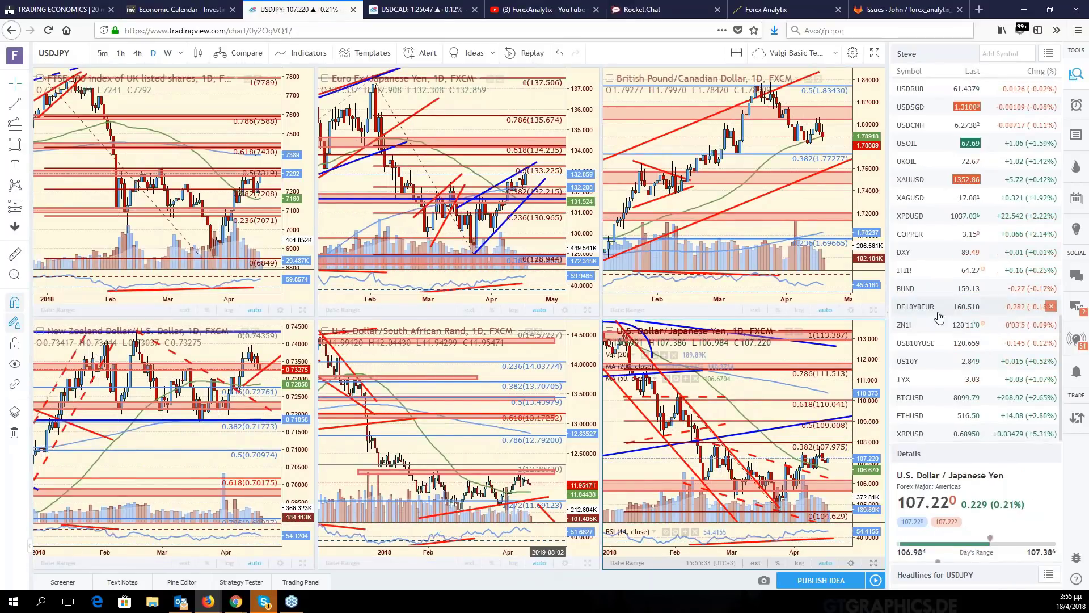
left_click(938, 313)
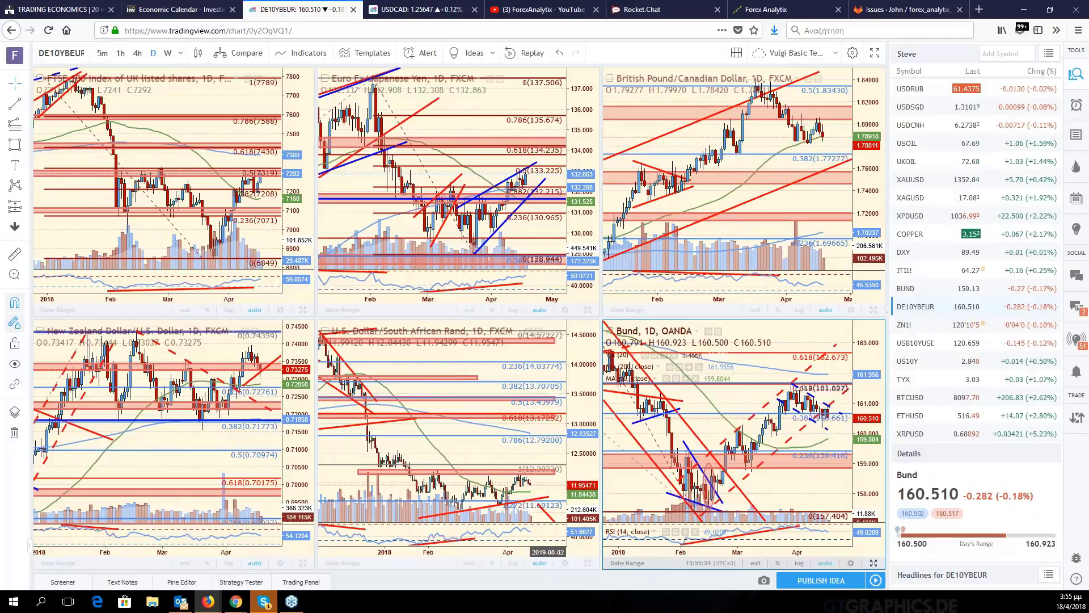
key("alt+Return")
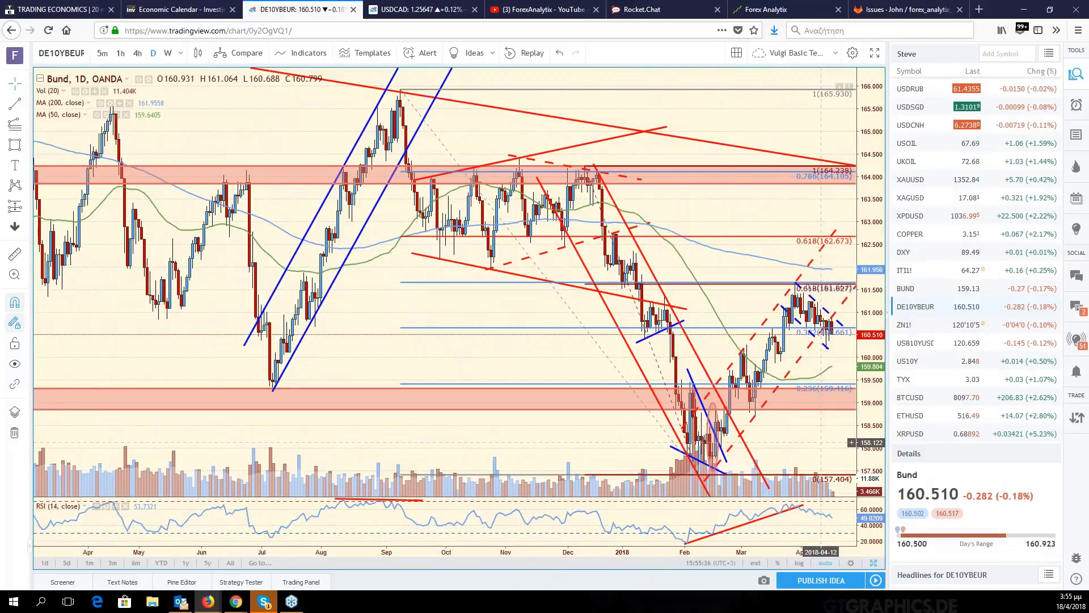
left_click_drag(821, 443, 725, 342)
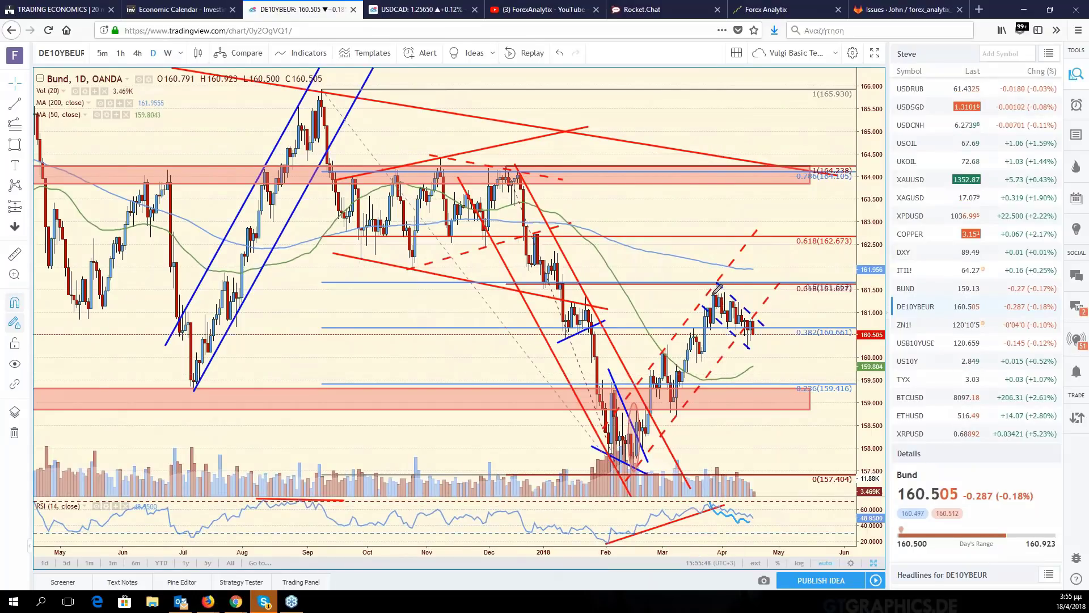
Sketch blue marks around the April highs and projected rise/drop paths, then undo them
left_click_drag(745, 315, 757, 334)
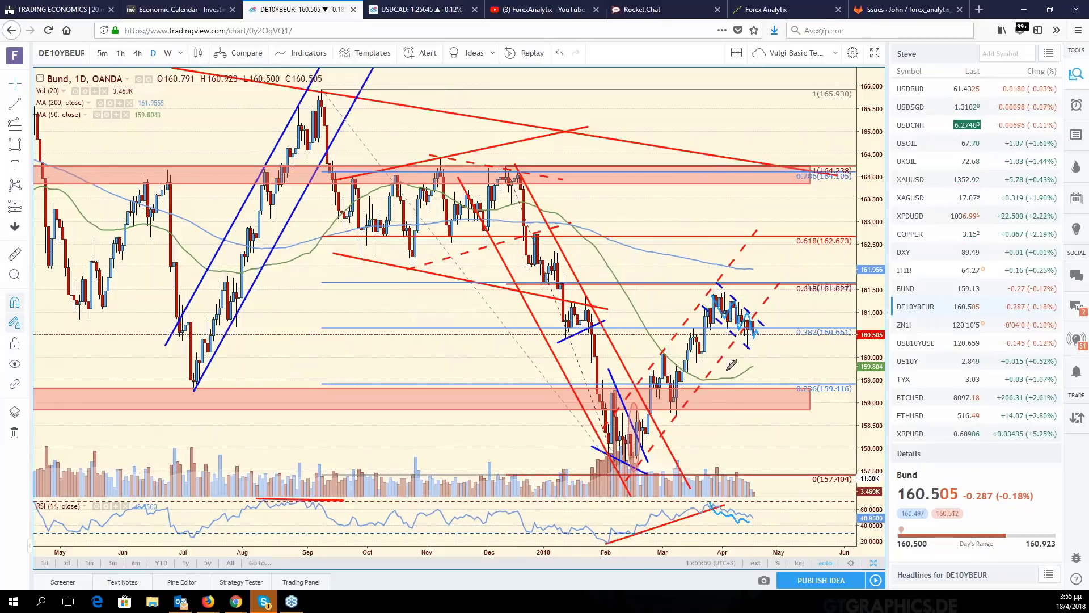
mouse_move(755, 269)
left_mouse_down()
mouse_move(780, 277)
mouse_move(709, 271)
left_mouse_up()
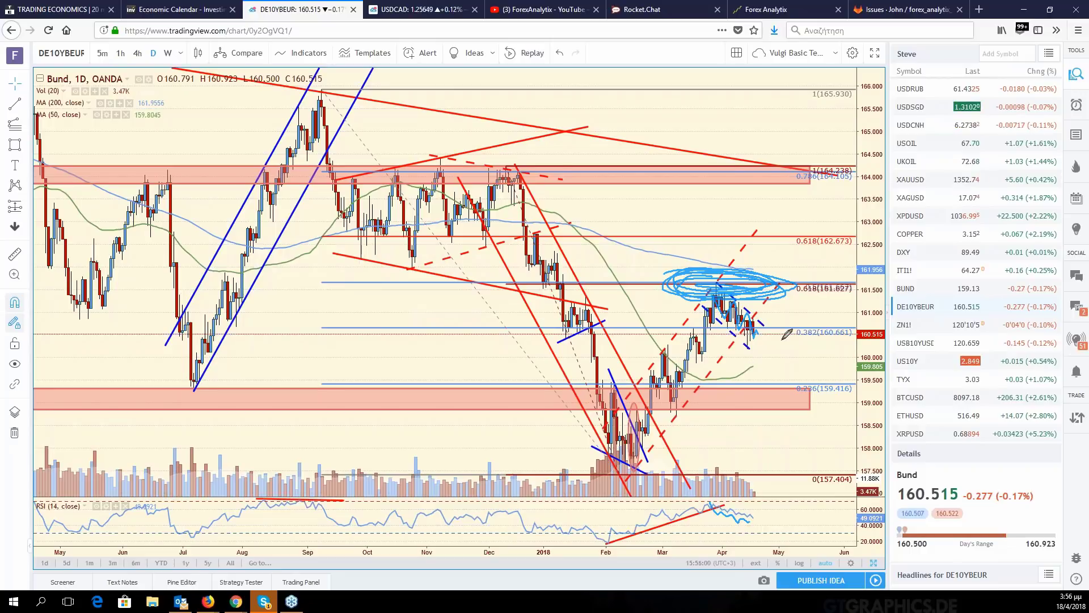
left_click_drag(751, 329, 818, 243)
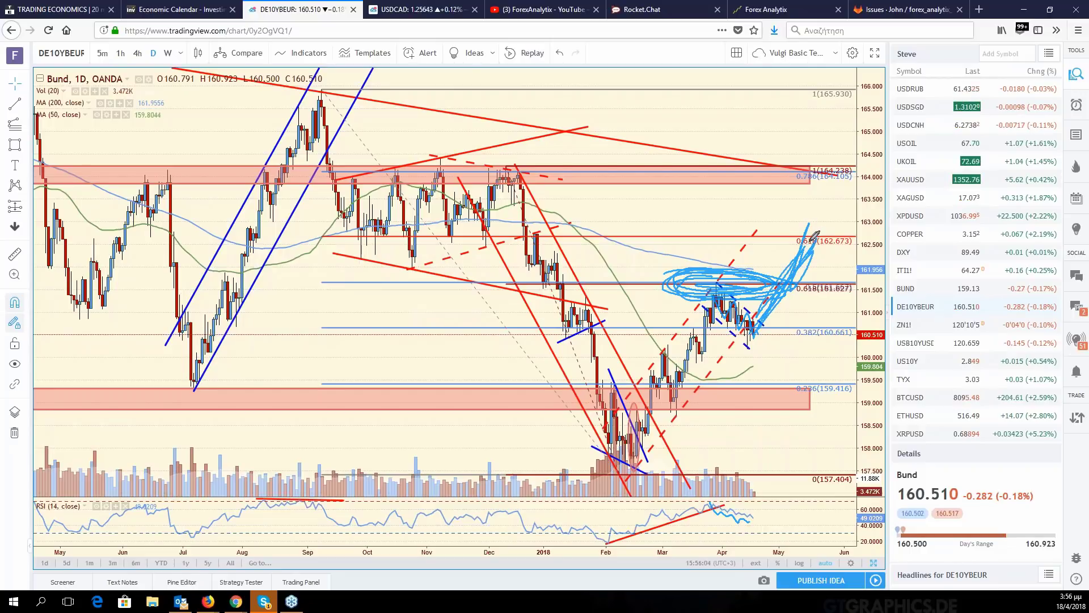
left_click_drag(812, 236, 846, 363)
left_click_drag(815, 244, 857, 400)
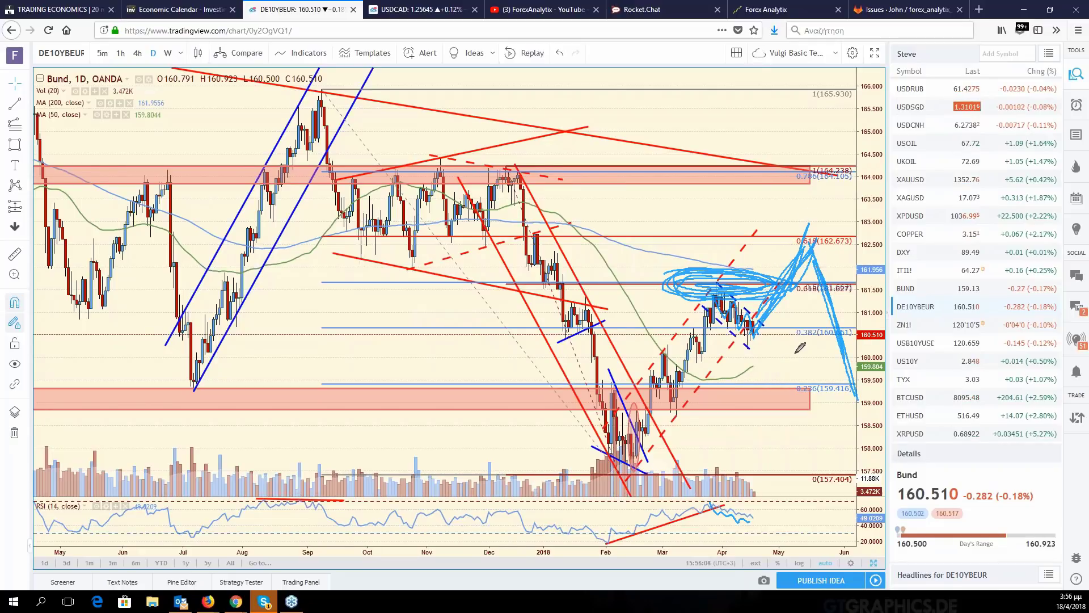
key("ctrl+z")
key("ctrl+z")
key("ctrl+z")
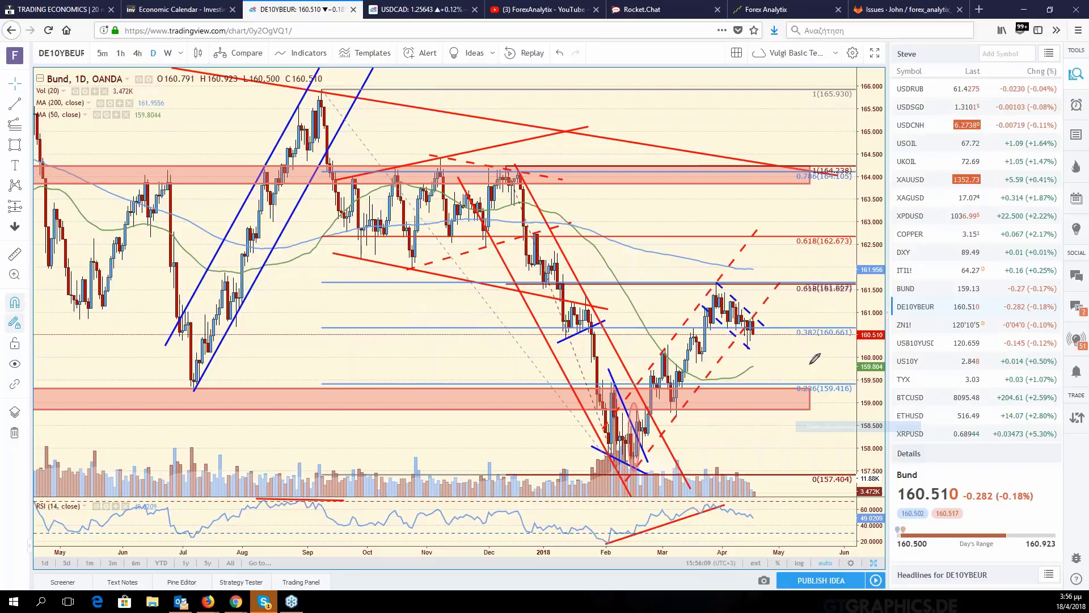
Open the USB10YUSD T-Note chart, widen its visible price range, and auto-fit the price scale
left_click(928, 352)
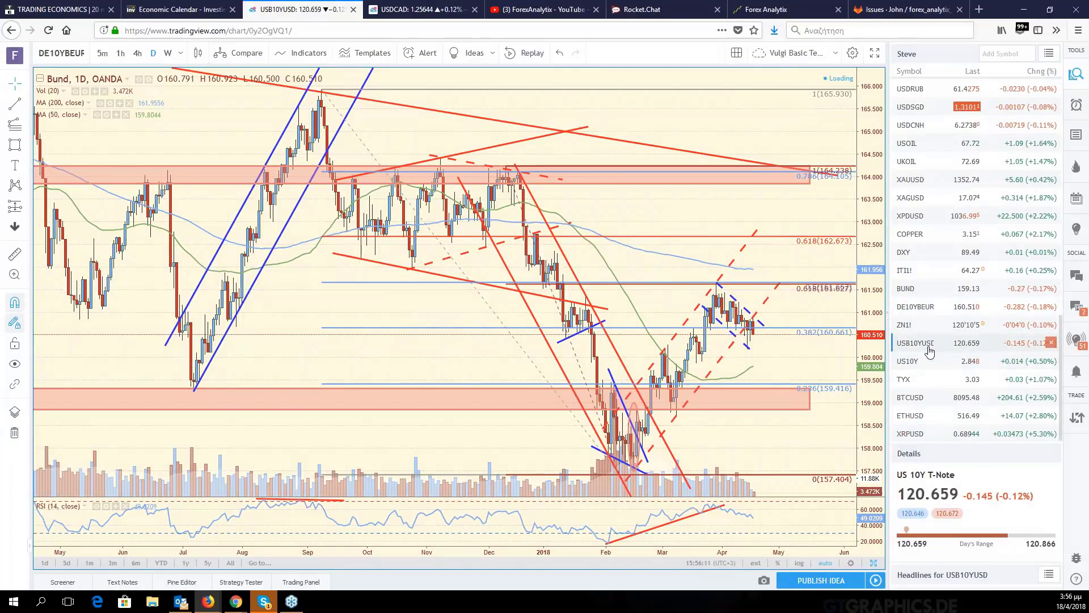
left_click_drag(867, 394, 866, 437)
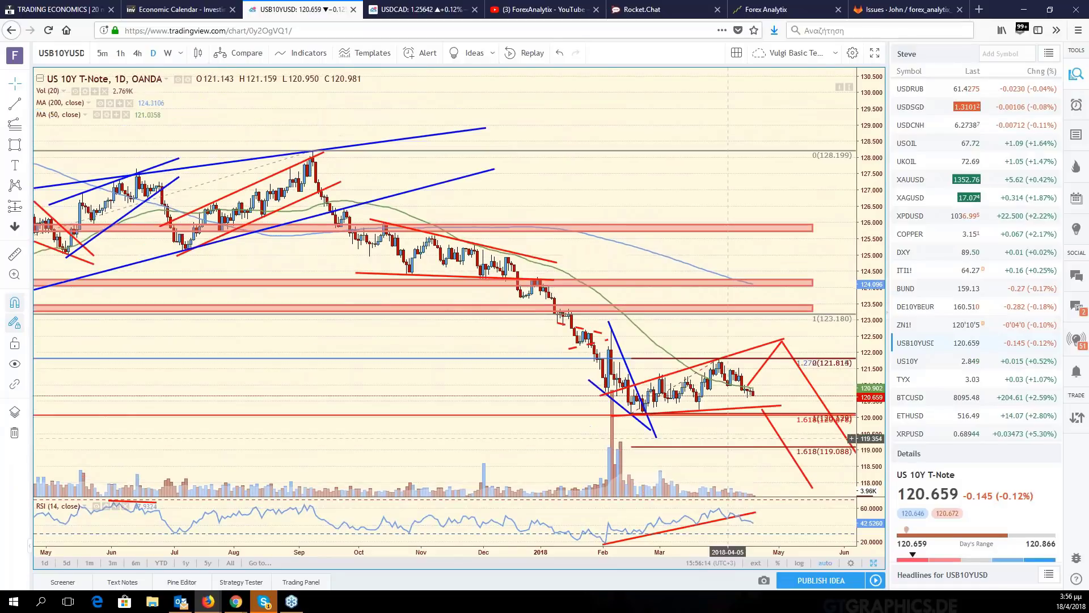
scroll(728, 438, "down", 3)
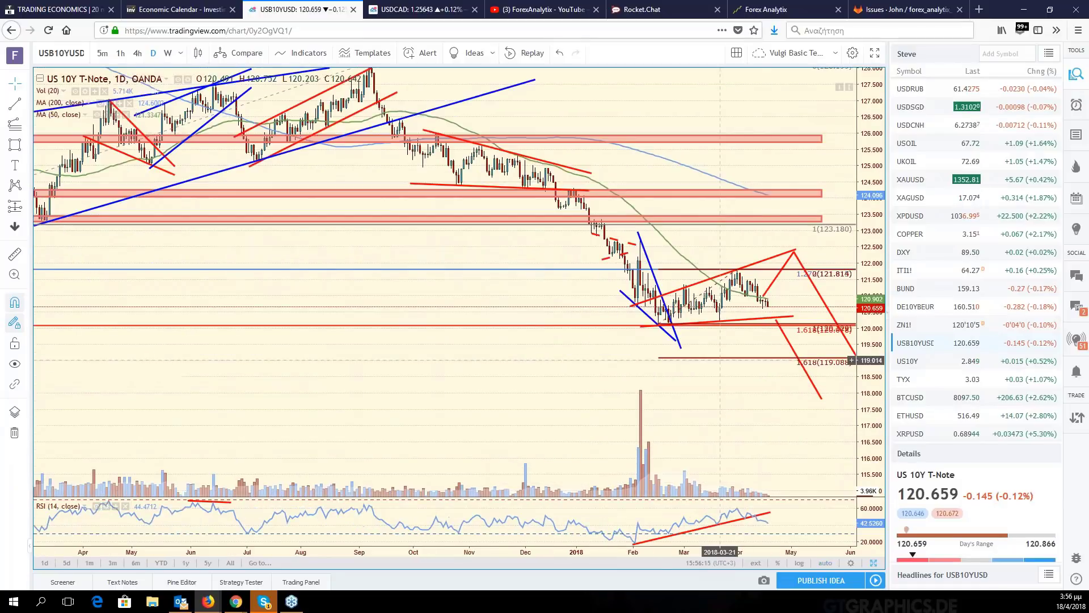
left_click_drag(709, 411, 695, 425)
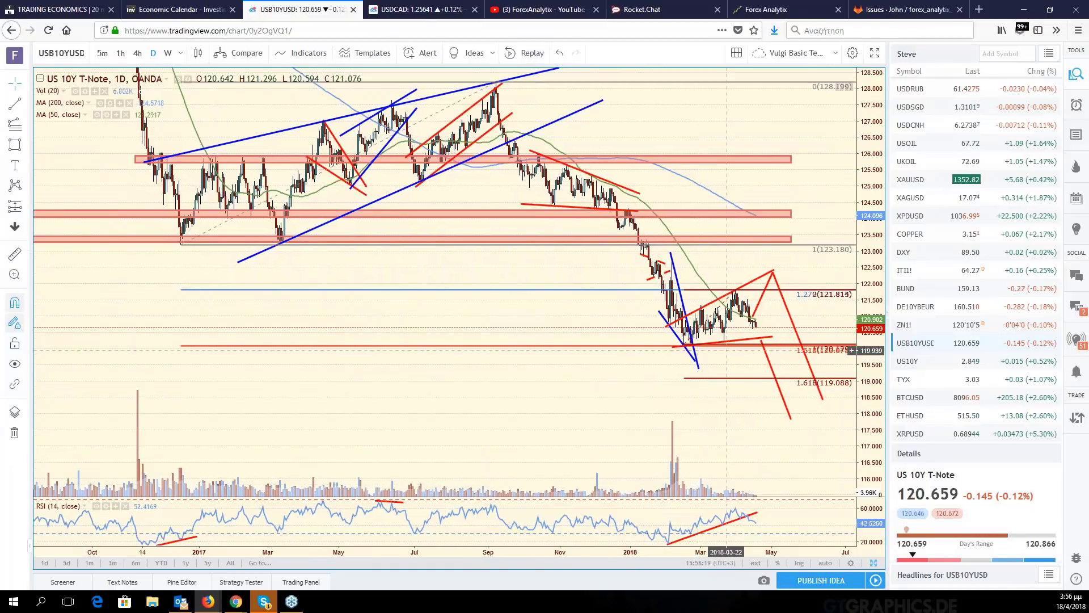
scroll(726, 350, "up", 1)
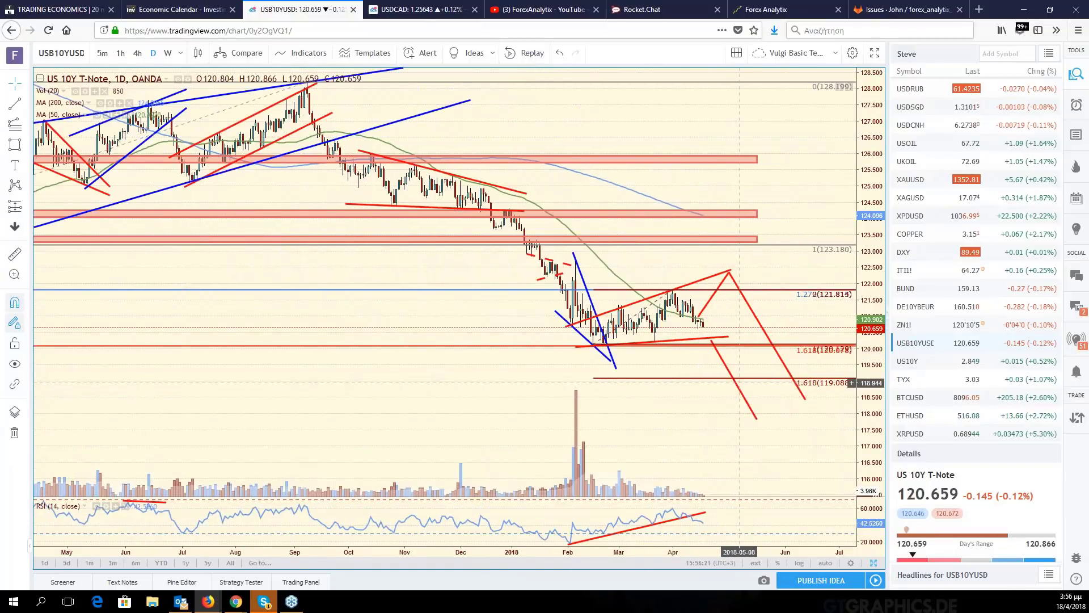
scroll(741, 382, "up", 1)
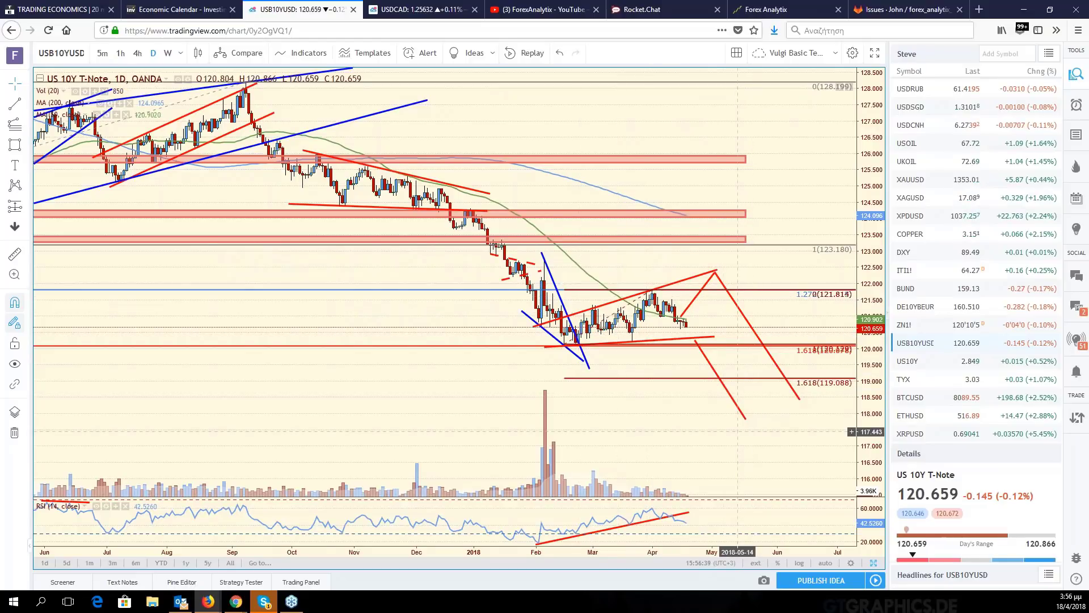
left_click_drag(737, 431, 793, 446)
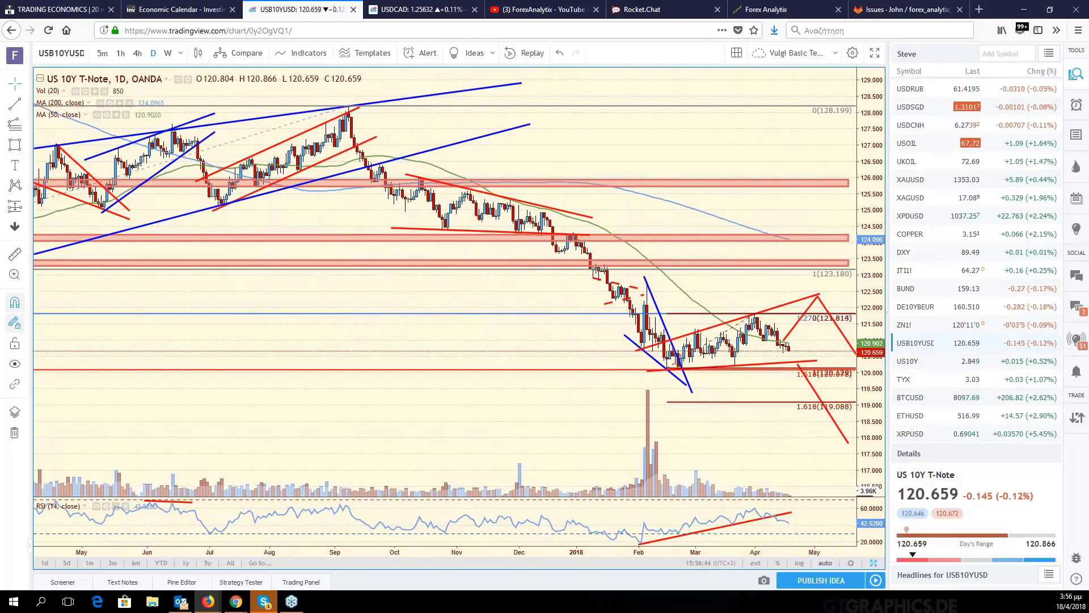
left_click(825, 563)
left_click_drag(820, 441, 840, 440)
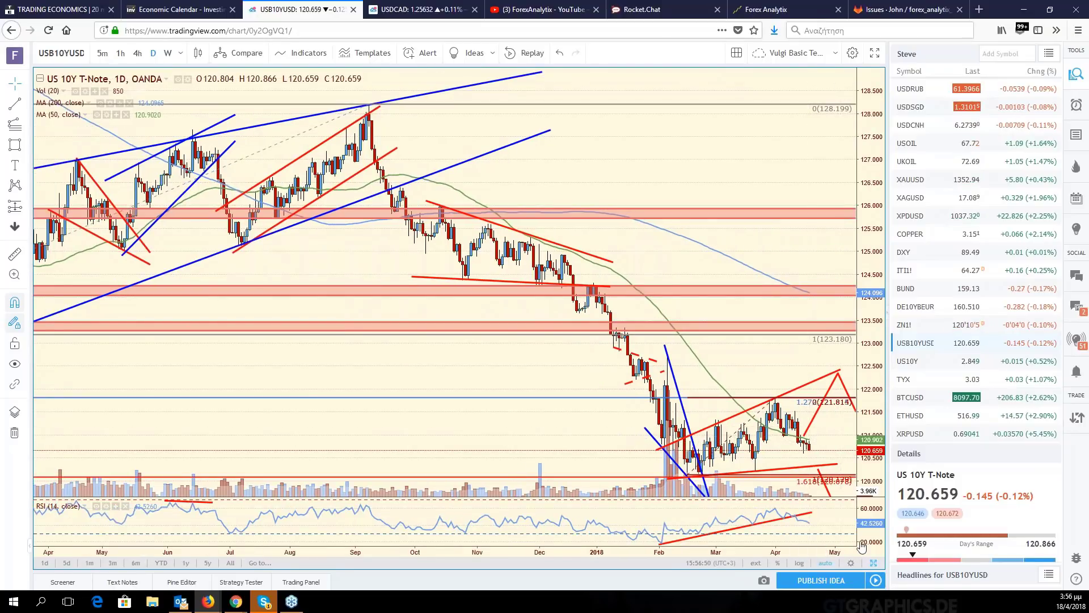
Back in the six-chart grid, load EURNZD into the top-middle pane and maximize it
left_click(874, 563)
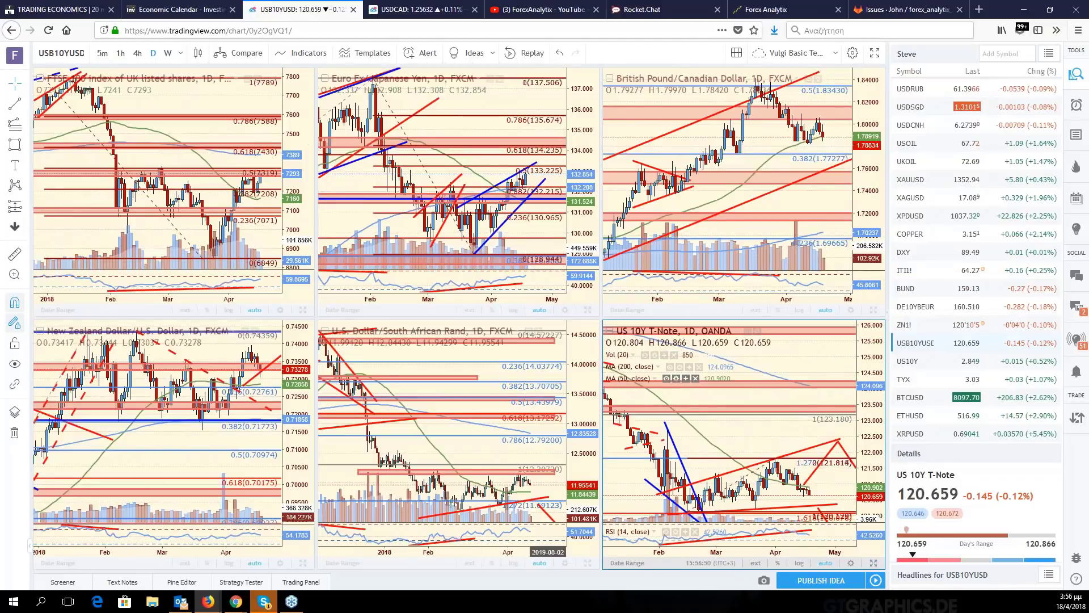
left_click(75, 53)
type("EURNZD")
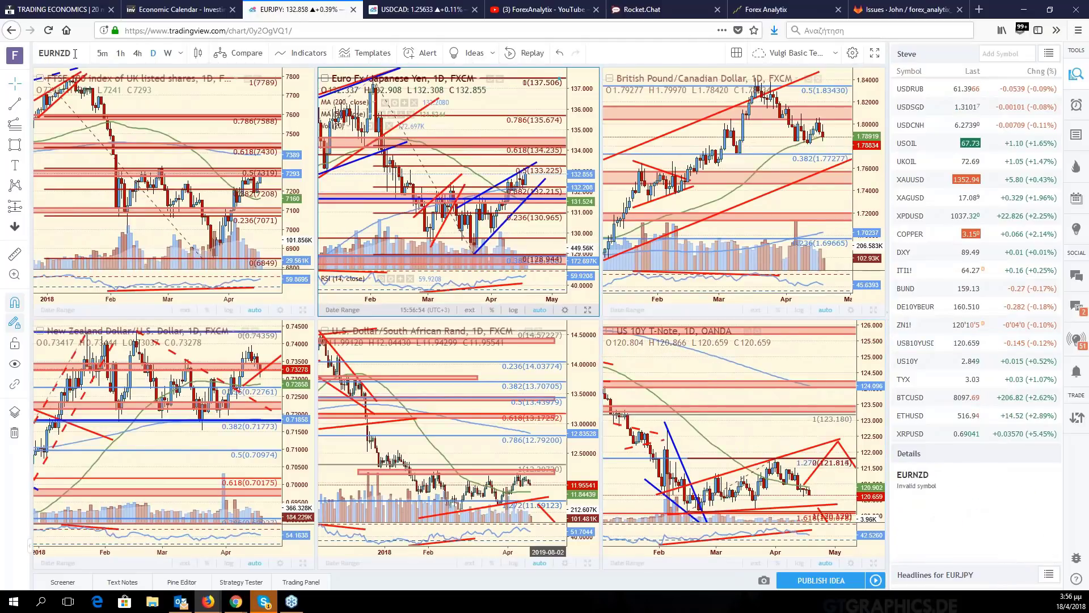
key("Return")
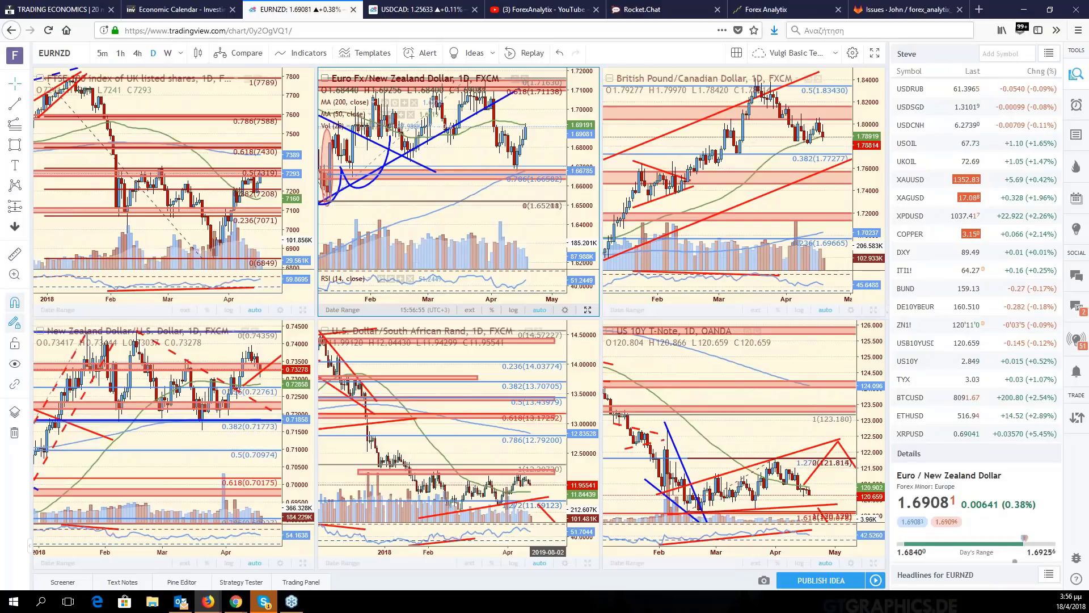
left_click(588, 310)
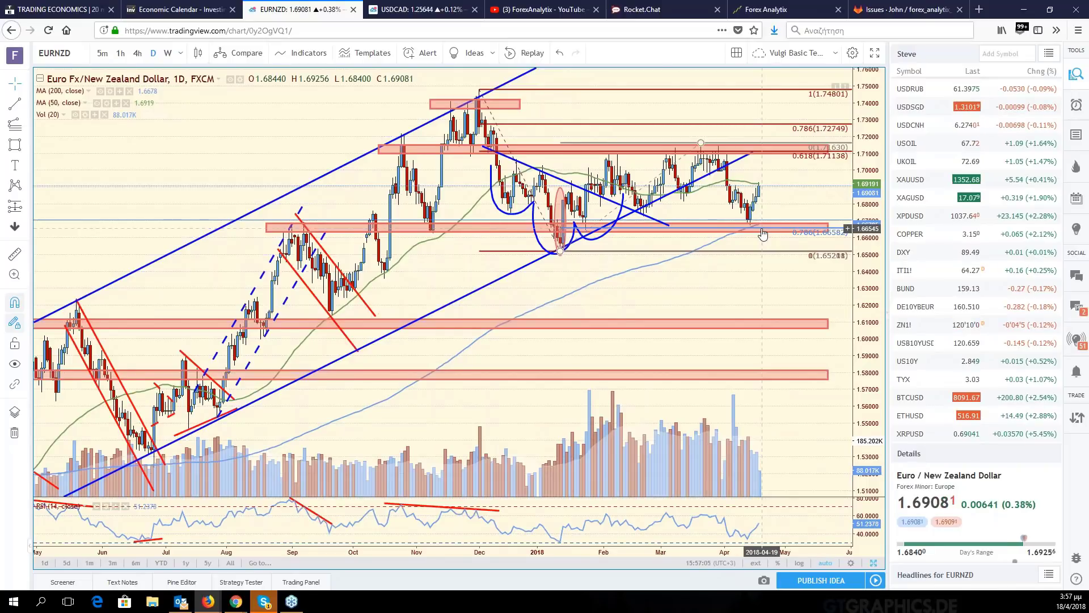
Inspect the red support zone near 1.667 and the Fibonacci retracement on EUR/NZD
left_click(733, 232)
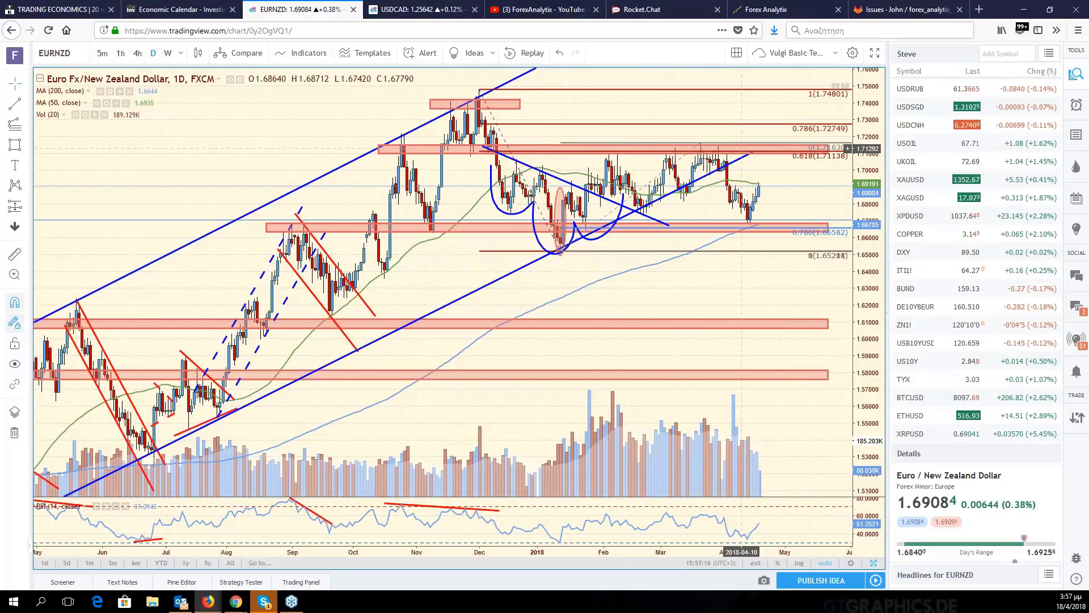
left_click(737, 154)
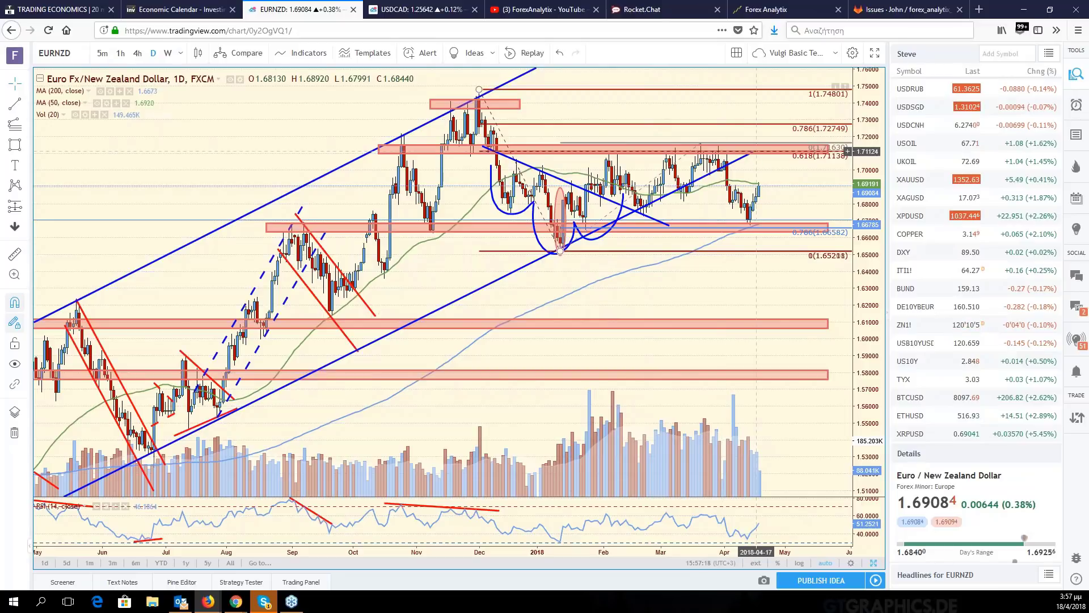
left_click(757, 229)
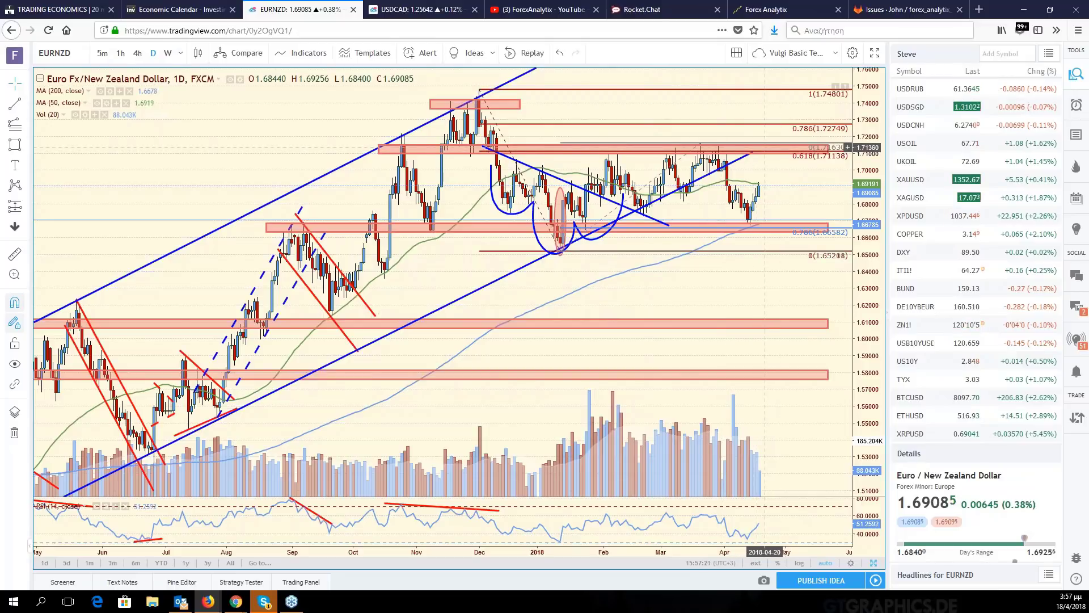
left_click(773, 234)
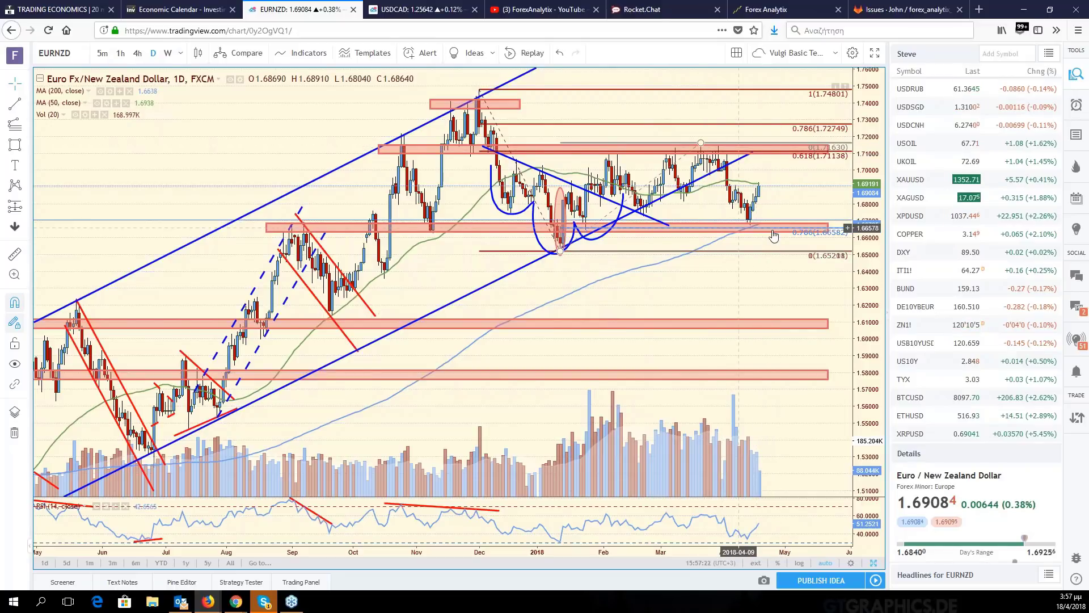
left_click(783, 207)
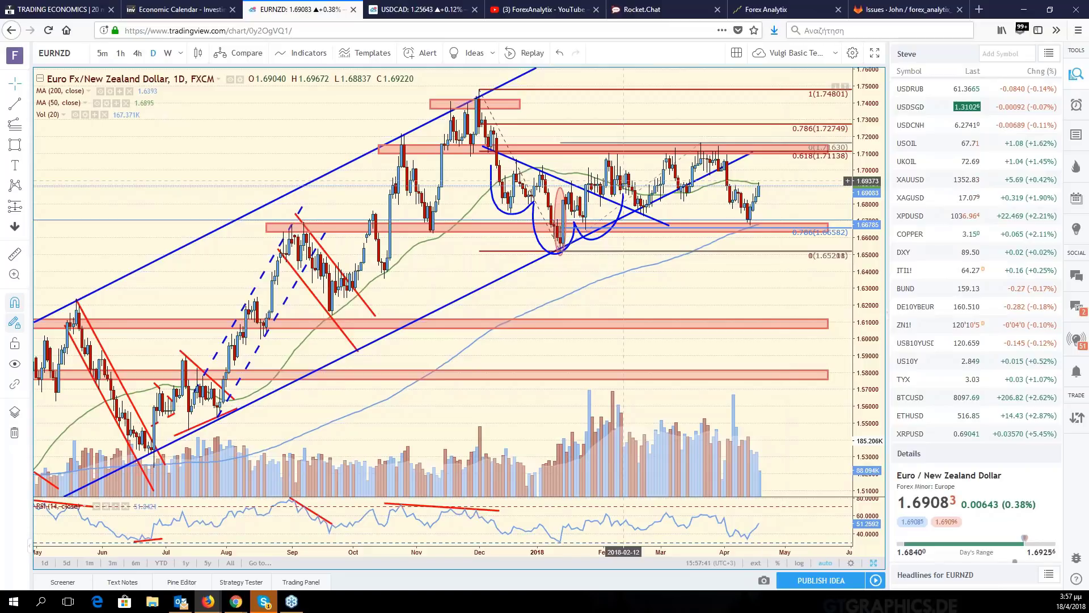
left_click(750, 187)
Draw a red projection line from the latest EUR/NZD candles down toward 1.62
left_click(765, 186)
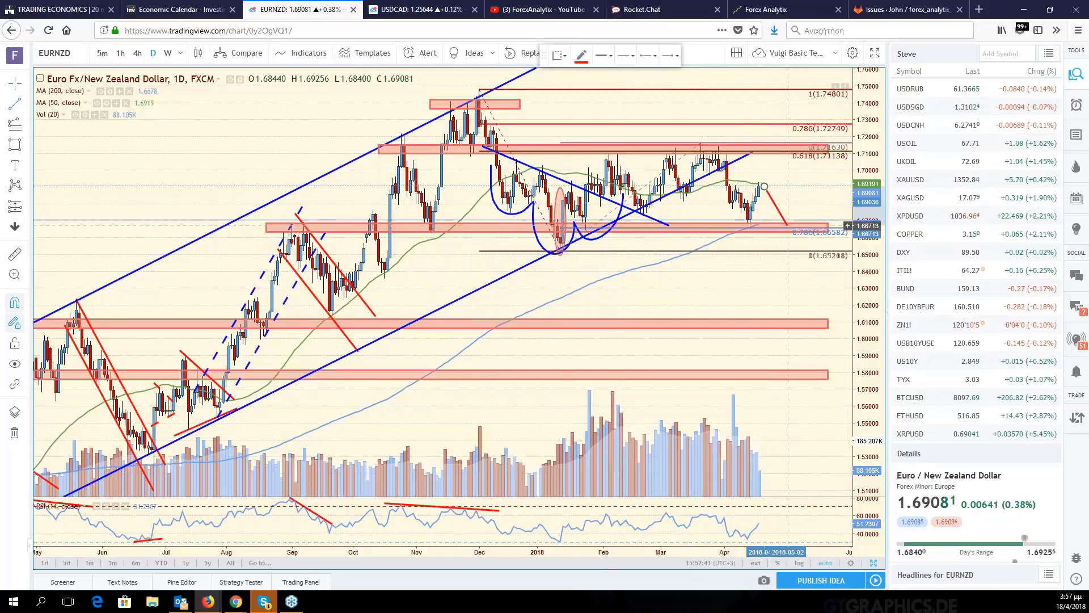
left_click(810, 278)
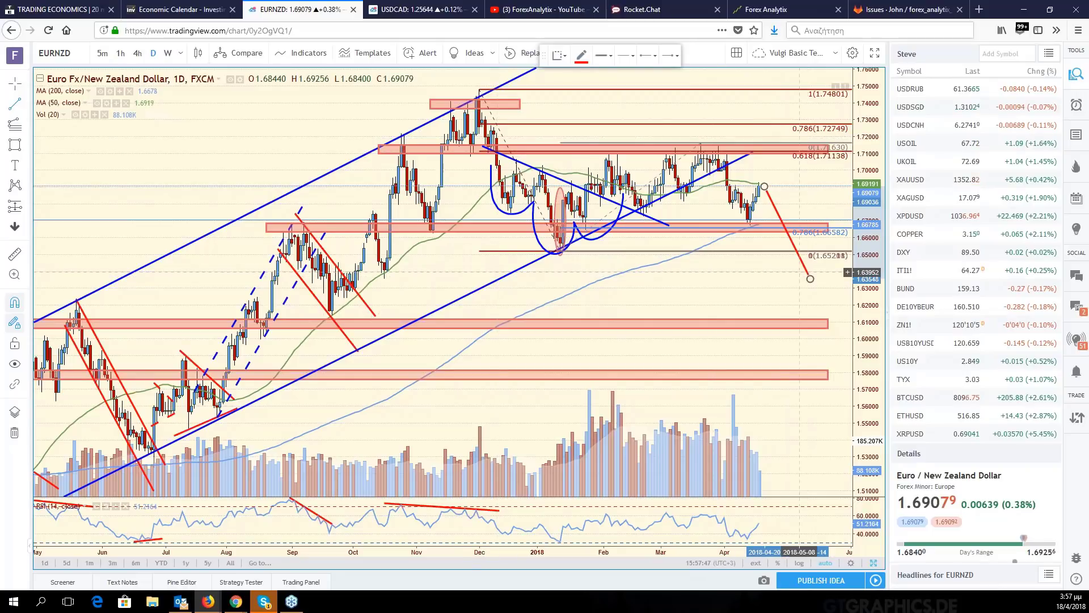
left_click_drag(810, 278, 825, 301)
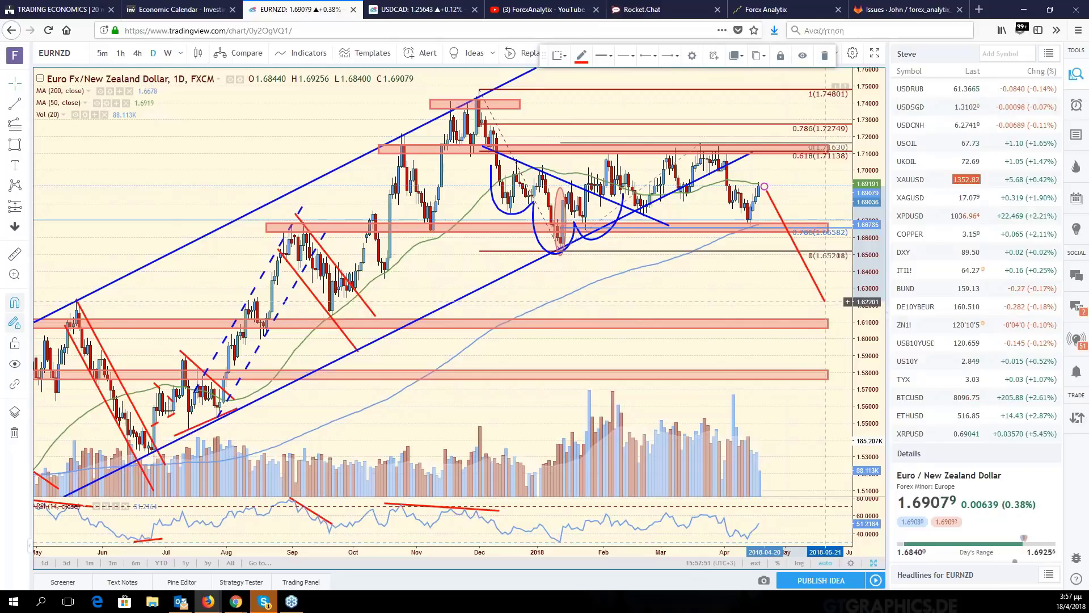
left_click(770, 275)
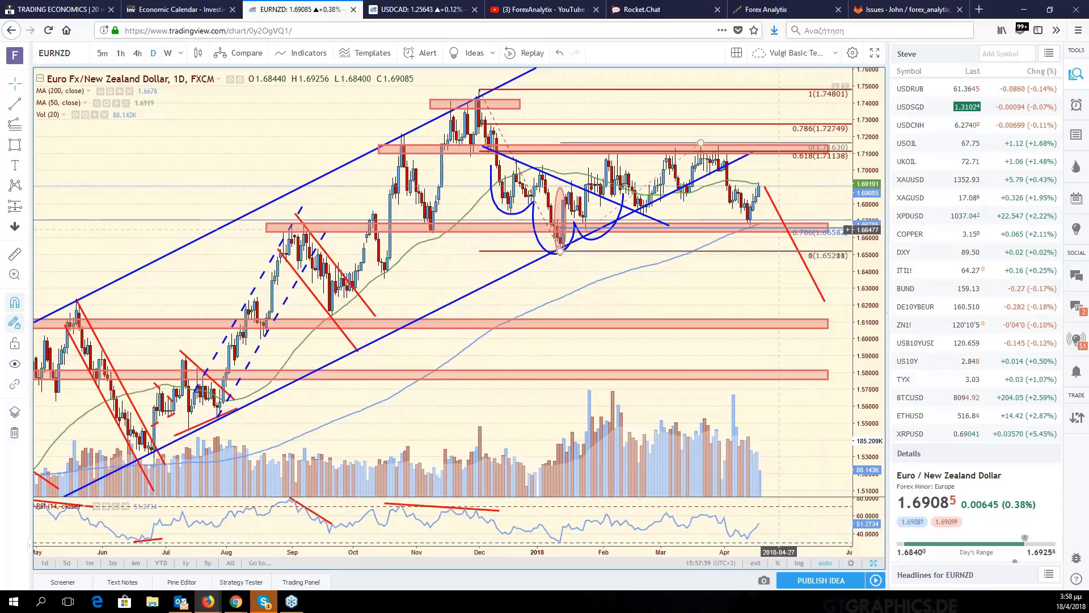
mouse_move(779, 229)
left_mouse_down()
mouse_move(808, 293)
mouse_move(768, 278)
mouse_move(762, 259)
left_mouse_up()
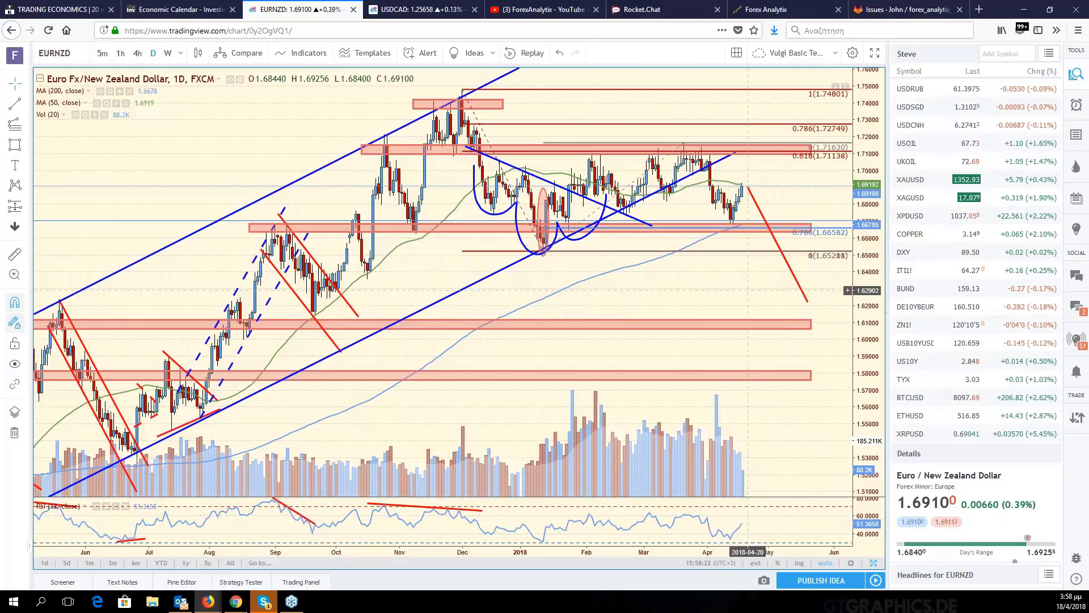
left_click_drag(747, 290, 821, 290)
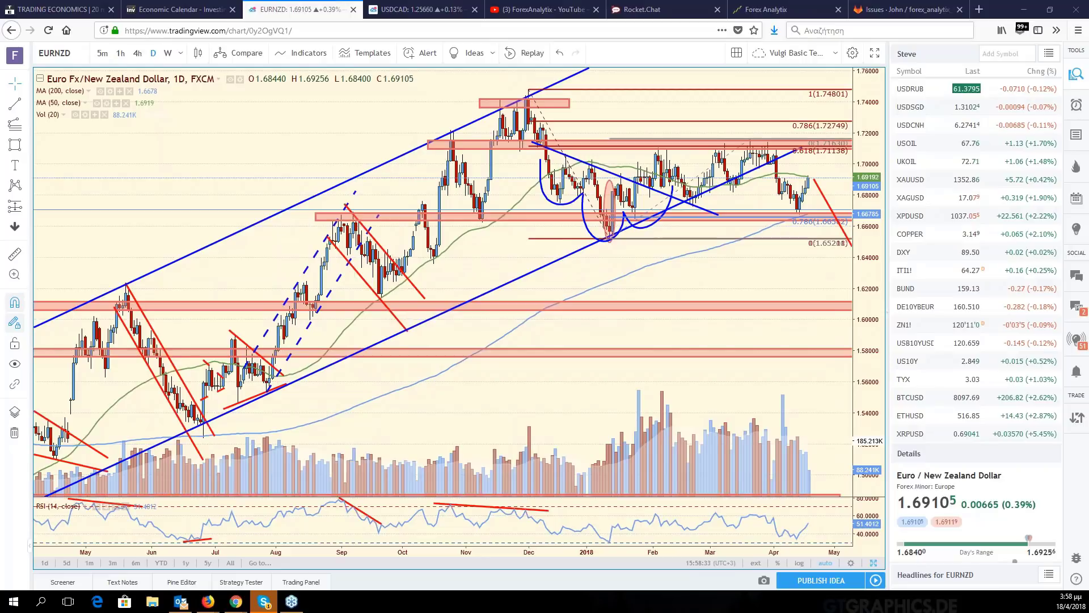
Switch the chart's symbol to EURCAD
left_click(74, 56)
type("EURCA")
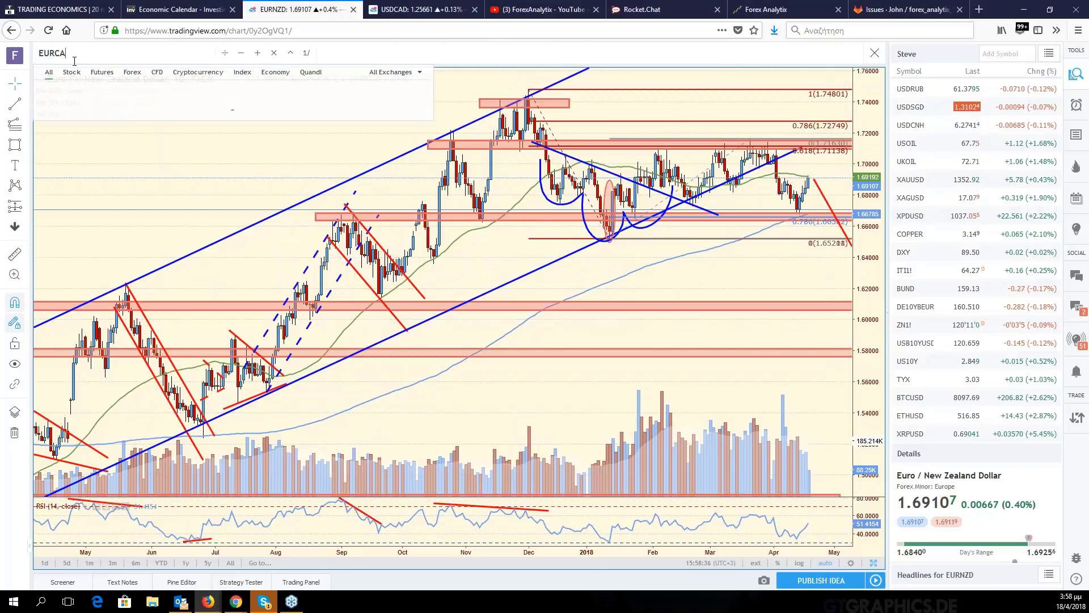
type("D")
key("Return")
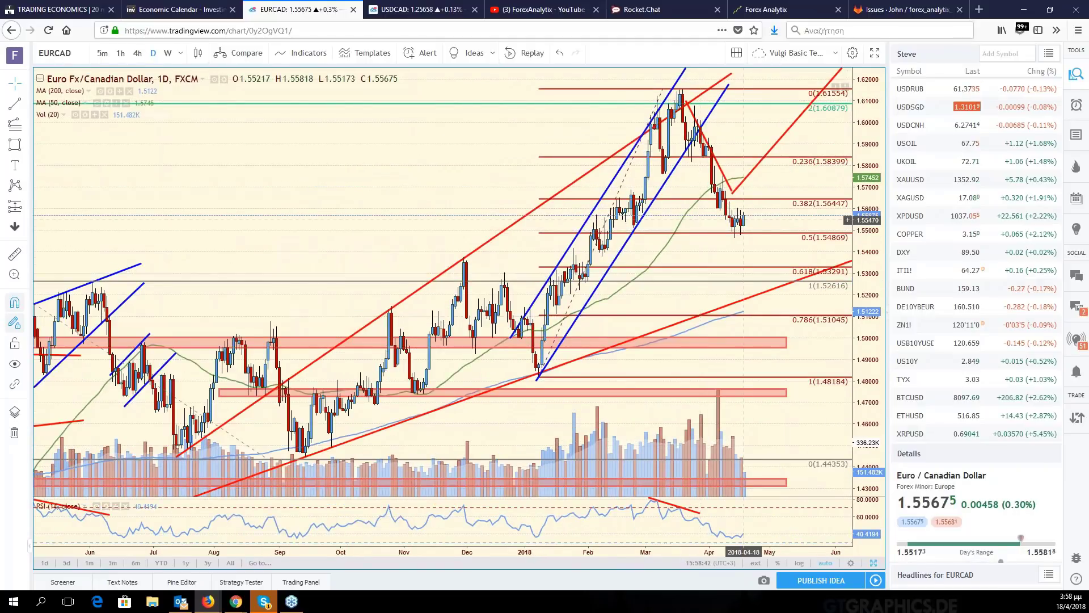
Draw red lines across the recent highs and lows, plus a projection toward 1.526
left_click(743, 210)
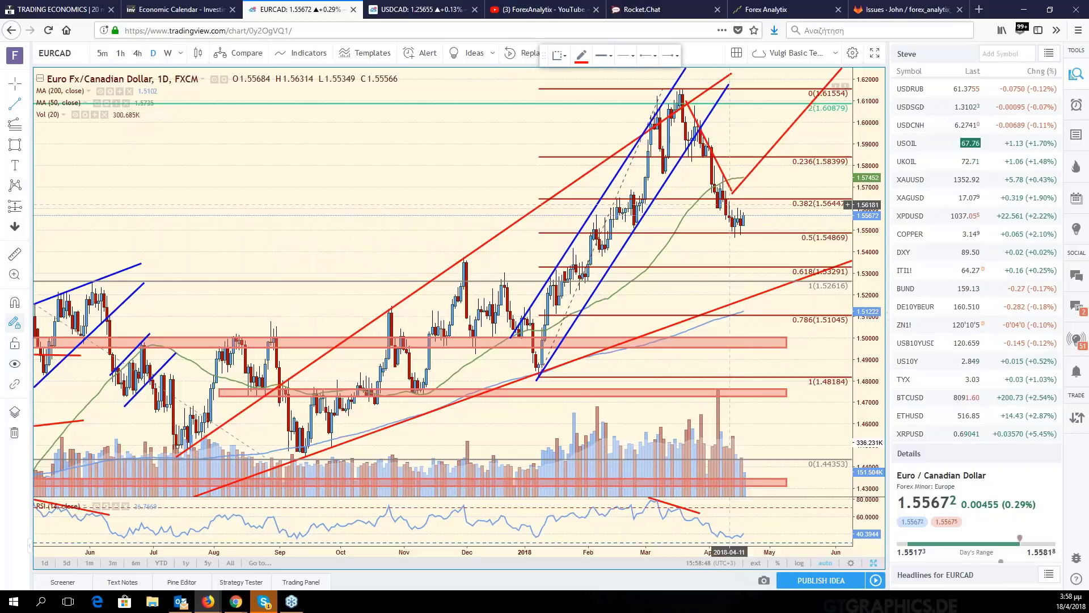
left_click_drag(729, 204, 758, 218)
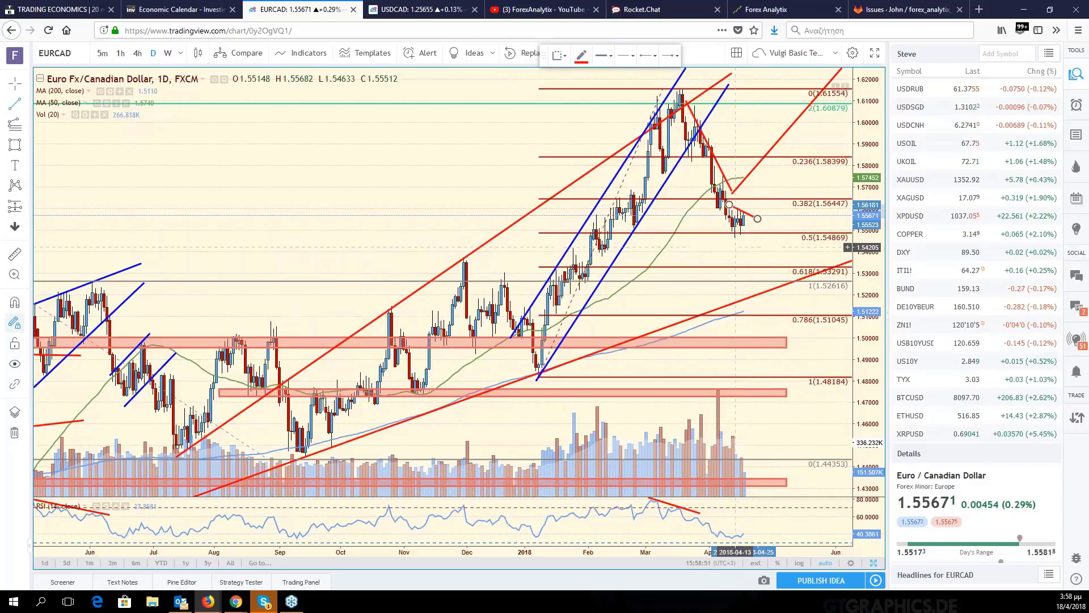
mouse_move(746, 224)
left_mouse_down()
mouse_move(729, 240)
mouse_move(758, 226)
left_mouse_up()
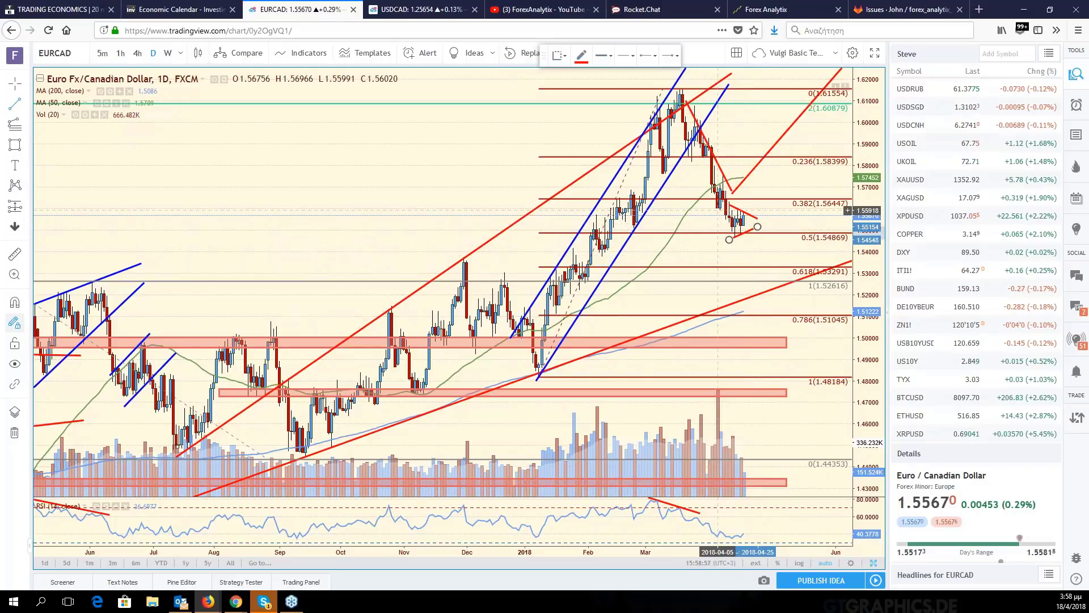
left_click(749, 234)
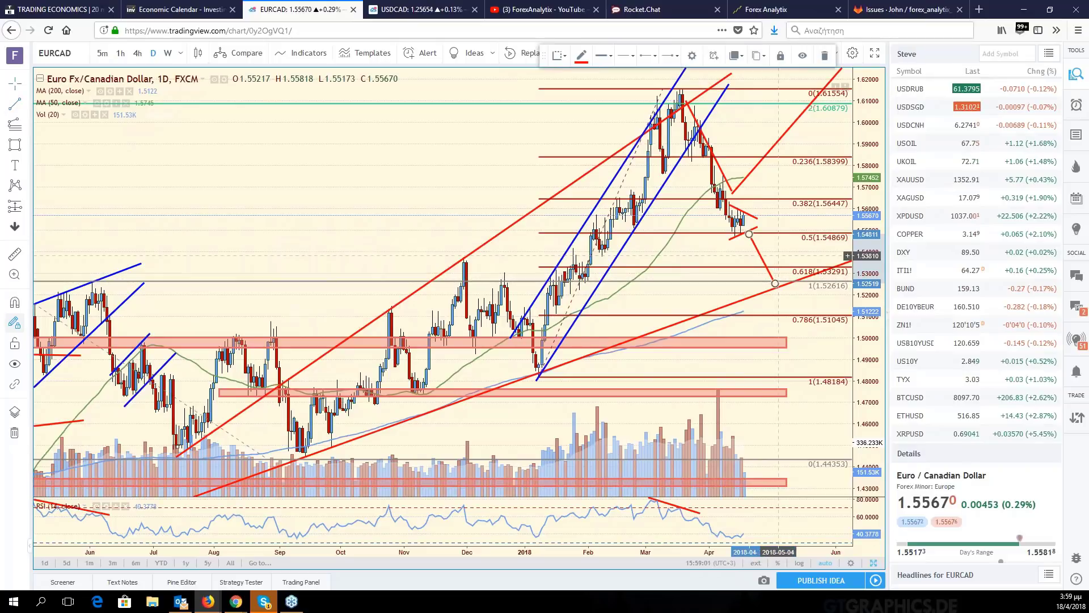
left_click(775, 284)
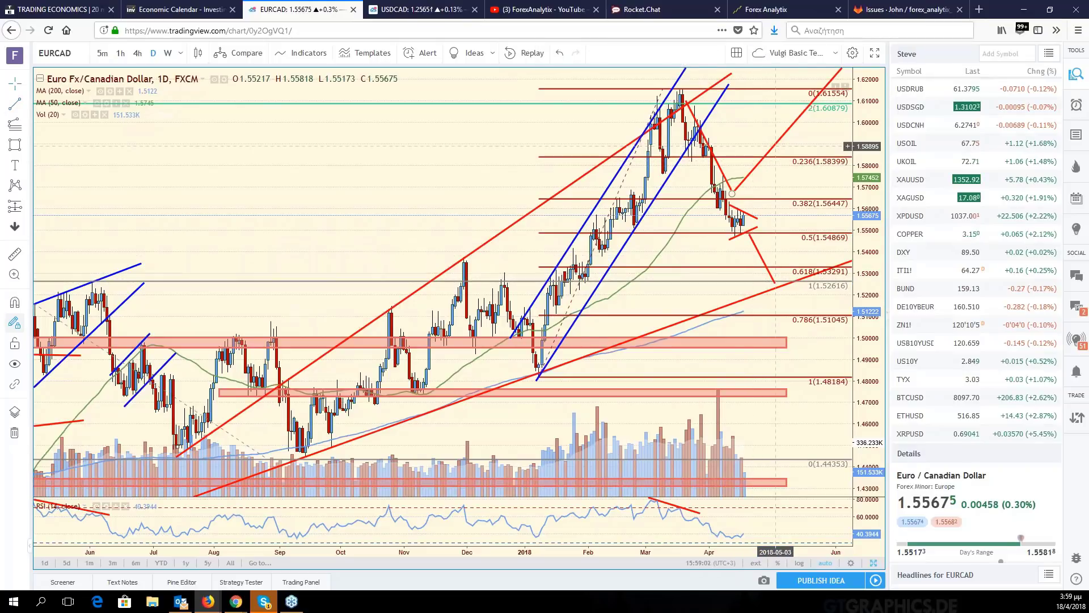
Delete the red downtrend line from the March high, leaving the projection line
left_click(721, 169)
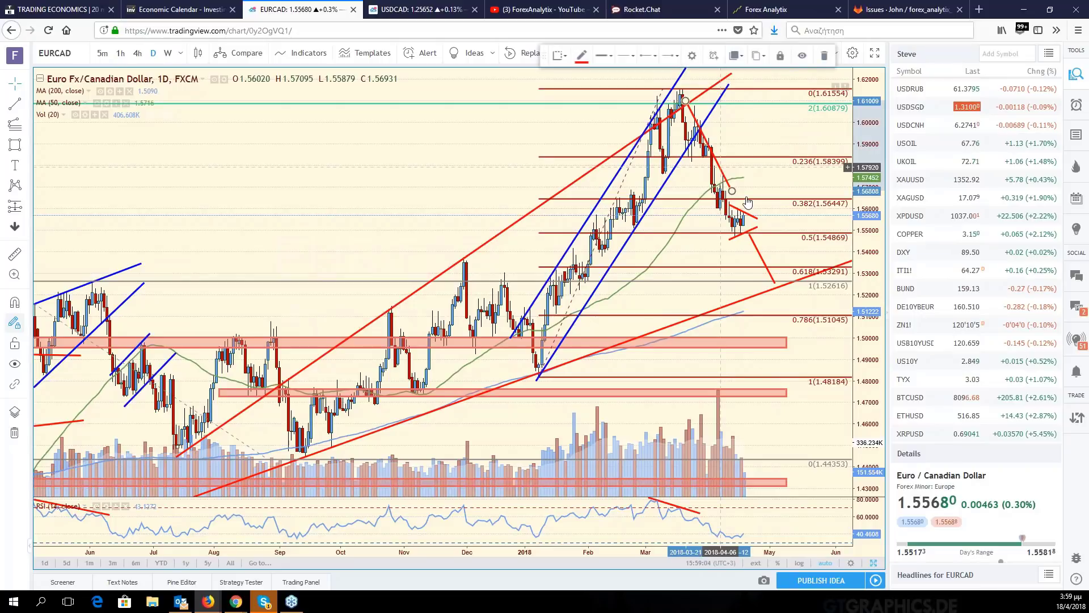
key("Delete")
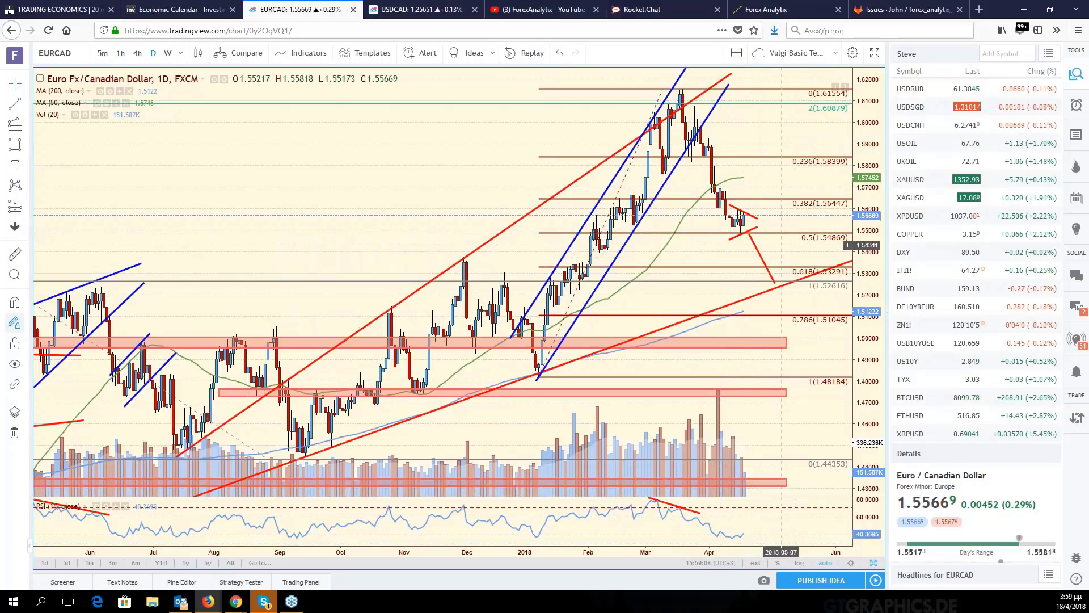
left_click(775, 283)
Zoom and pan the EURCAD chart to review its price history around the retracements
scroll(775, 282, "down", 3)
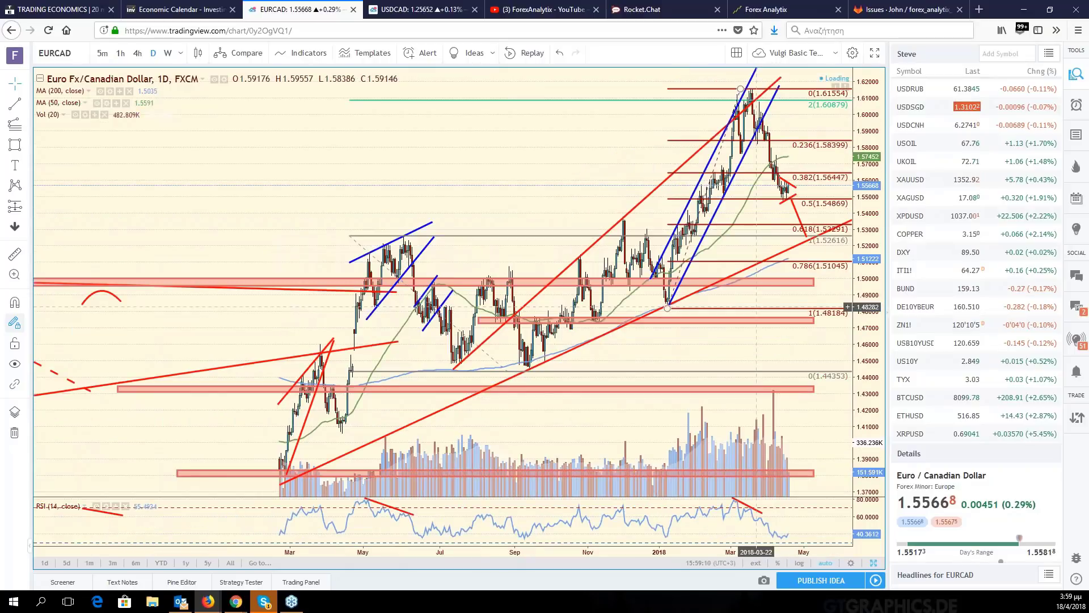
scroll(756, 306, "down", 1)
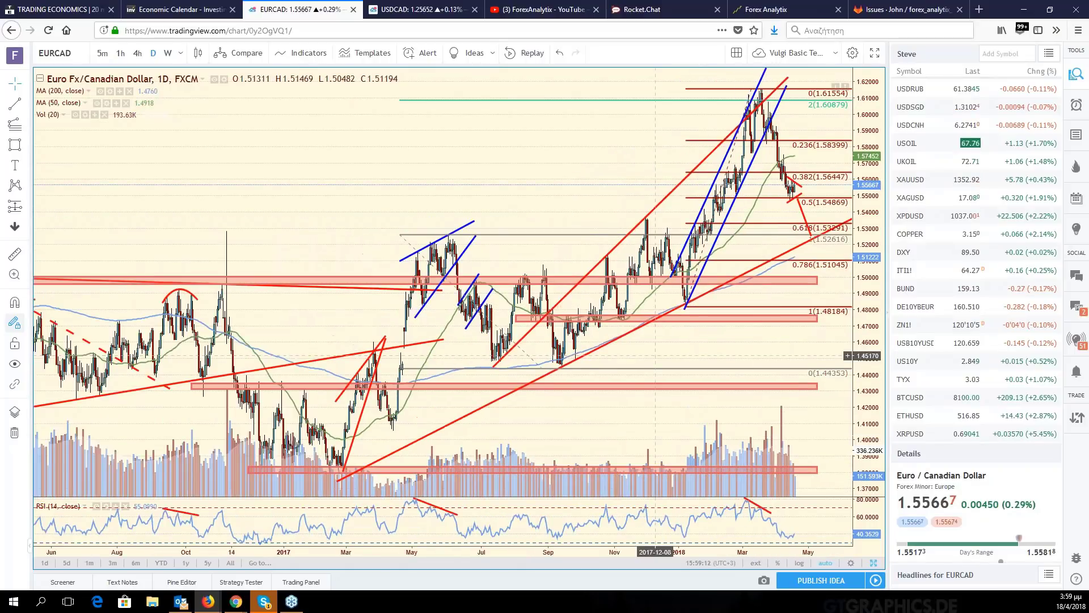
scroll(655, 356, "up", 2)
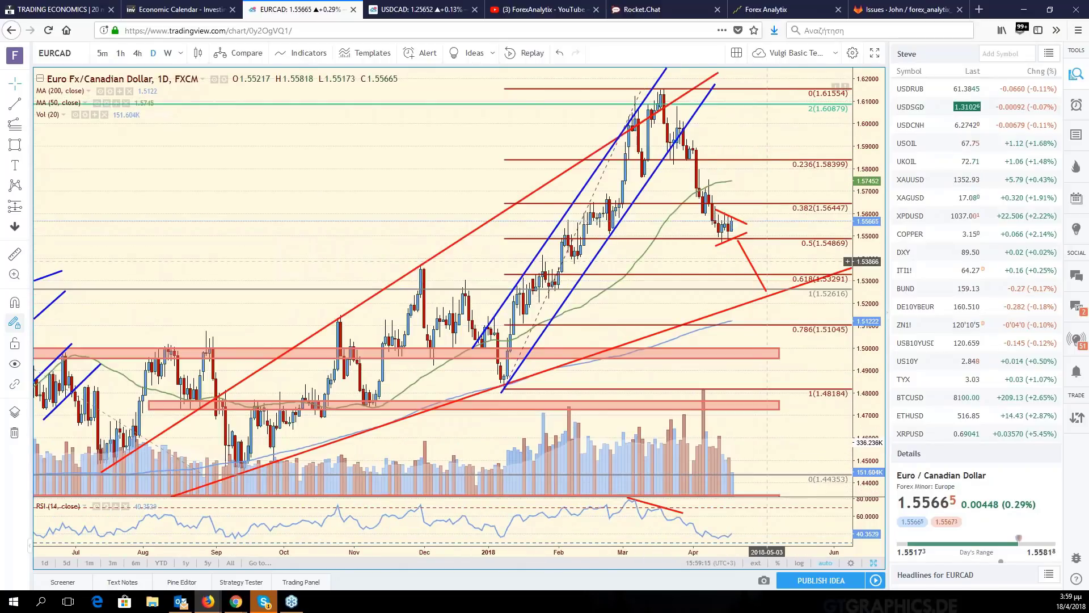
scroll(772, 258, "up", 1)
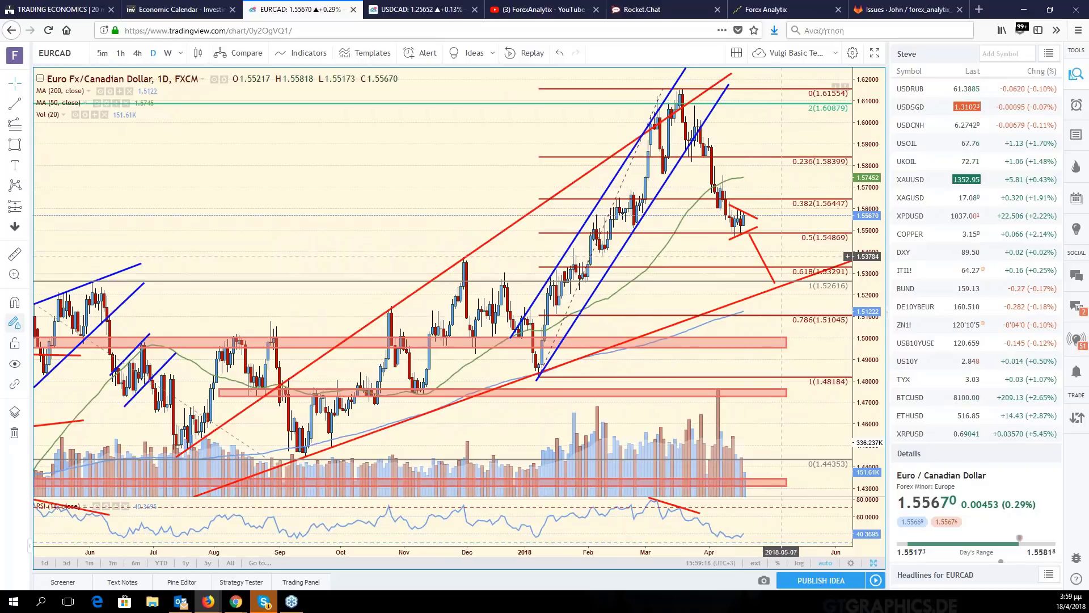
mouse_move(782, 256)
left_mouse_down()
mouse_move(815, 253)
mouse_move(822, 241)
left_mouse_up()
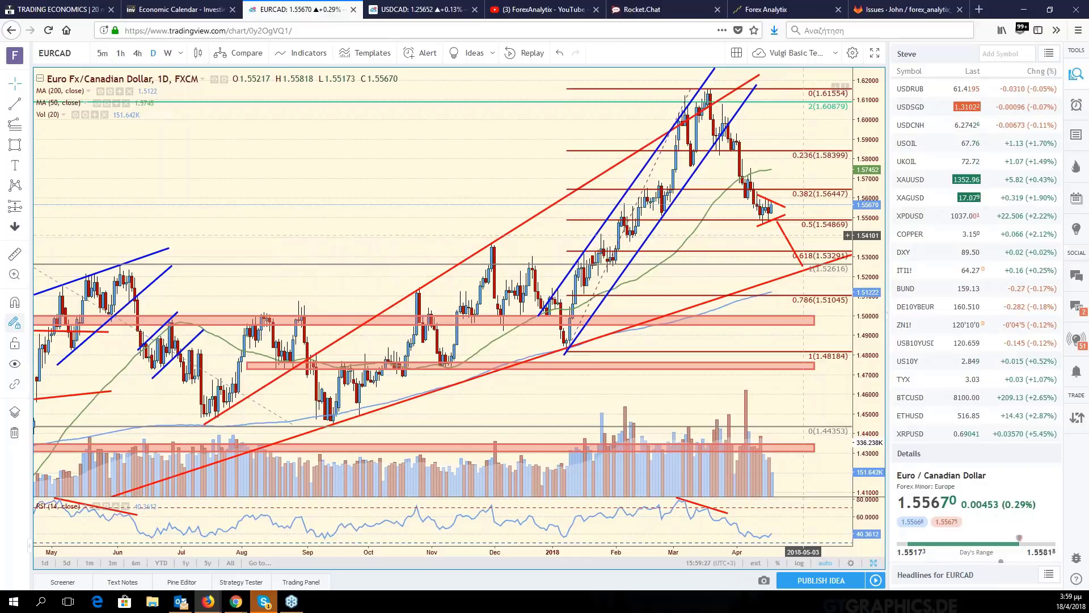
mouse_move(803, 234)
left_mouse_down()
mouse_move(822, 223)
mouse_move(833, 235)
mouse_move(821, 239)
left_mouse_up()
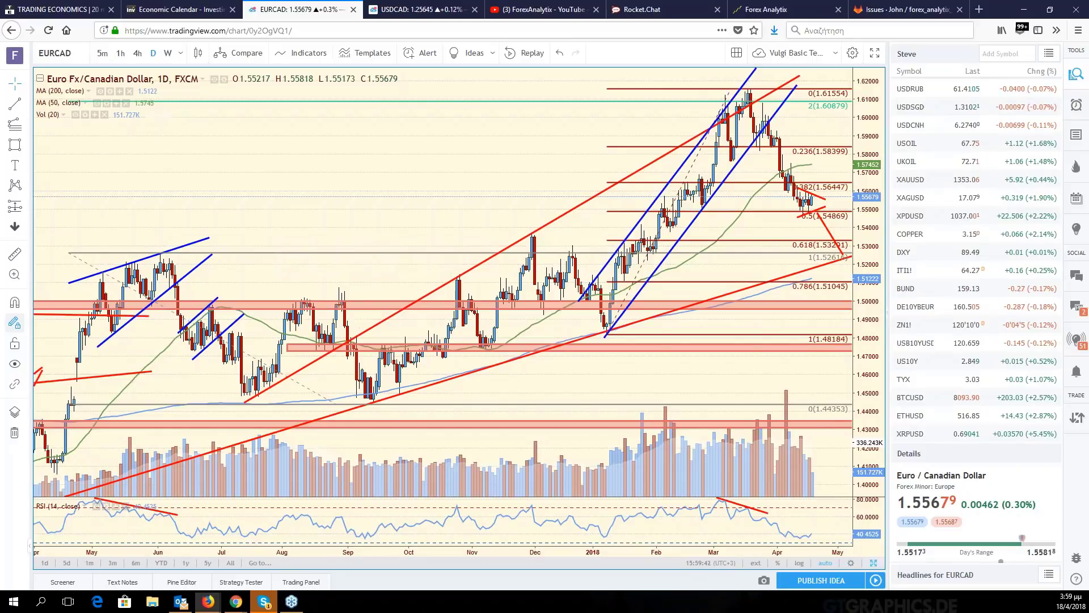
Replace the bottom-middle USD/ZAR pane with COPPER and show it full-size
key("alt+Return")
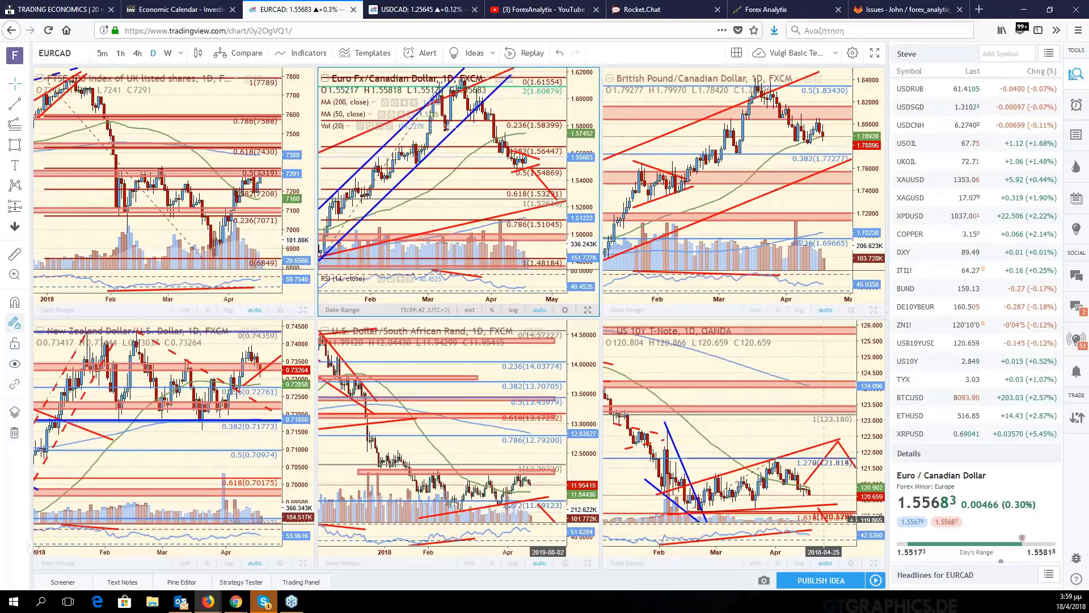
left_click(510, 454)
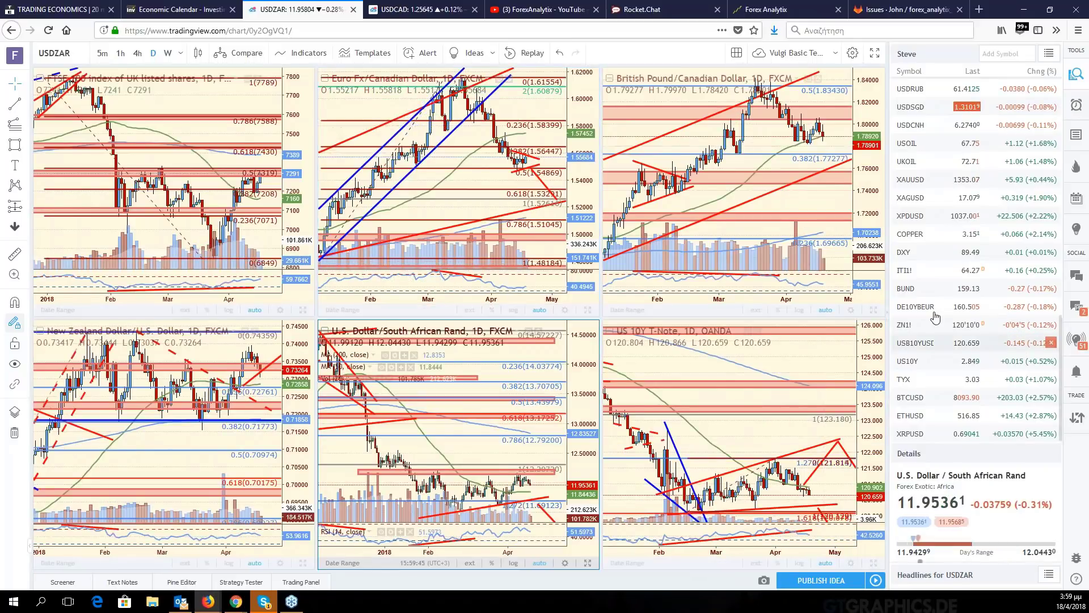
left_click(910, 234)
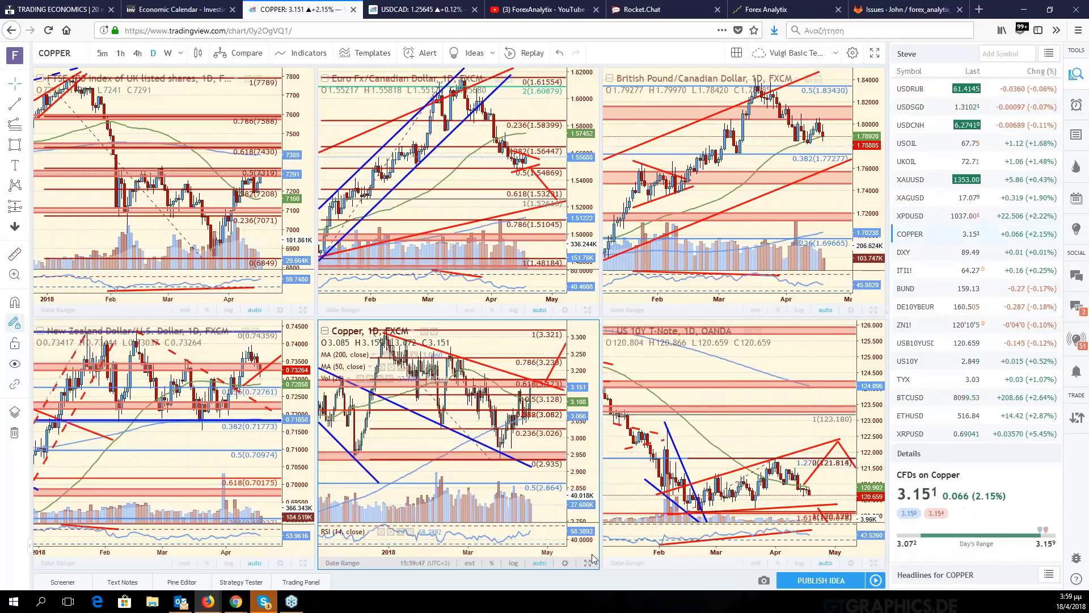
left_click(588, 561)
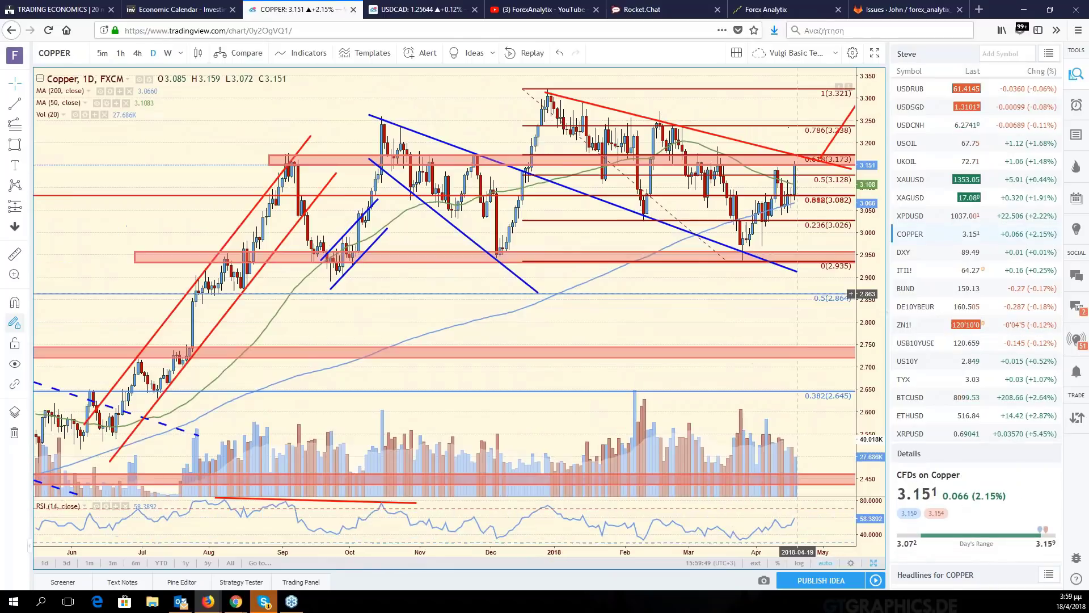
scroll(798, 293, "up", 1)
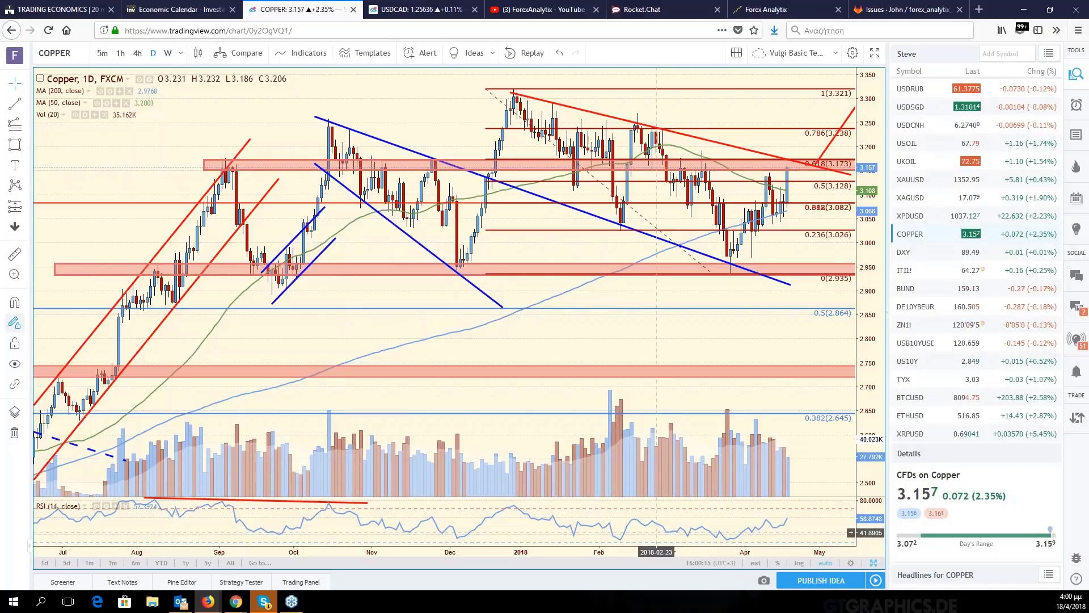
scroll(193, 165, "down", 1)
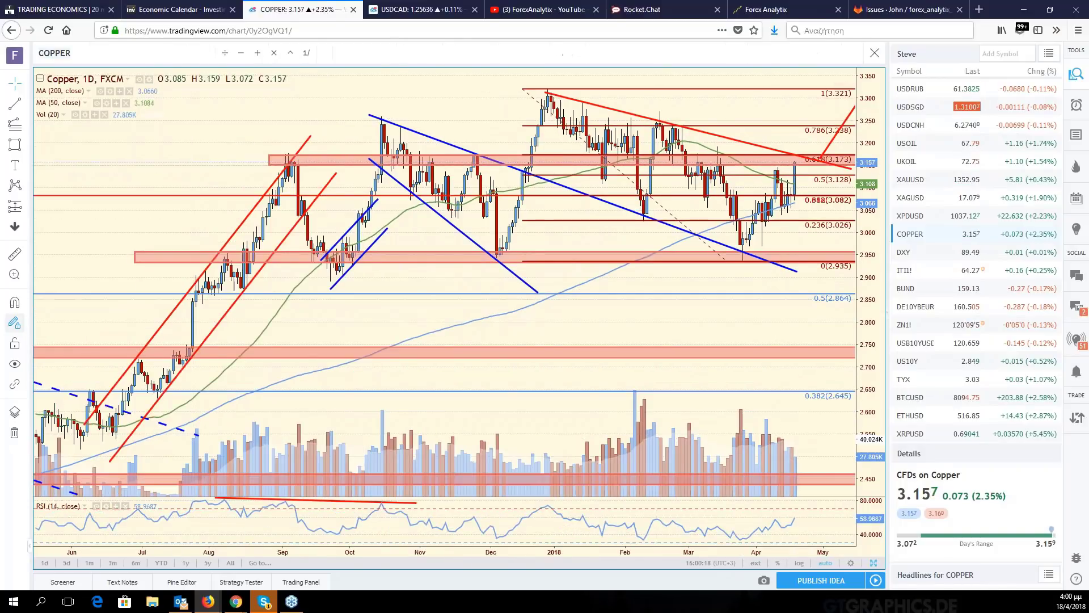
Load USDRUB from the symbol search and show it as a single full chart
type("USD")
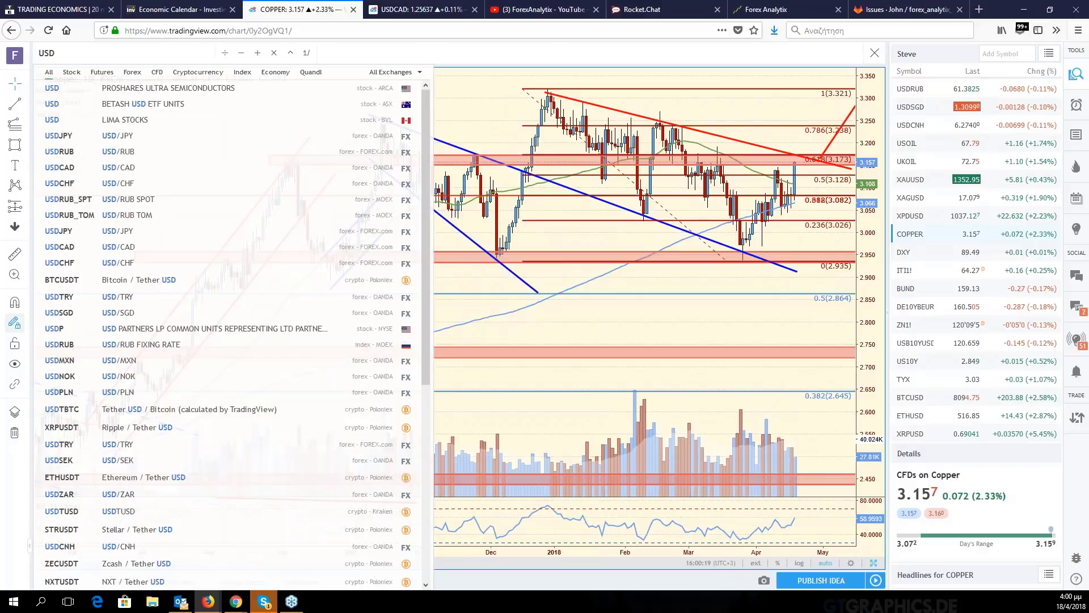
left_click(59, 152)
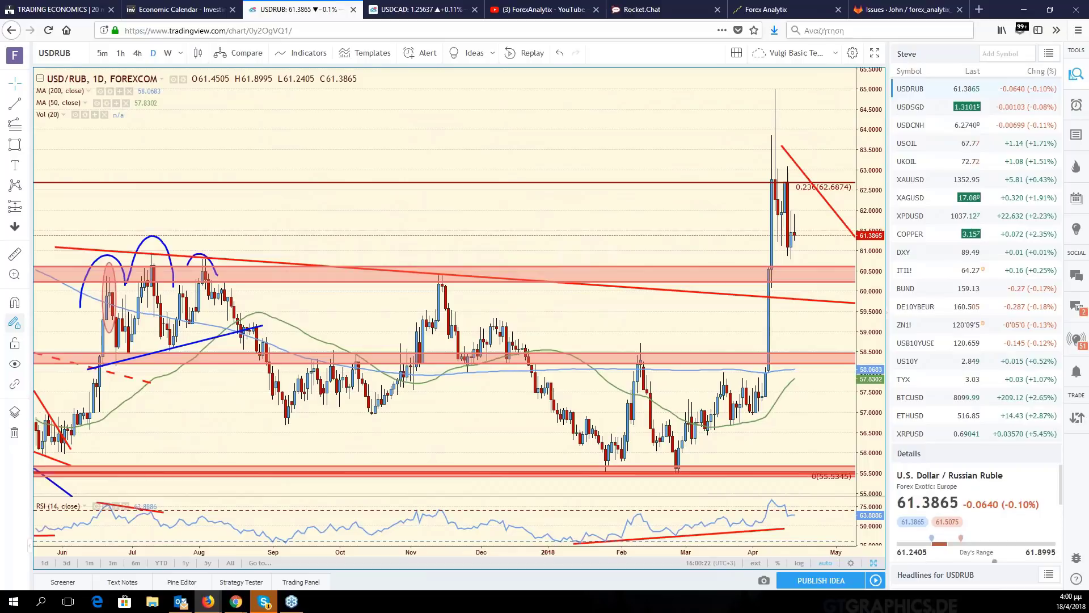
key("alt+Return")
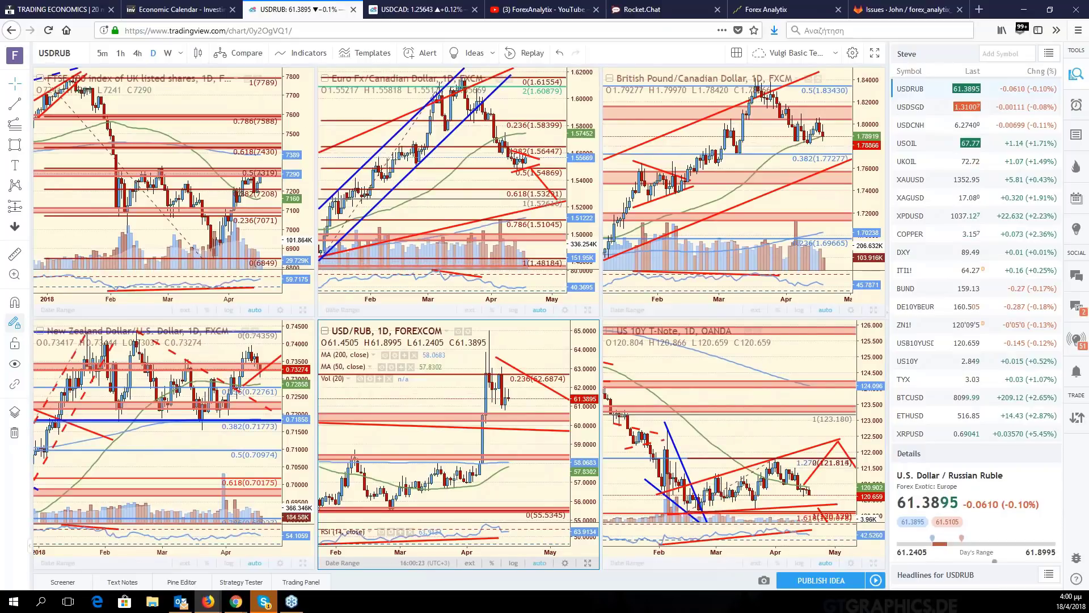
key("alt+Return")
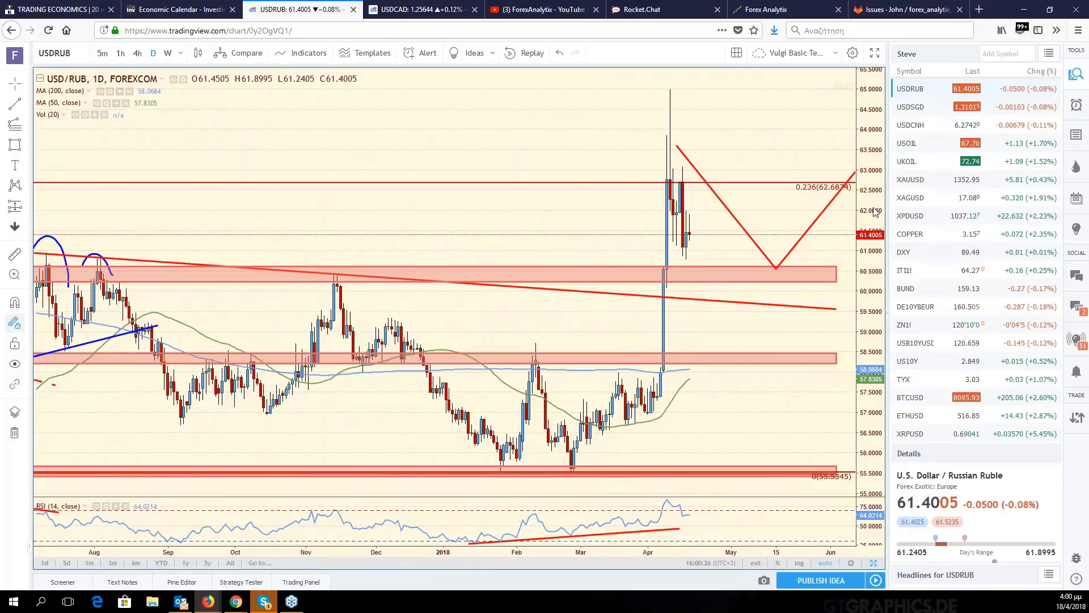
scroll(737, 329, "down", 3)
left_click_drag(737, 329, 675, 345)
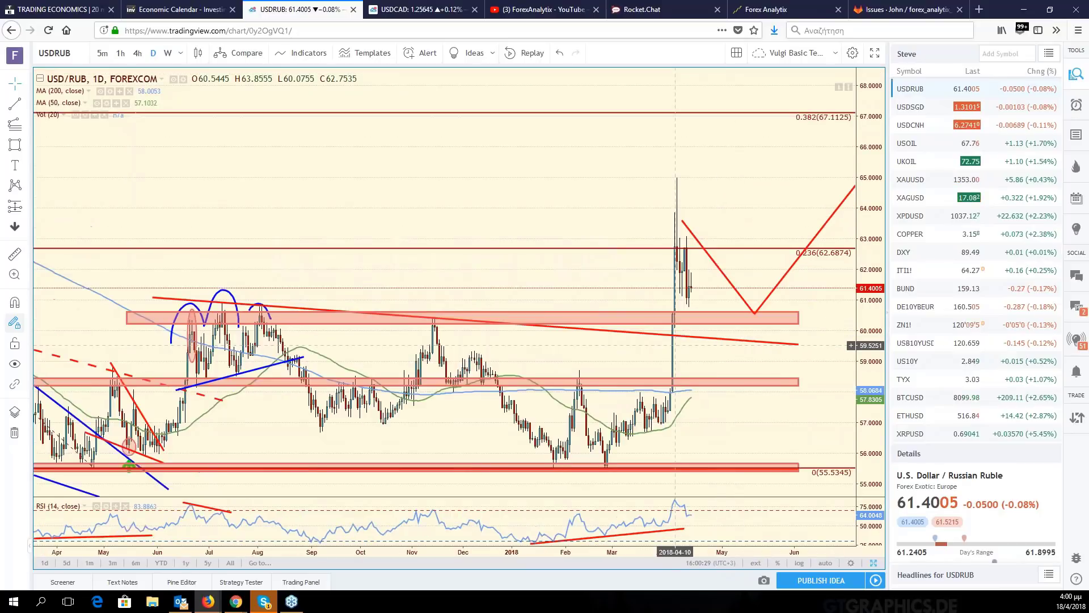
scroll(701, 252, "up", 2)
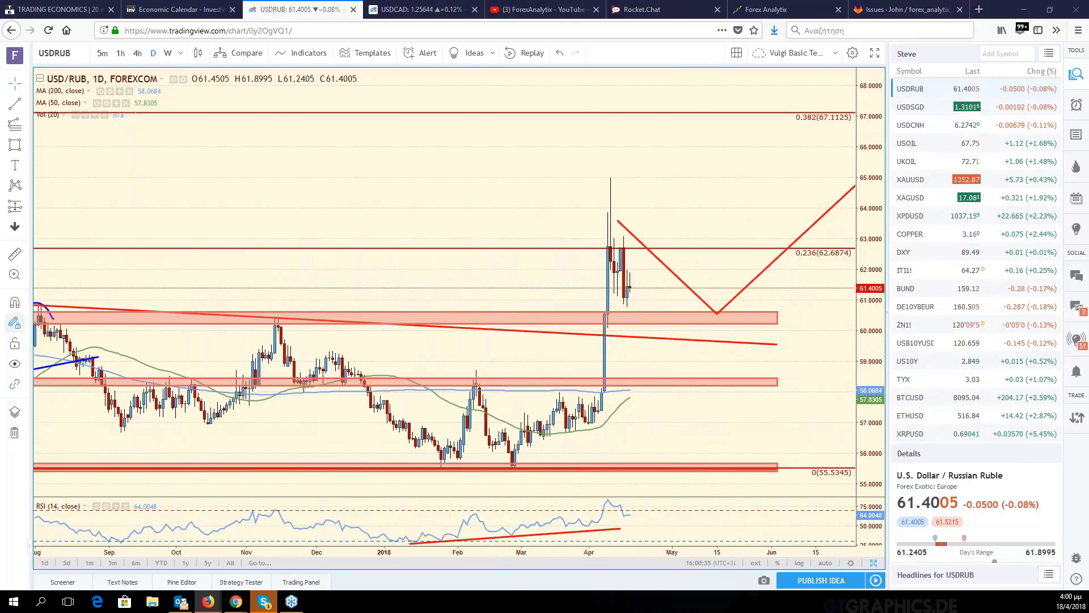
Sketch blue marks around the April spike and a rally toward 66, then clear them
left_click_drag(668, 172, 662, 263)
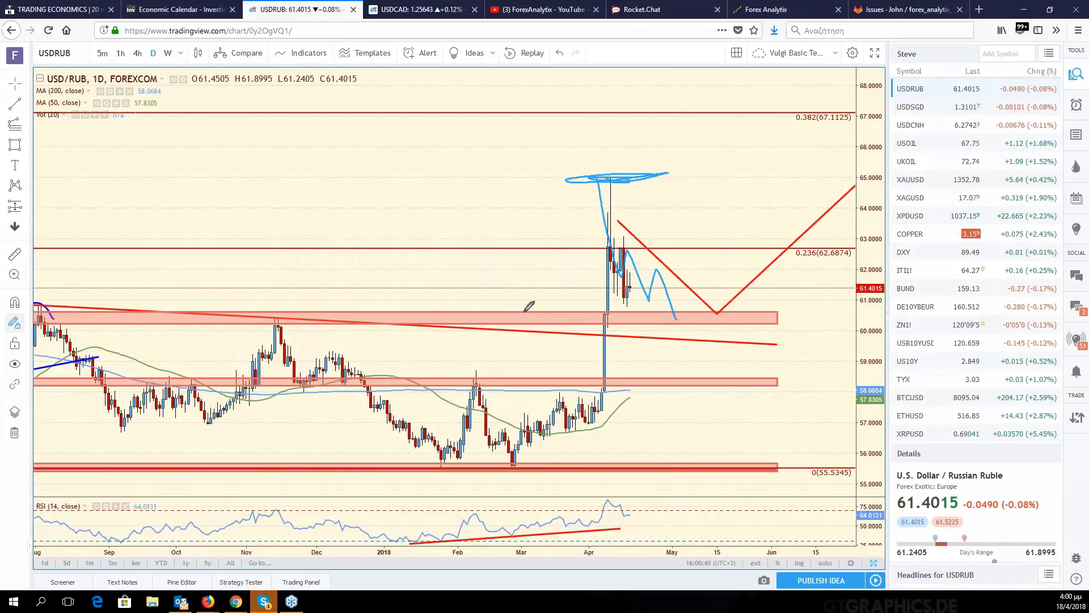
left_click_drag(662, 263, 783, 327)
left_click_drag(720, 309, 852, 131)
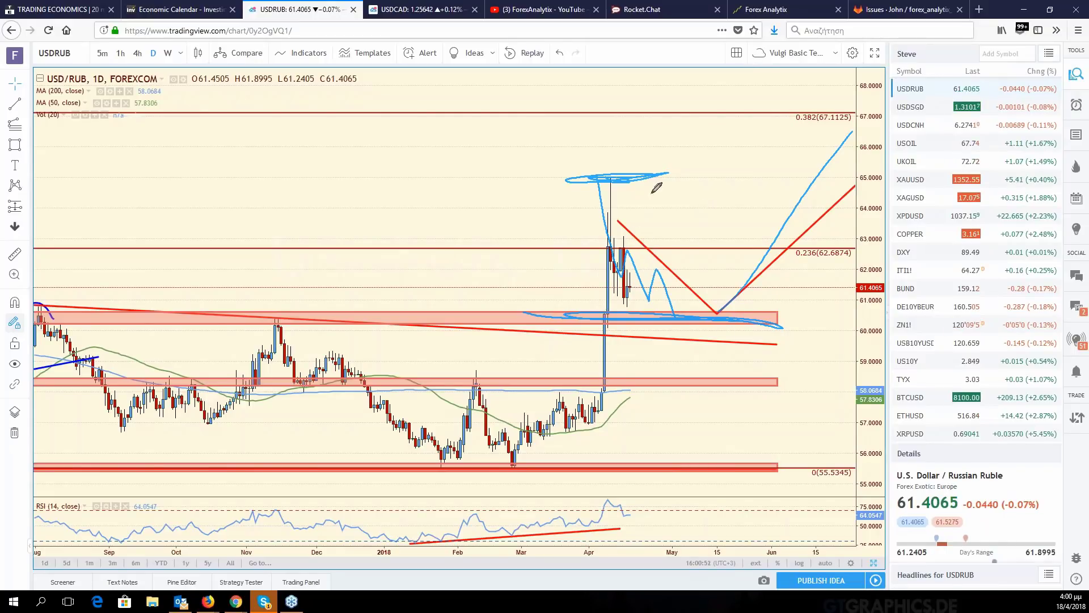
key("Escape")
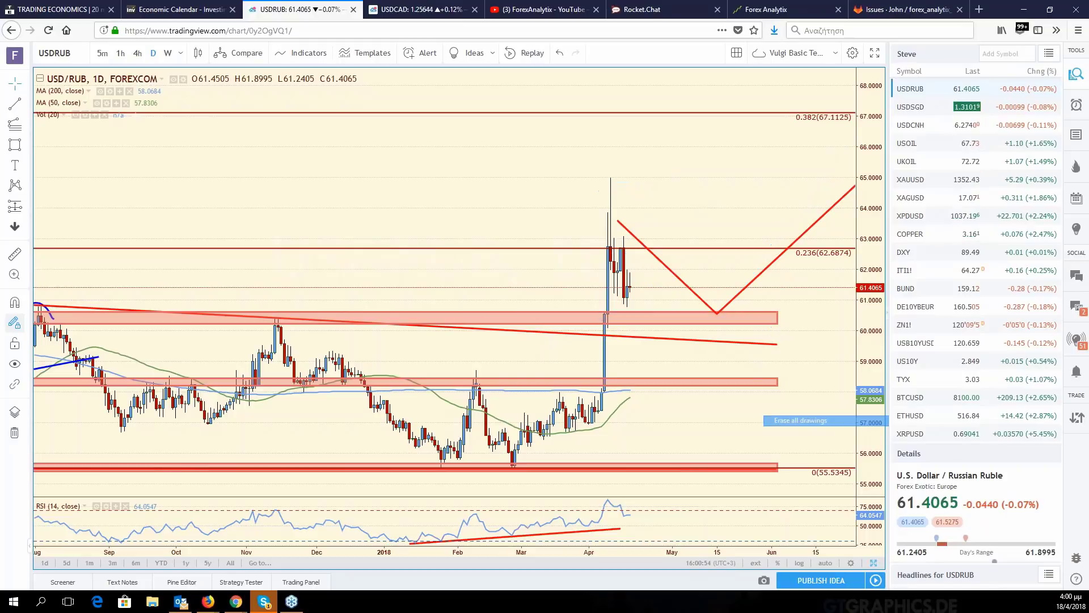
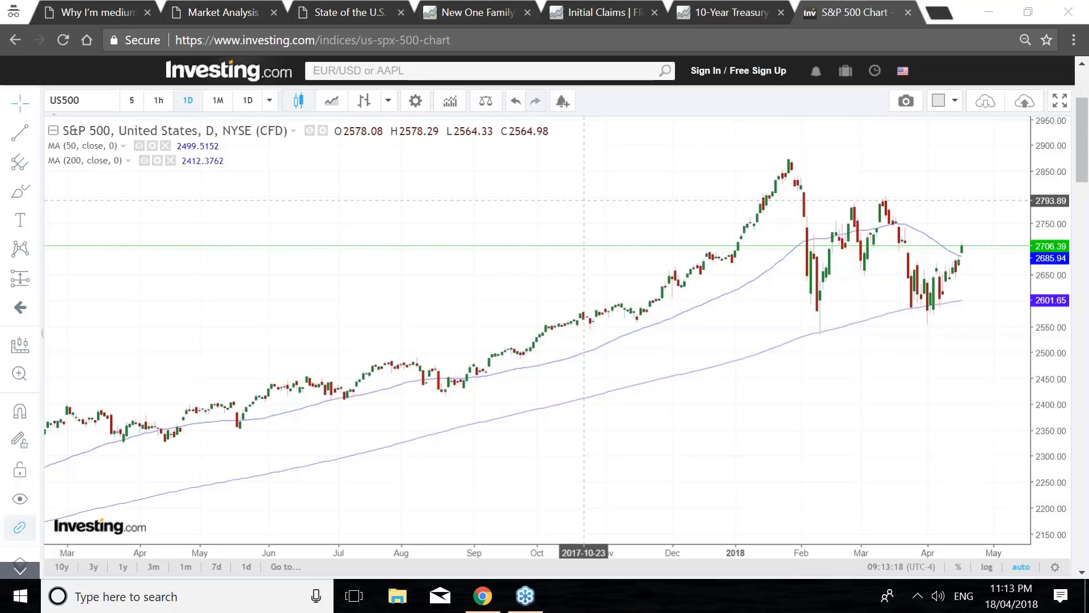
Switch to FRED's weekly Initial Claims (ICSA) chart and glance over the page
left_click(643, 7)
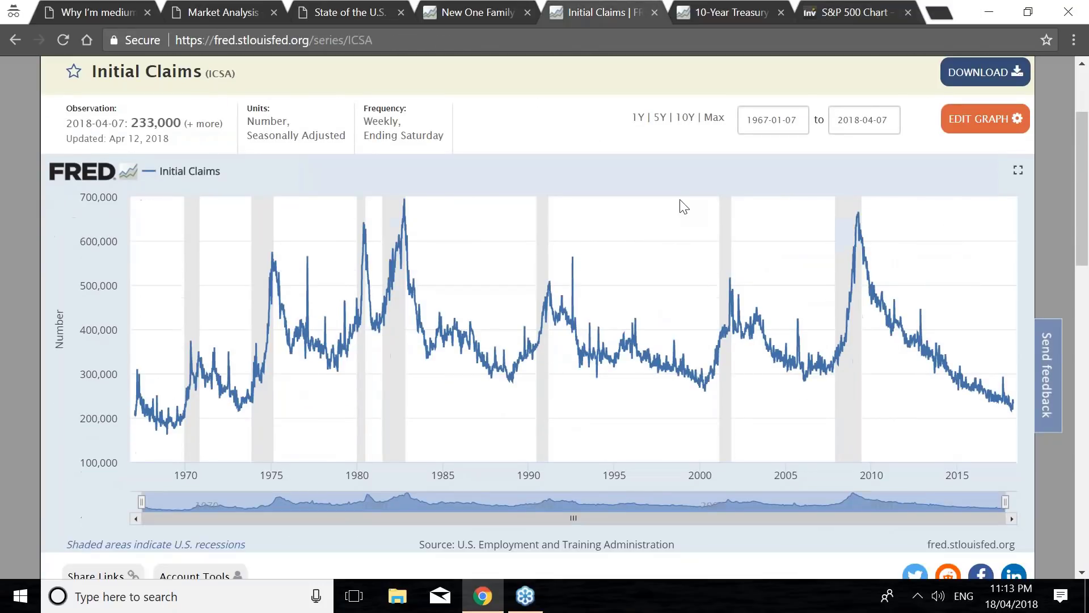
scroll(684, 216, "down", 1)
scroll(653, 284, "up", 2)
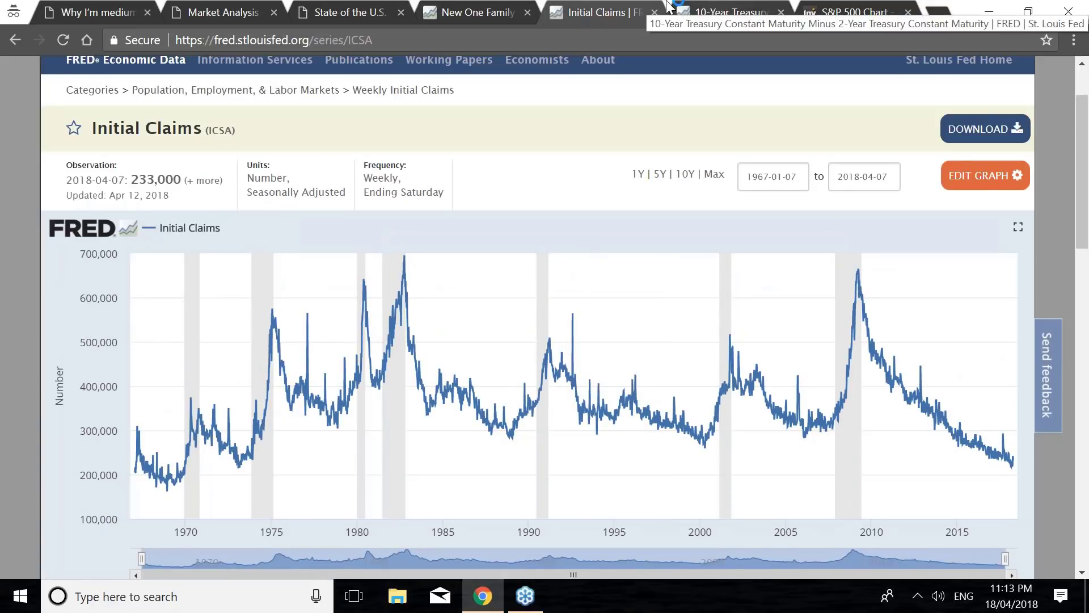
Glance at the New One Family Houses Sold chart, then return to the Initial Claims chart
left_click(498, 6)
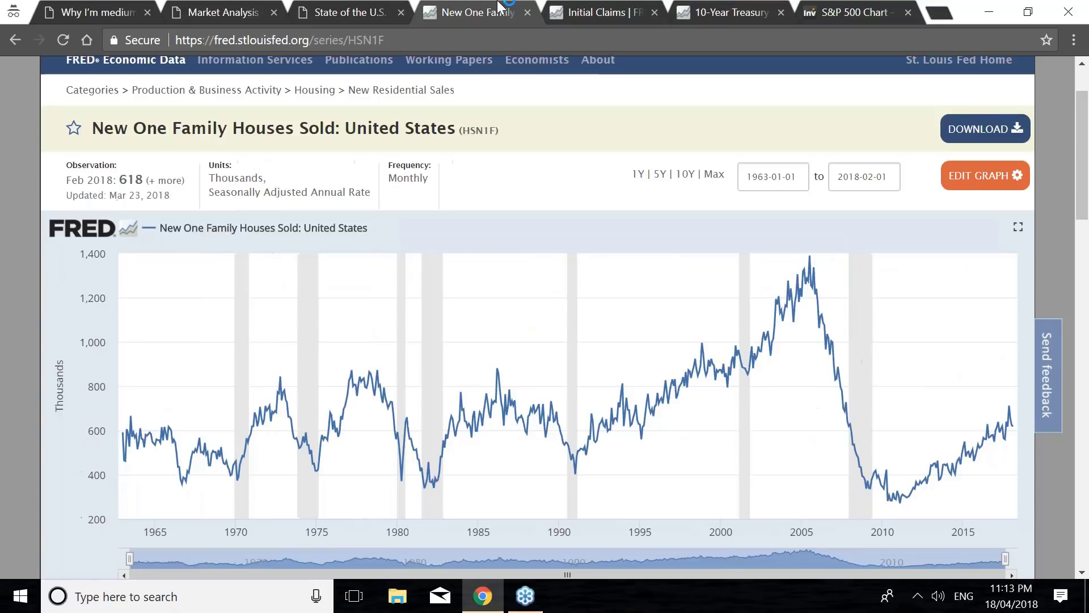
scroll(635, 227, "up", 1)
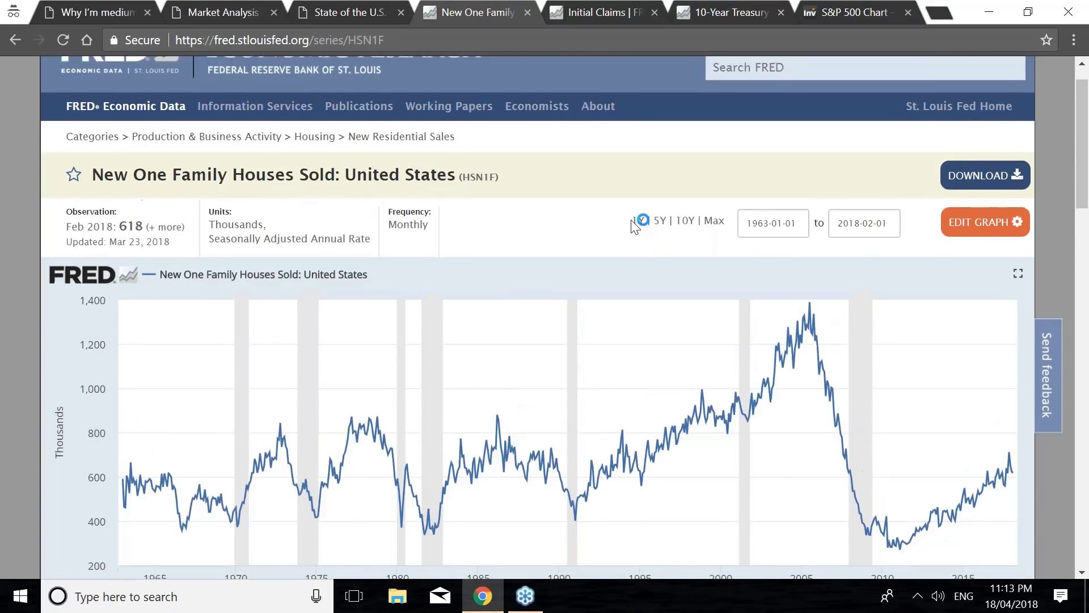
scroll(634, 227, "up", 1)
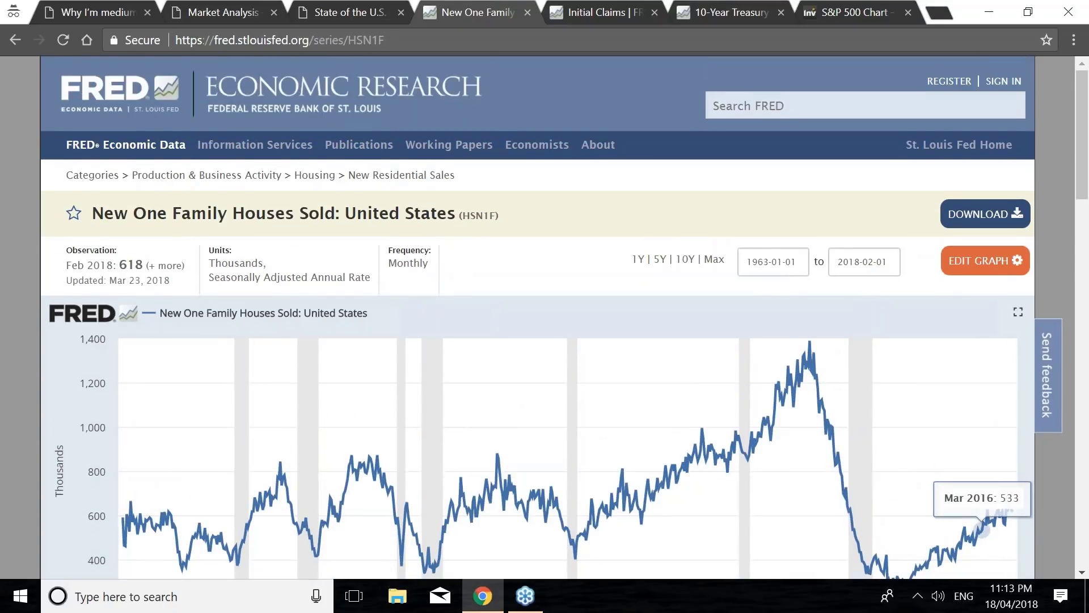
left_click(620, 8)
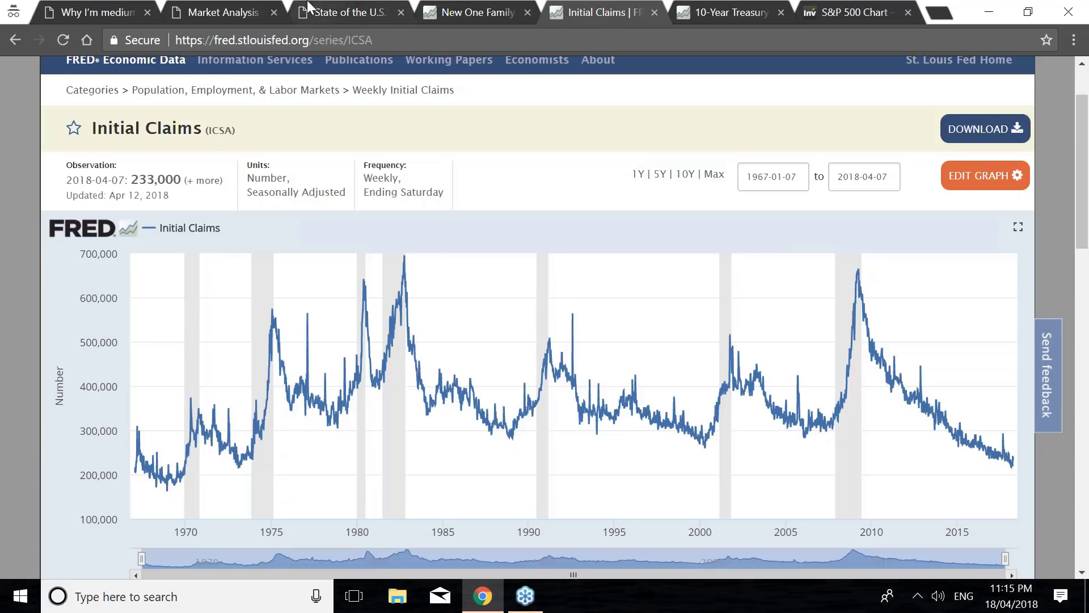
Show the bullmarkets.co Market Analysis page with its intro and eight April 2018 studies
left_click(272, 10)
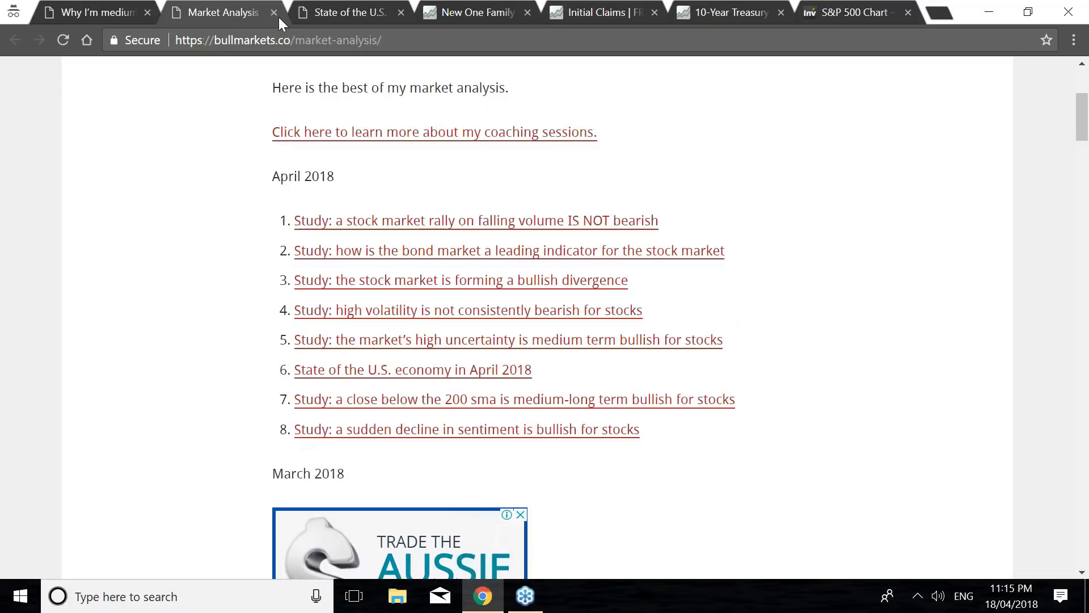
scroll(569, 194, "down", 1)
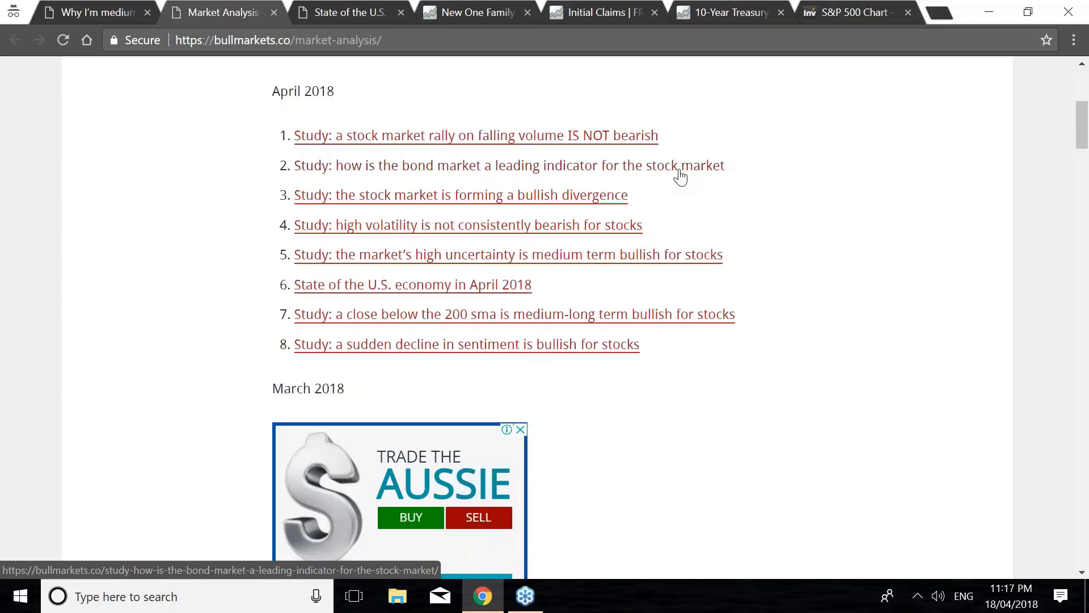
scroll(525, 91, "up", 2)
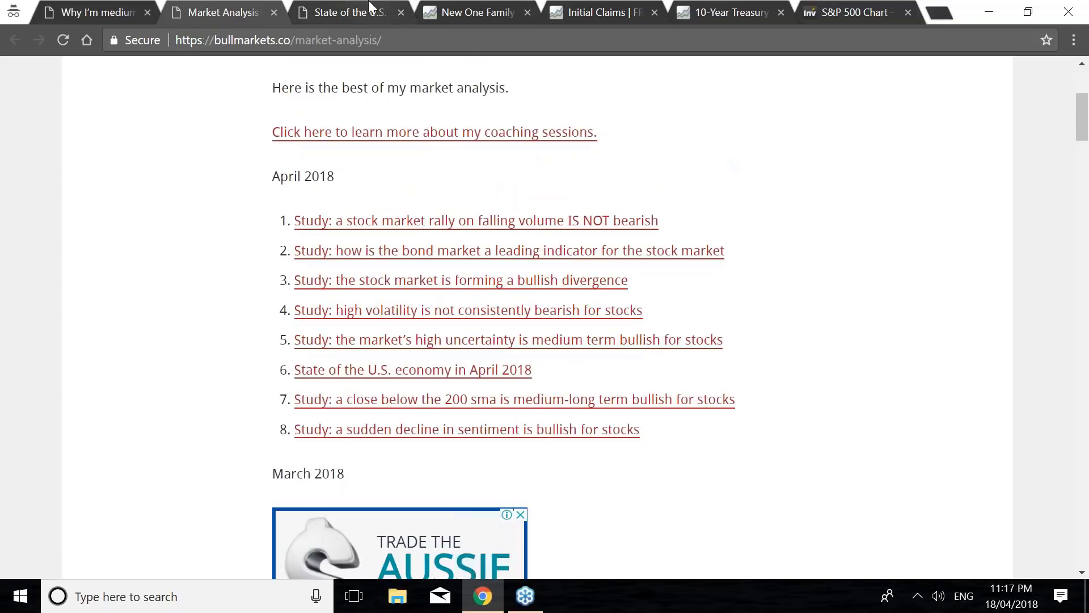
Glance at the State of the U.S. economy article, view New One Family Houses Sold, raise volume
left_click(370, 7)
left_click(497, 8)
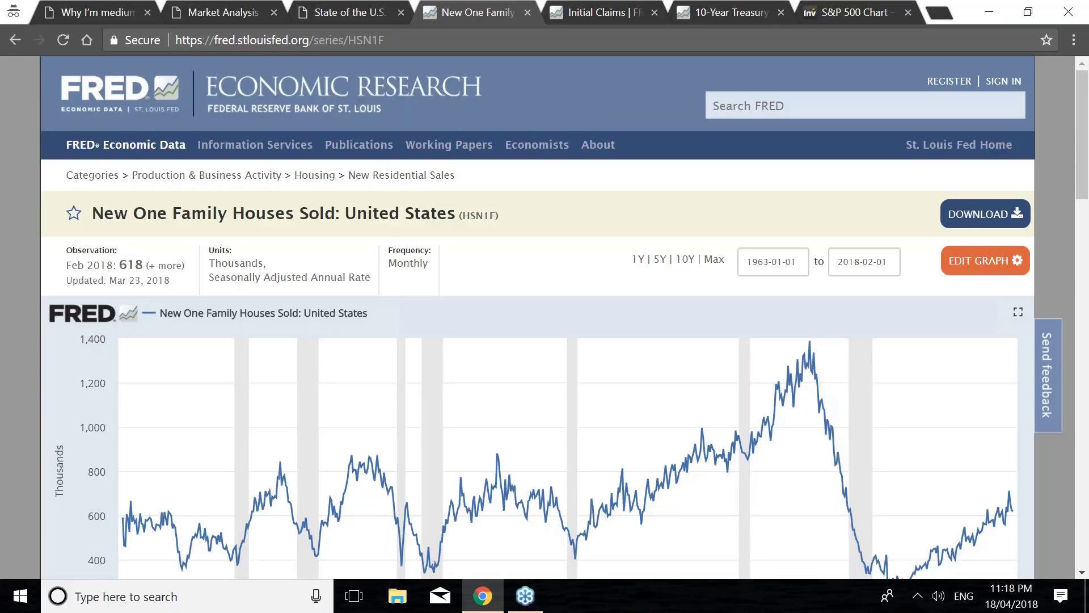
key("XF86AudioRaiseVolume")
key("XF86AudioRaiseVolume")
key("XF86AudioRaiseVolume")
key("XF86AudioRaiseVolume")
Revisit the Market Analysis list, then show FRED's Initial Claims chart from its top
left_click(256, 15)
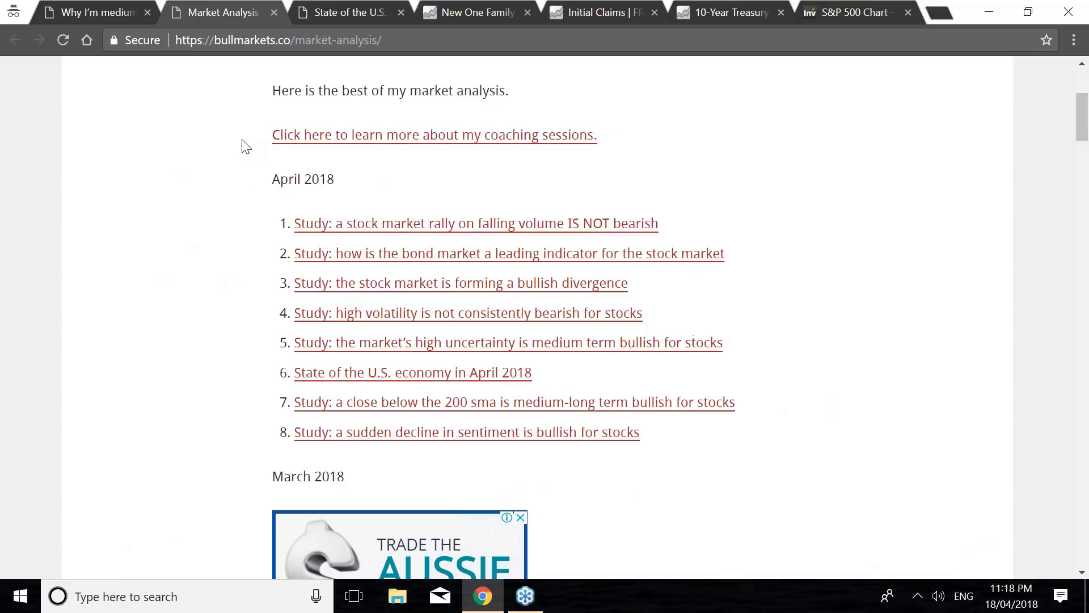
scroll(246, 147, "up", 2)
left_click(596, 8)
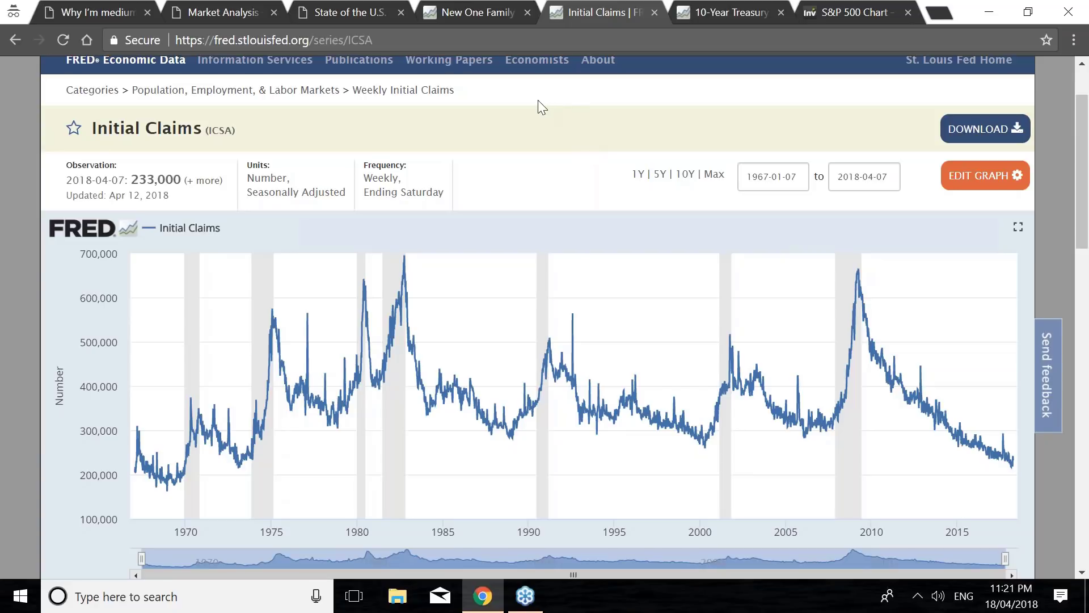
scroll(525, 227, "up", 2)
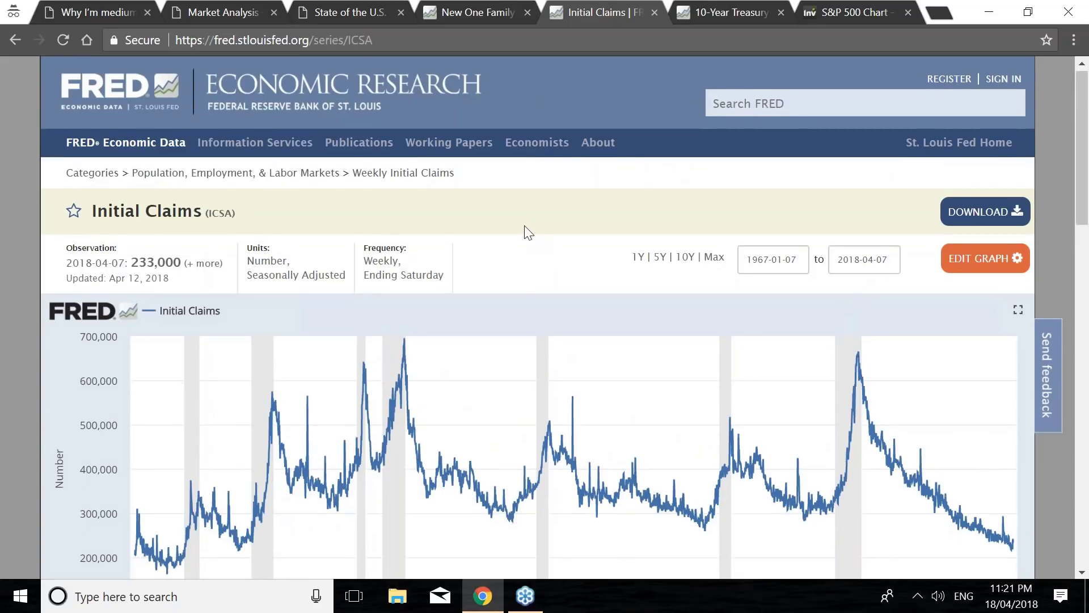
scroll(524, 226, "down", 1)
scroll(591, 210, "up", 1)
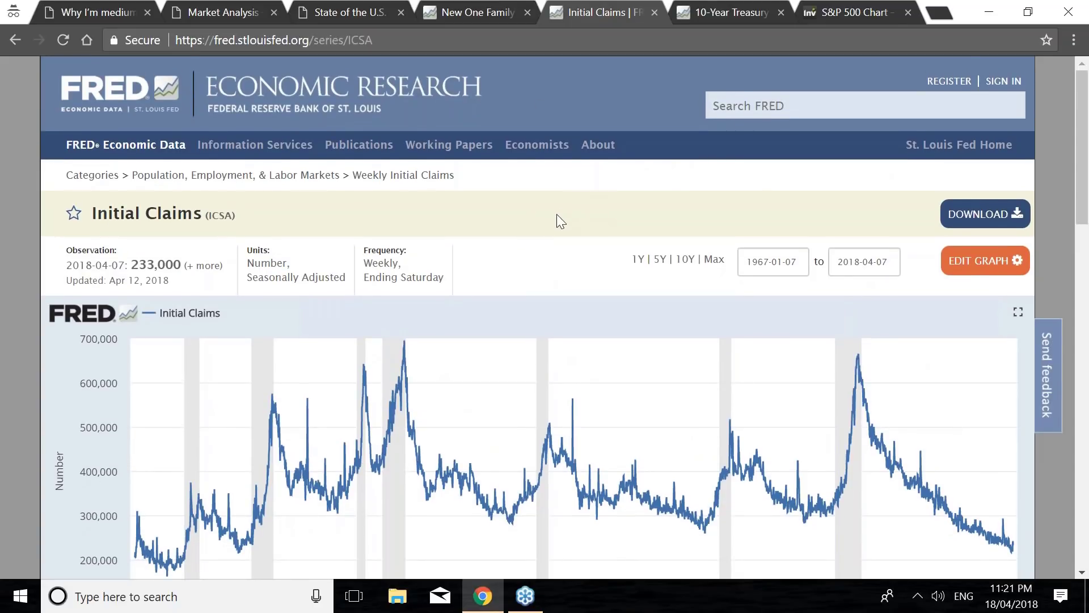